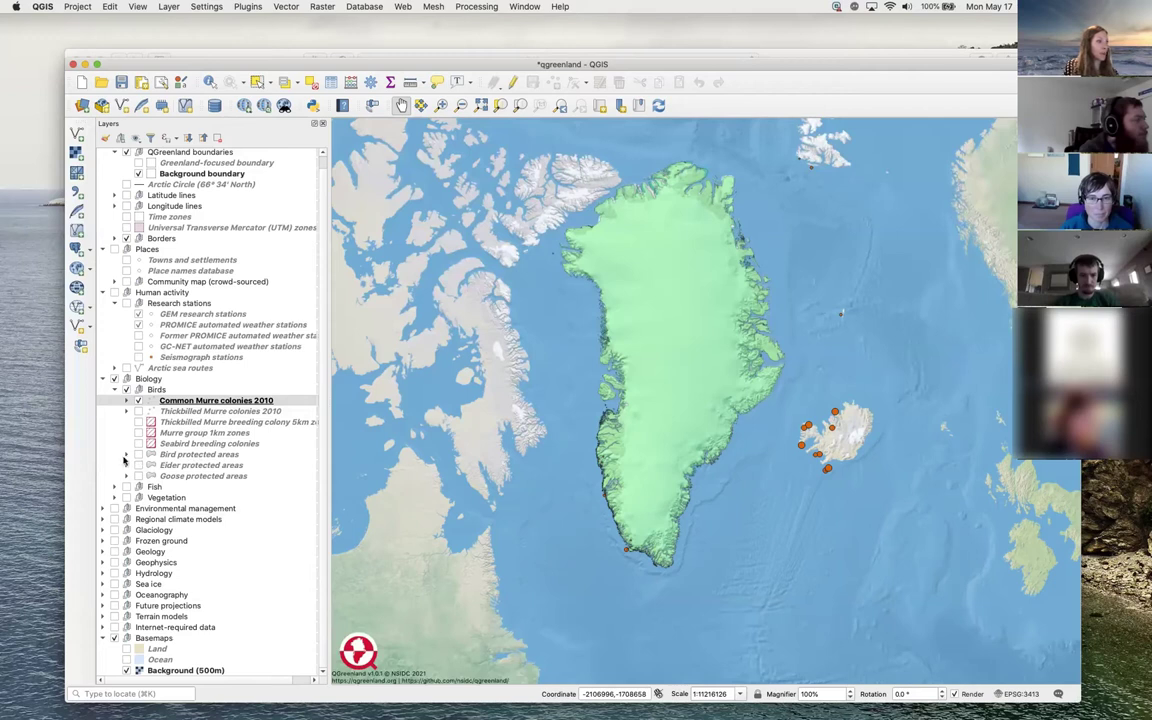
Expand the Bird protected areas layer and the Hydrology group to examine the entries inside them
{"action": "left_click", "coordinate": [126, 455]}
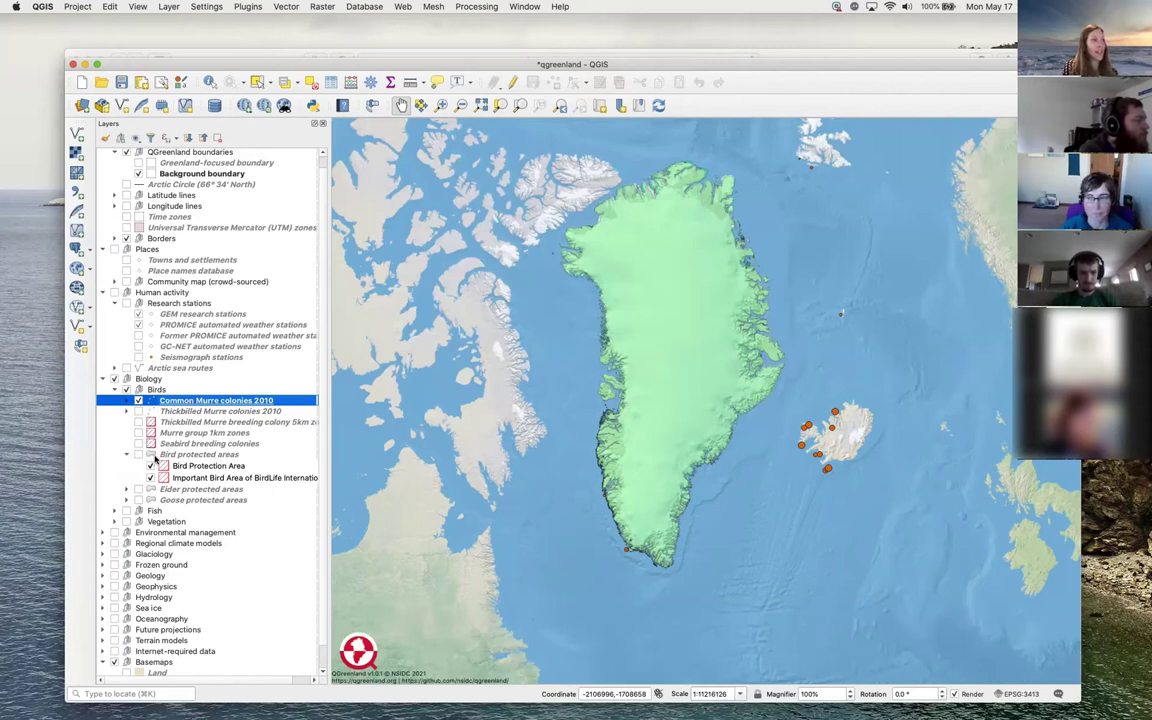
{"action": "mouse_move", "coordinate": [153, 458]}
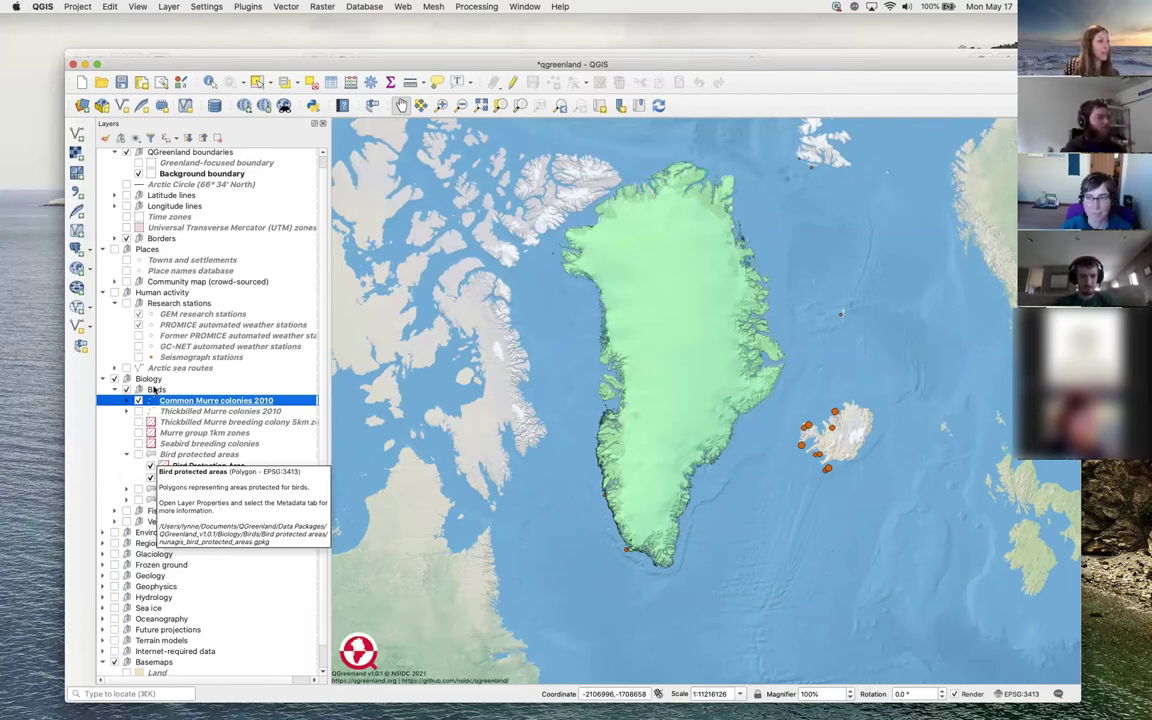
{"action": "scroll", "coordinate": [228, 356], "scroll_direction": "down", "scroll_amount": 2}
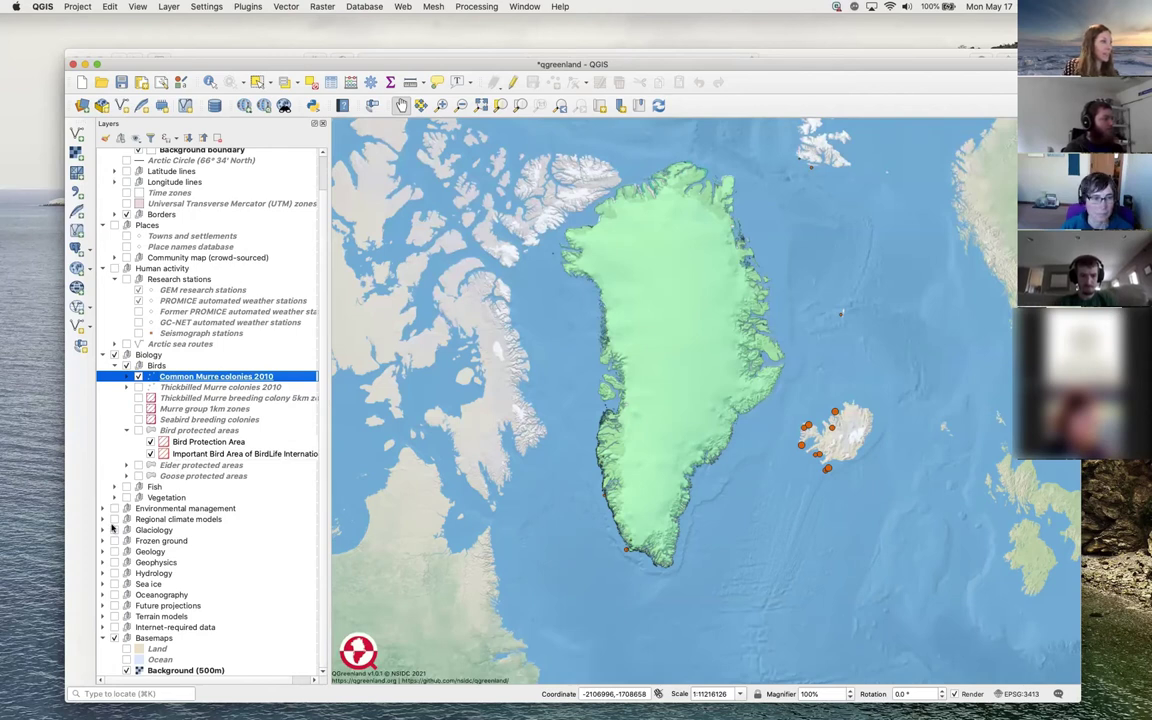
{"action": "left_click", "coordinate": [102, 573]}
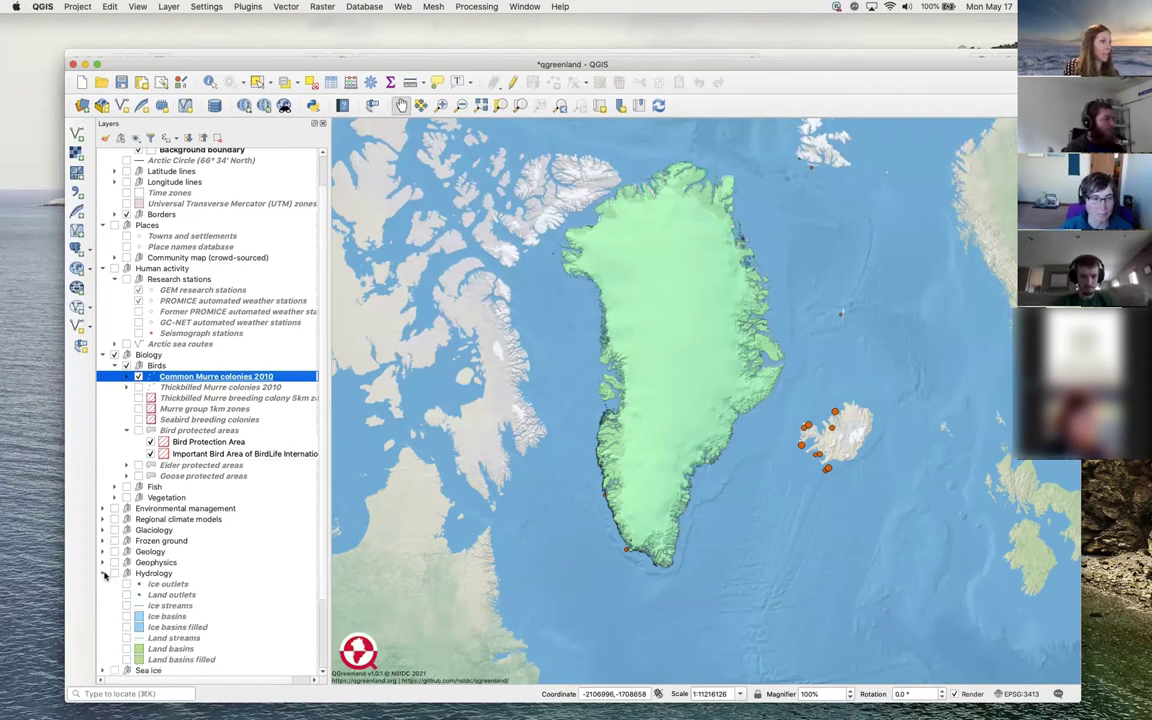
{"action": "scroll", "coordinate": [104, 575], "scroll_direction": "down", "scroll_amount": 4}
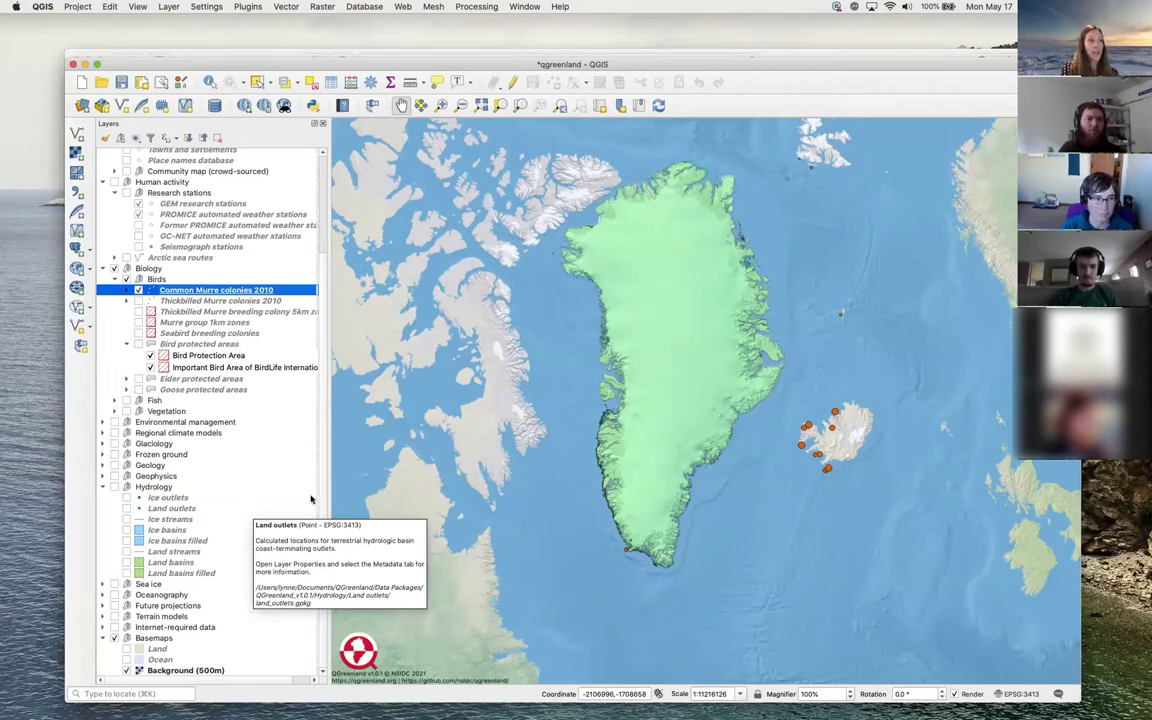
View the Common Murre colony points around Iceland and southern Greenland at a closer map scale
{"action": "left_click", "coordinate": [627, 387]}
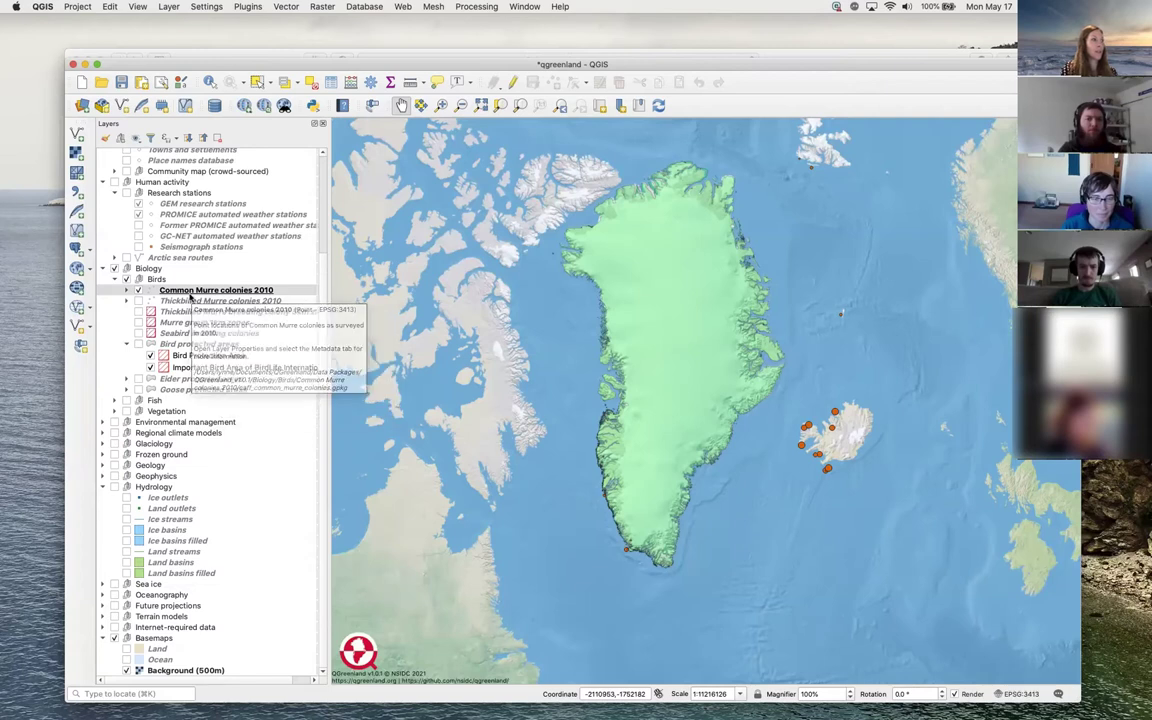
{"action": "scroll", "coordinate": [190, 297], "scroll_direction": "up", "scroll_amount": 5}
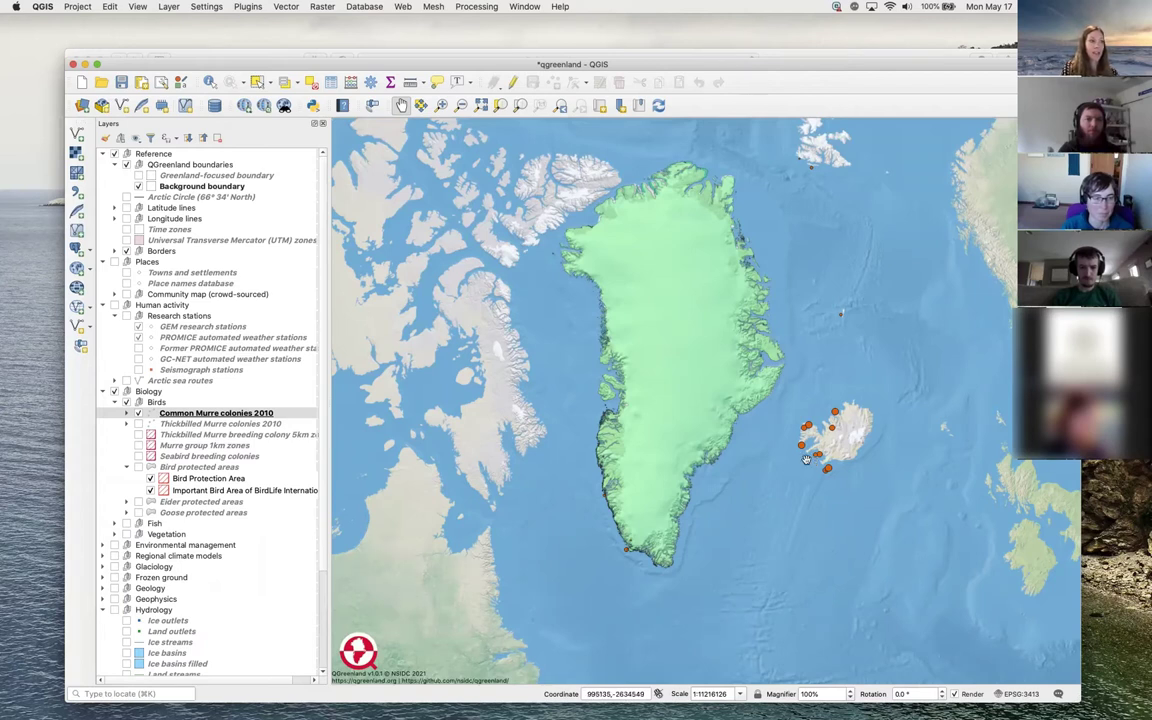
{"action": "scroll", "coordinate": [812, 461], "scroll_direction": "up", "scroll_amount": 1}
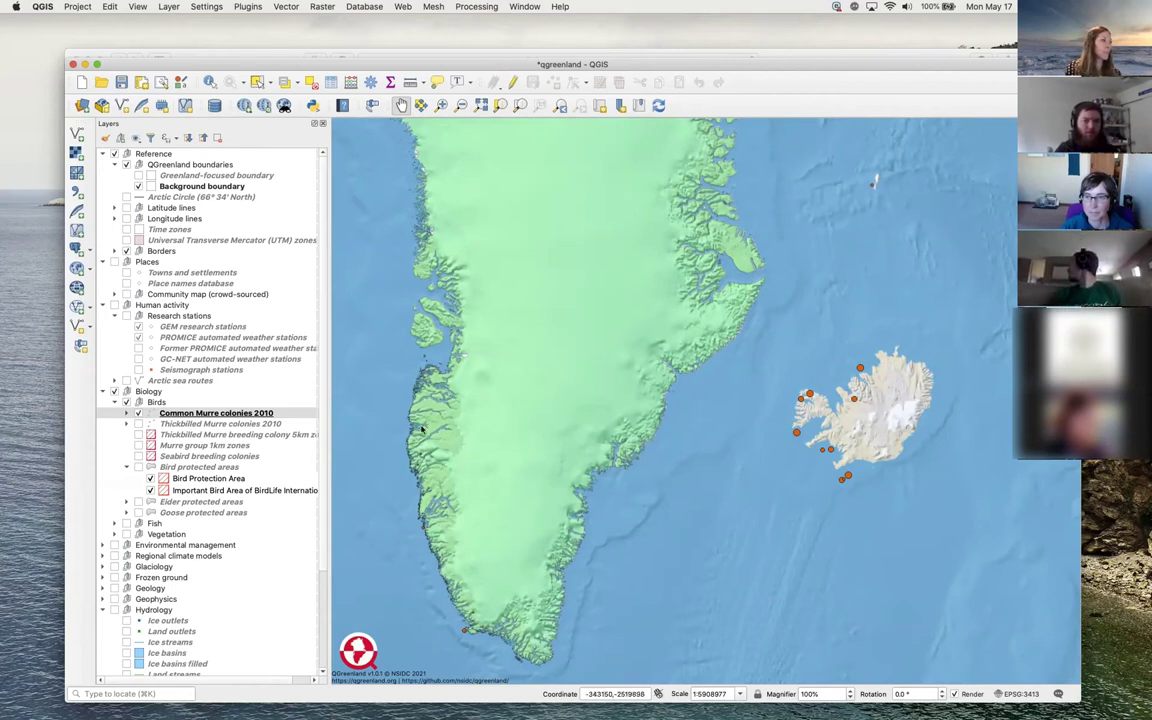
Collapse the Biology group and display the RACMO model output's Annual mean wind speed 1958-2019 (5km) layer with its legend expanded
{"action": "left_click", "coordinate": [103, 392]}
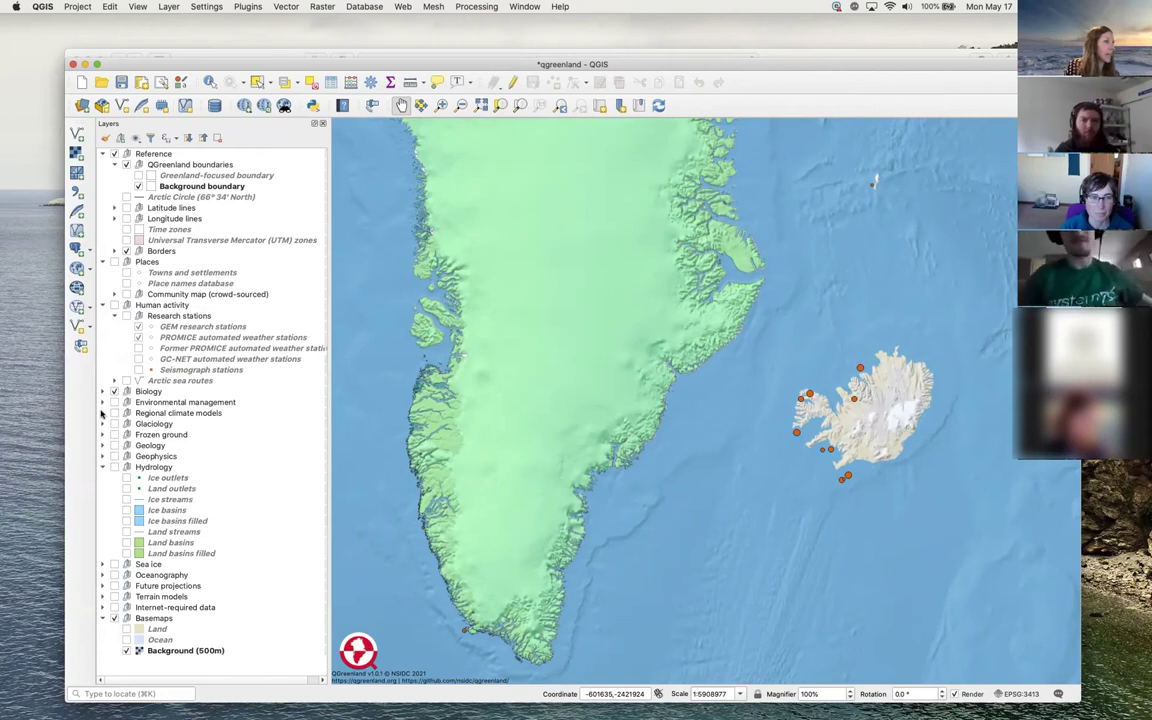
{"action": "left_click", "coordinate": [102, 413]}
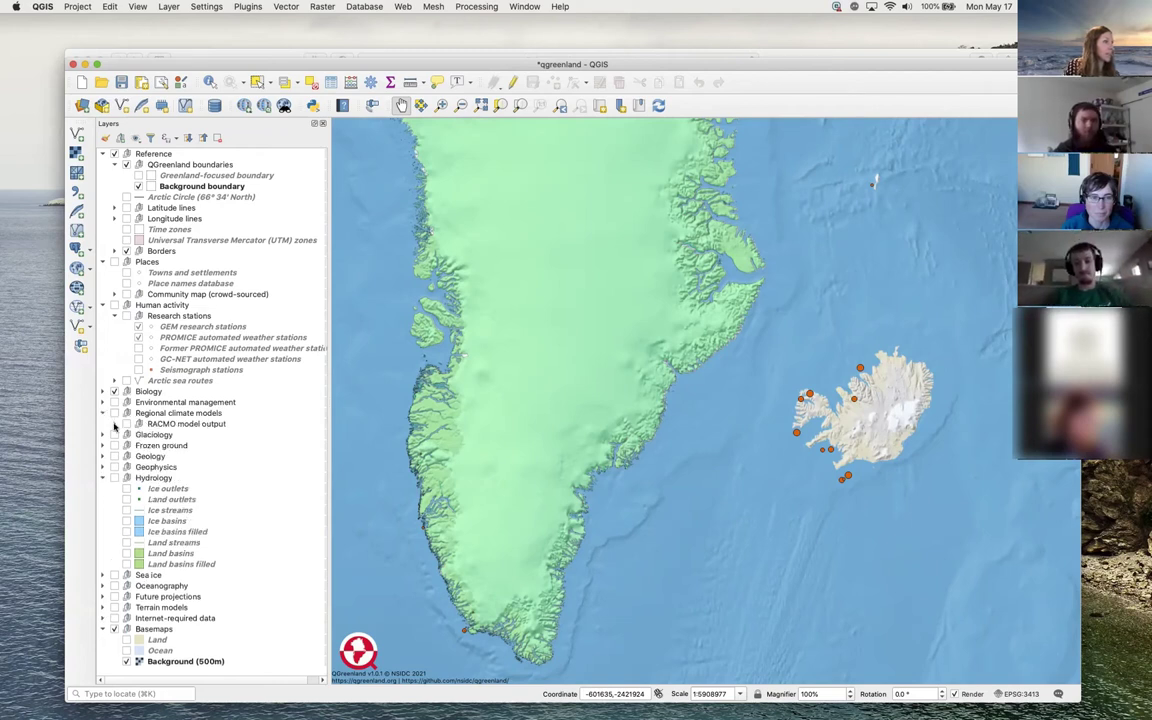
{"action": "left_click", "coordinate": [114, 424]}
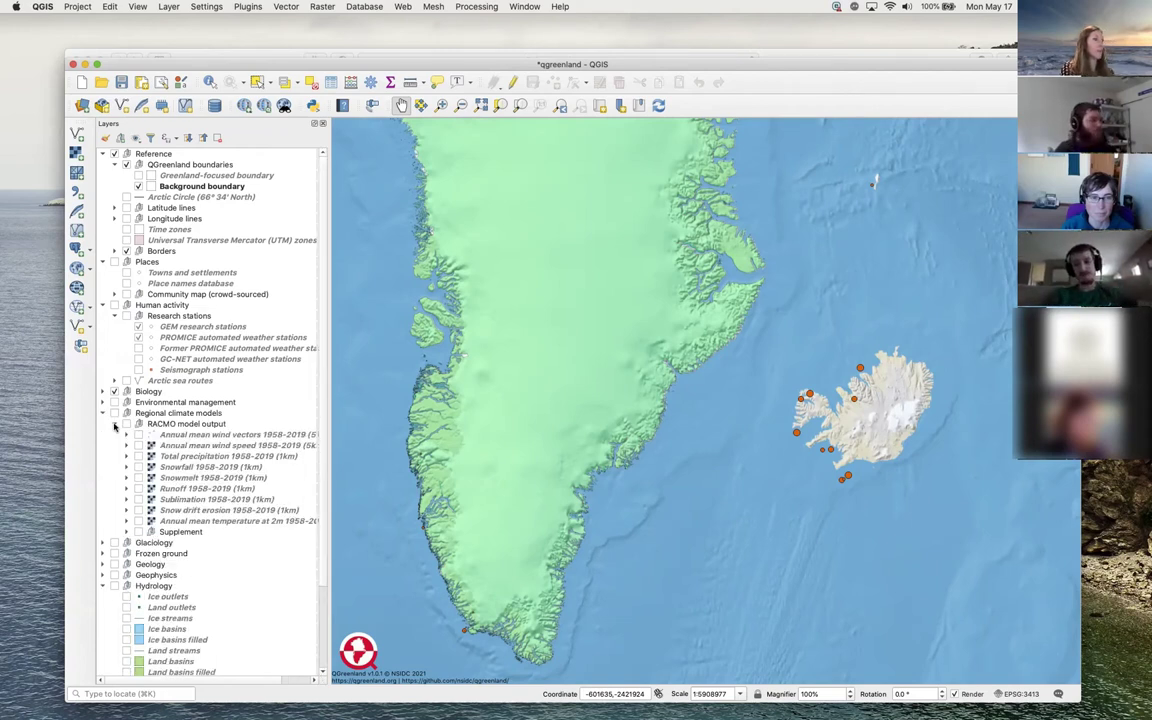
{"action": "scroll", "coordinate": [114, 426], "scroll_direction": "down", "scroll_amount": 3}
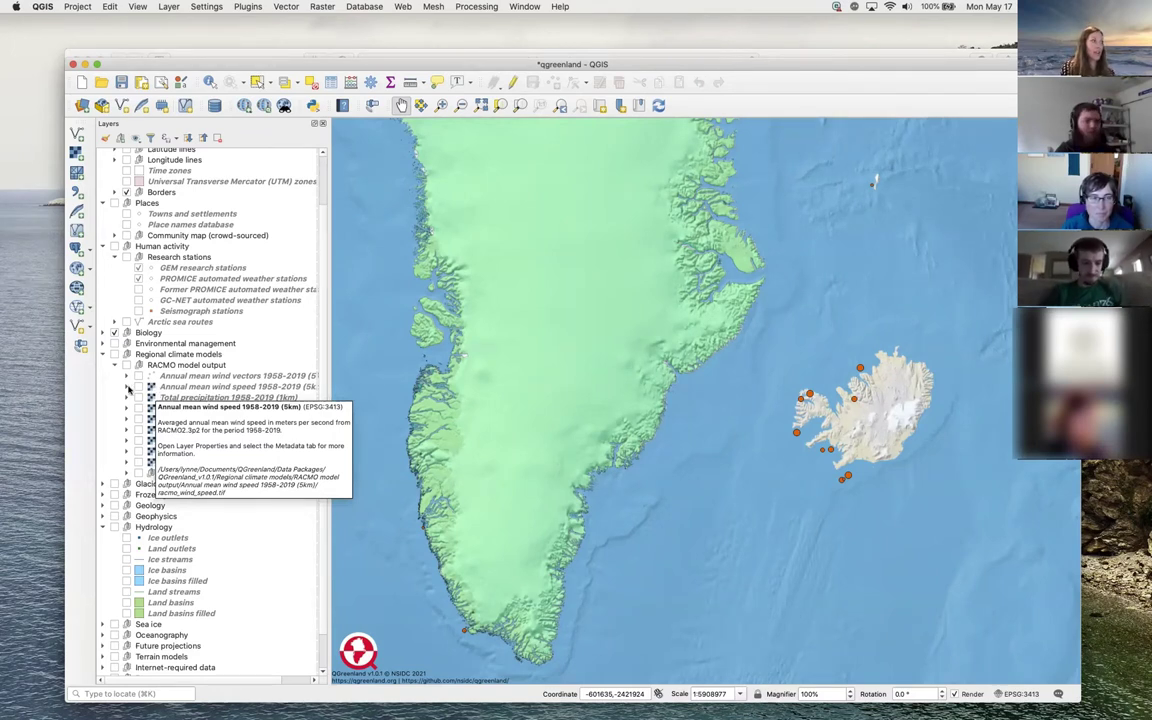
{"action": "left_click", "coordinate": [127, 387]}
{"action": "left_click", "coordinate": [138, 387]}
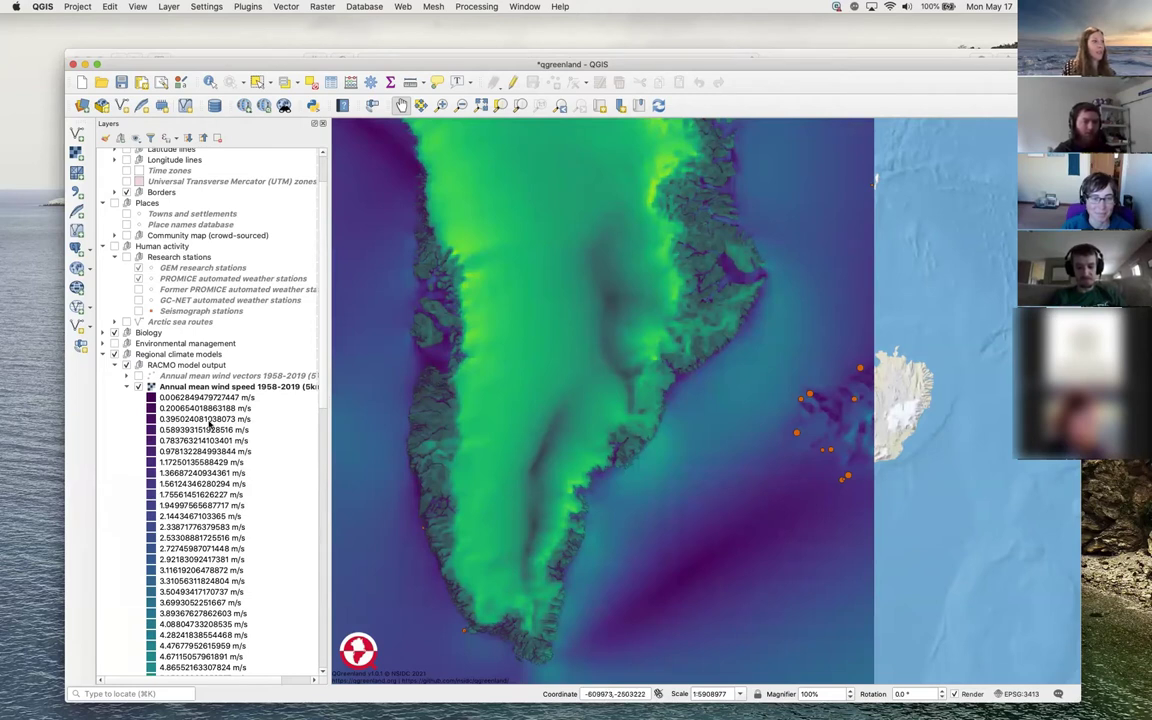
Examine the wind speed layer's full colour legend in m/s, from the lowest to the highest class
{"action": "scroll", "coordinate": [200, 406], "scroll_direction": "down", "scroll_amount": 5}
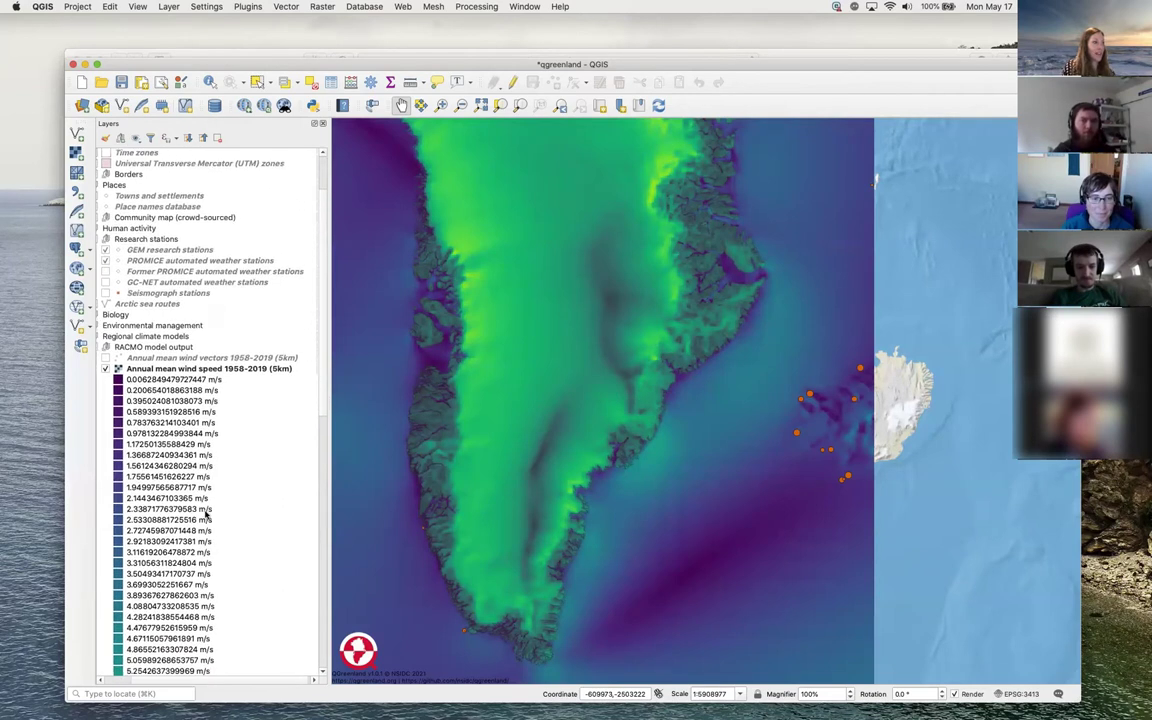
{"action": "scroll", "coordinate": [206, 514], "scroll_direction": "down", "scroll_amount": 15}
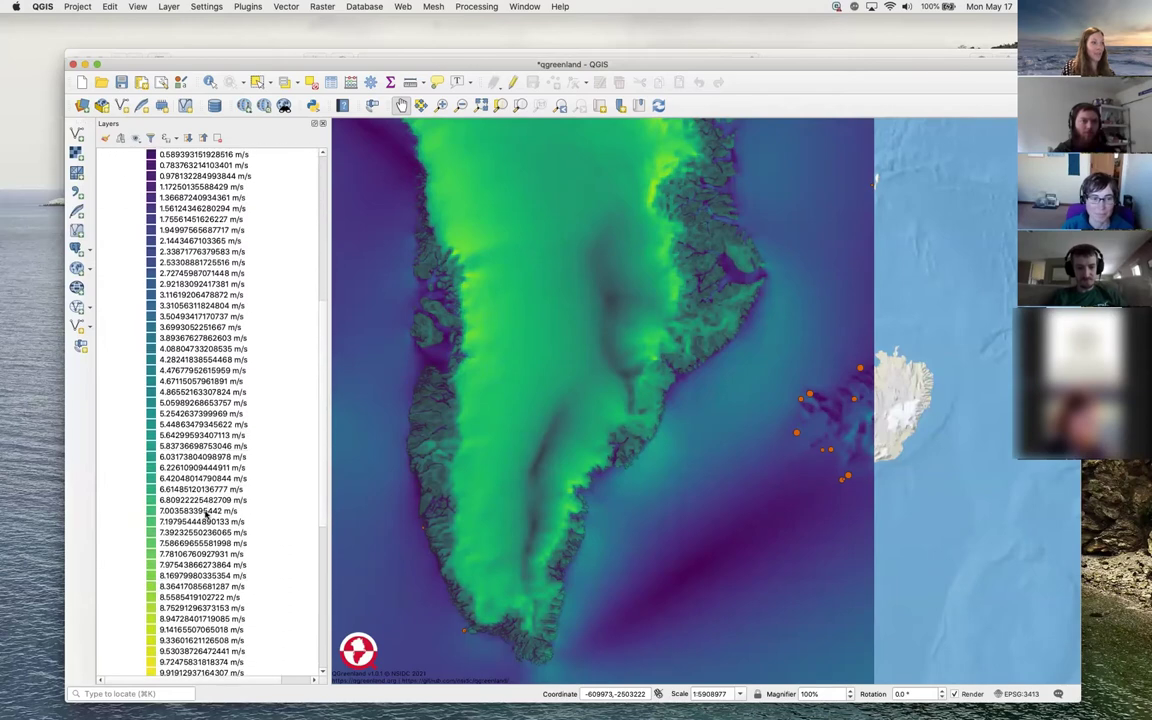
{"action": "scroll", "coordinate": [206, 514], "scroll_direction": "up", "scroll_amount": 5}
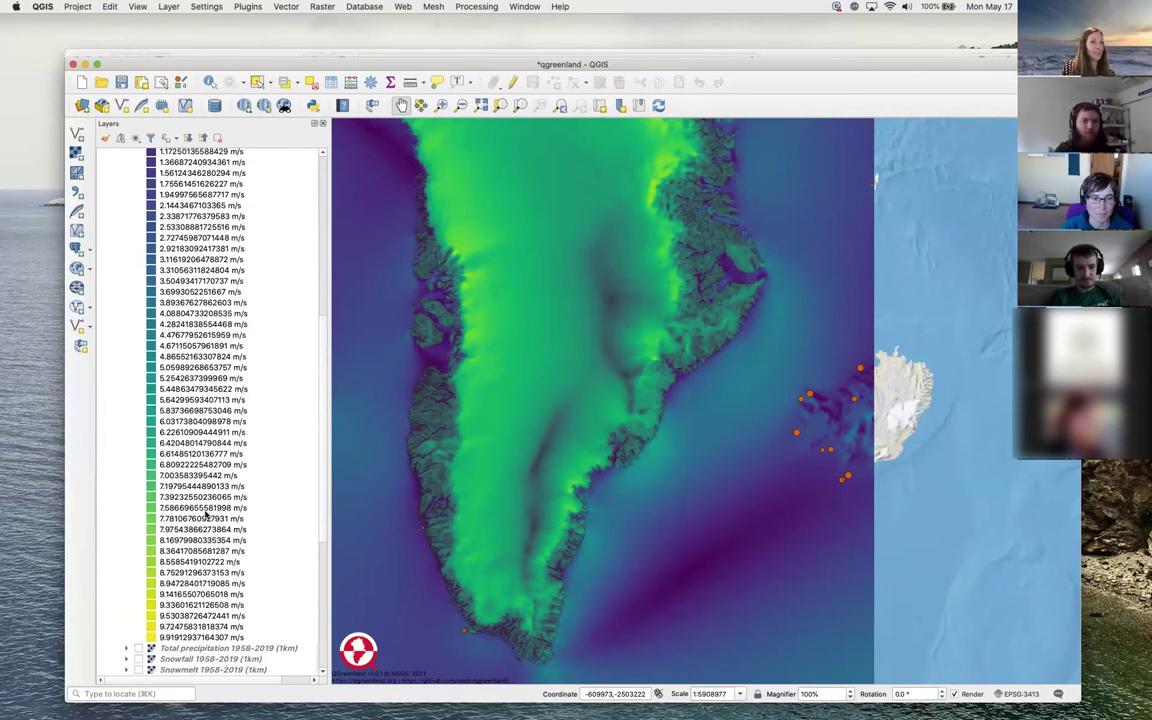
{"action": "scroll", "coordinate": [206, 514], "scroll_direction": "up", "scroll_amount": 2}
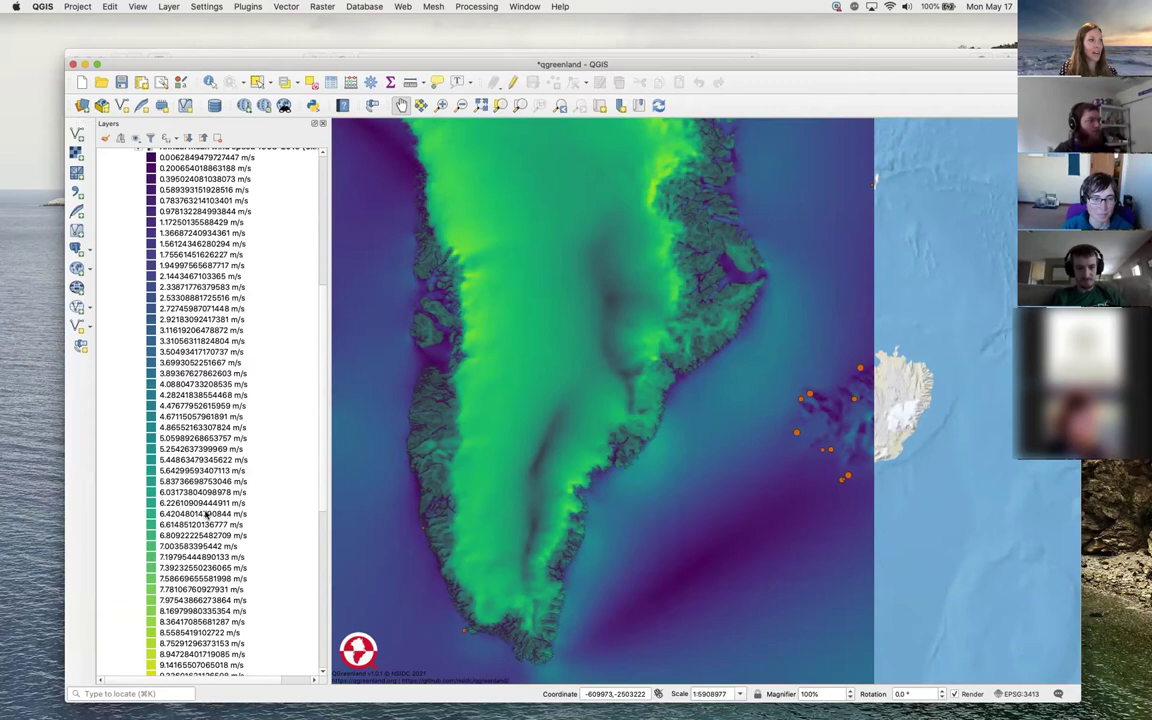
{"action": "scroll", "coordinate": [206, 514], "scroll_direction": "up", "scroll_amount": 10}
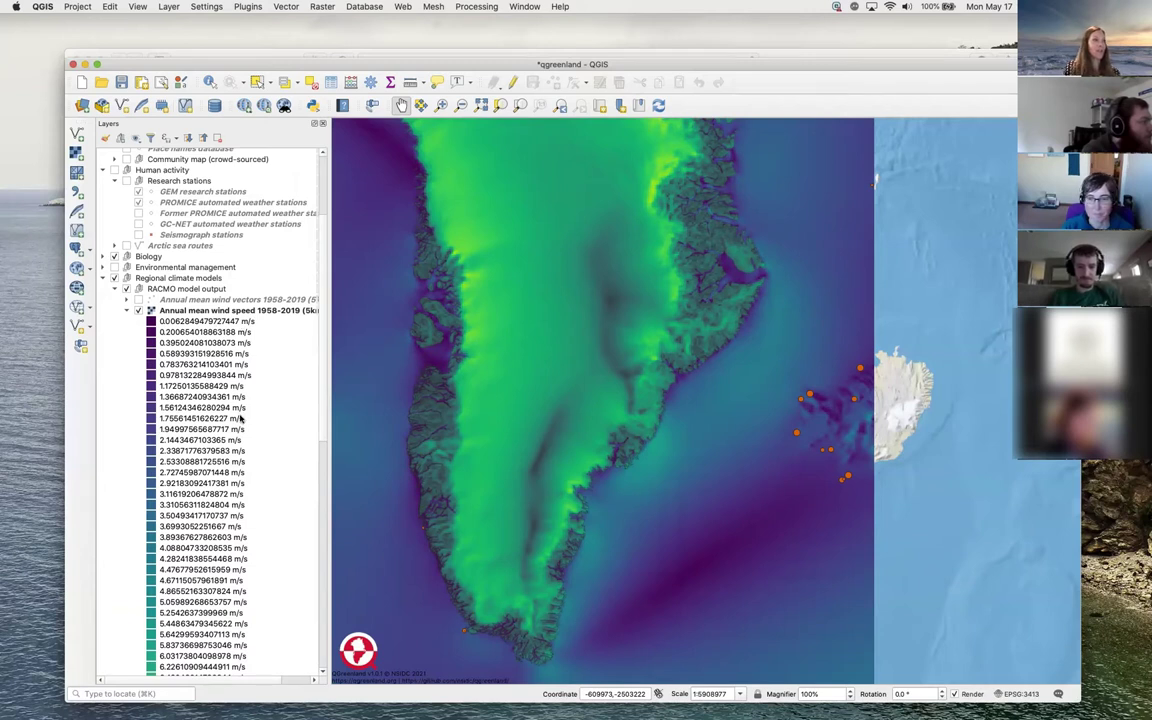
{"action": "scroll", "coordinate": [241, 418], "scroll_direction": "down", "scroll_amount": 5}
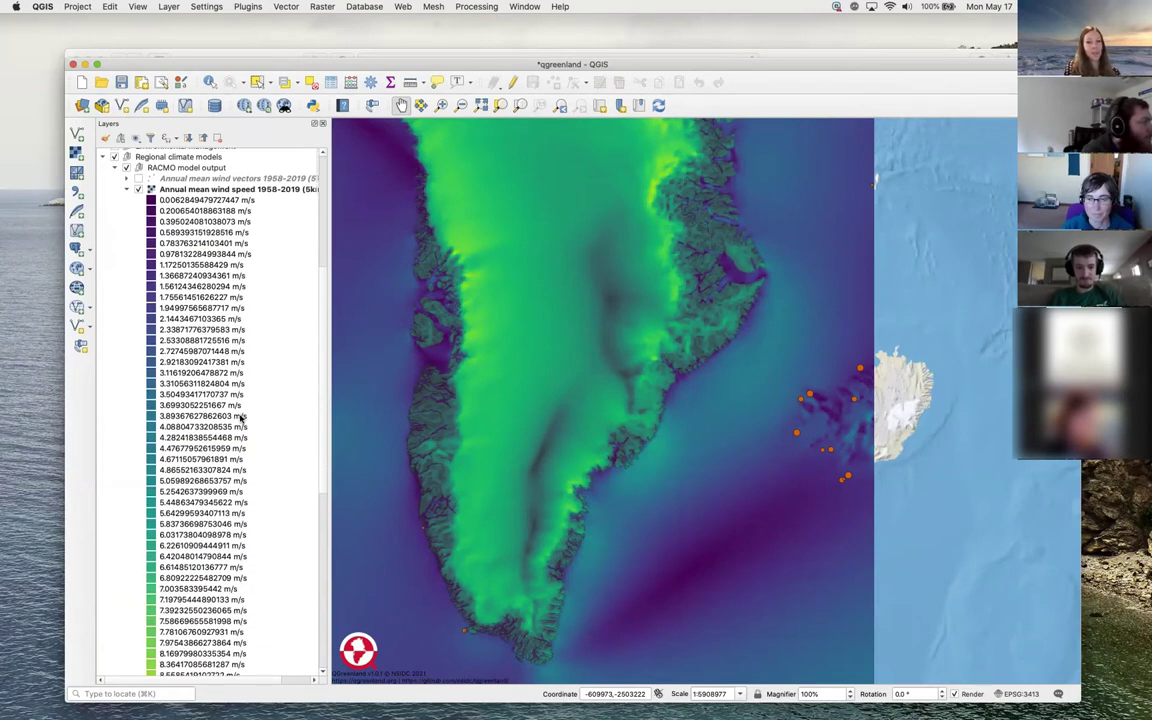
{"action": "scroll", "coordinate": [241, 418], "scroll_direction": "up", "scroll_amount": 7}
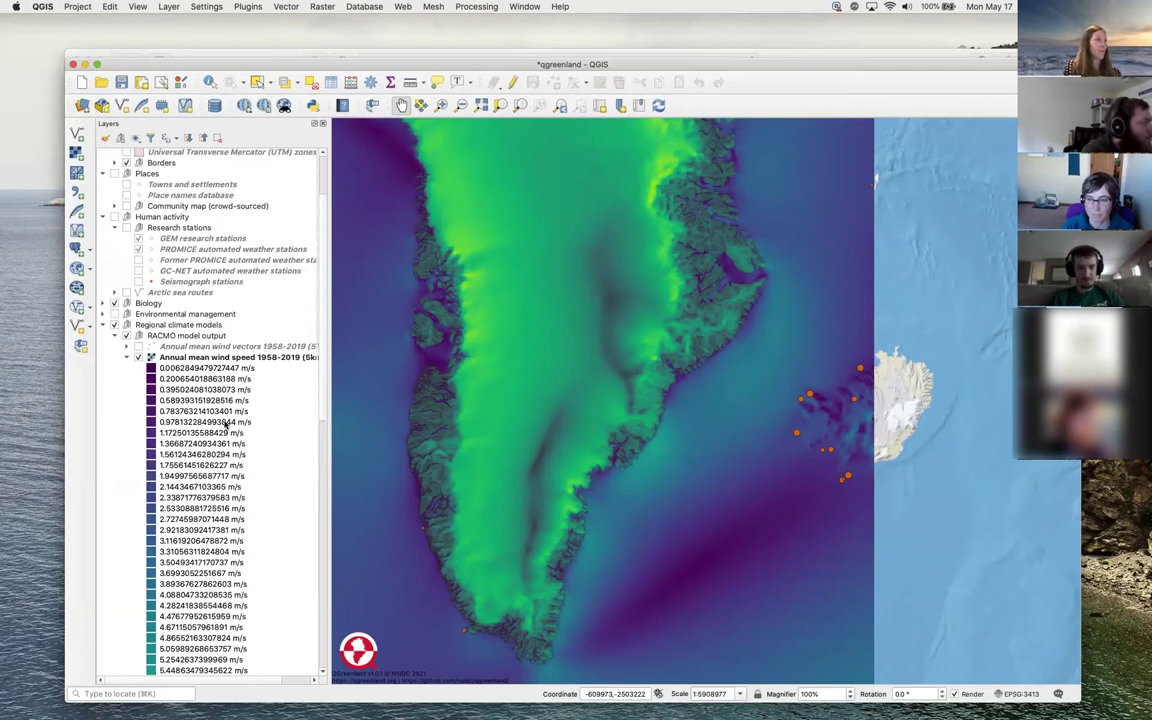
{"action": "scroll", "coordinate": [226, 424], "scroll_direction": "up", "scroll_amount": 1}
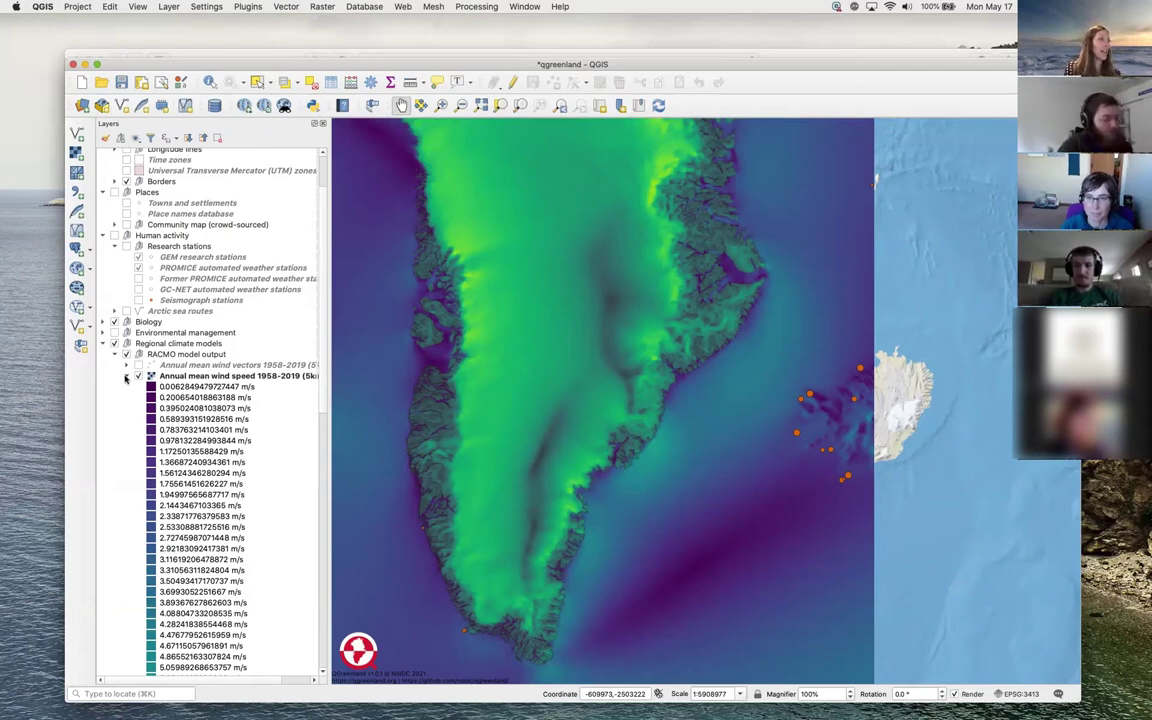
Collapse the wind speed legend and the Human activity group, and hide the wind speed layer and the Biology group
{"action": "left_click", "coordinate": [126, 377]}
{"action": "scroll", "coordinate": [148, 371], "scroll_direction": "up", "scroll_amount": 3}
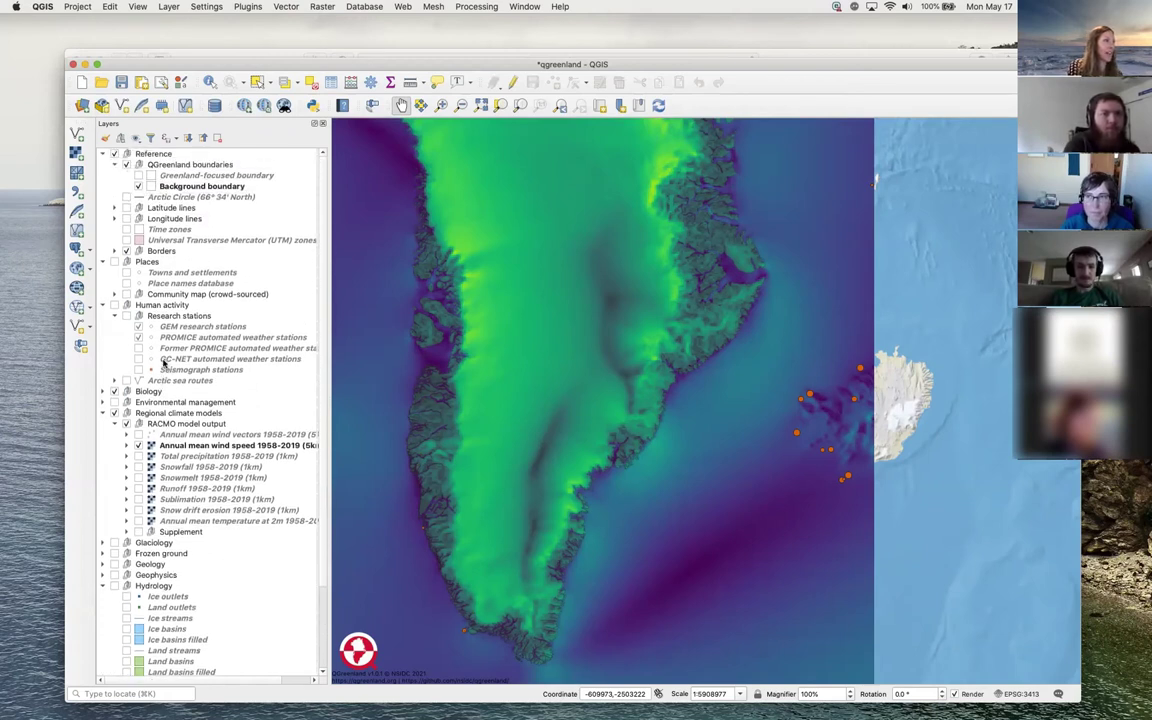
{"action": "left_click", "coordinate": [101, 307]}
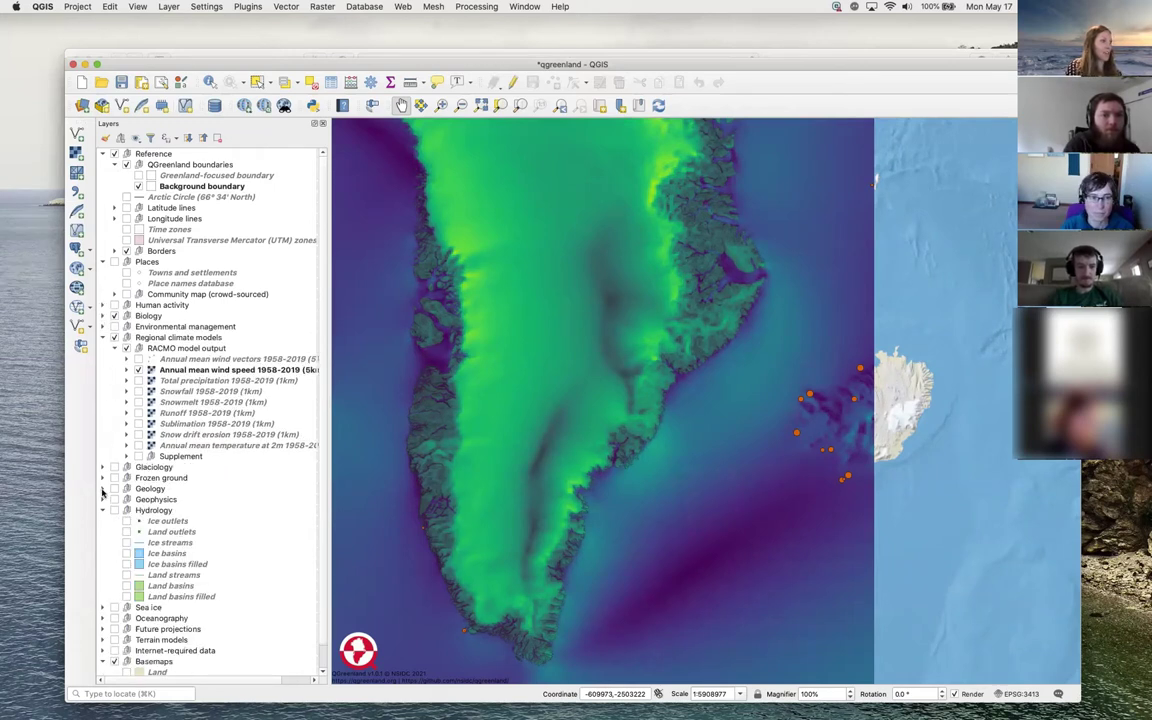
{"action": "left_click", "coordinate": [139, 370]}
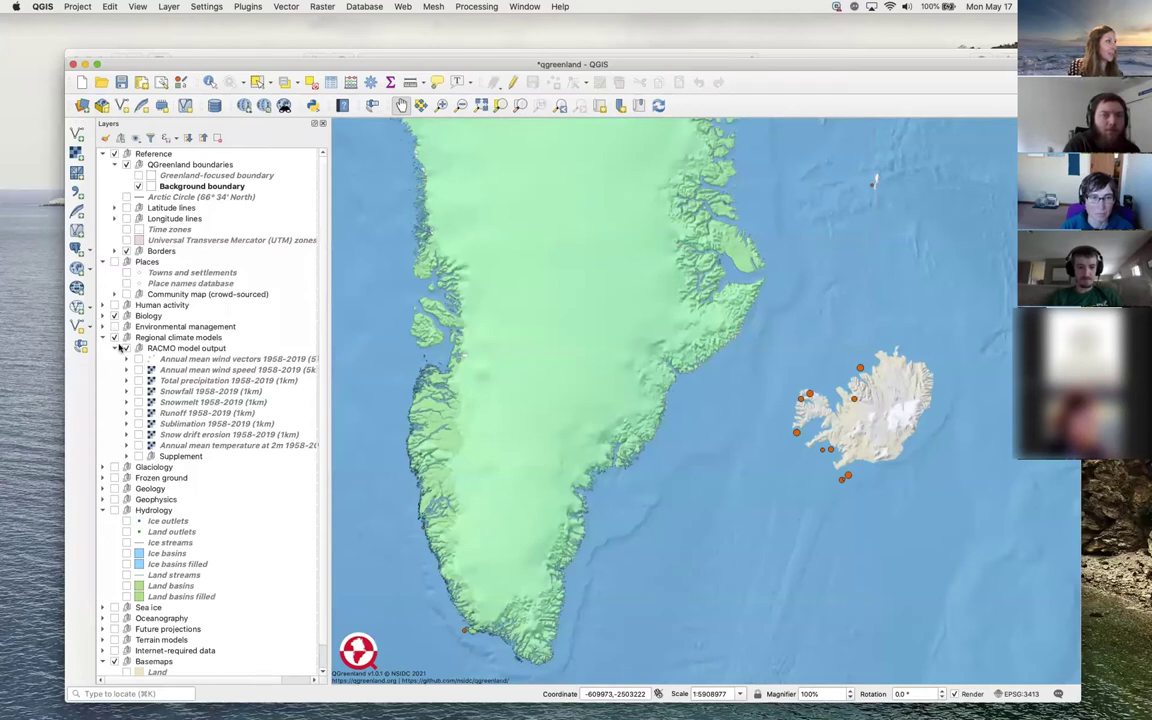
{"action": "left_click", "coordinate": [114, 314]}
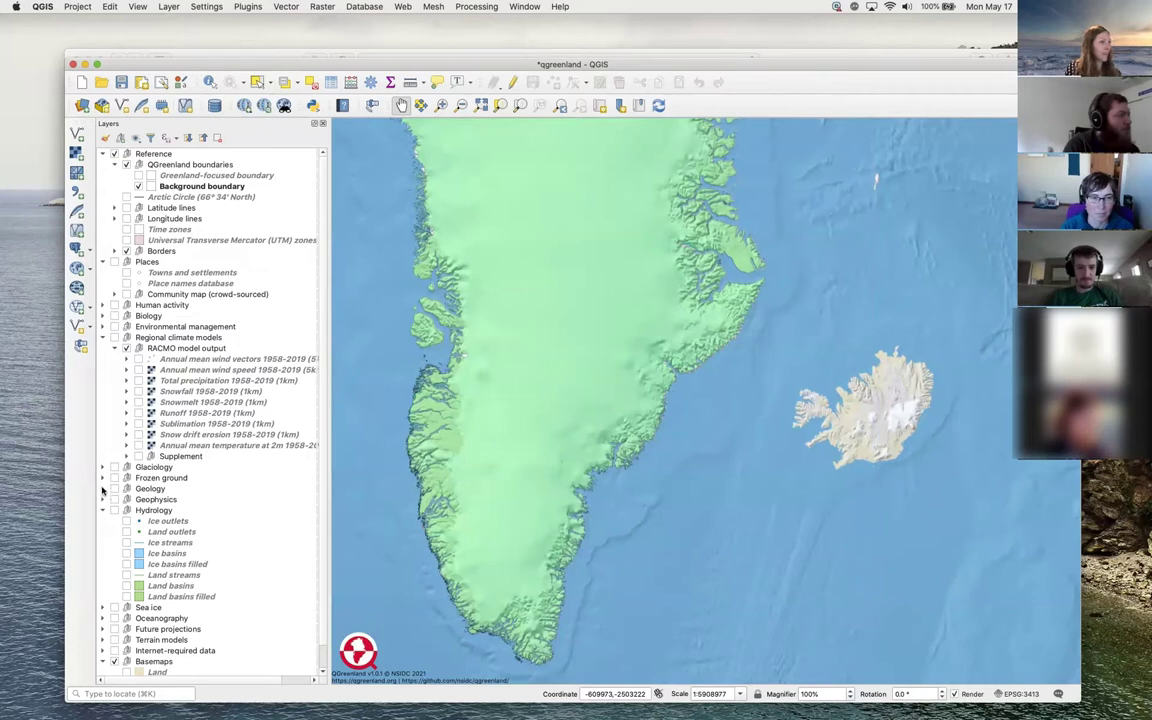
Display the Earthquakes M above 2.5 1900-2020 layer from the Geology group and zoom the map to its full extent
{"action": "left_click", "coordinate": [102, 489]}
{"action": "scroll", "coordinate": [127, 450], "scroll_direction": "down", "scroll_amount": 3}
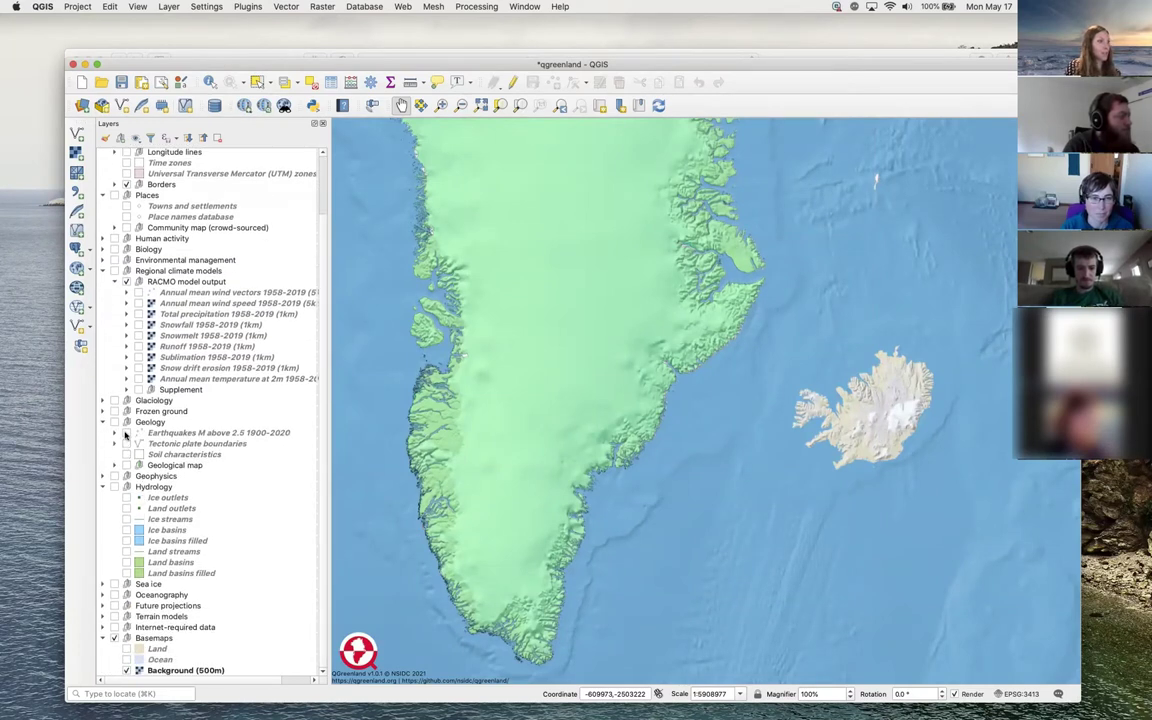
{"action": "left_click", "coordinate": [126, 432]}
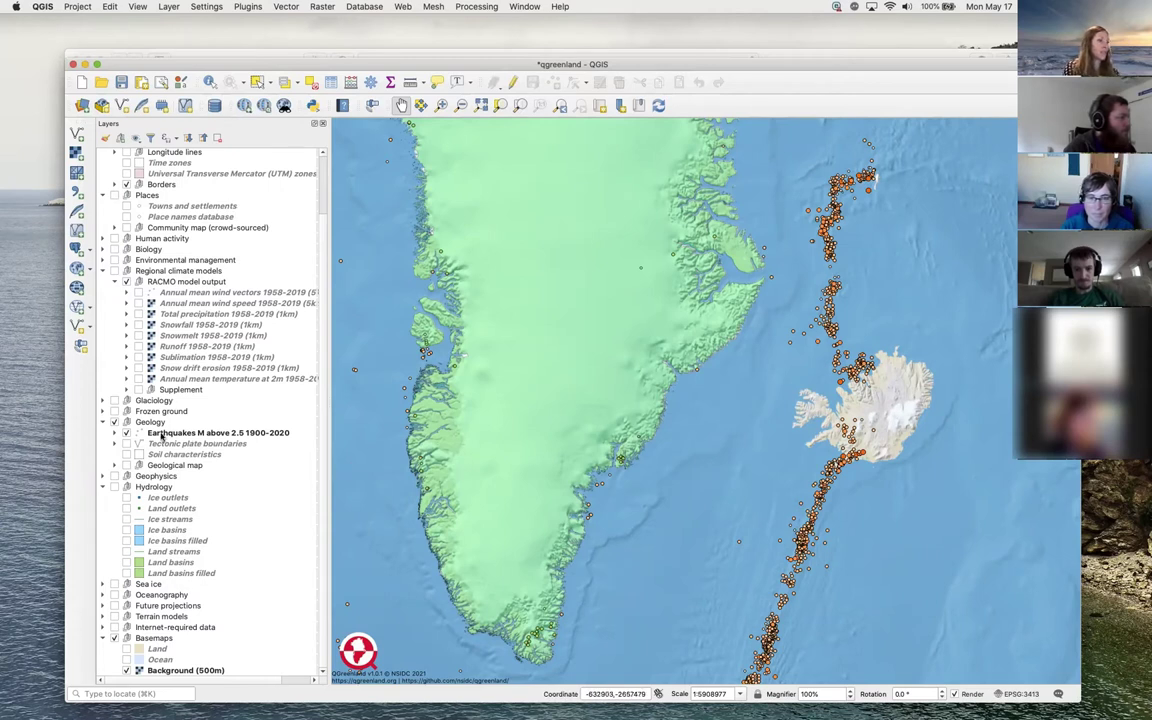
{"action": "mouse_move", "coordinate": [161, 436]}
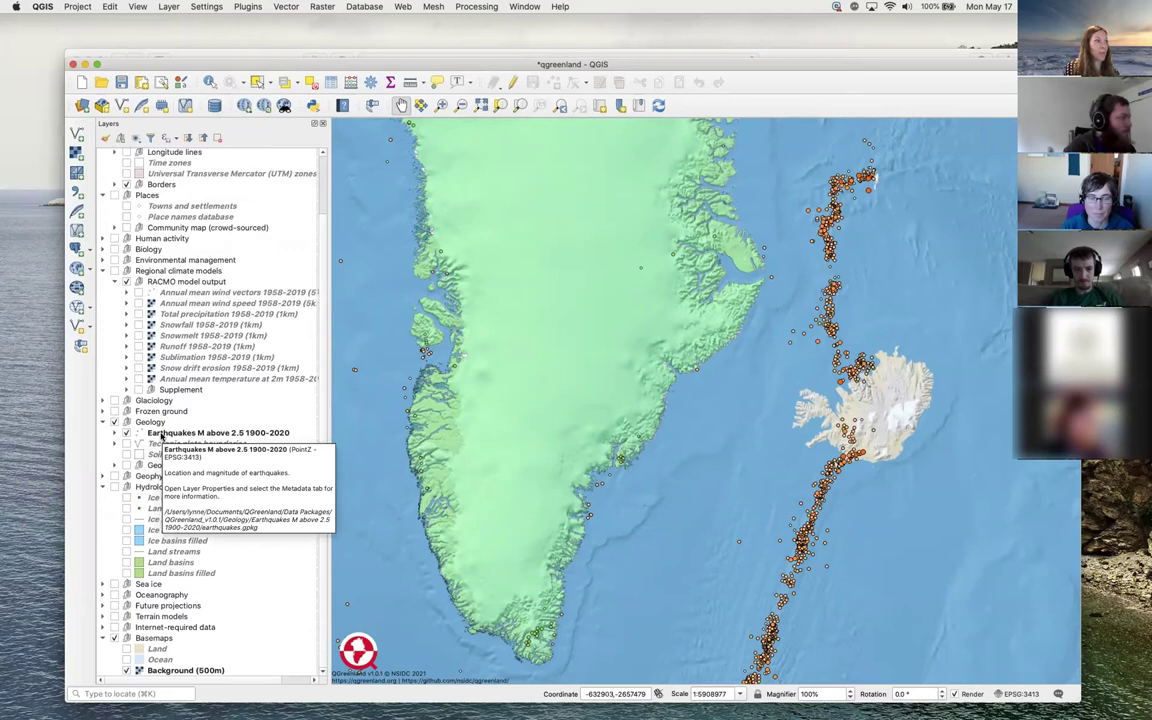
{"action": "right_click", "coordinate": [161, 436]}
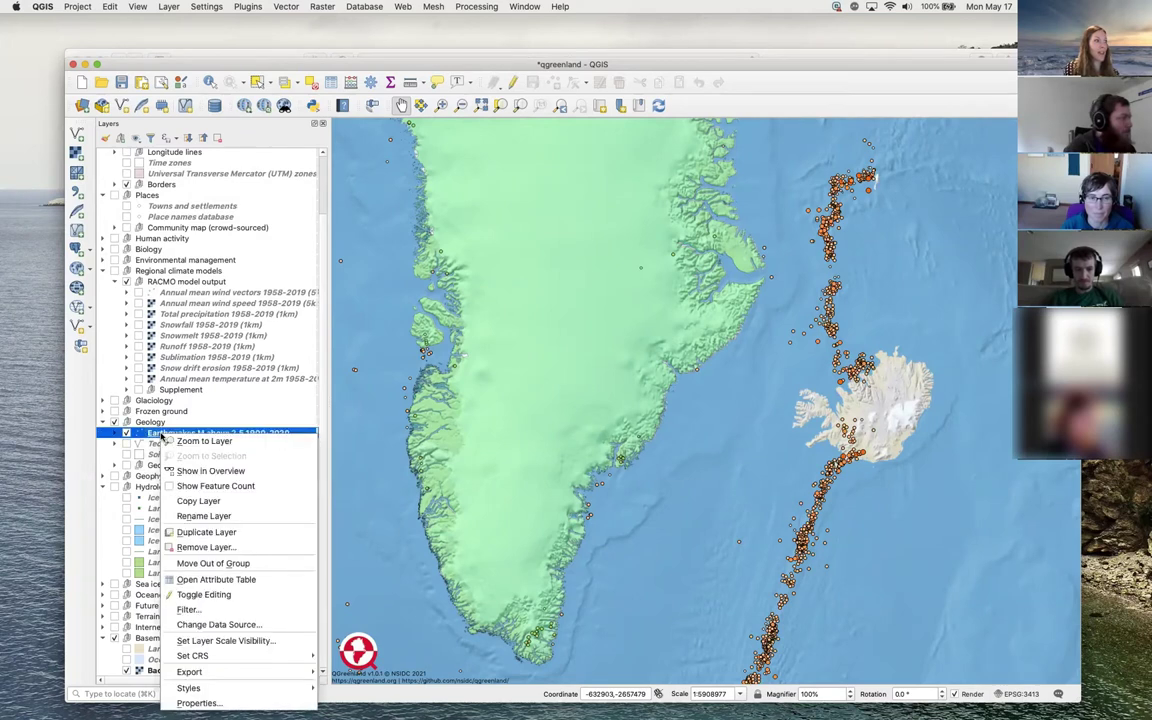
{"action": "left_click", "coordinate": [190, 441]}
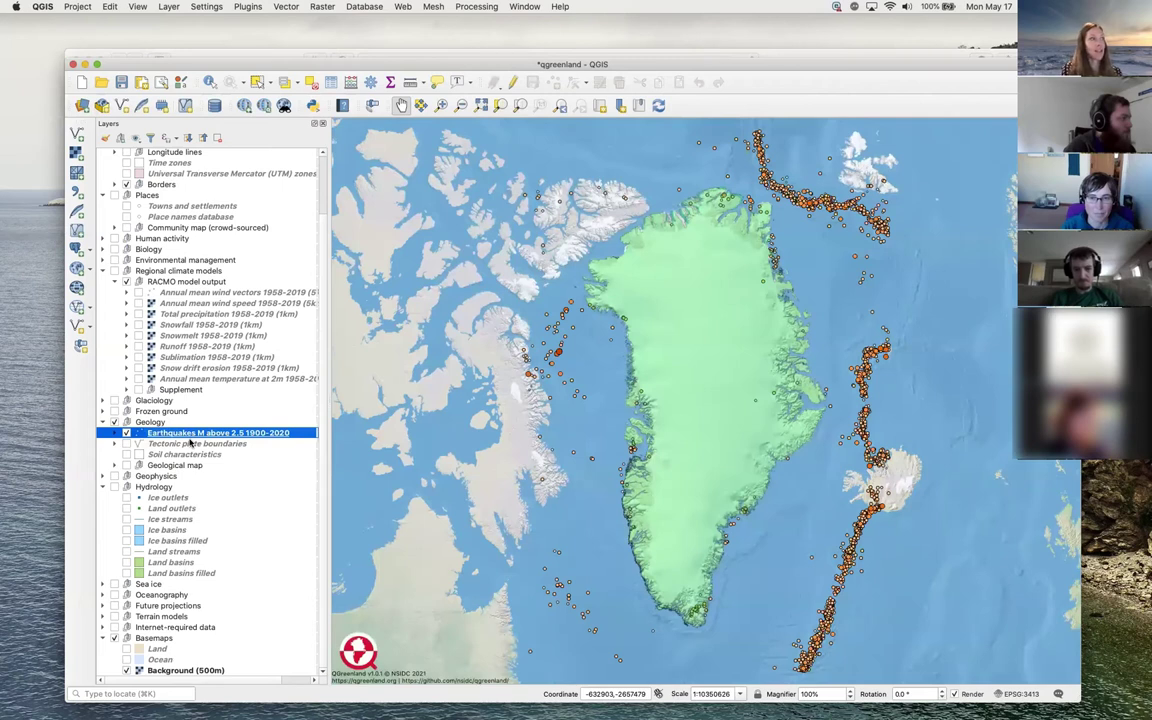
Expand the earthquake layer's legend to view its magnitude classes
{"action": "left_click", "coordinate": [453, 150]}
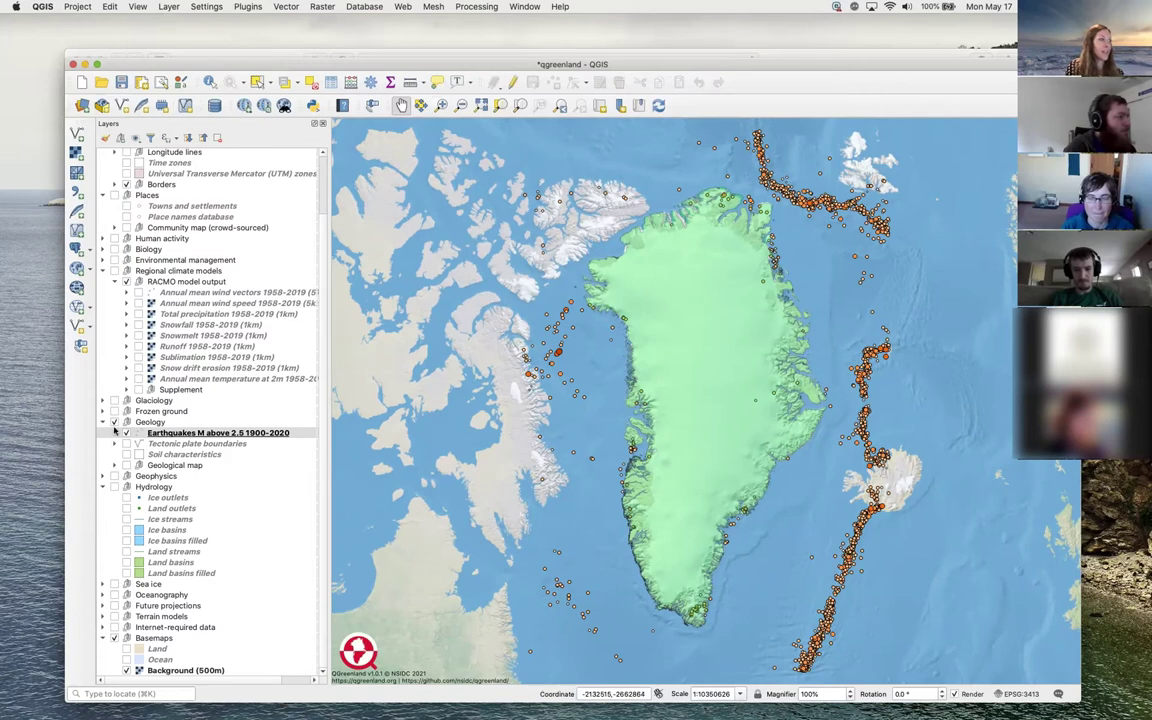
{"action": "left_click", "coordinate": [115, 435]}
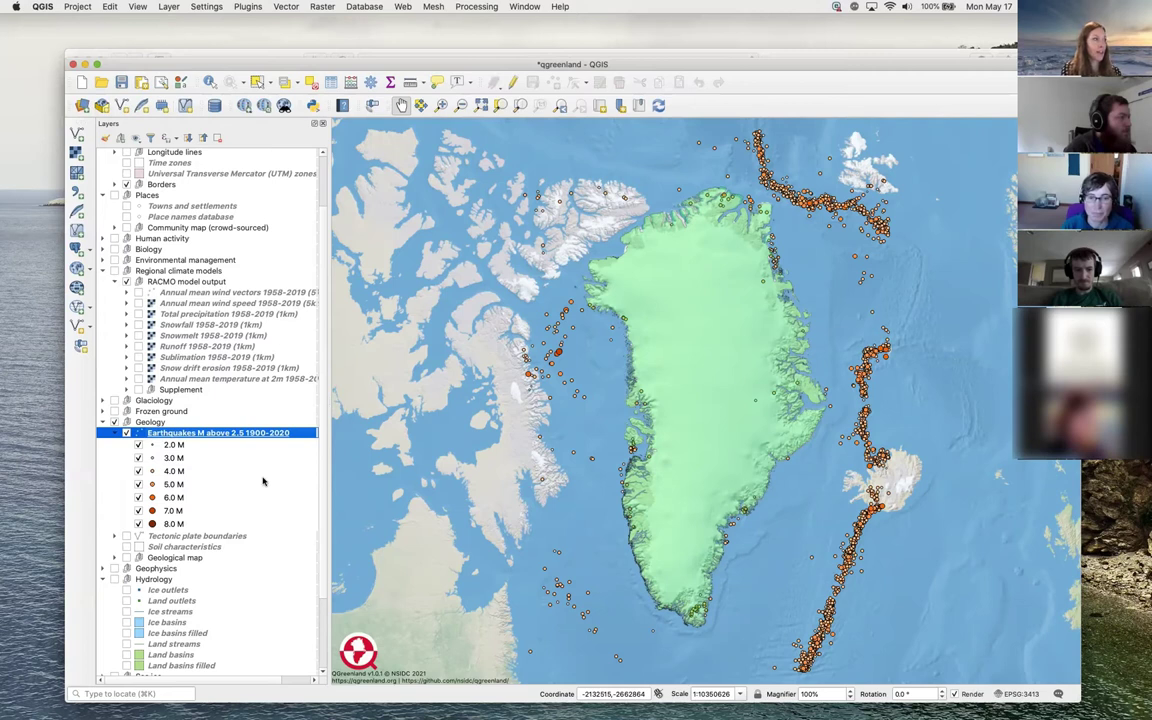
{"action": "left_click", "coordinate": [167, 526]}
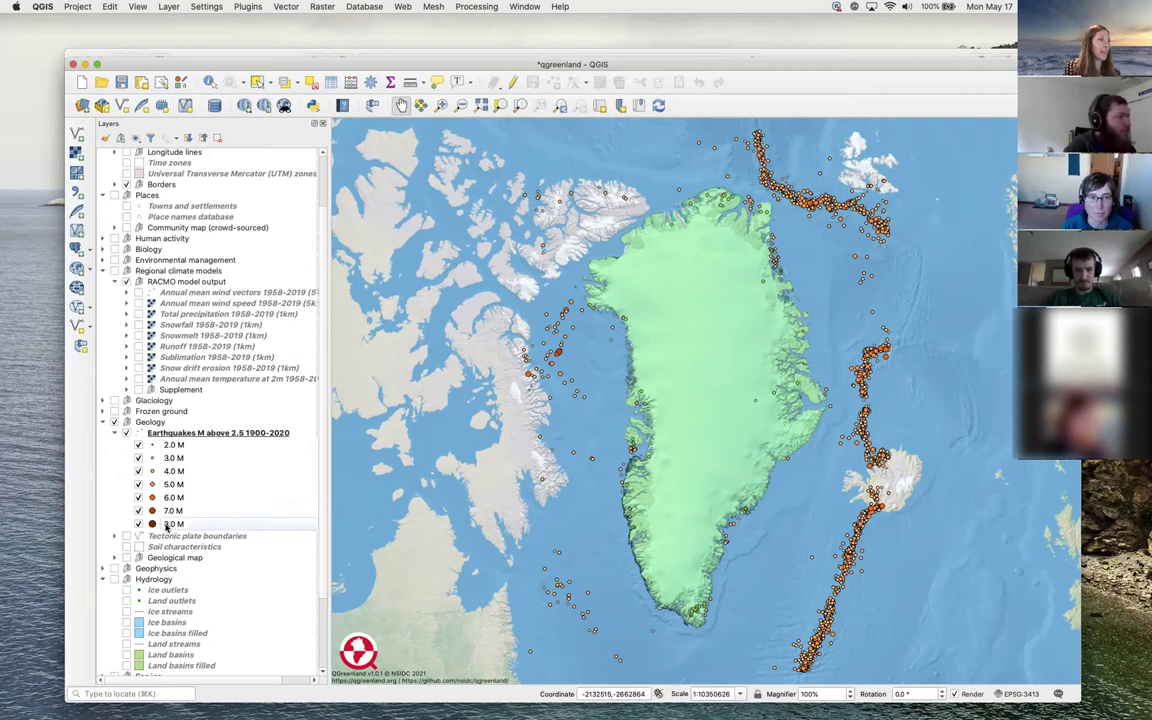
Change the marker symbol of the Earthquakes M above 2.5 1900-2020 layer to the diamond red preset
{"action": "left_click", "coordinate": [164, 434]}
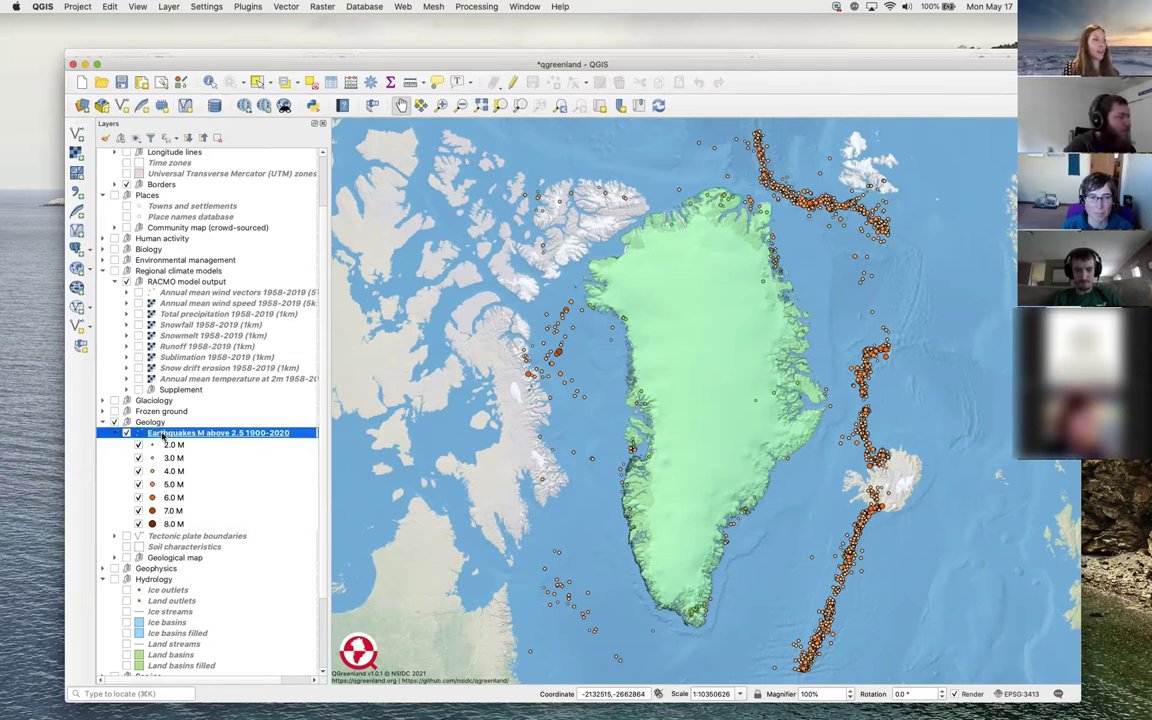
{"action": "right_click", "coordinate": [163, 436]}
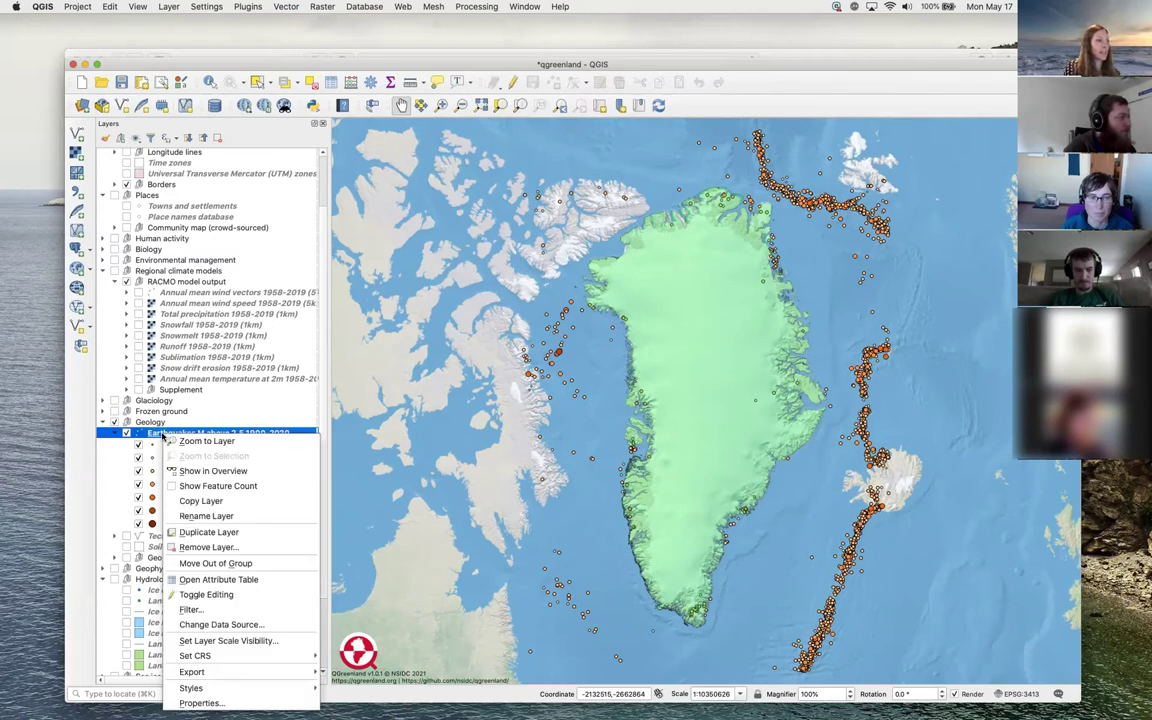
{"action": "left_click", "coordinate": [218, 704]}
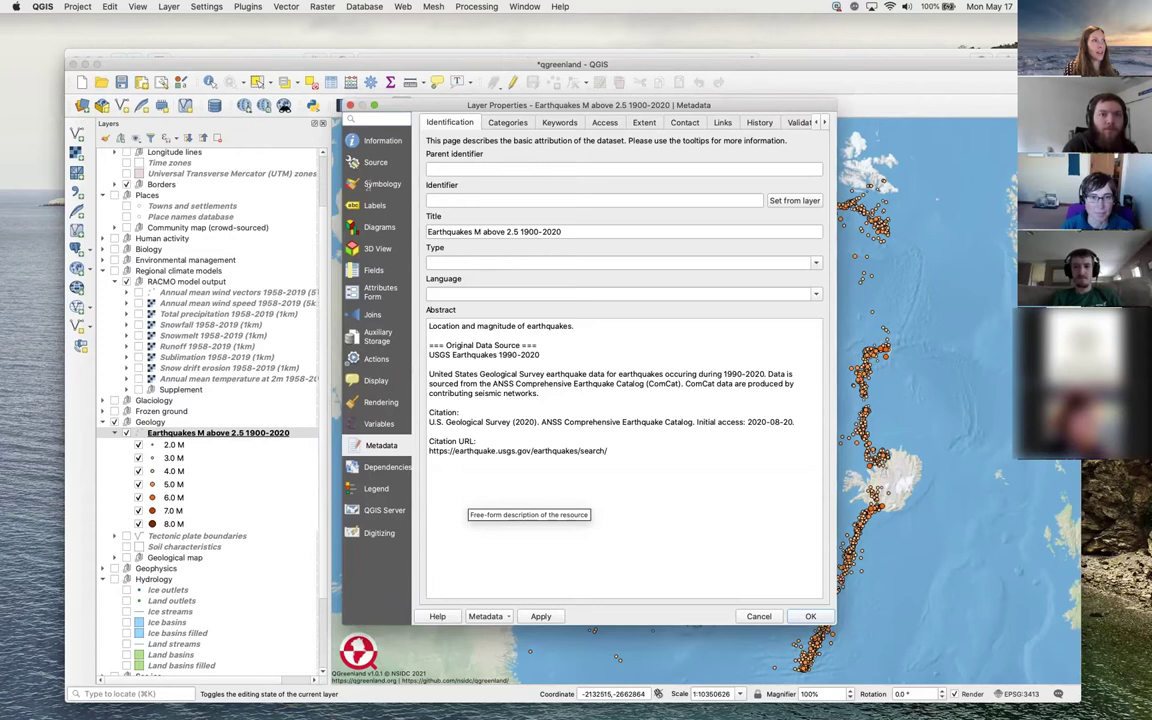
{"action": "left_click", "coordinate": [369, 187]}
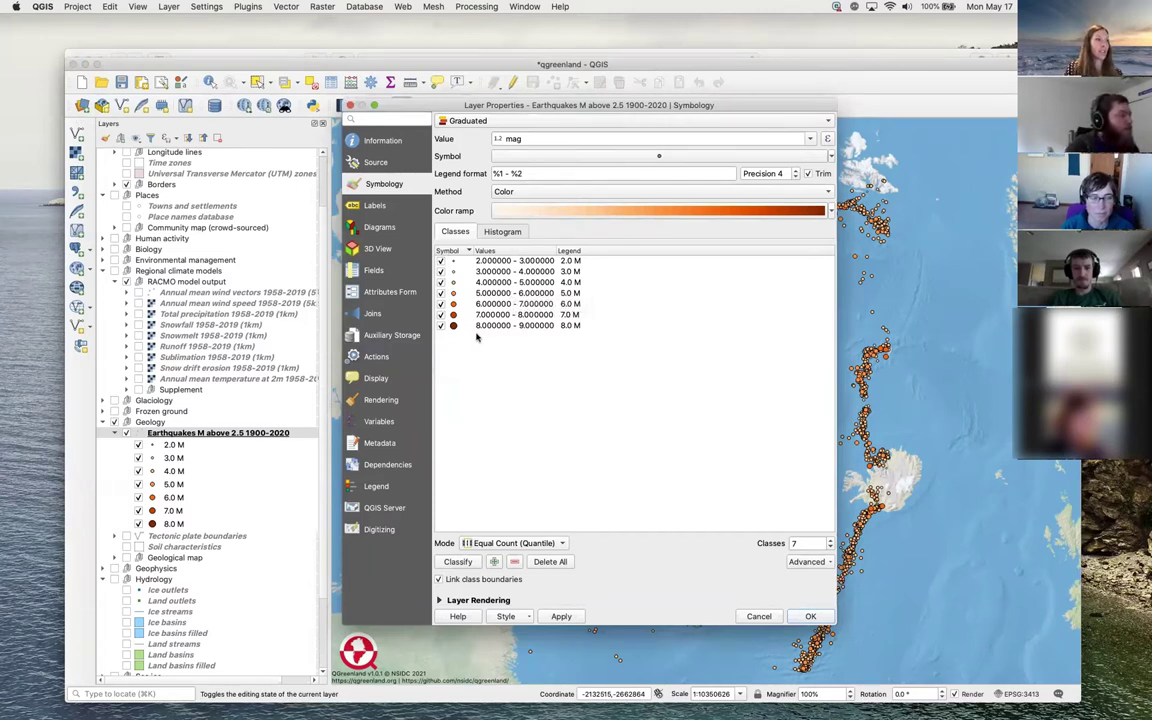
{"action": "left_click", "coordinate": [829, 158]}
{"action": "left_click", "coordinate": [803, 160]}
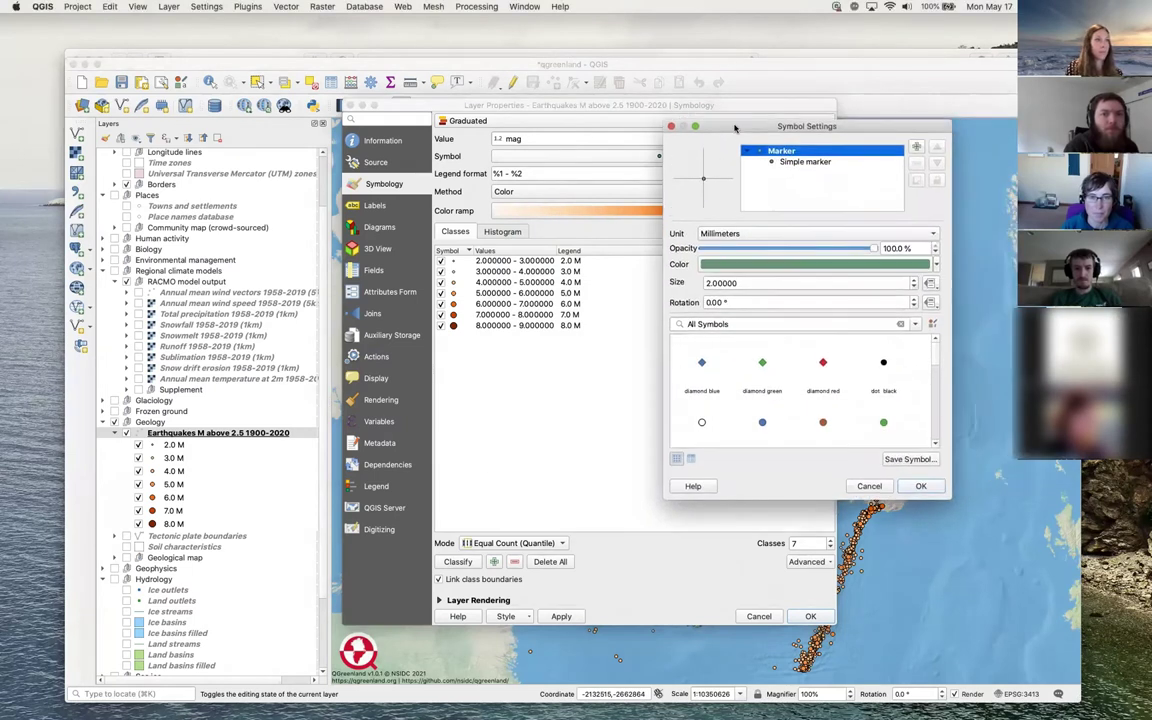
{"action": "left_click", "coordinate": [823, 363]}
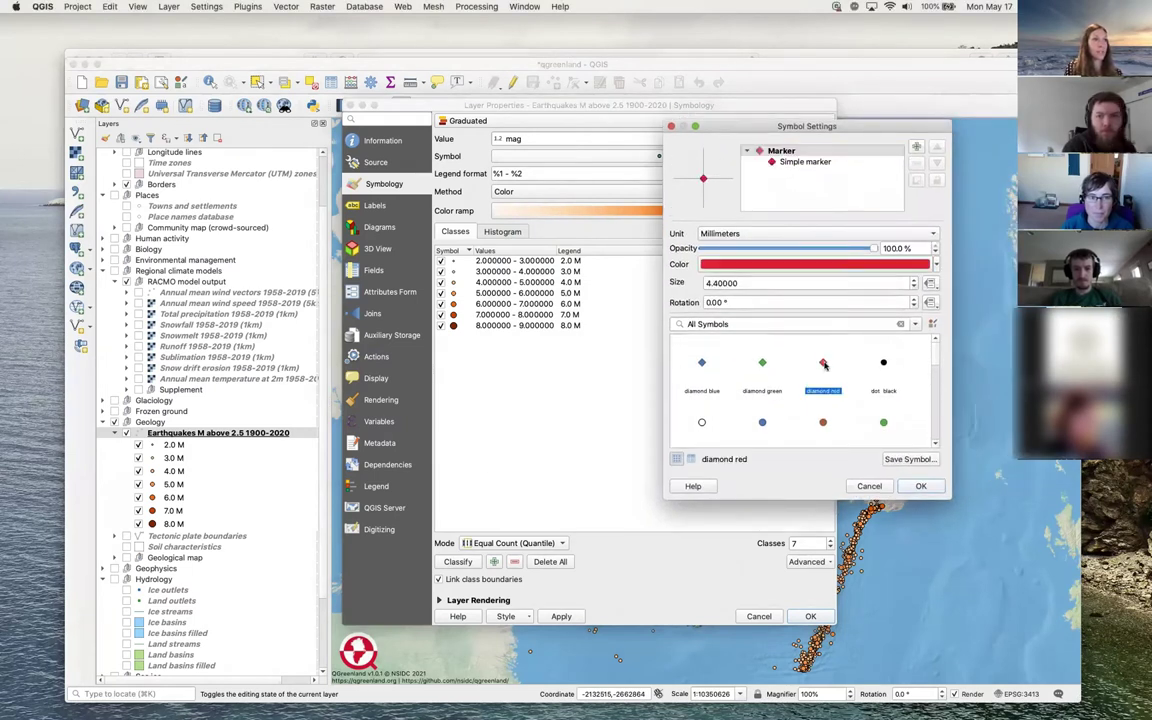
{"action": "left_click", "coordinate": [921, 486]}
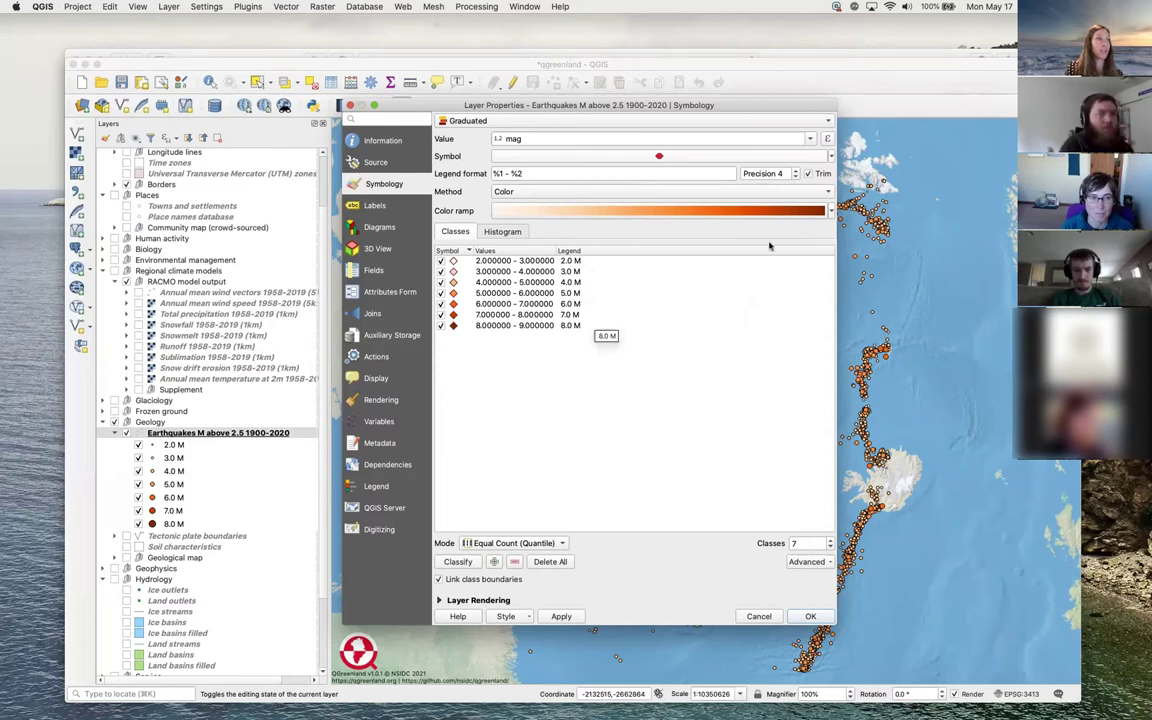
Apply the Greens color ramp to the earthquake magnitude classes and close the layer properties
{"action": "left_click", "coordinate": [829, 209]}
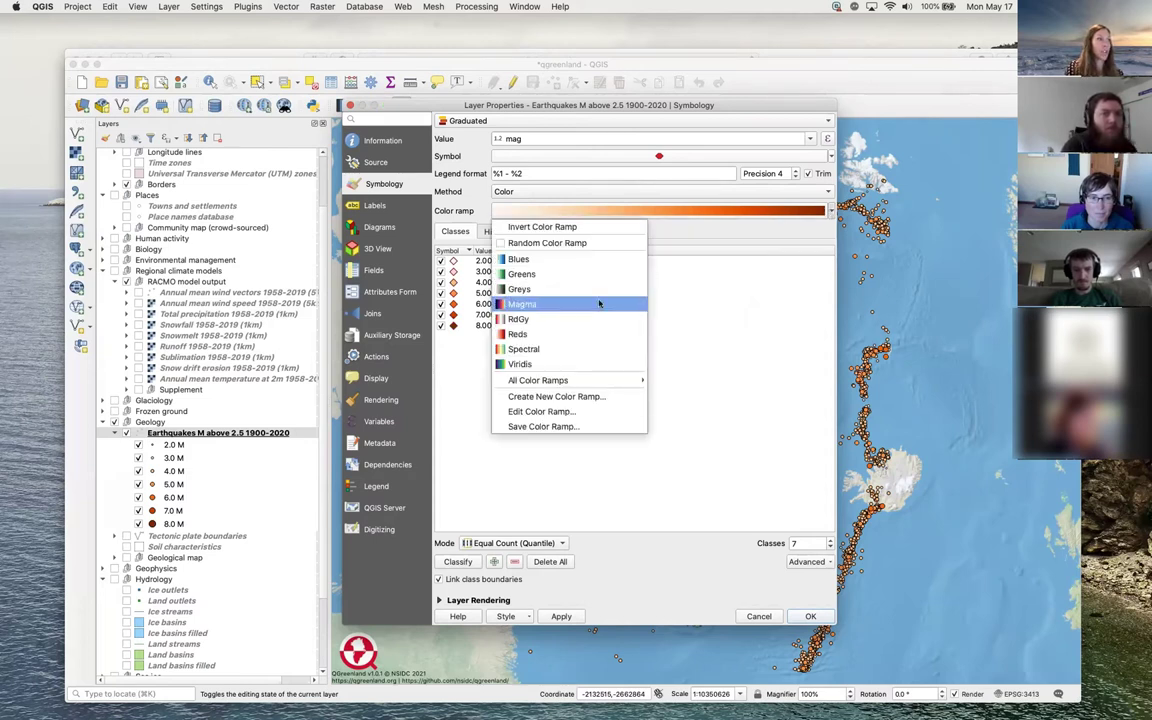
{"action": "left_click", "coordinate": [521, 273]}
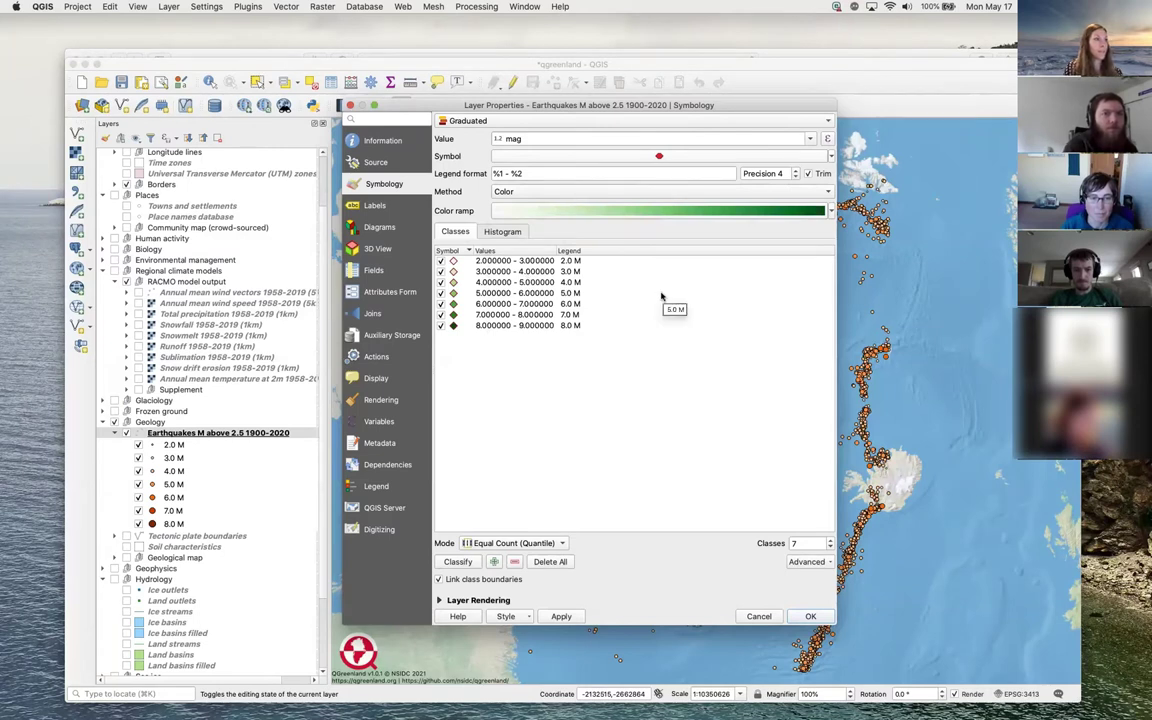
{"action": "left_click_drag", "start_coordinate": [516, 106], "coordinate": [215, 63]}
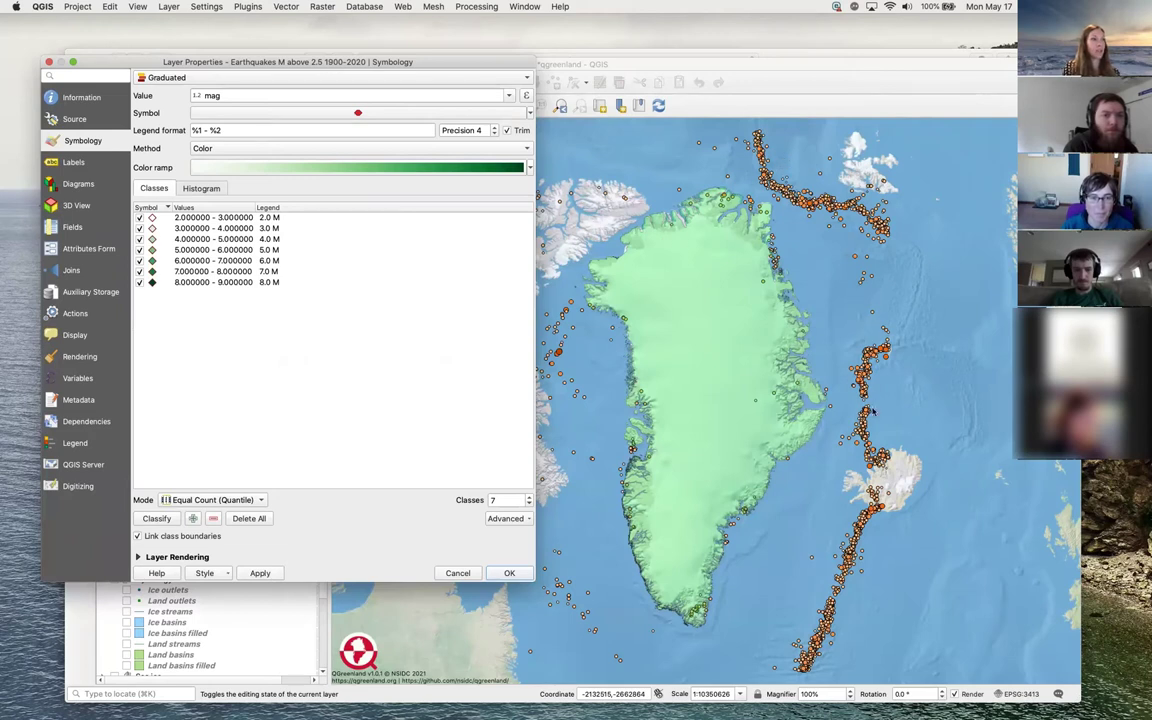
{"action": "left_click", "coordinate": [260, 573]}
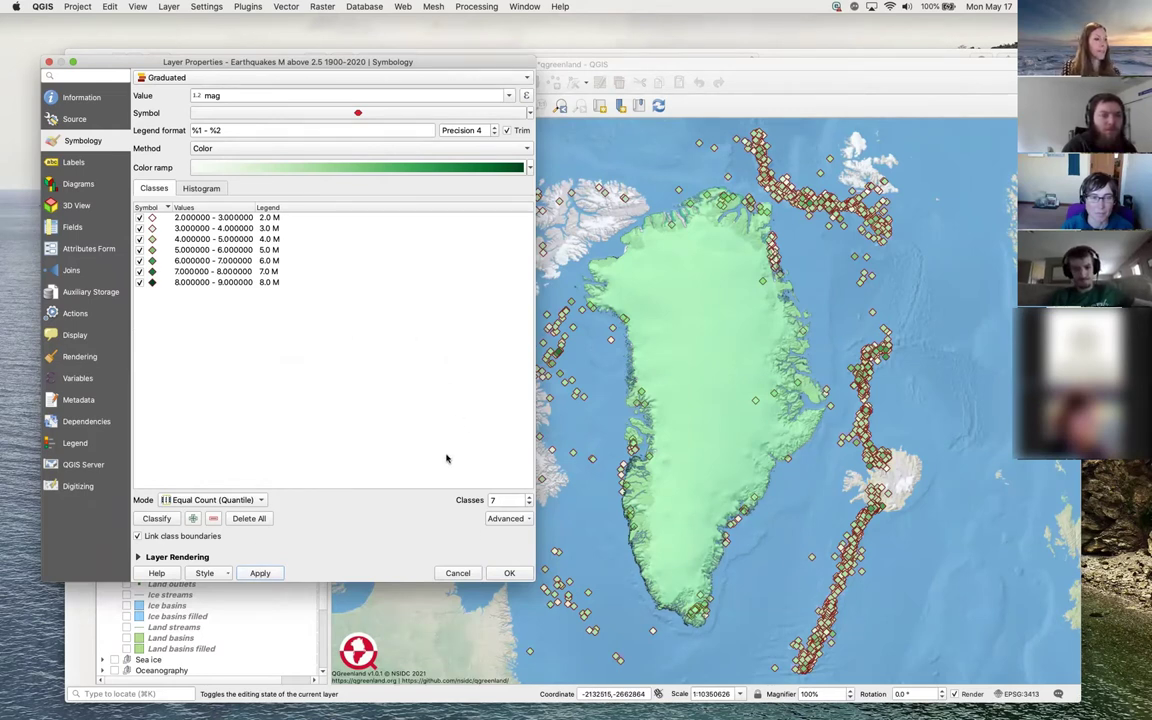
{"action": "left_click", "coordinate": [457, 573]}
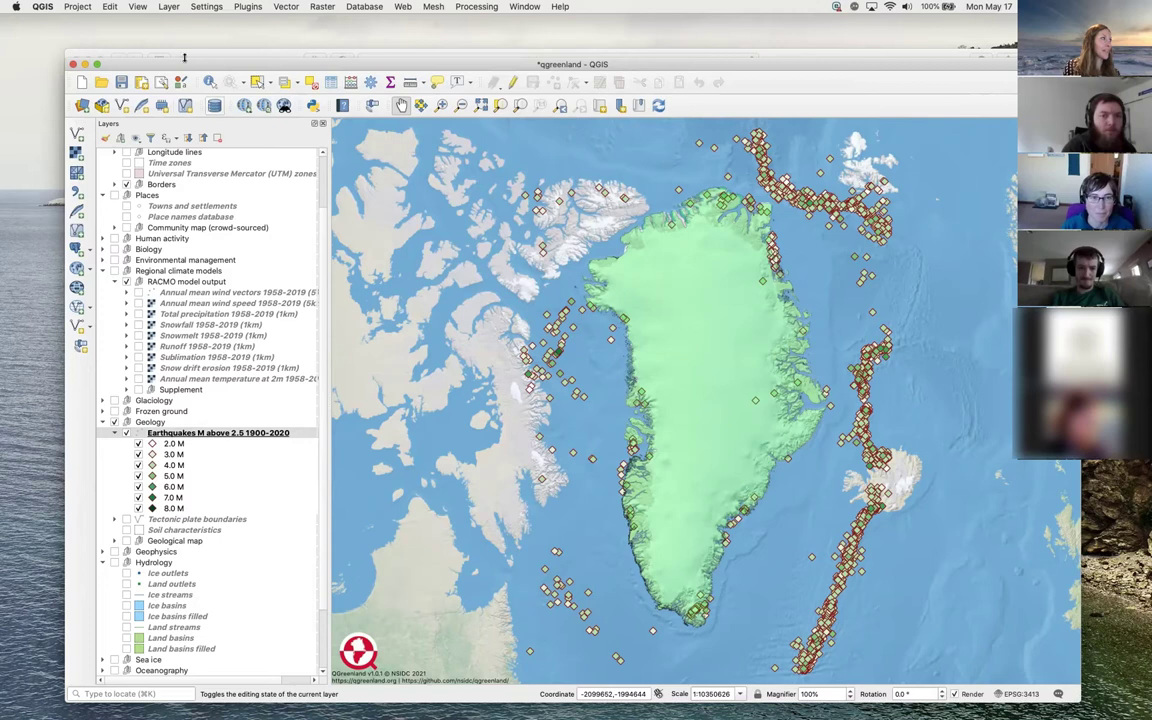
{"action": "left_click", "coordinate": [109, 6]}
{"action": "mouse_move", "coordinate": [248, 6]}
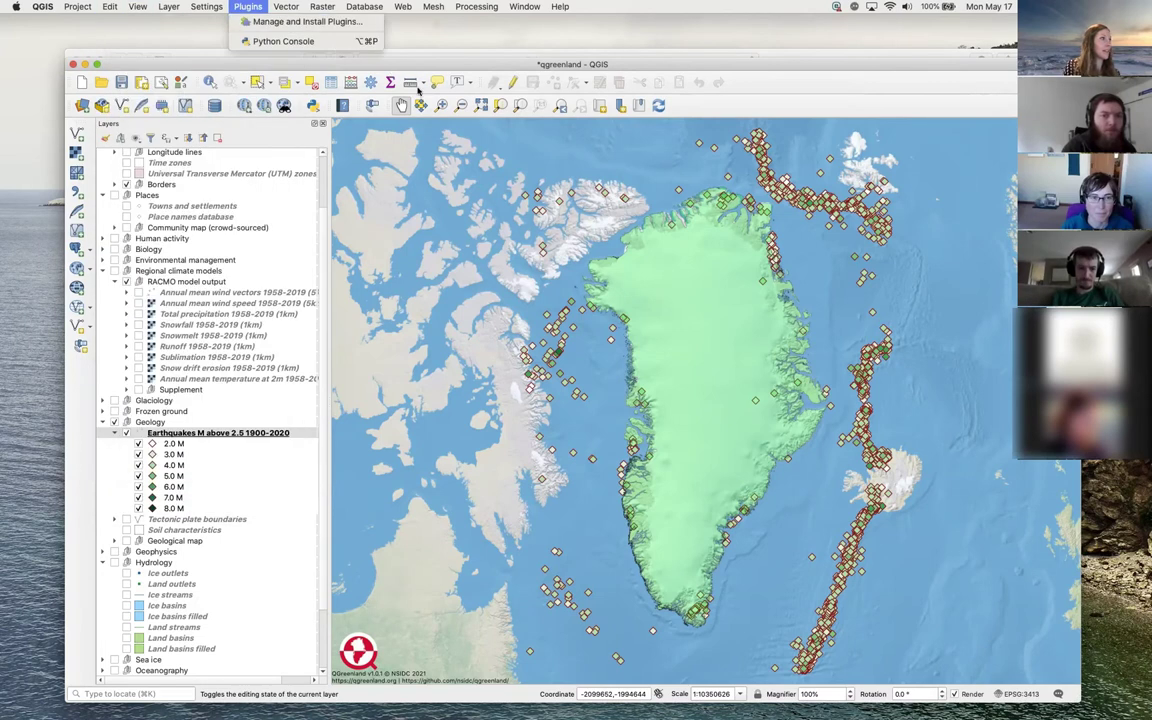
{"action": "left_click", "coordinate": [708, 66]}
{"action": "left_click_drag", "start_coordinate": [484, 500], "coordinate": [514, 485]}
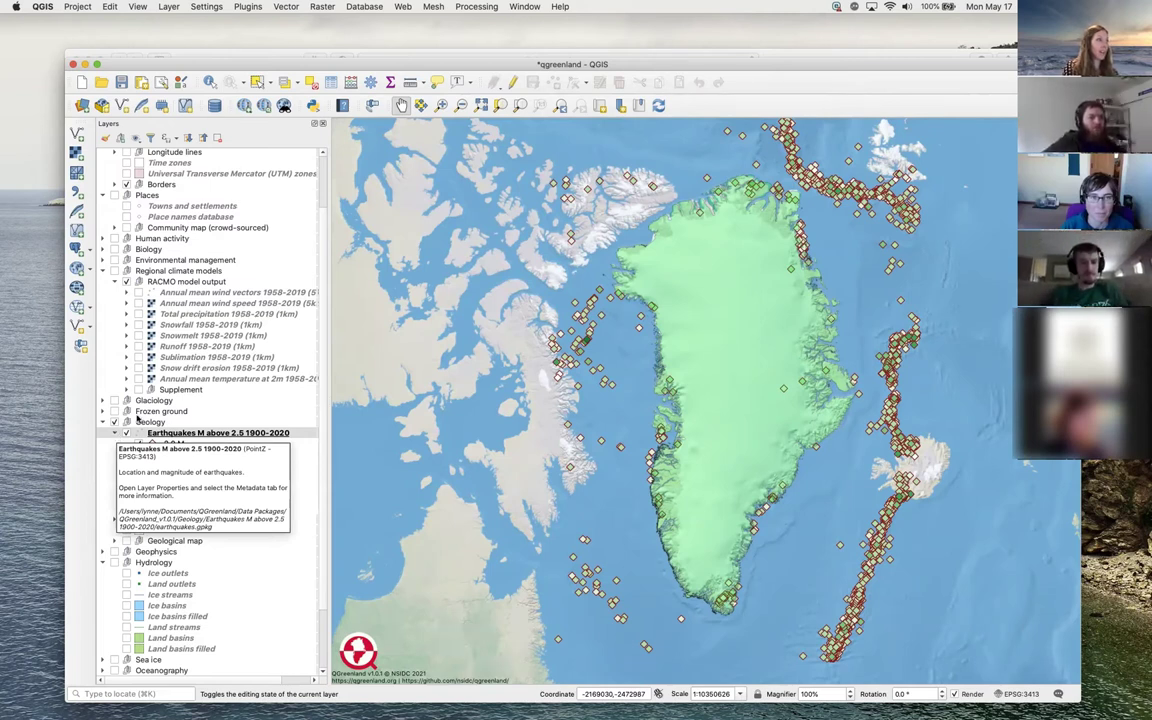
Show the Annual mean wind speed 1958-2019 (5km) layer in place of the earthquakes layer and open its properties
{"action": "left_click", "coordinate": [126, 434]}
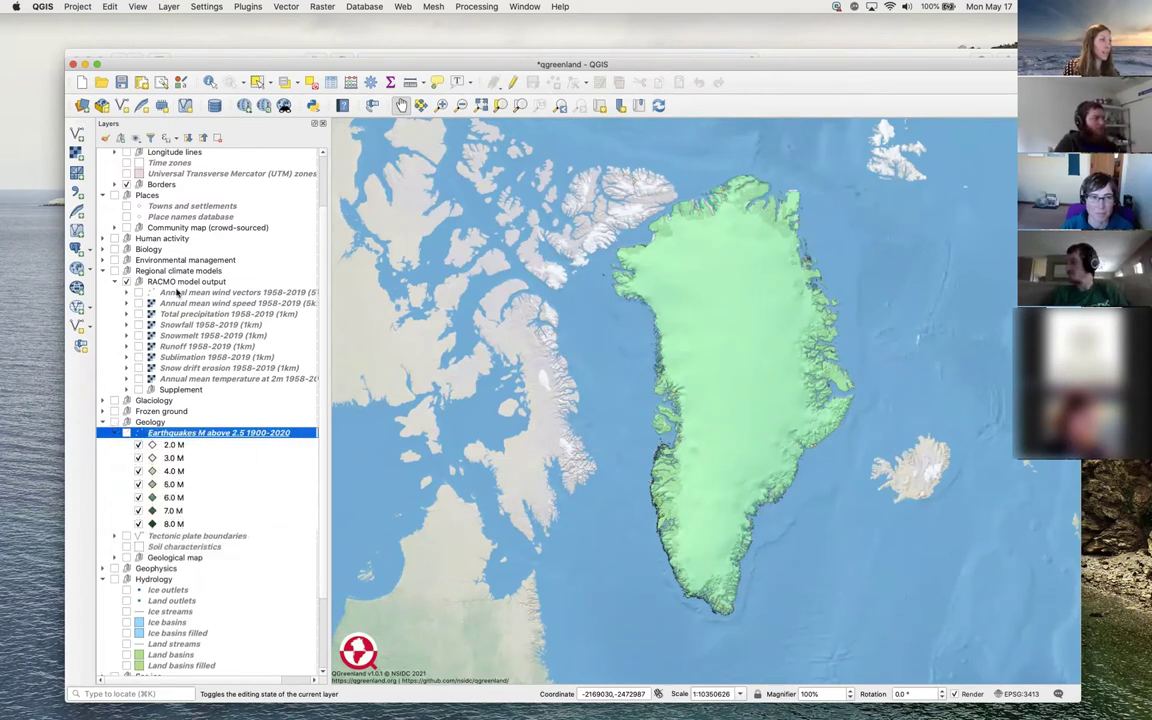
{"action": "left_click", "coordinate": [139, 304]}
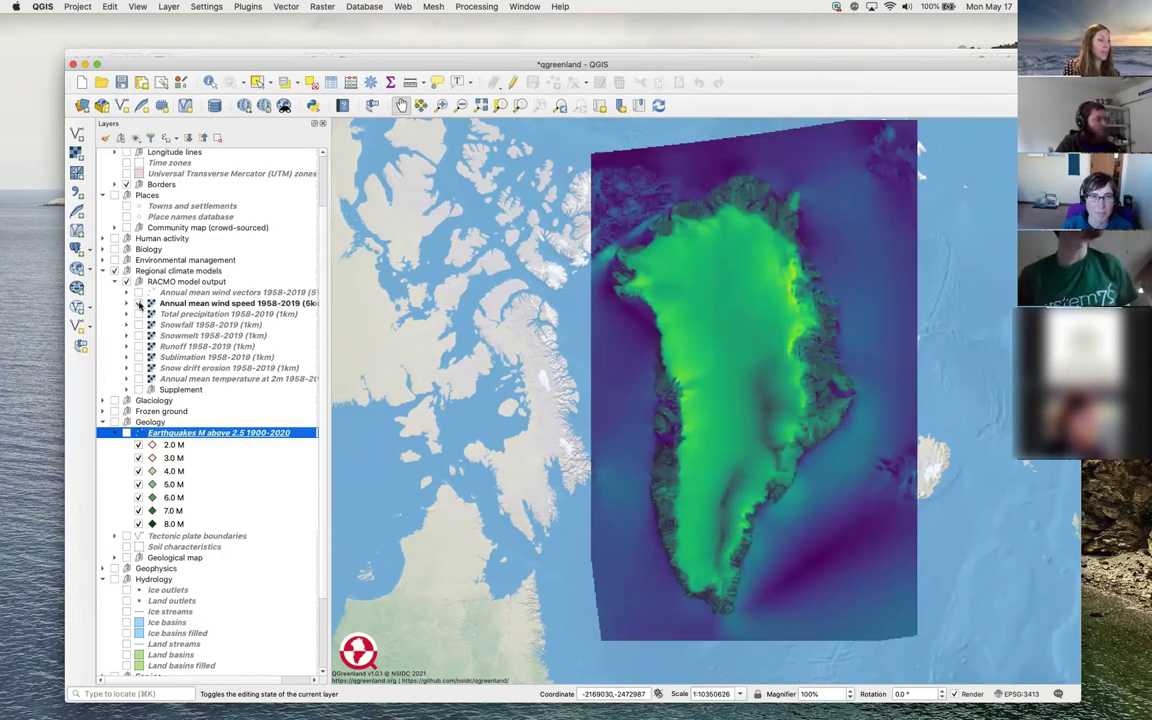
{"action": "right_click", "coordinate": [209, 304]}
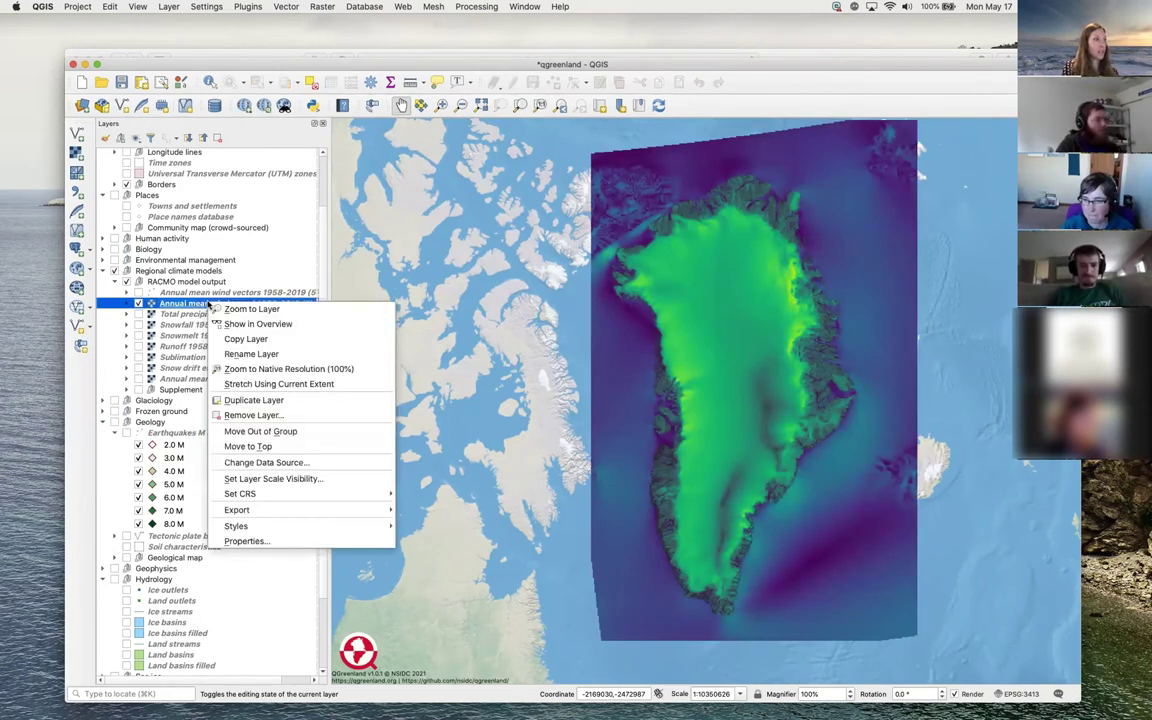
{"action": "left_click", "coordinate": [276, 542]}
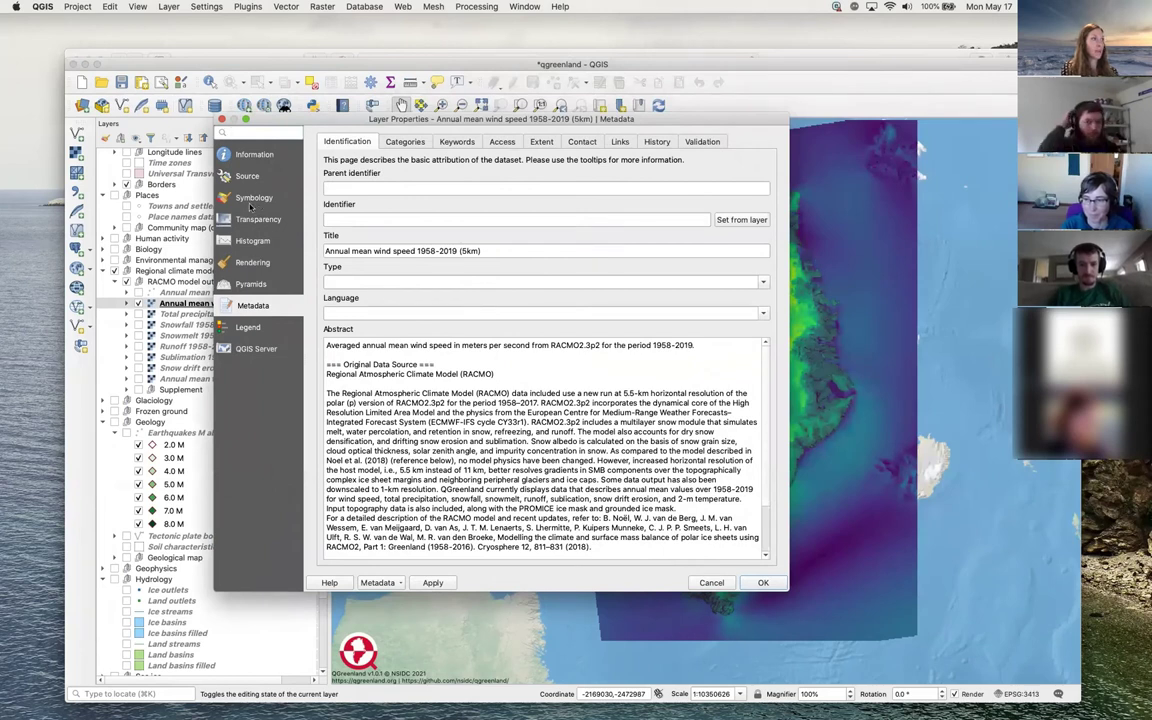
Set the wind speed raster's color ramp to Magma in its symbology and apply it to the map
{"action": "left_click", "coordinate": [253, 198]}
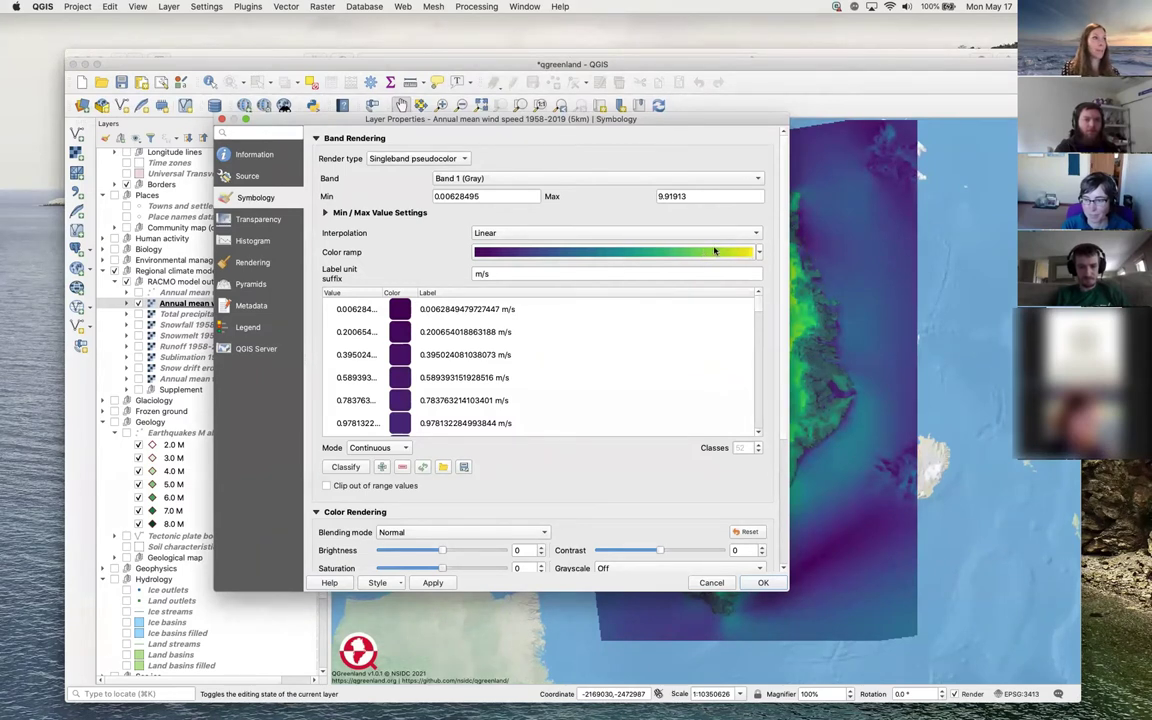
{"action": "left_click", "coordinate": [759, 254]}
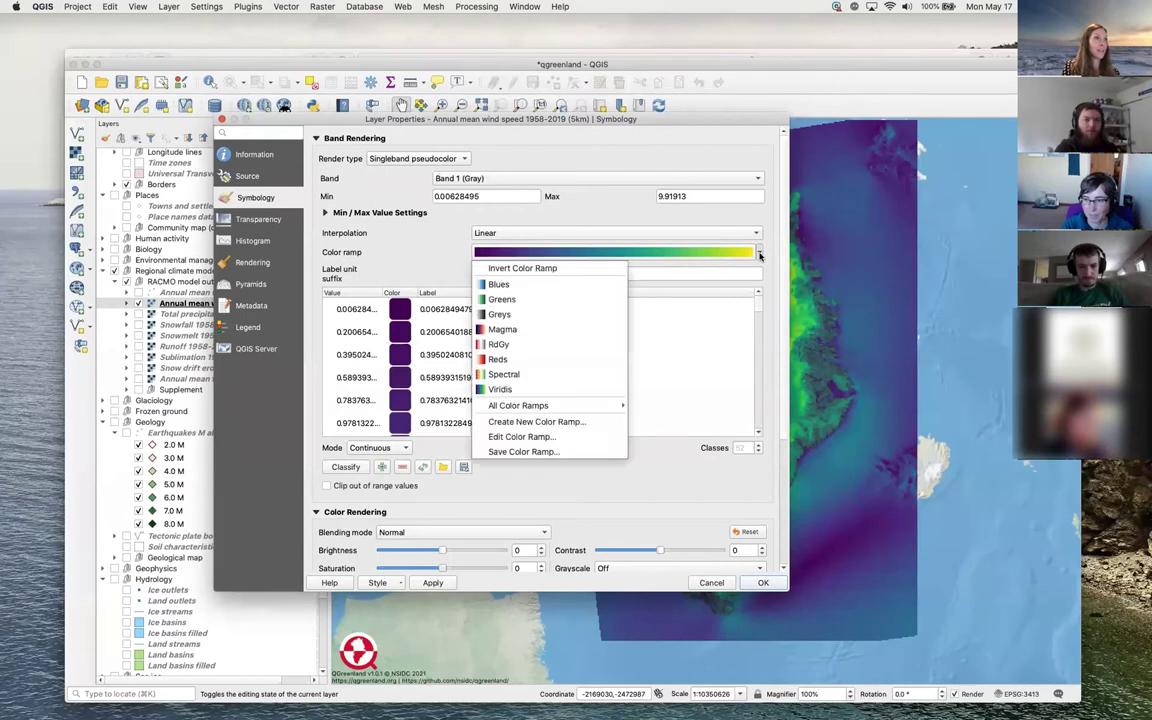
{"action": "left_click", "coordinate": [543, 333]}
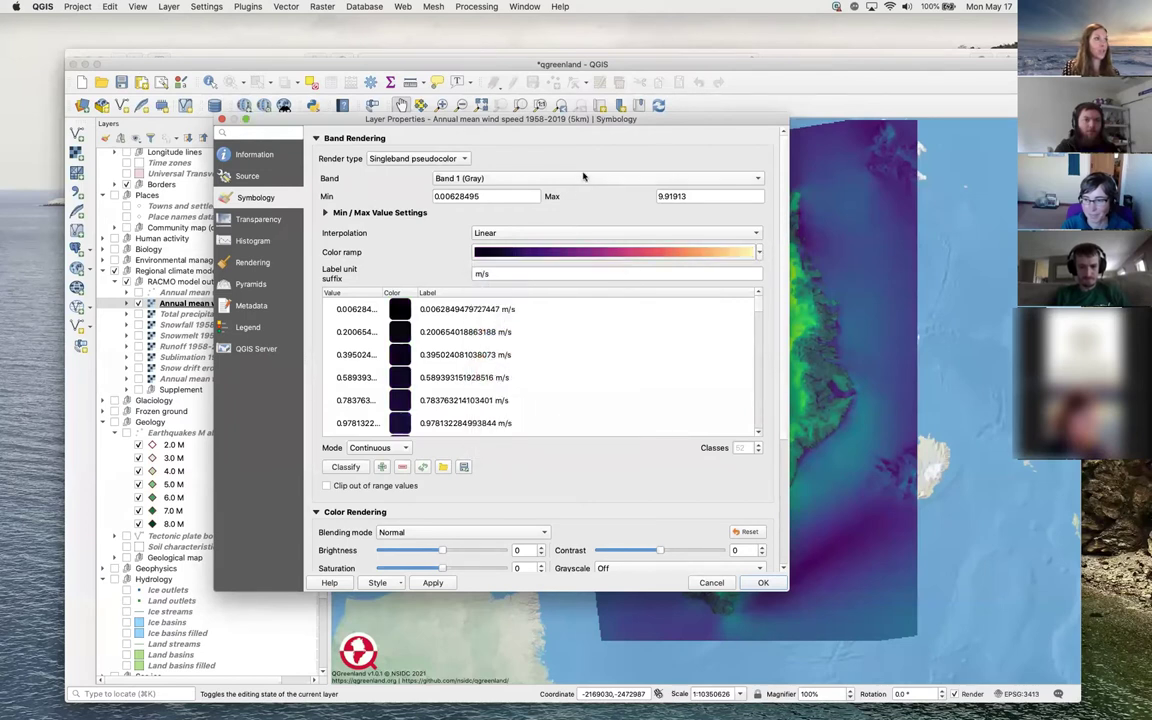
{"action": "left_click_drag", "start_coordinate": [571, 121], "coordinate": [420, 121]}
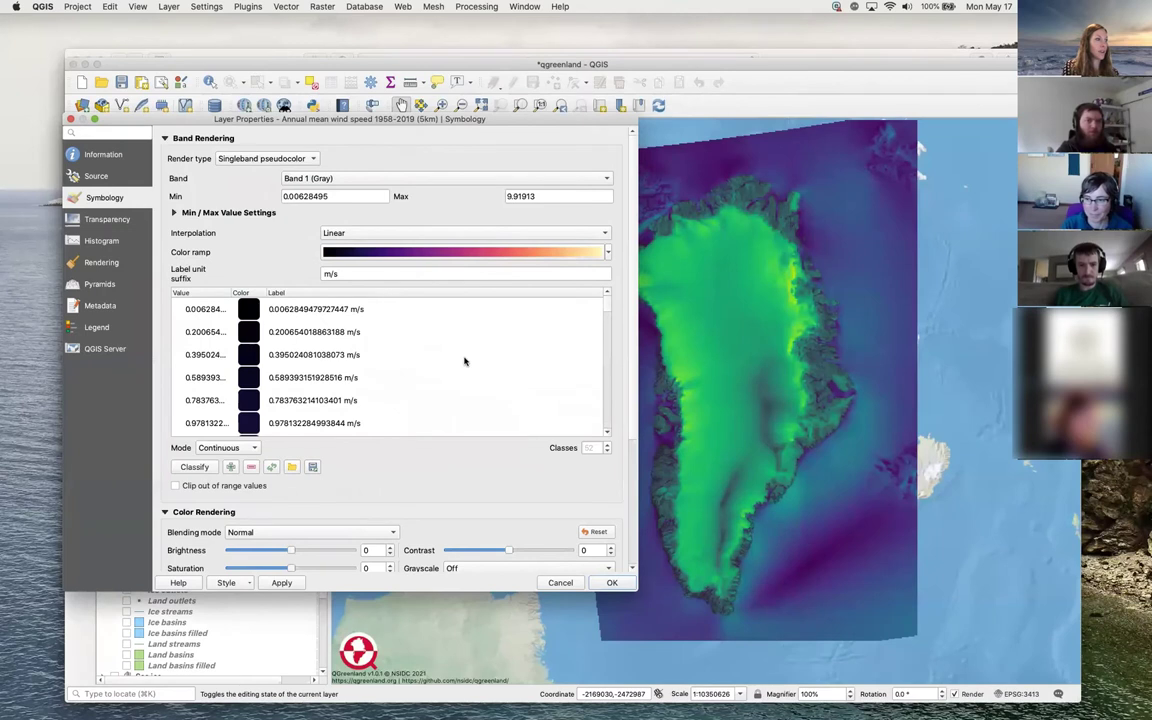
{"action": "left_click", "coordinate": [284, 582]}
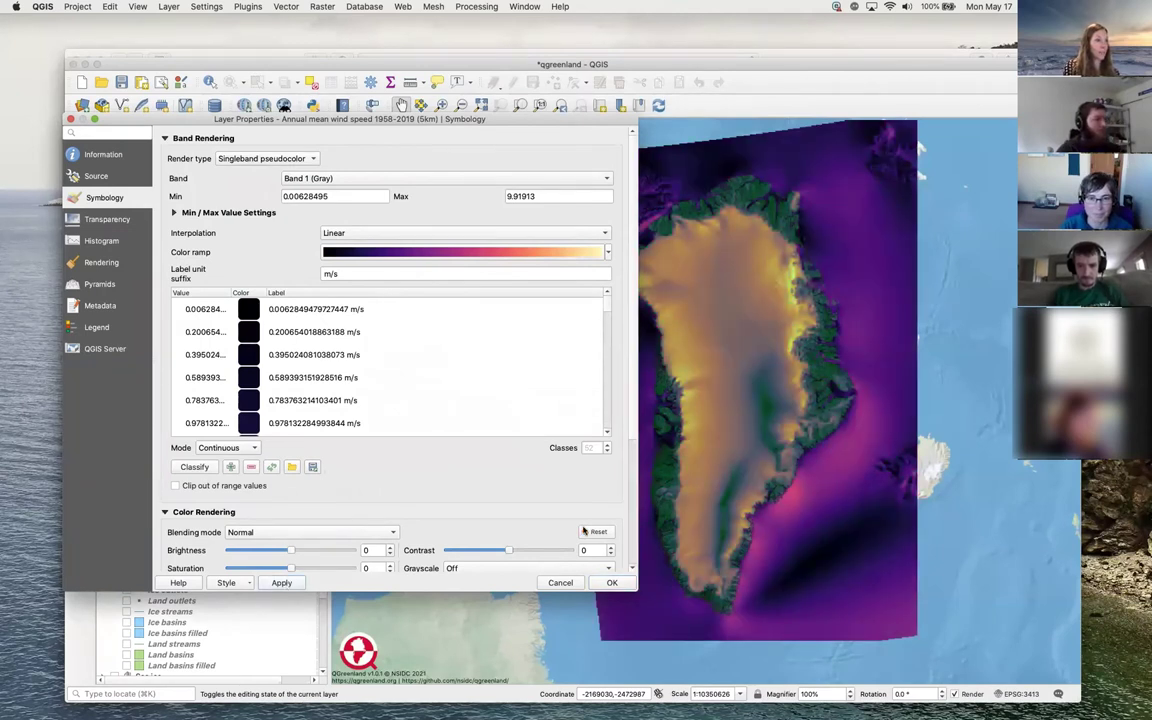
{"action": "left_click", "coordinate": [612, 583]}
{"action": "left_click", "coordinate": [612, 583]}
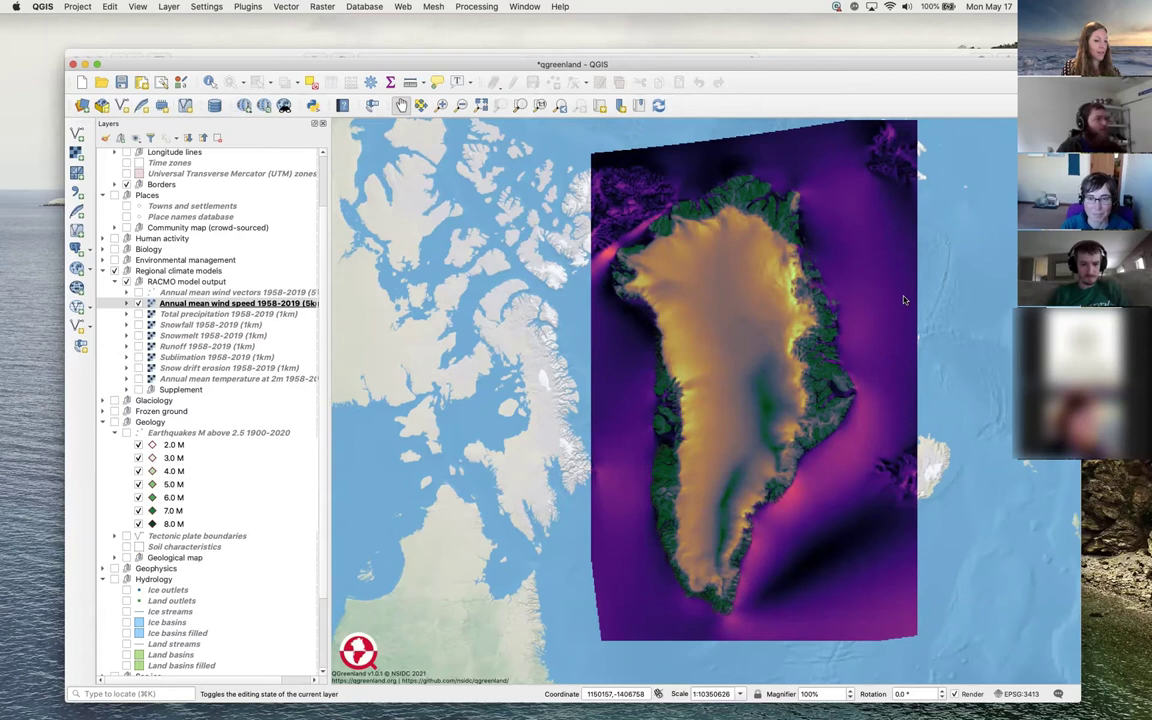
{"action": "left_click_drag", "start_coordinate": [918, 67], "coordinate": [948, 54]}
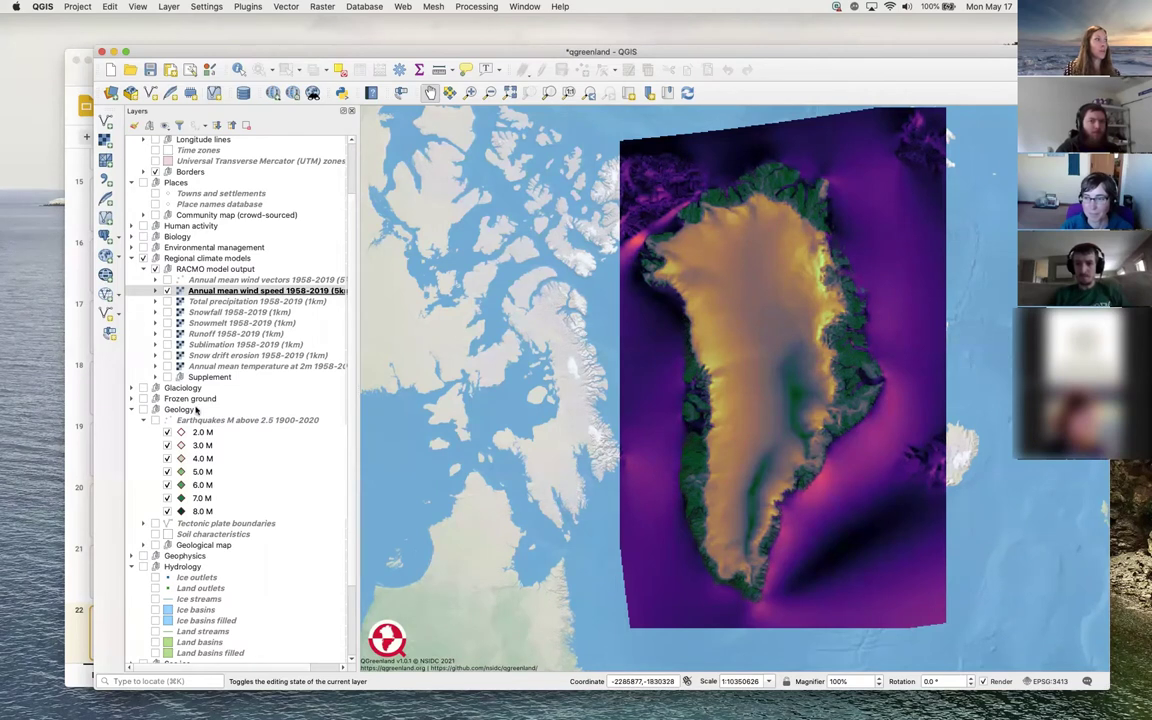
{"action": "mouse_move", "coordinate": [201, 349]}
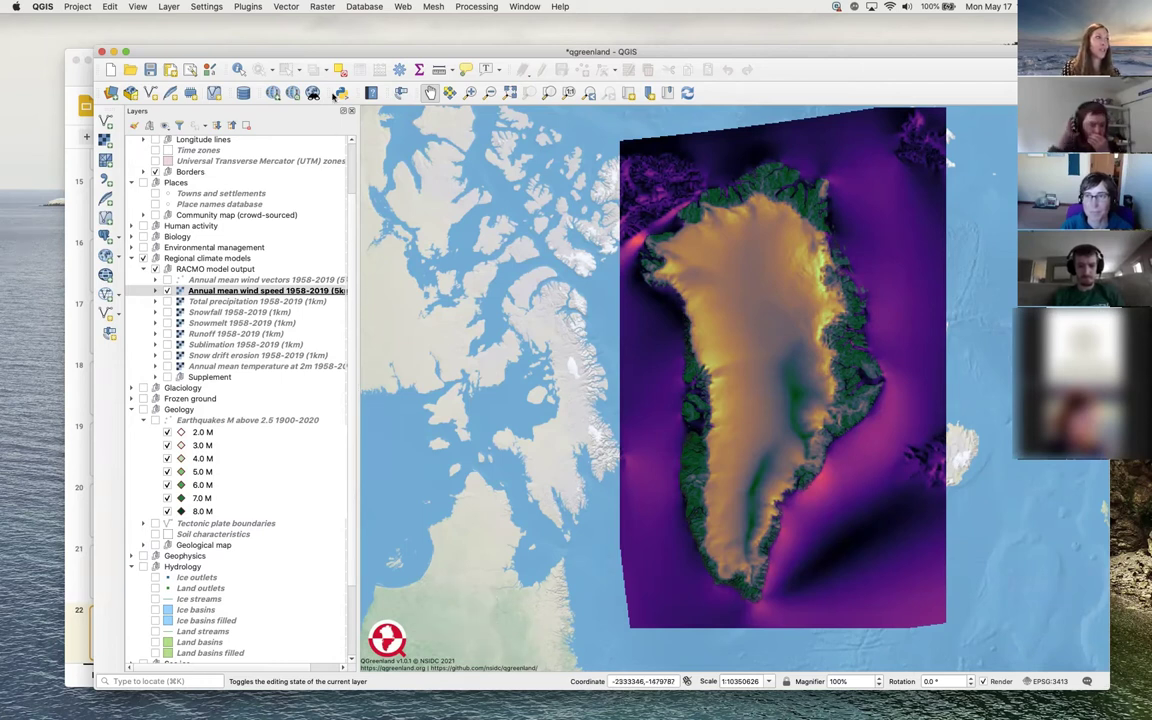
{"action": "left_click_drag", "start_coordinate": [321, 52], "coordinate": [301, 48]}
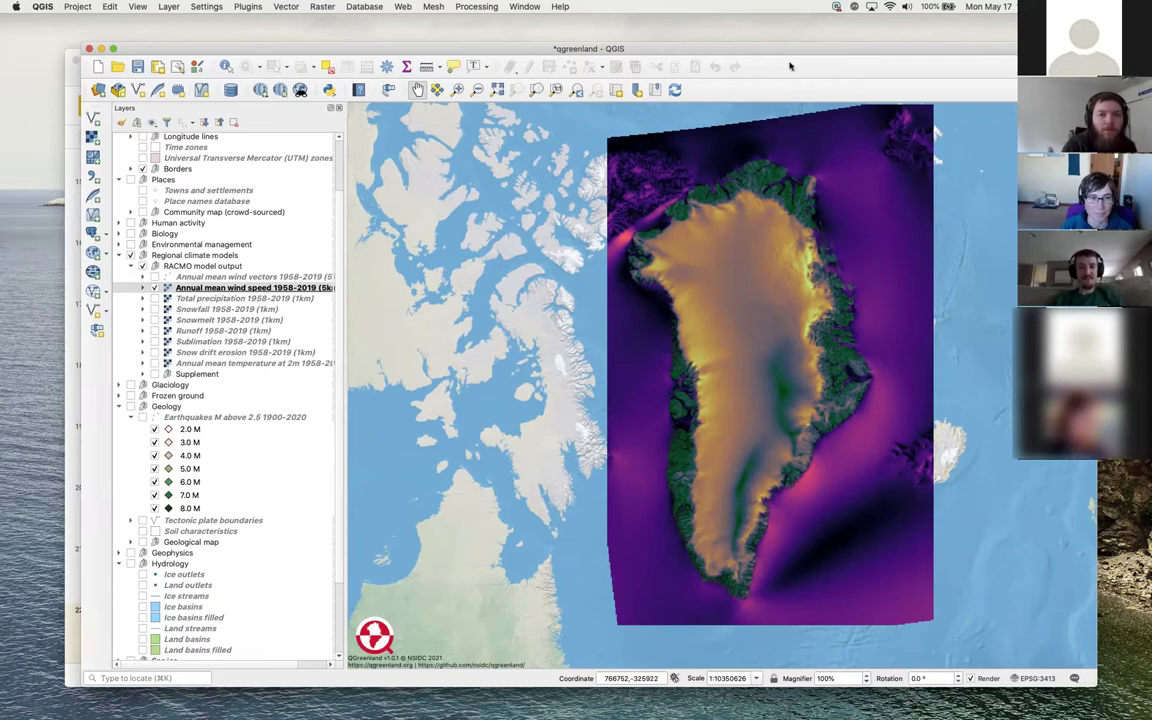
Switch to the Workshop practice tasks document in Google Docs and read through its practice task sets
{"action": "left_click_drag", "start_coordinate": [785, 67], "coordinate": [816, 67]}
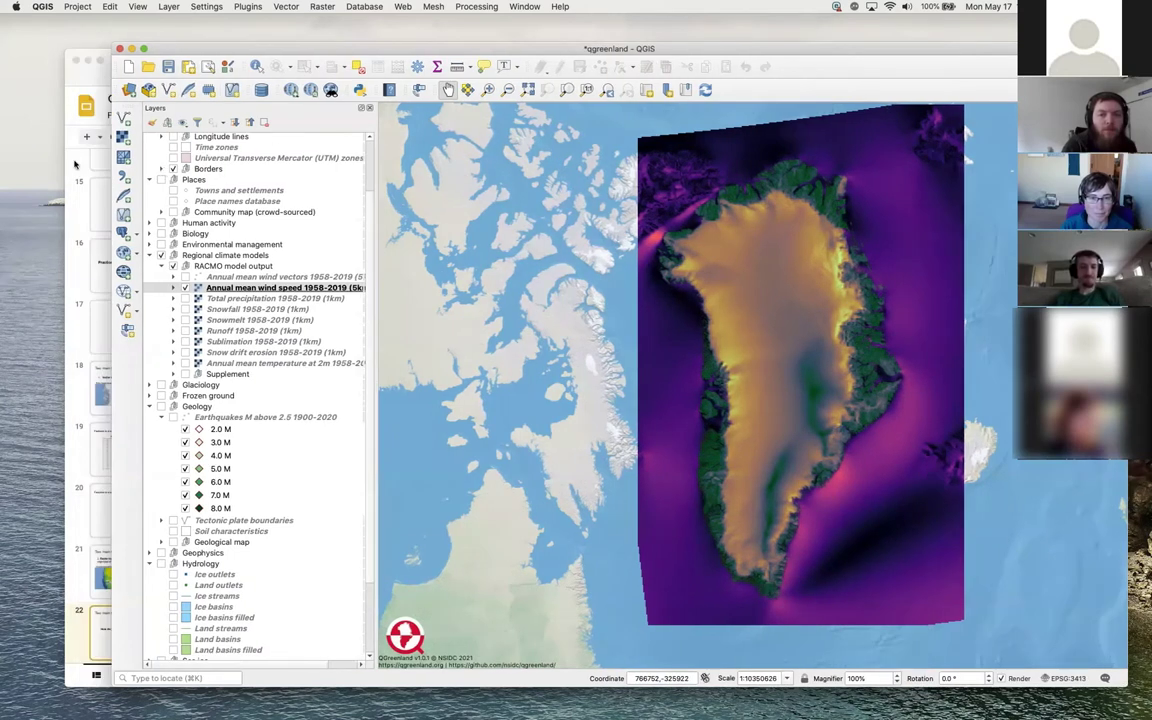
{"action": "left_click", "coordinate": [72, 150]}
{"action": "left_click", "coordinate": [831, 80]}
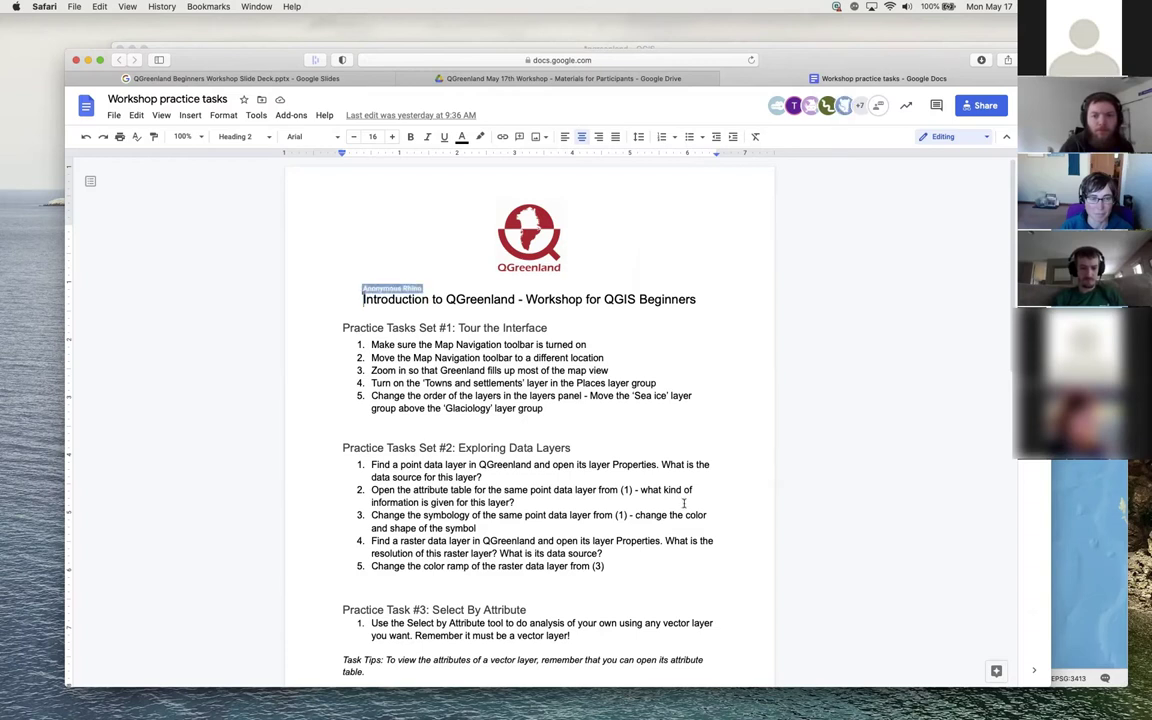
{"action": "scroll", "coordinate": [684, 503], "scroll_direction": "down", "scroll_amount": 3}
{"action": "scroll", "coordinate": [684, 503], "scroll_direction": "down", "scroll_amount": 2}
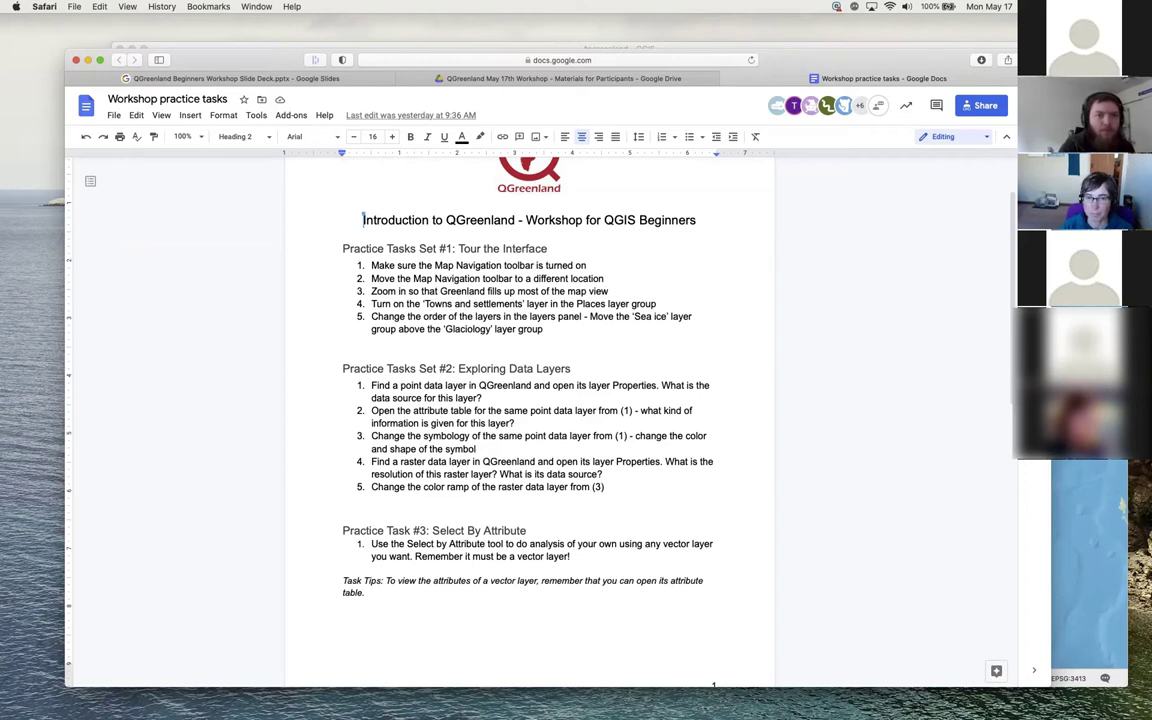
Switch back to QGIS and open the symbology properties of the Earthquakes M above 2.5 1900-2020 layer
{"action": "key", "text": "super+Tab"}
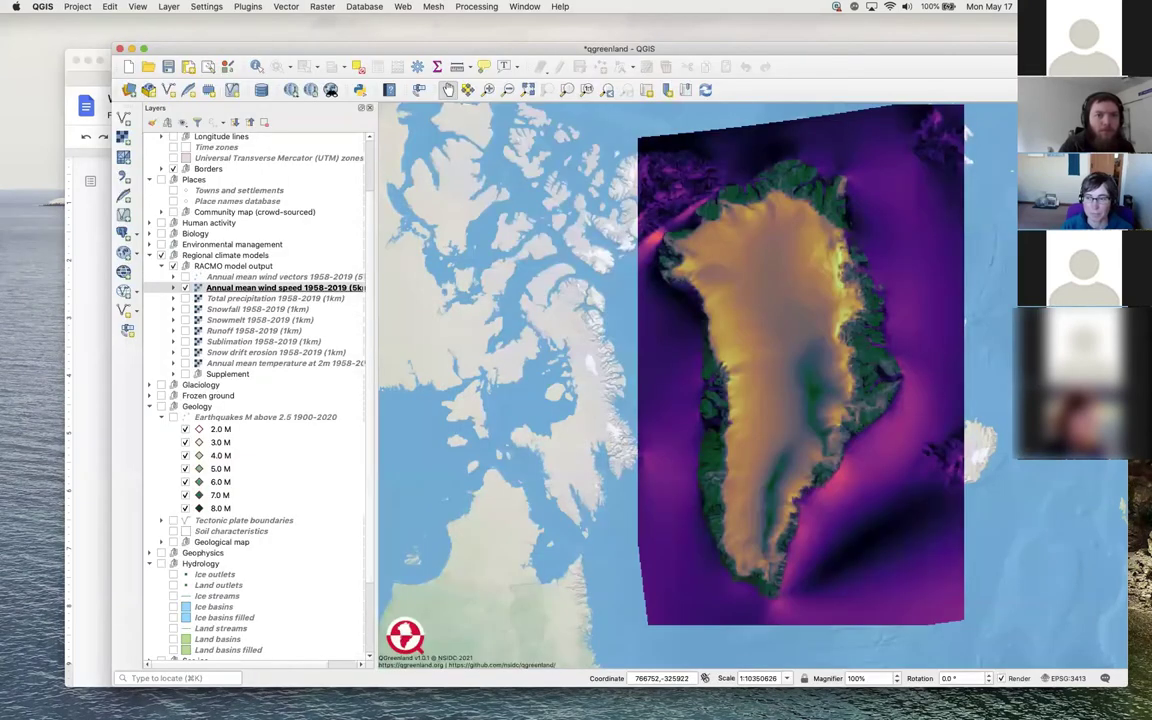
{"action": "left_click", "coordinate": [291, 419]}
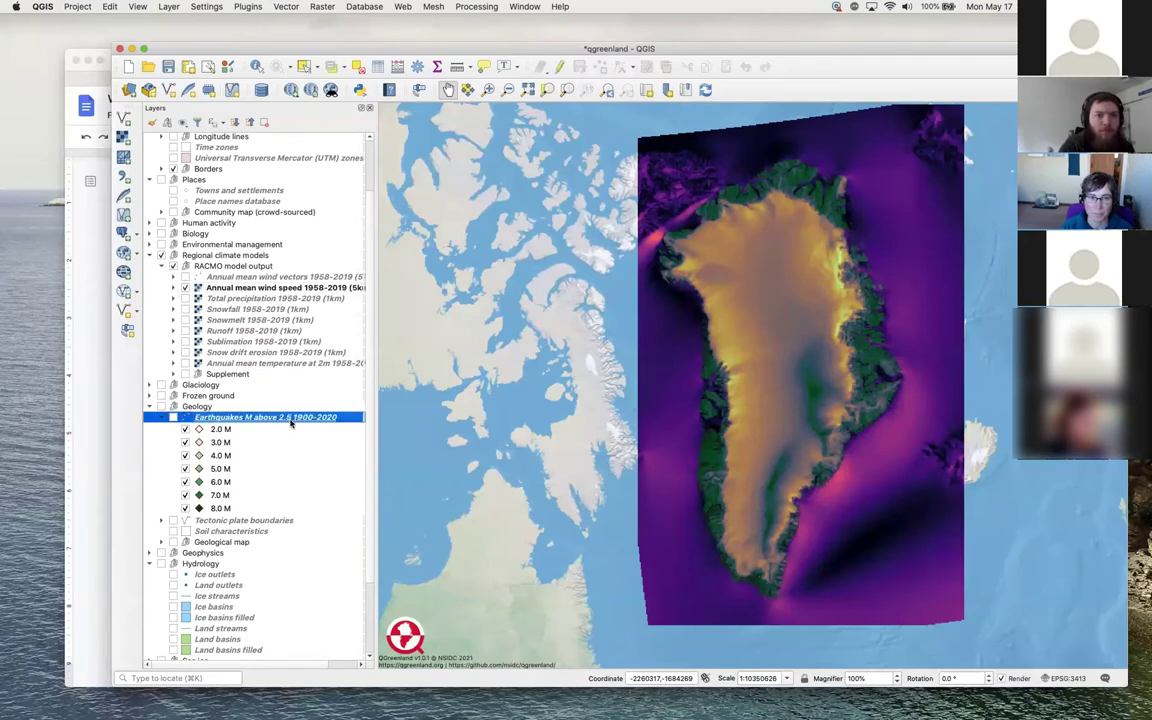
{"action": "right_click", "coordinate": [291, 419]}
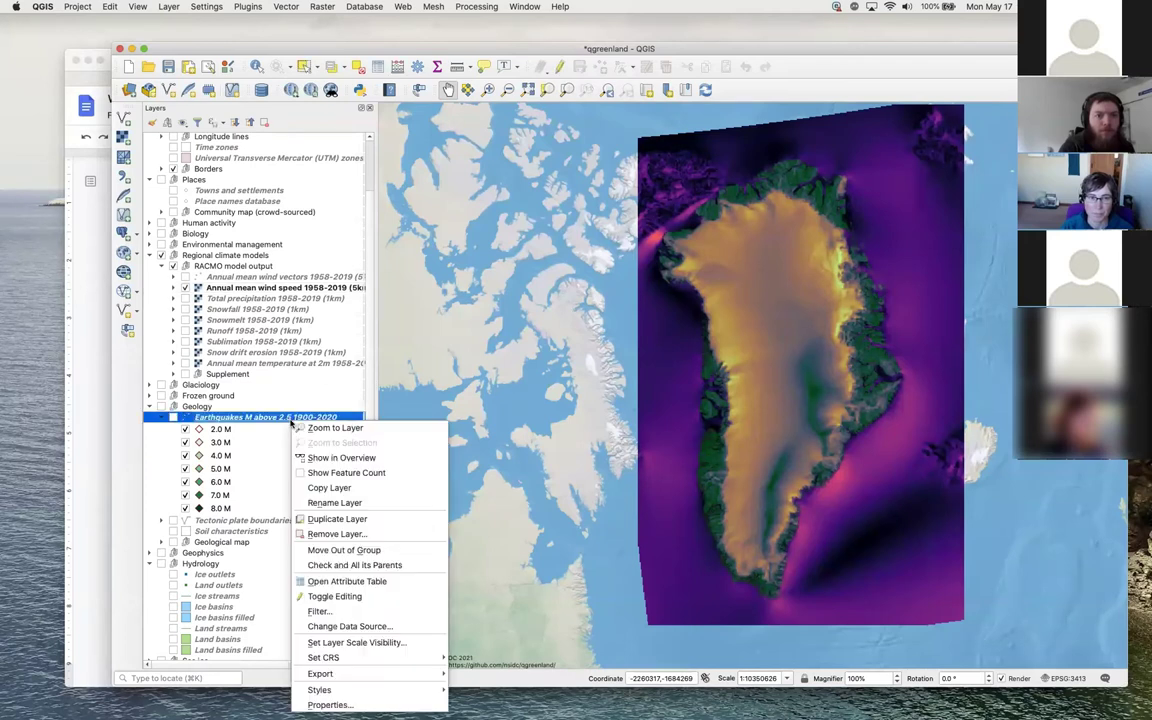
{"action": "left_click", "coordinate": [343, 705]}
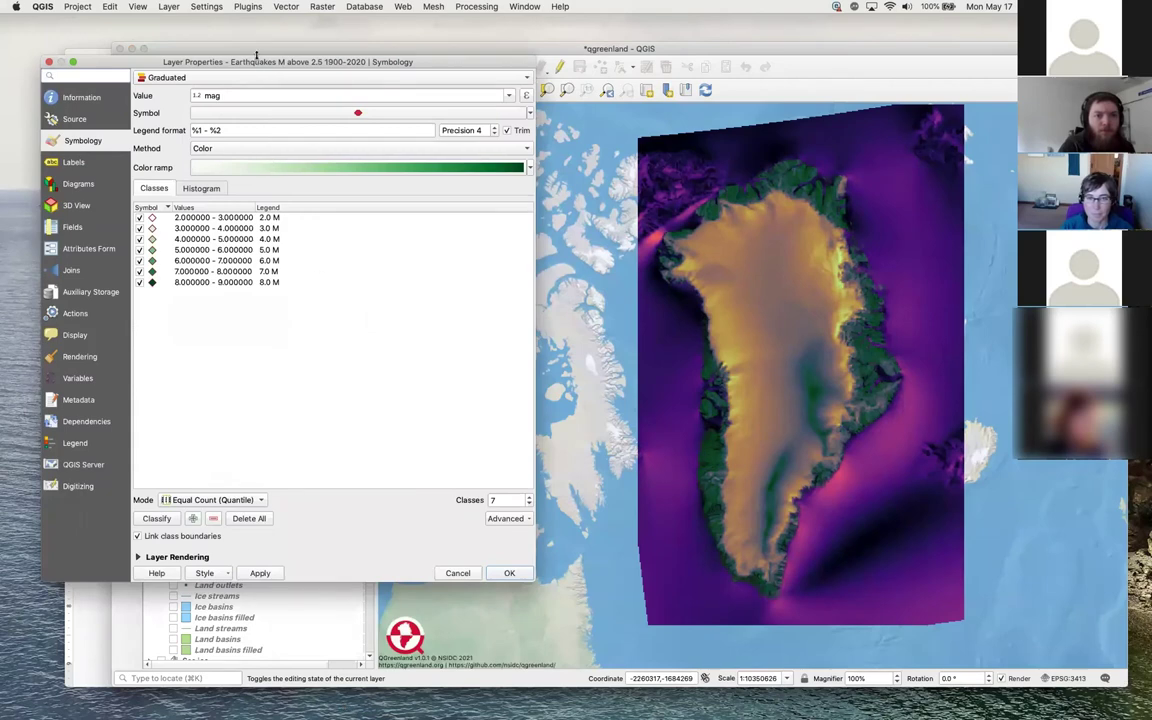
{"action": "left_click_drag", "start_coordinate": [257, 63], "coordinate": [481, 76]}
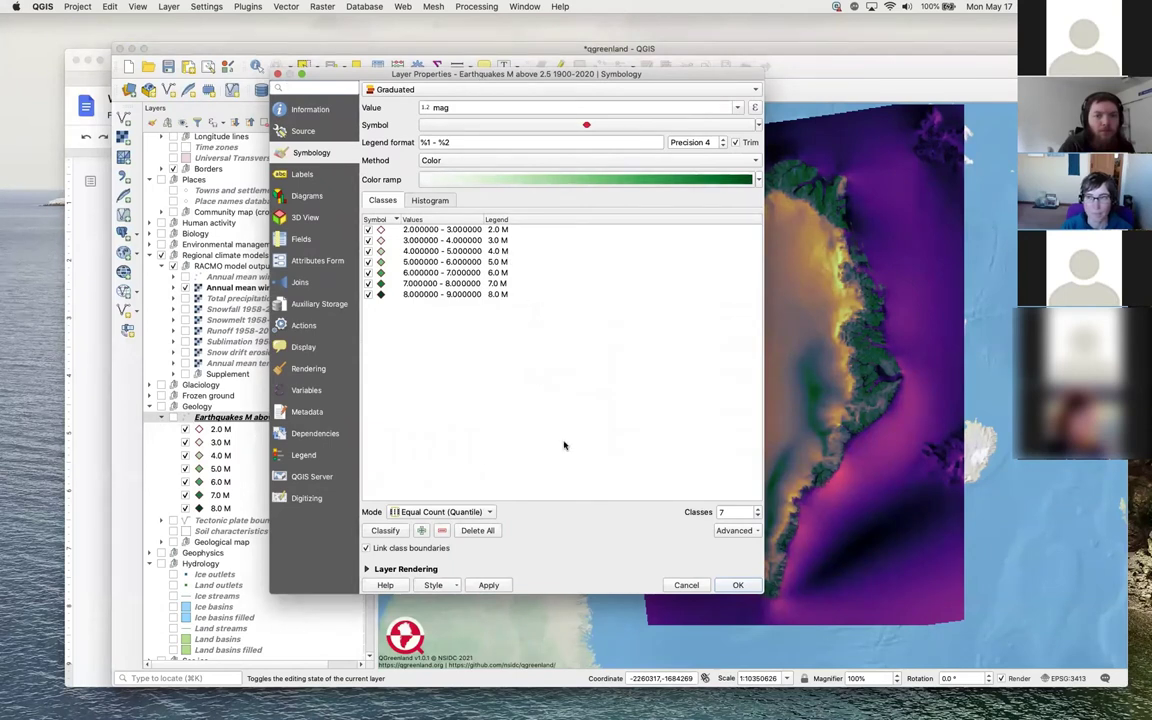
Review the classification modes, renderer types, value field and symbol options available for the earthquakes layer's graduated style
{"action": "left_click", "coordinate": [490, 512]}
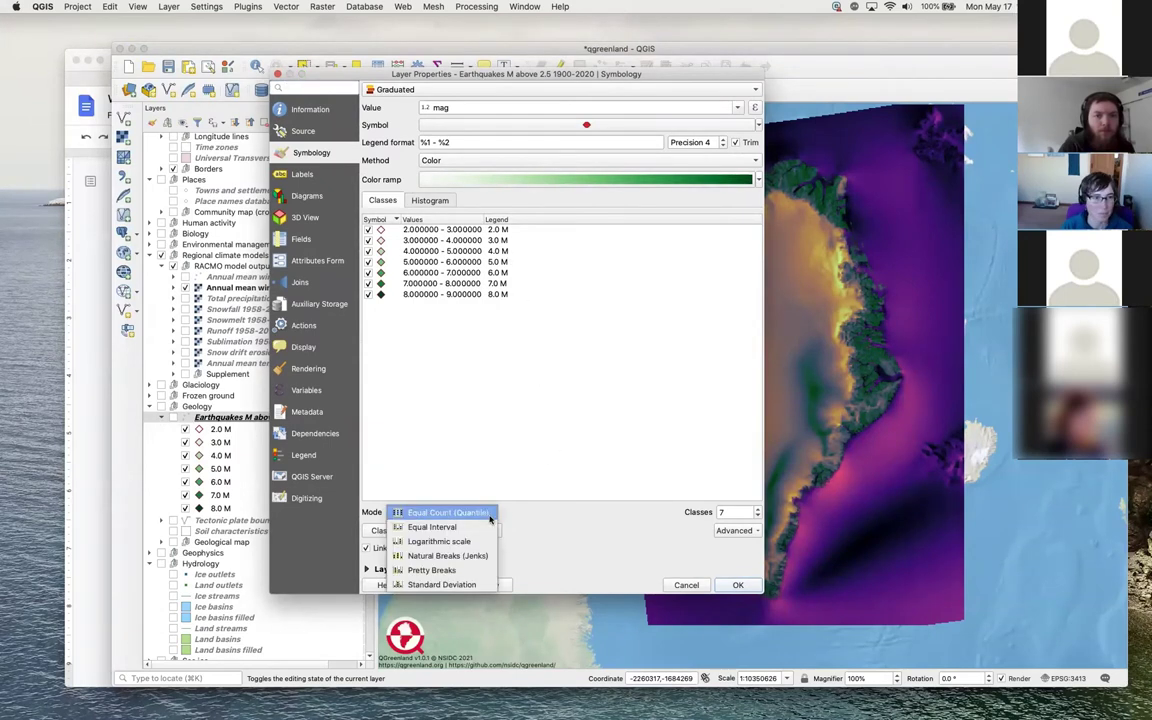
{"action": "left_click", "coordinate": [548, 487]}
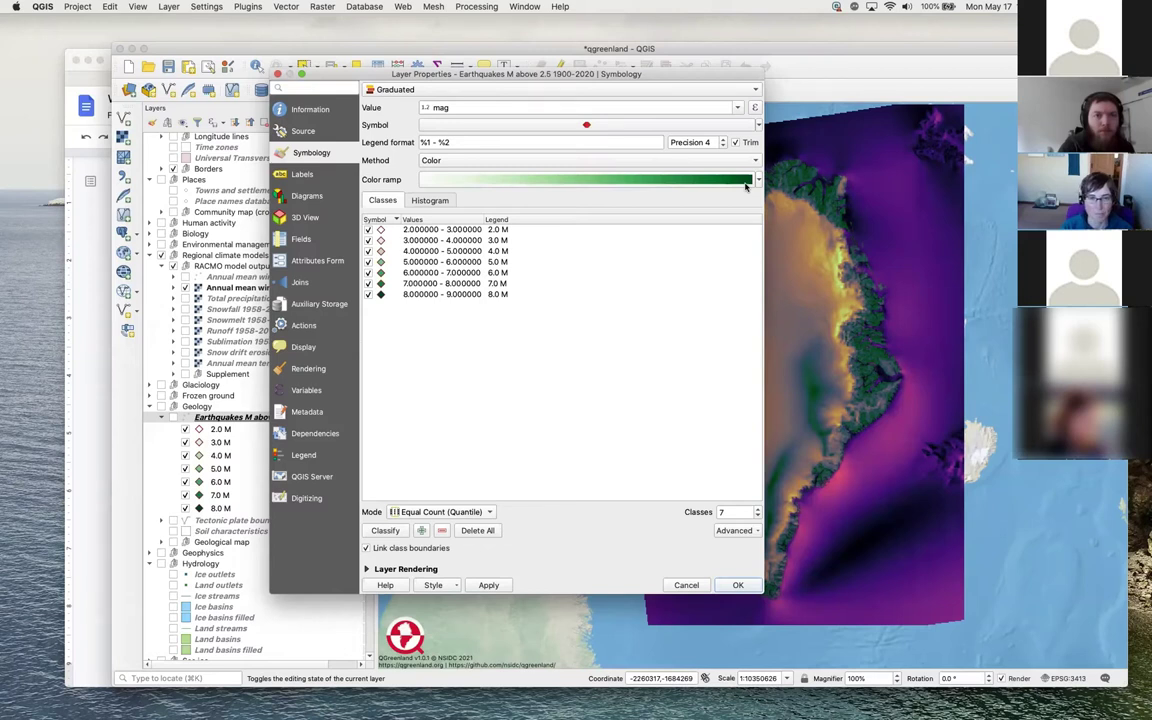
{"action": "left_click", "coordinate": [753, 90]}
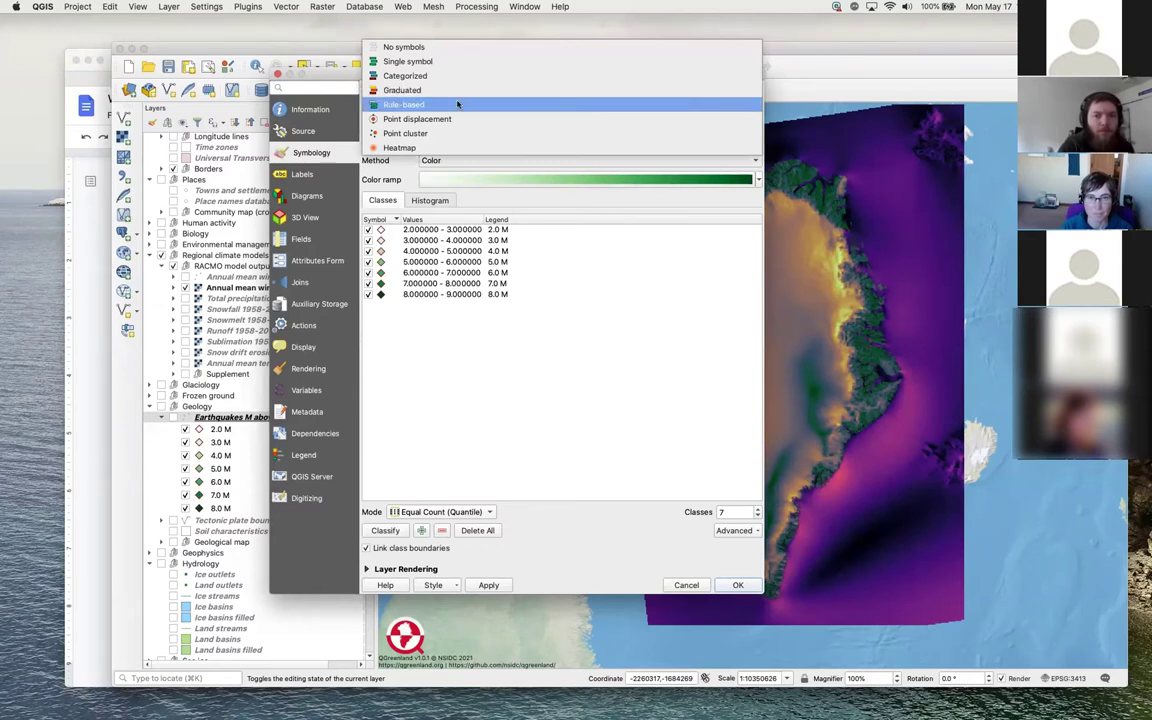
{"action": "left_click", "coordinate": [399, 92]}
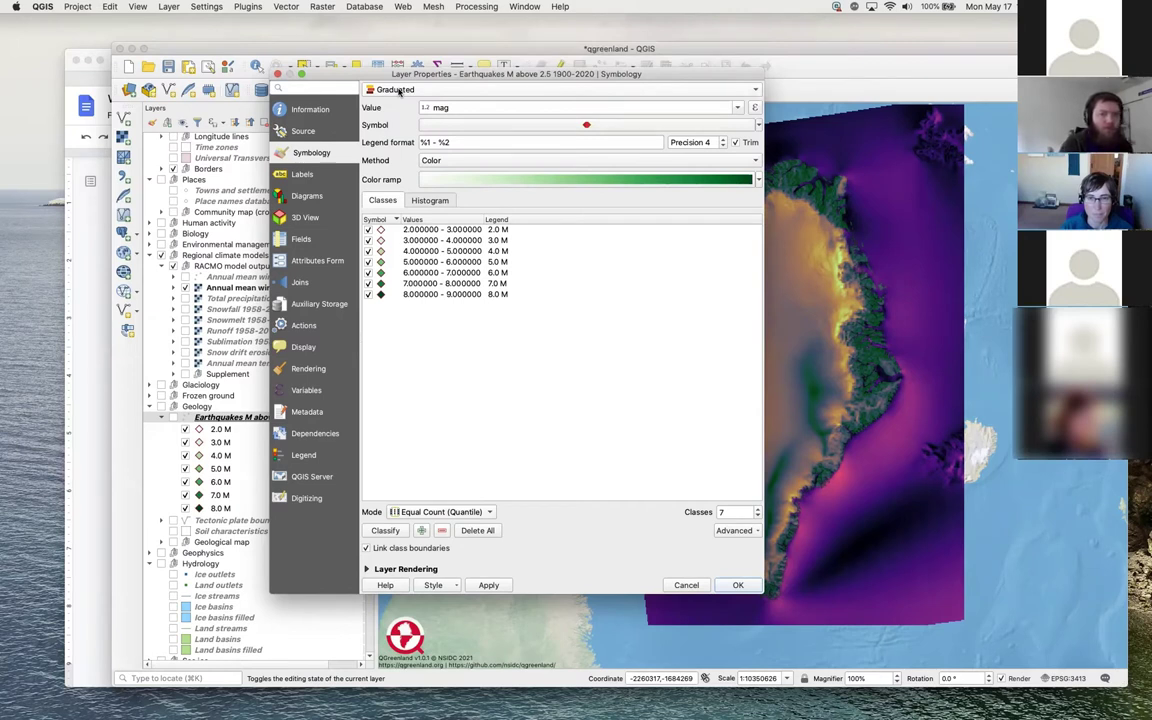
{"action": "mouse_move", "coordinate": [484, 128]}
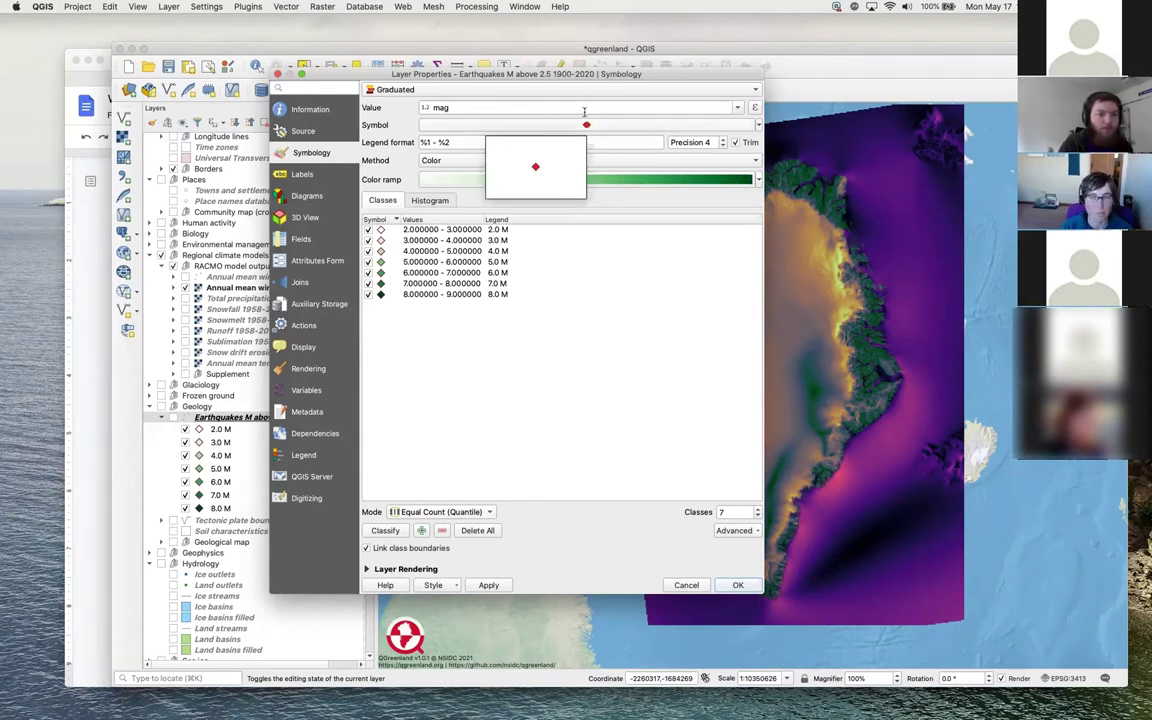
{"action": "mouse_move", "coordinate": [623, 124]}
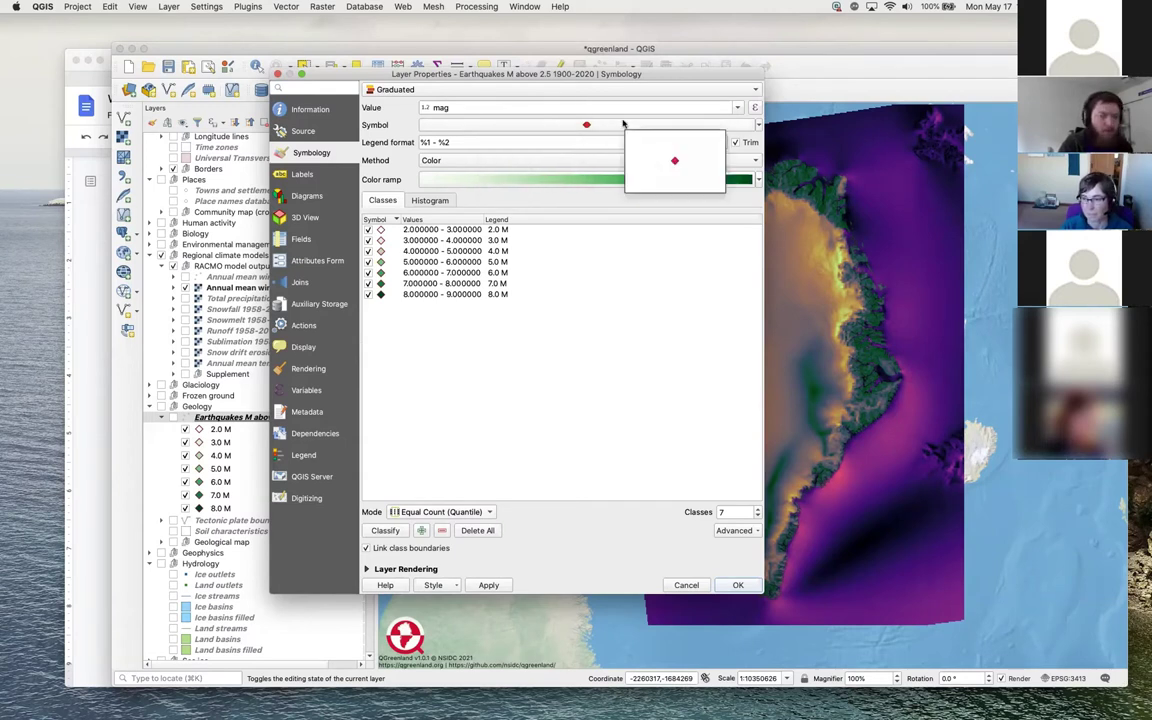
{"action": "left_click", "coordinate": [738, 108]}
{"action": "left_click", "coordinate": [738, 108]}
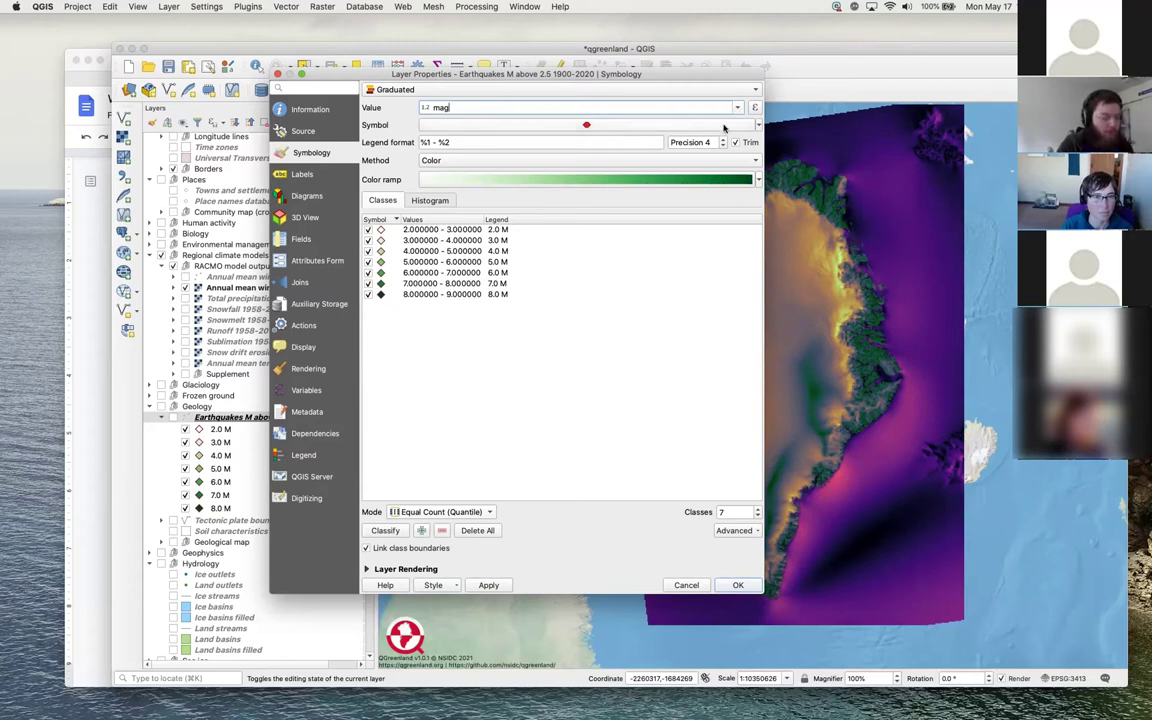
{"action": "left_click", "coordinate": [759, 127]}
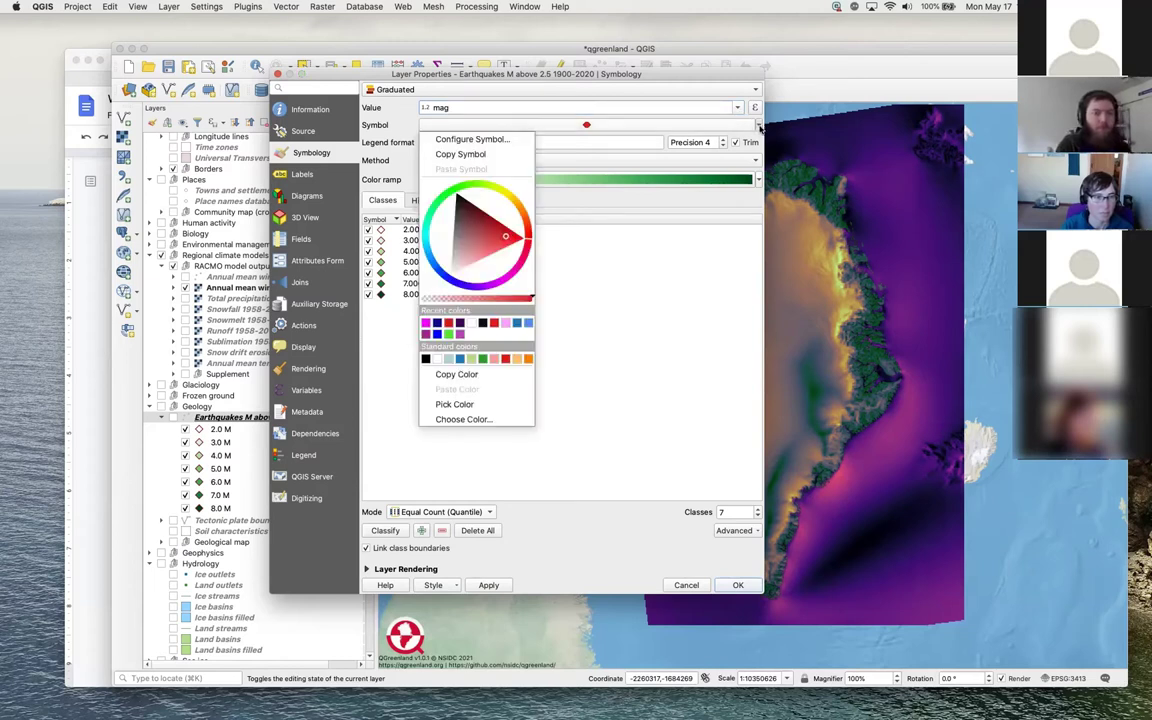
{"action": "left_click", "coordinate": [723, 128]}
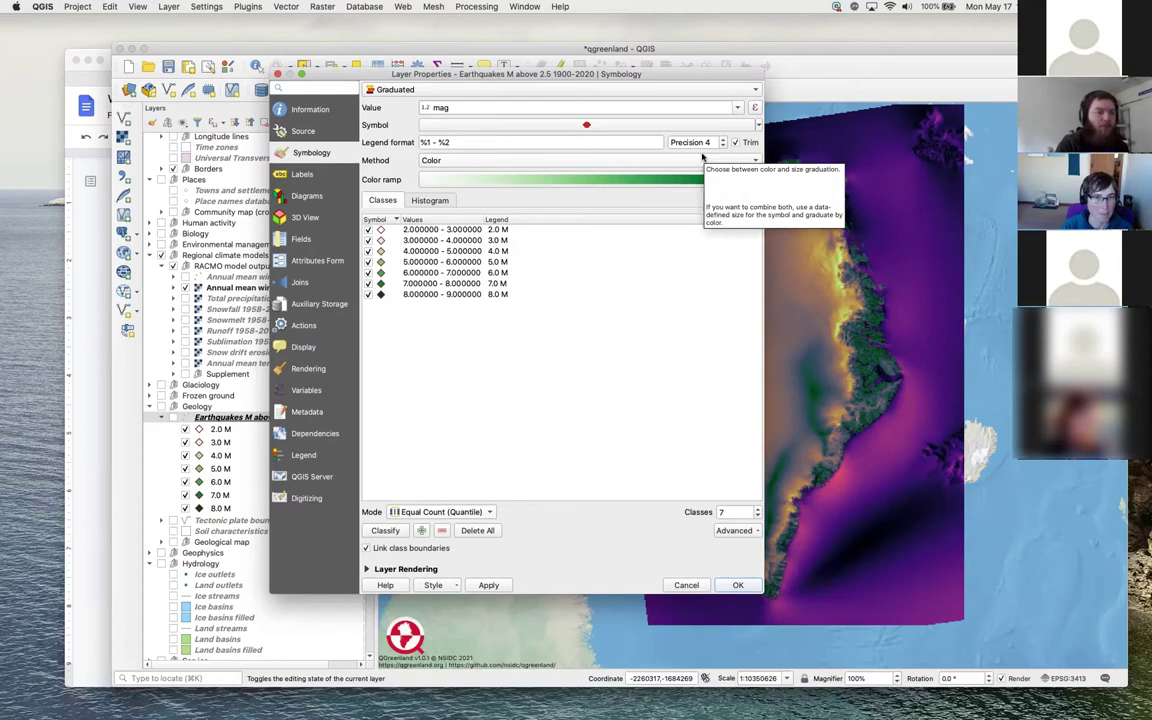
Set the graduated method of the earthquakes layer to Size instead of Color
{"action": "left_click", "coordinate": [702, 159]}
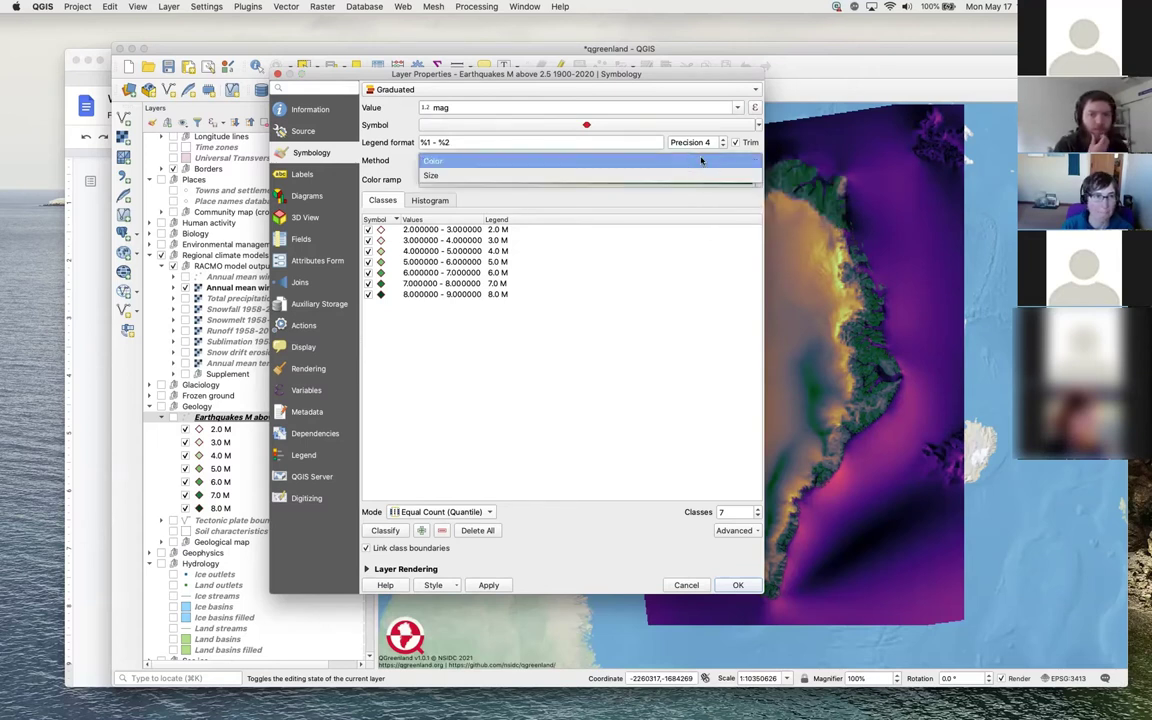
{"action": "left_click", "coordinate": [697, 175]}
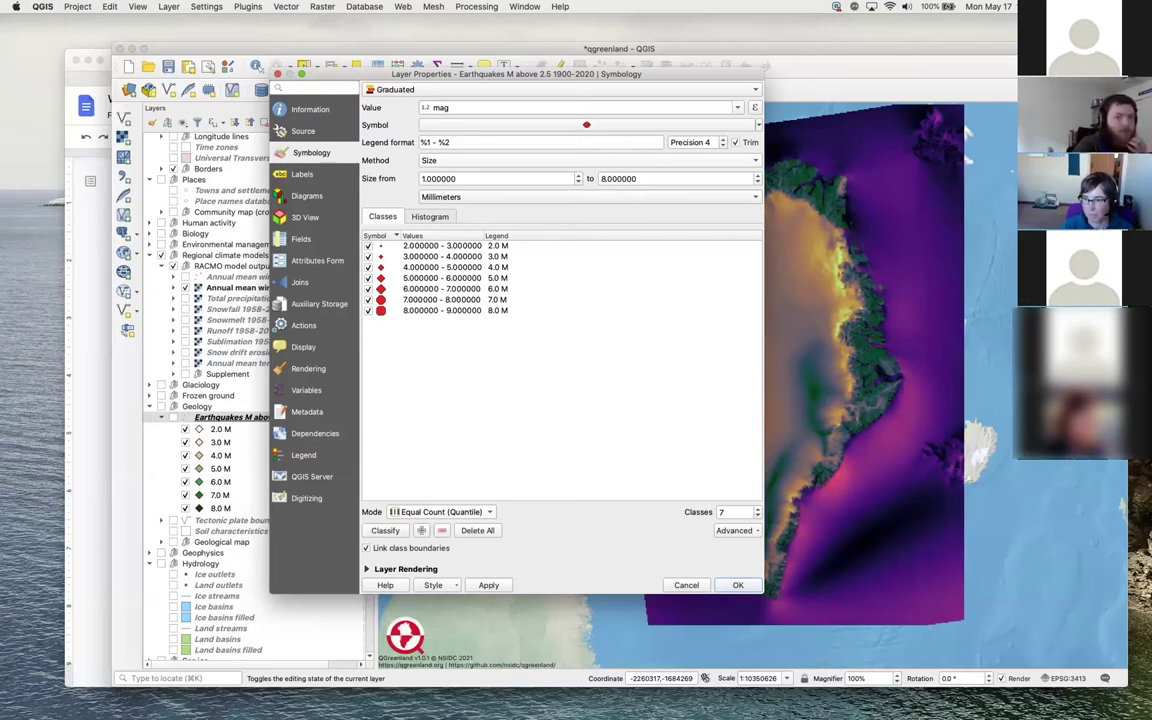
{"action": "left_click", "coordinate": [752, 161]}
{"action": "left_click", "coordinate": [752, 162]}
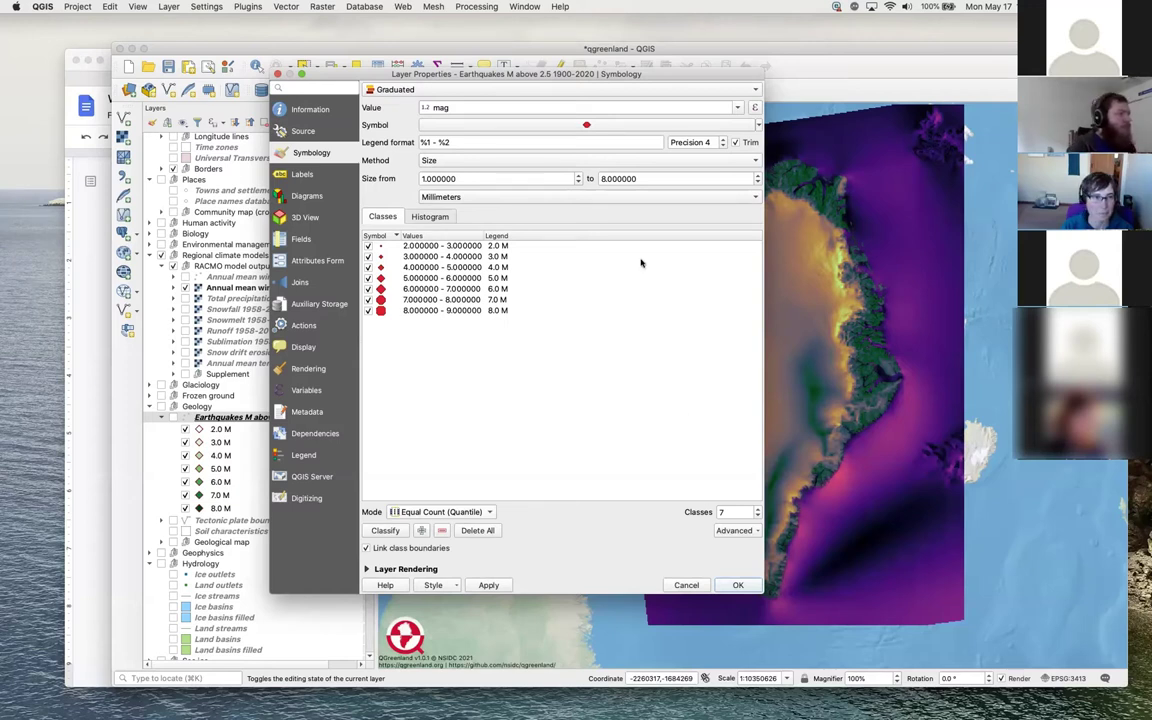
Change the earthquakes layer's marker symbol to the "effect drop shadow" preset and accept the symbol settings
{"action": "left_click", "coordinate": [629, 126]}
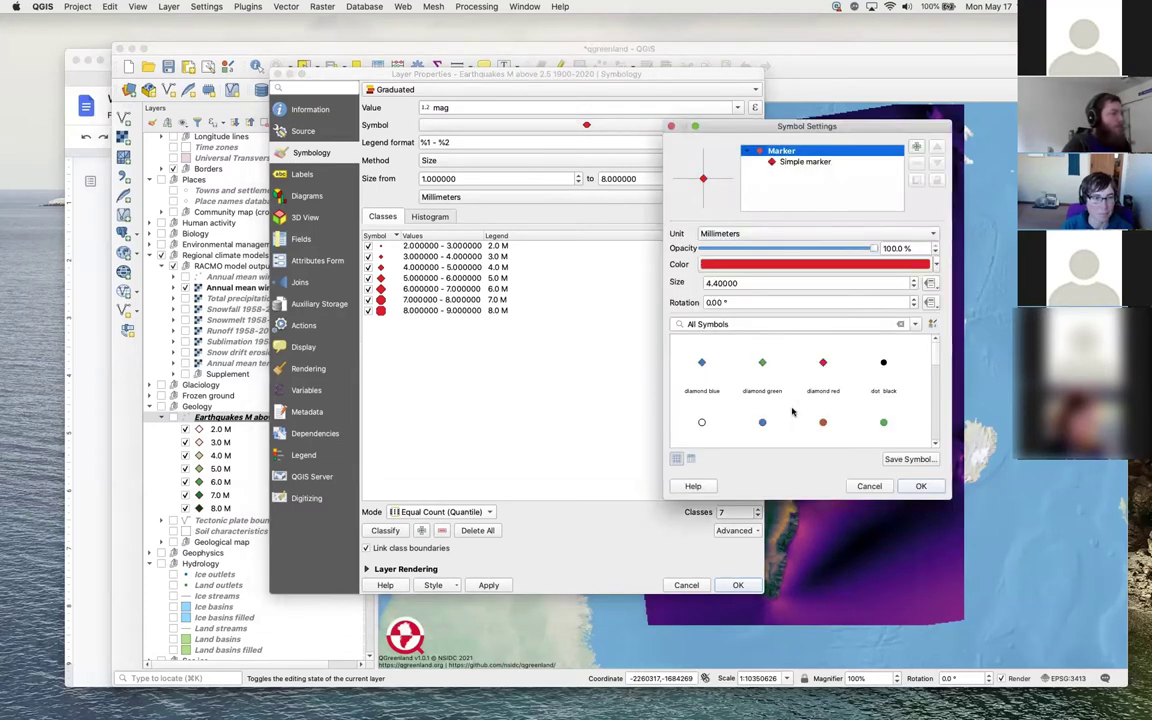
{"action": "scroll", "coordinate": [792, 408], "scroll_direction": "down", "scroll_amount": 5}
{"action": "scroll", "coordinate": [792, 410], "scroll_direction": "up", "scroll_amount": 5}
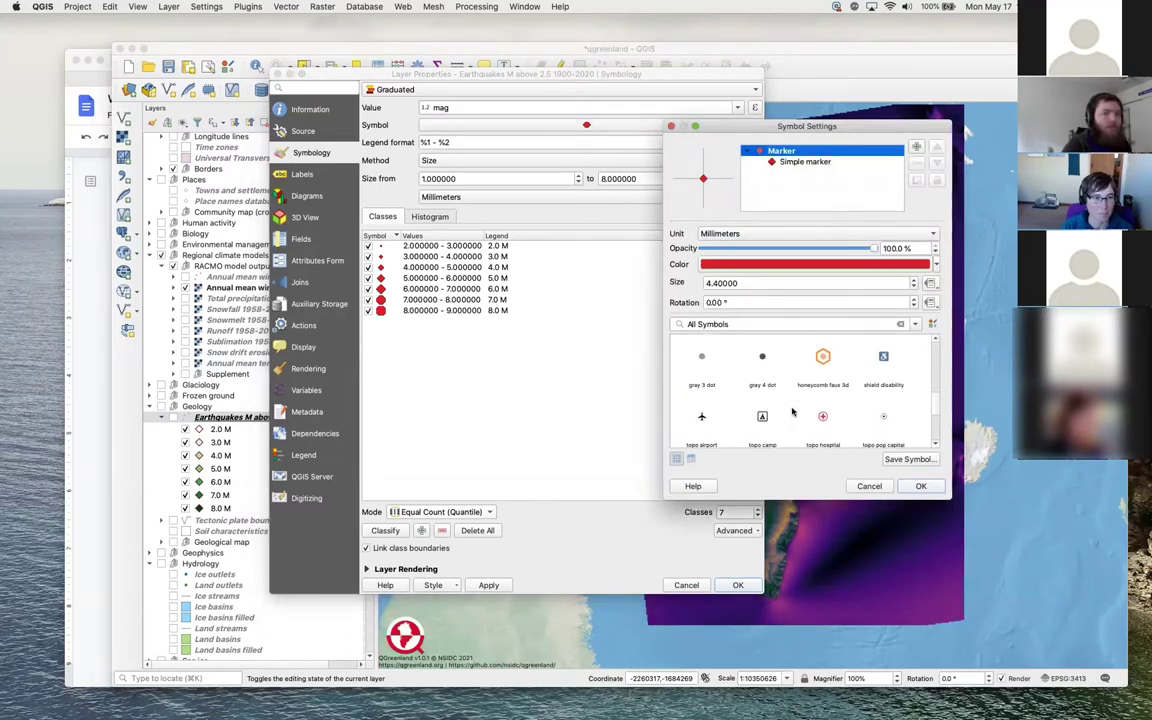
{"action": "scroll", "coordinate": [781, 386], "scroll_direction": "up", "scroll_amount": 2}
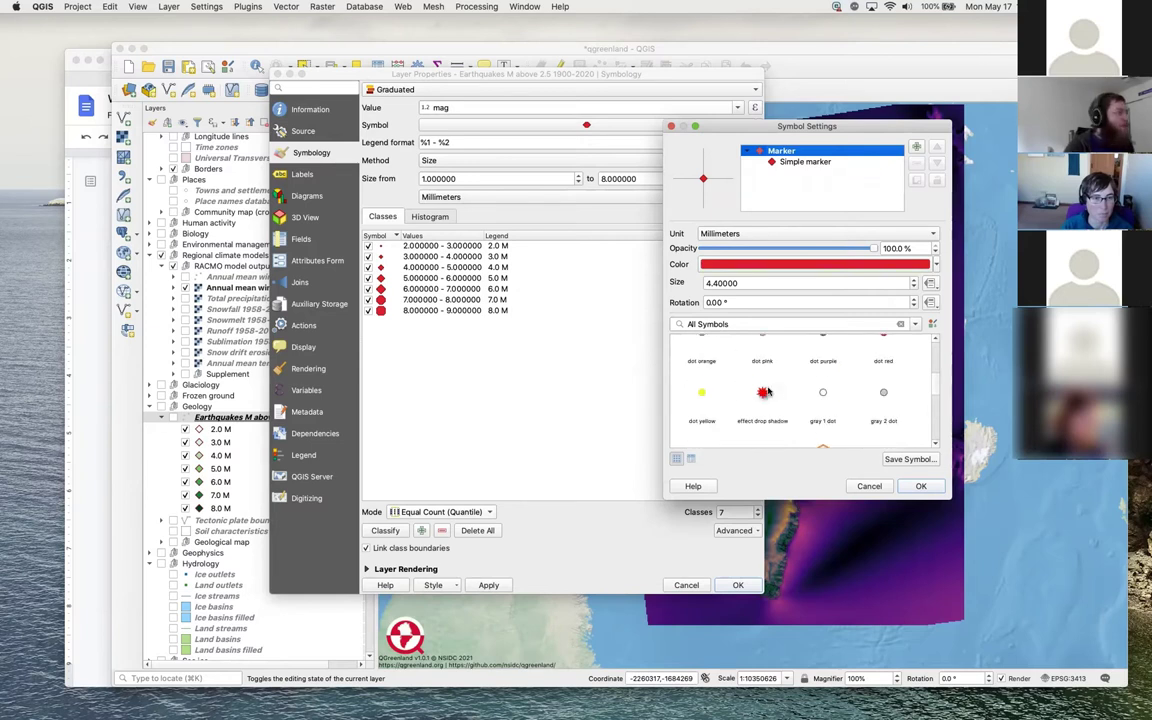
{"action": "left_click", "coordinate": [763, 393]}
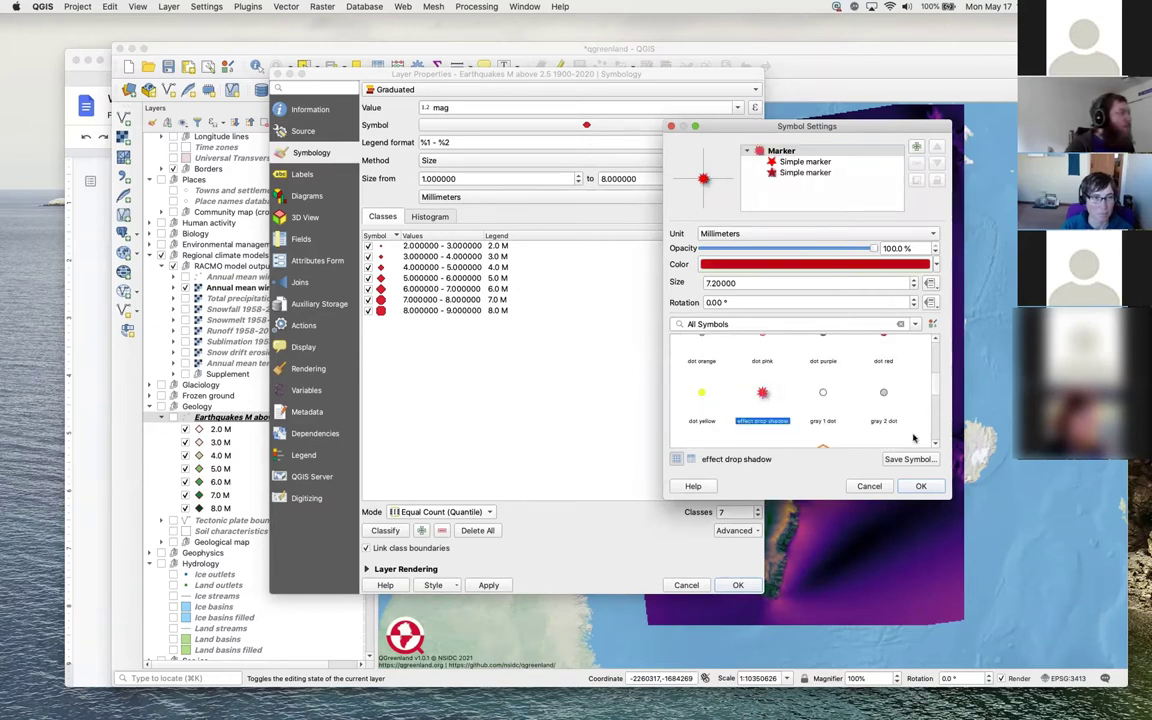
{"action": "left_click", "coordinate": [920, 486]}
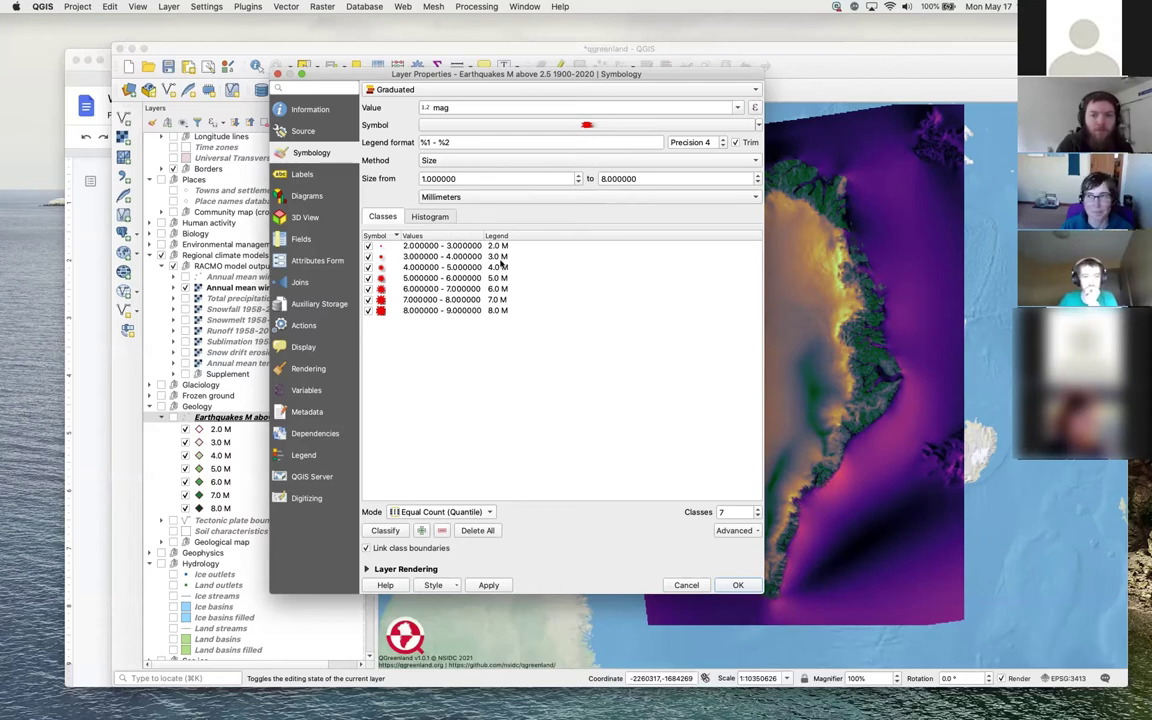
Set the graduated symbol sizes to range from 1.6 to 8.6 millimeters
{"action": "left_click", "coordinate": [578, 174]}
{"action": "left_click", "coordinate": [578, 174]}
{"action": "left_click", "coordinate": [578, 174]}
{"action": "left_click", "coordinate": [758, 175]}
{"action": "left_click", "coordinate": [758, 175]}
{"action": "left_click", "coordinate": [758, 175]}
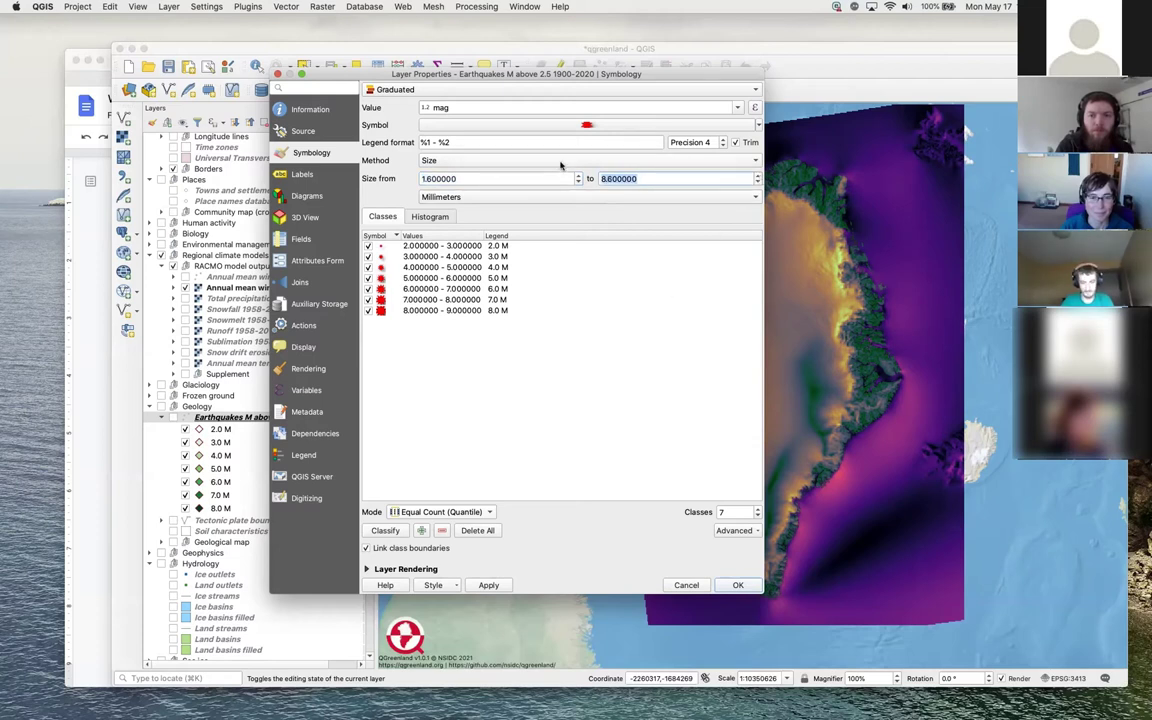
Accept the restyled earthquake symbology and show the earthquakes layer on the map in place of the wind speed layer
{"action": "left_click_drag", "start_coordinate": [482, 74], "coordinate": [729, 78]}
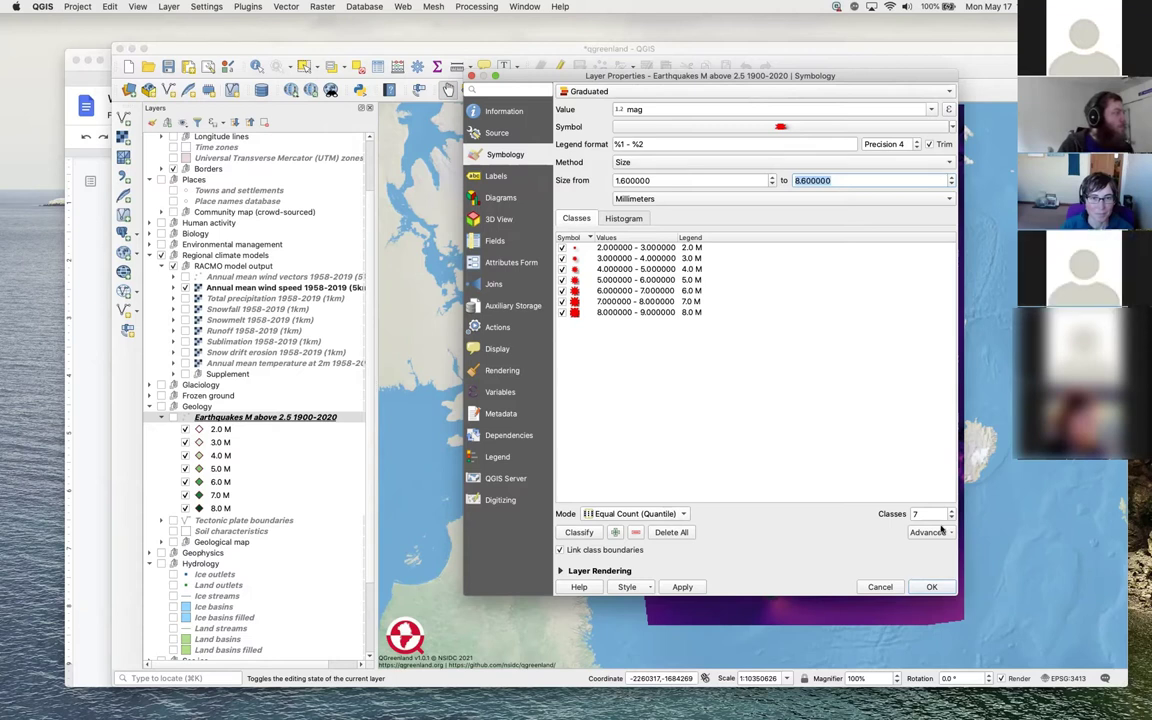
{"action": "left_click", "coordinate": [931, 587]}
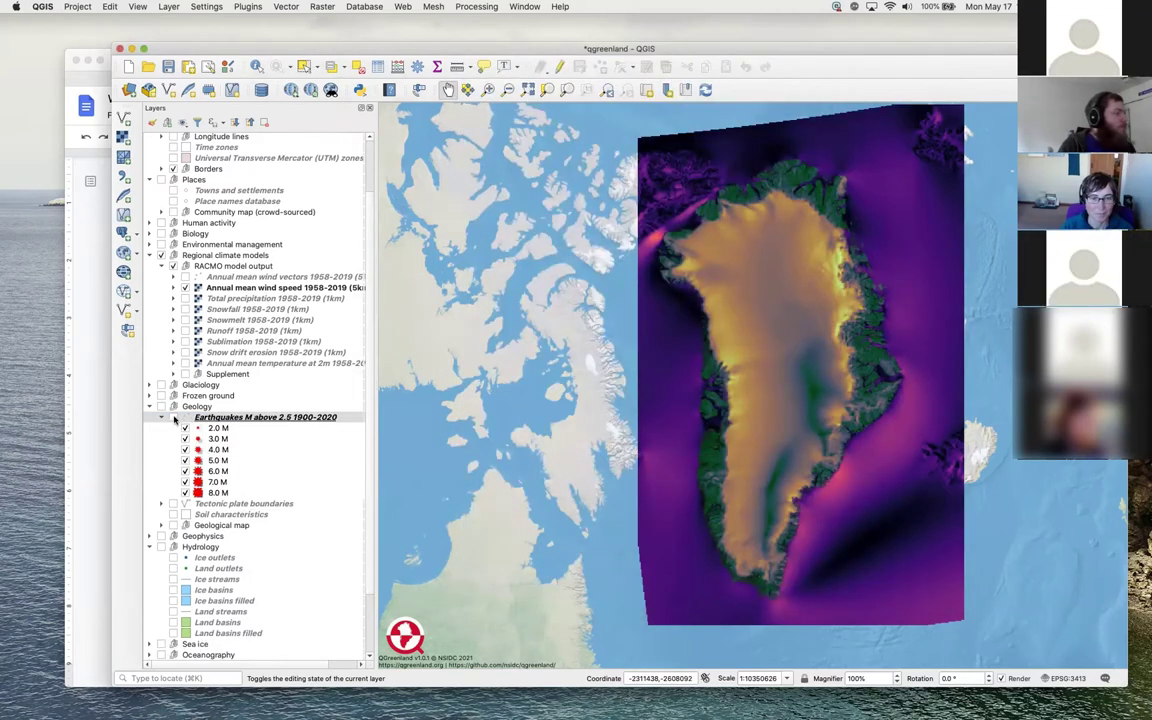
{"action": "left_click", "coordinate": [173, 417]}
{"action": "left_click", "coordinate": [185, 287]}
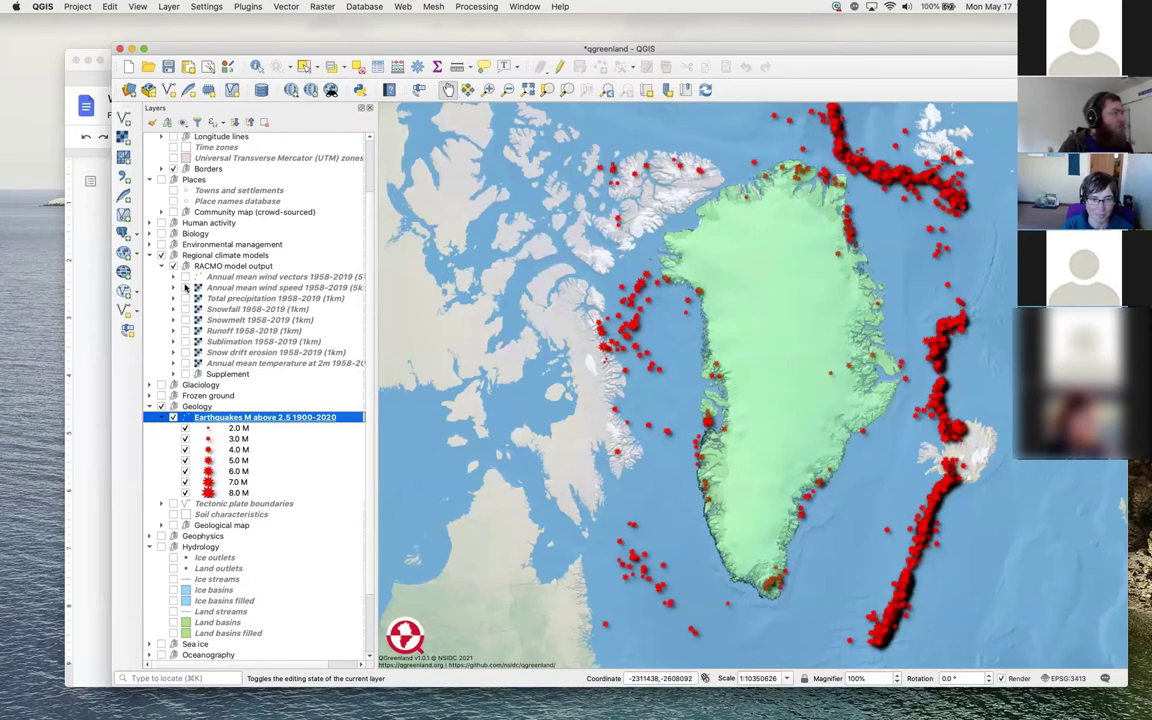
Switch to the Workshop practice tasks document in Google Docs and read the tasks on exploring data layers and selecting by attribute
{"action": "left_click", "coordinate": [102, 306]}
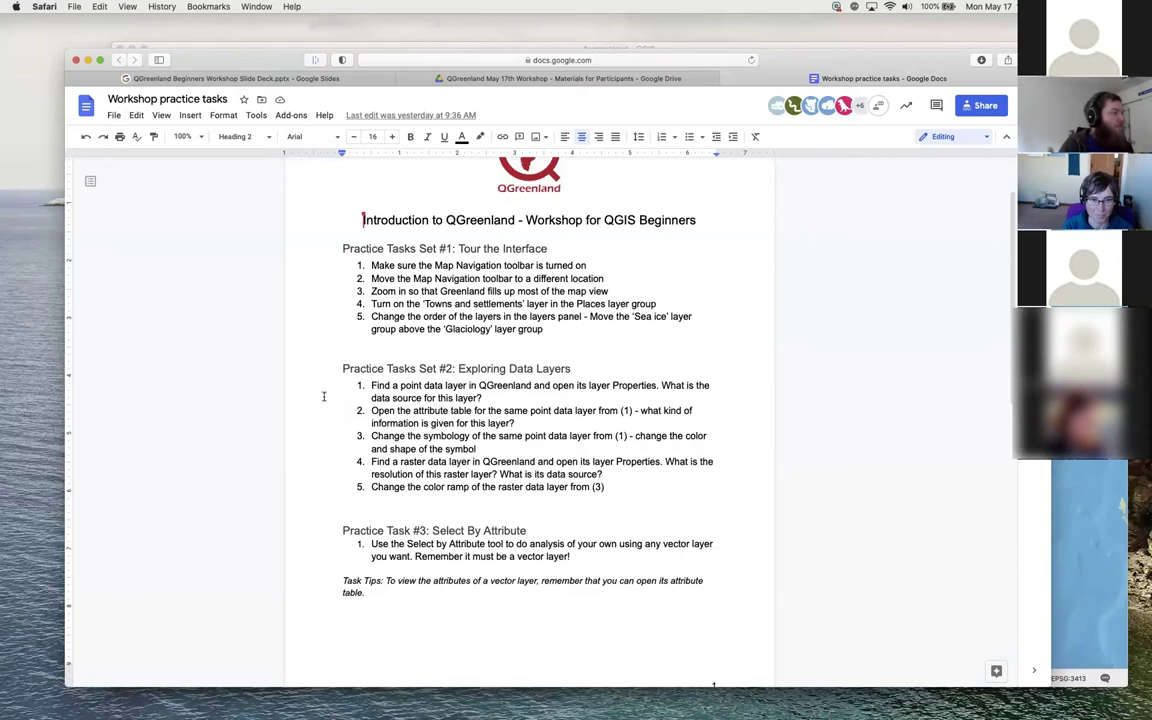
{"action": "scroll", "coordinate": [326, 398], "scroll_direction": "down", "scroll_amount": 2}
{"action": "left_click", "coordinate": [332, 297]}
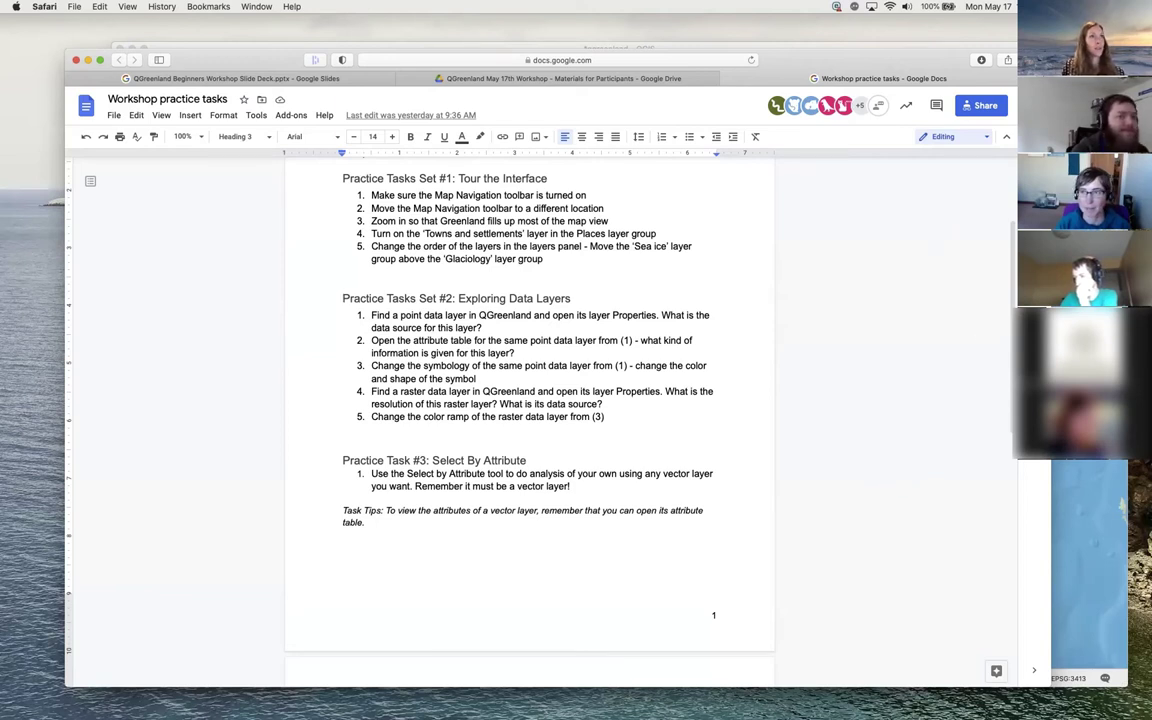
Switch back to QGIS, identify one of the isolated earthquake points in the sea east of northern Greenland and expand its attributes
{"action": "key", "text": "super+Tab"}
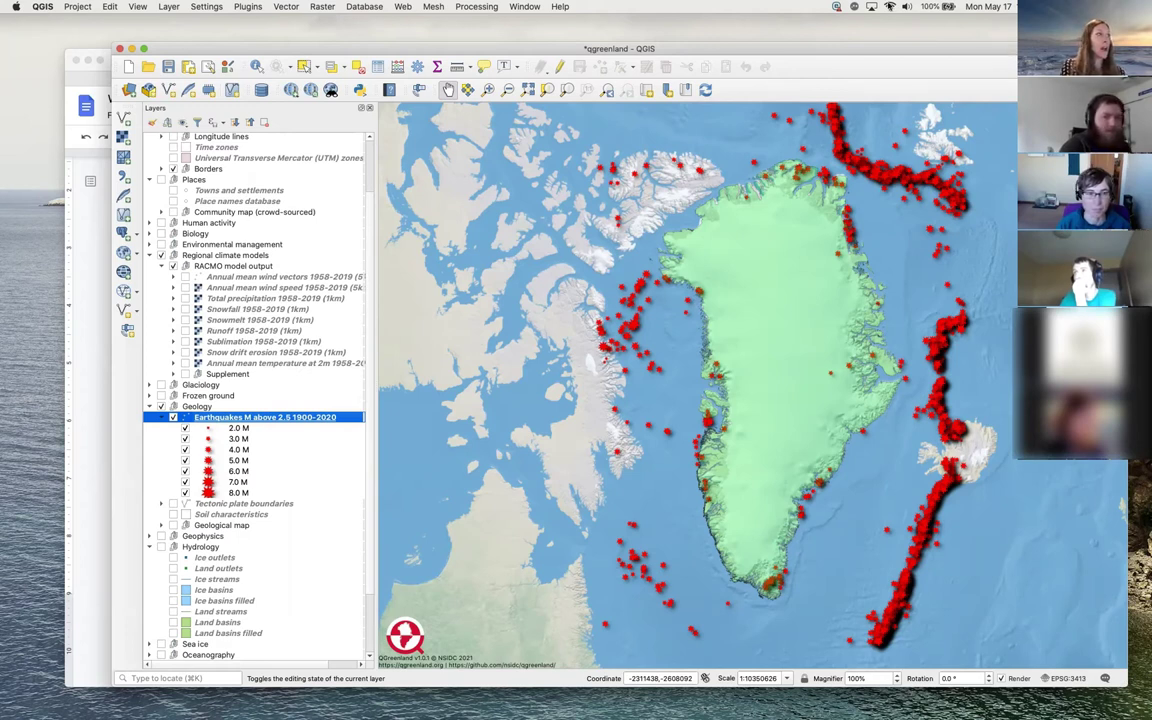
{"action": "left_click", "coordinate": [487, 91]}
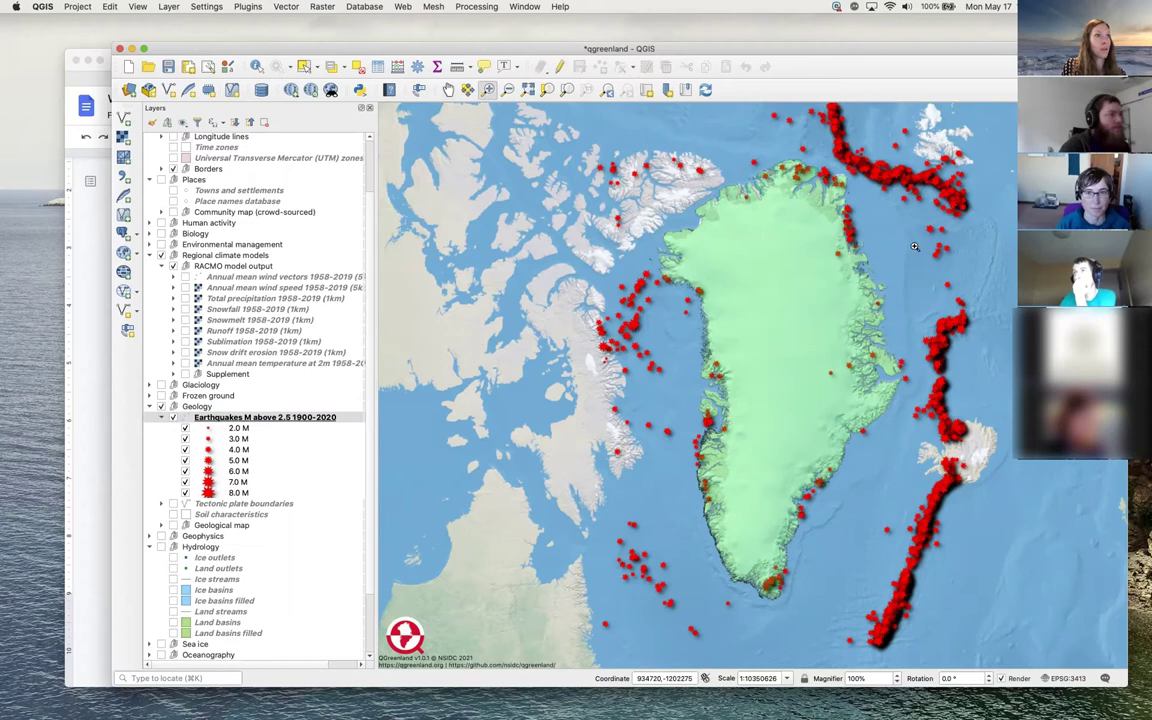
{"action": "left_click_drag", "start_coordinate": [912, 217], "coordinate": [978, 276]}
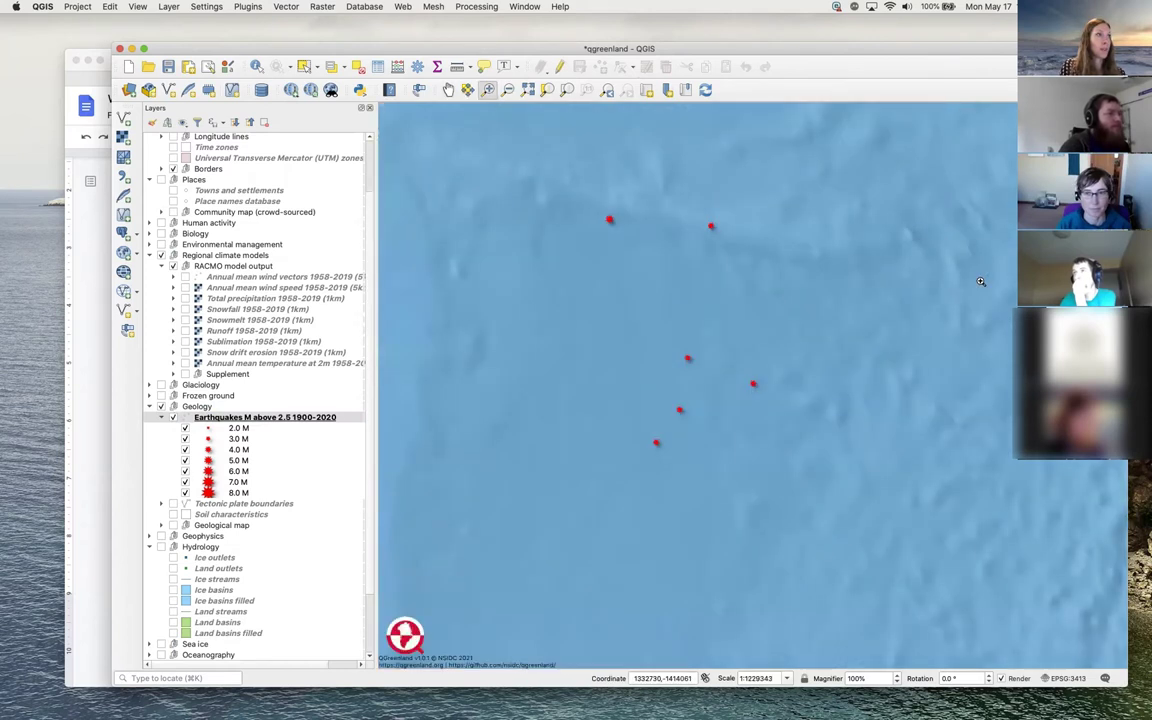
{"action": "scroll", "coordinate": [650, 277], "scroll_direction": "down", "scroll_amount": 2}
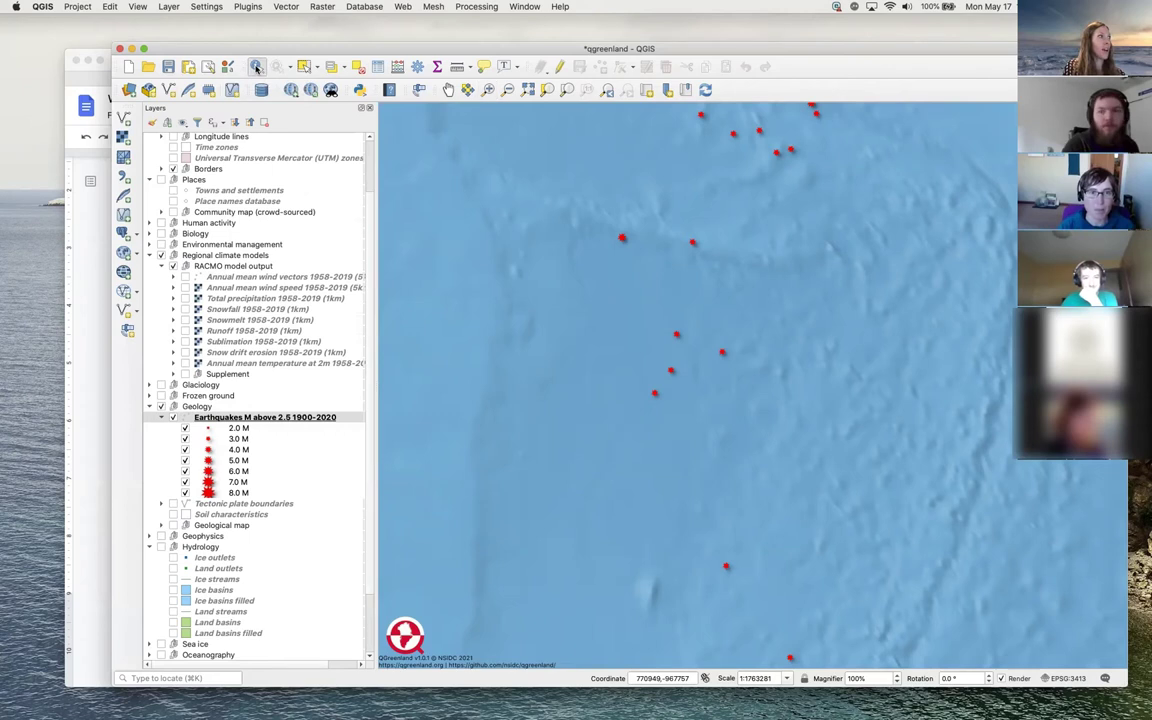
{"action": "left_click", "coordinate": [257, 67]}
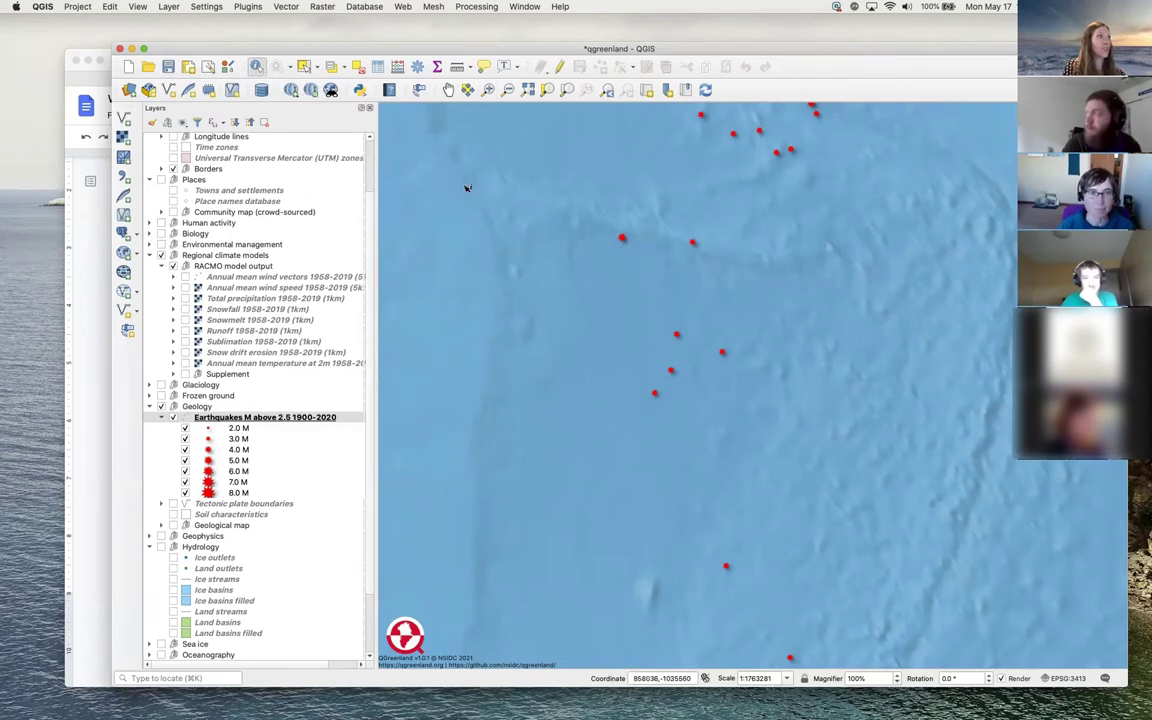
{"action": "left_click", "coordinate": [623, 239]}
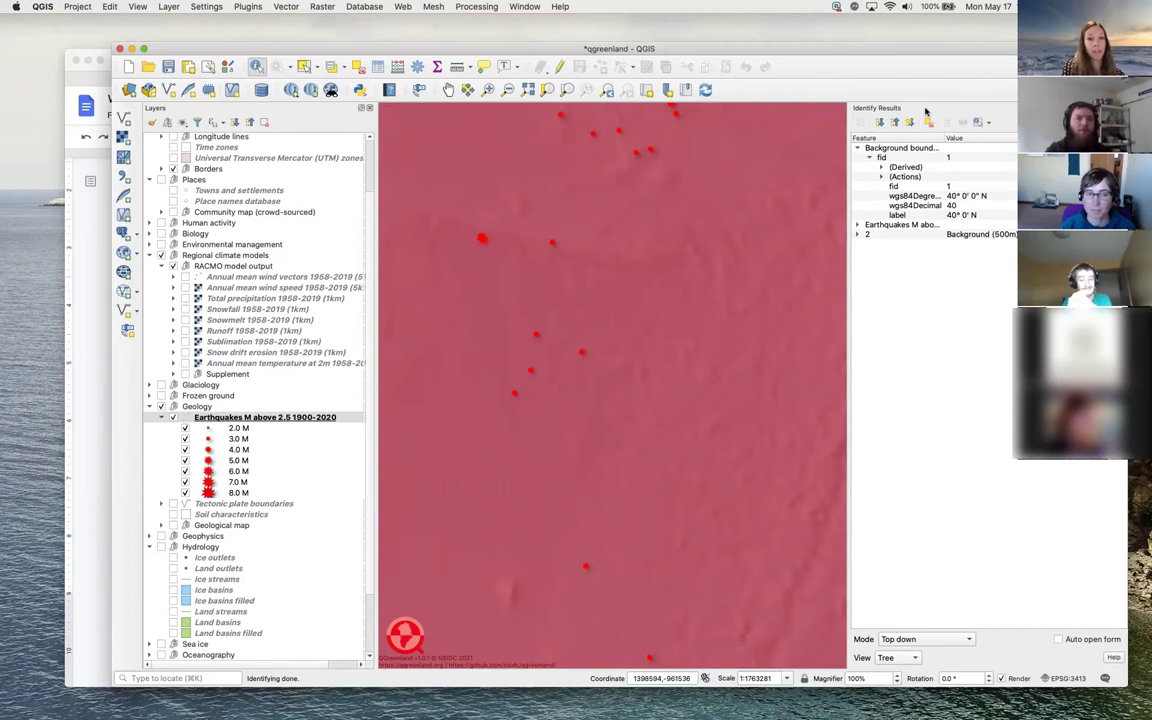
{"action": "left_click", "coordinate": [857, 226]}
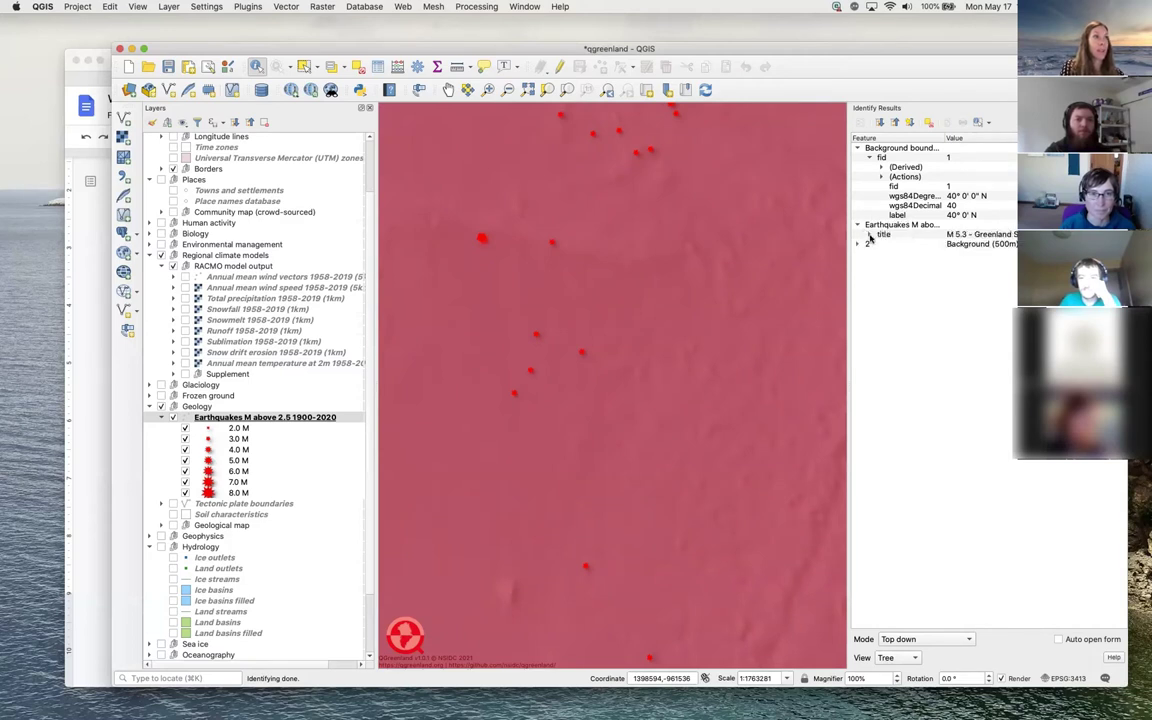
{"action": "left_click", "coordinate": [869, 235]}
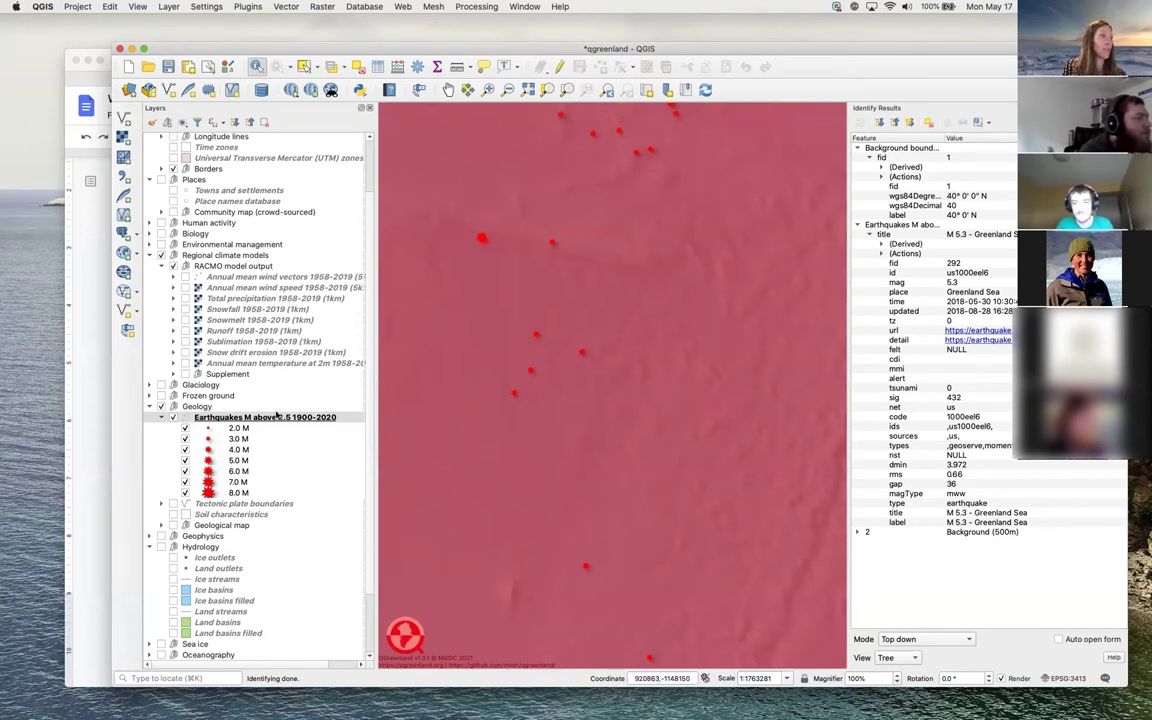
Open the attribute table of the Earthquakes M above 2.5 1900-2020 layer and filter it to show only selected features
{"action": "right_click", "coordinate": [277, 421]}
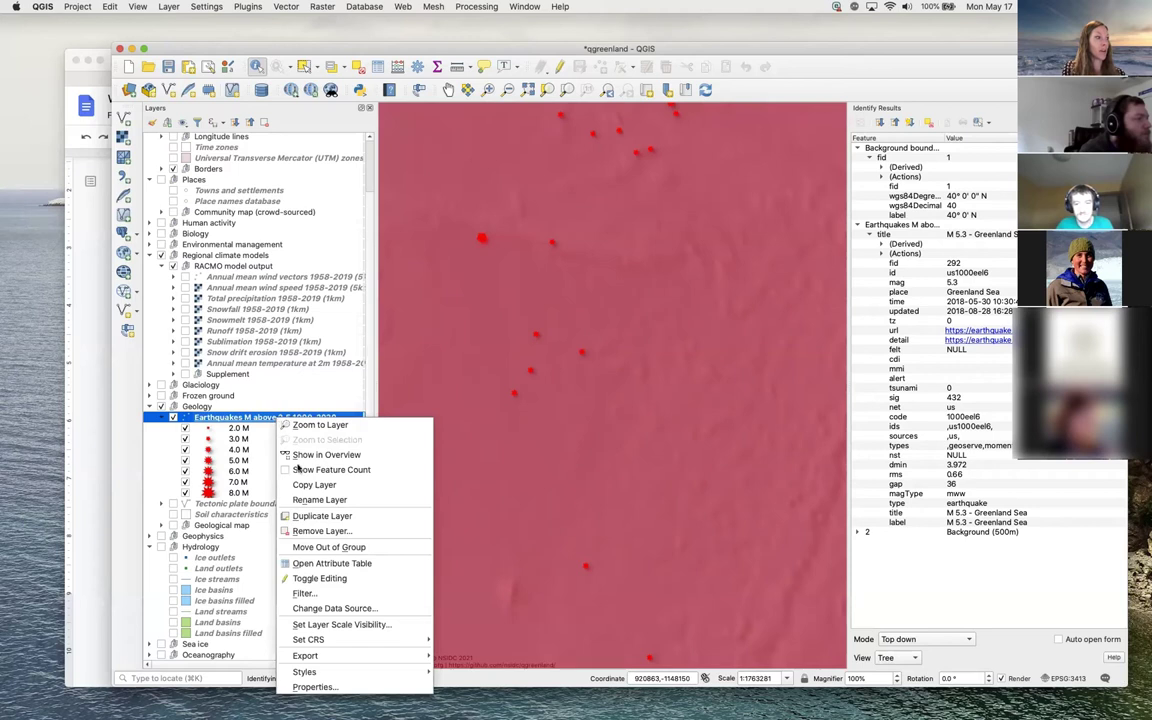
{"action": "left_click", "coordinate": [322, 563]}
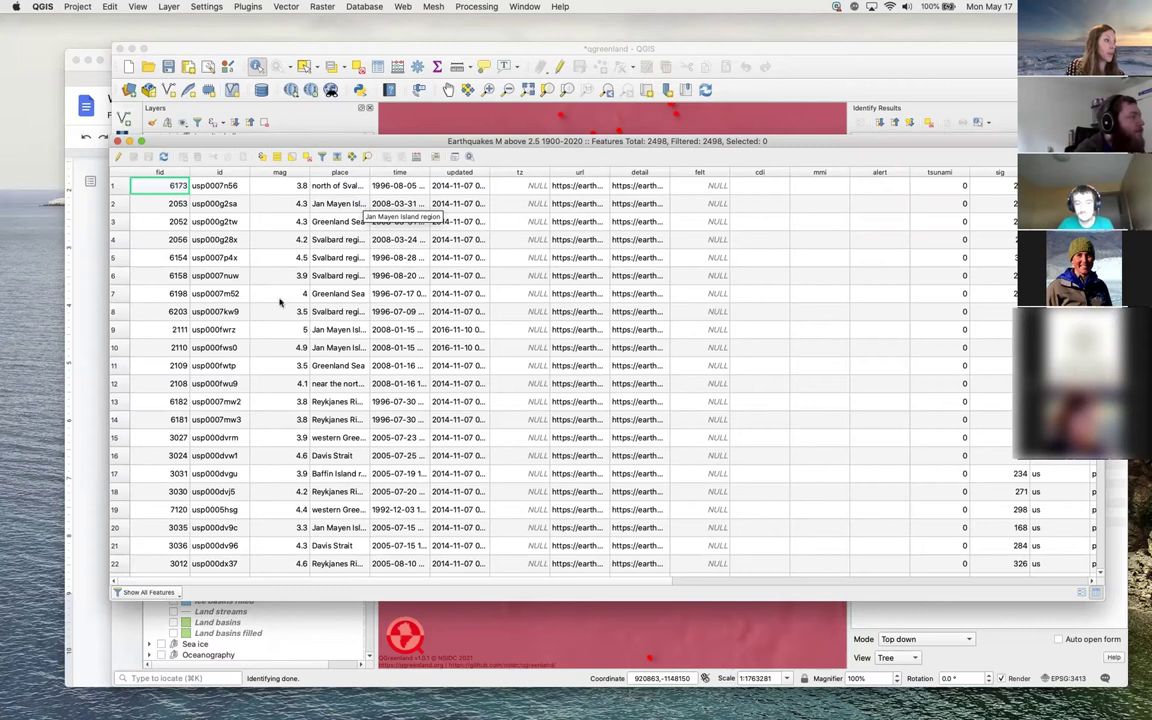
{"action": "left_click", "coordinate": [160, 592]}
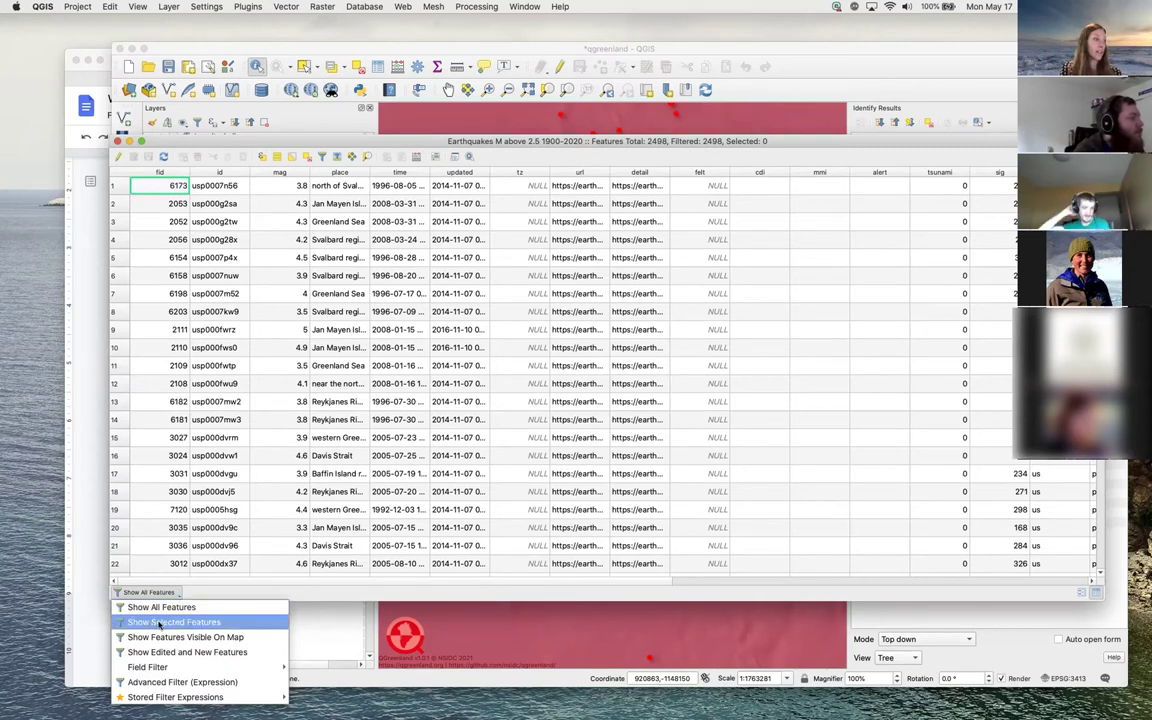
{"action": "left_click", "coordinate": [158, 622]}
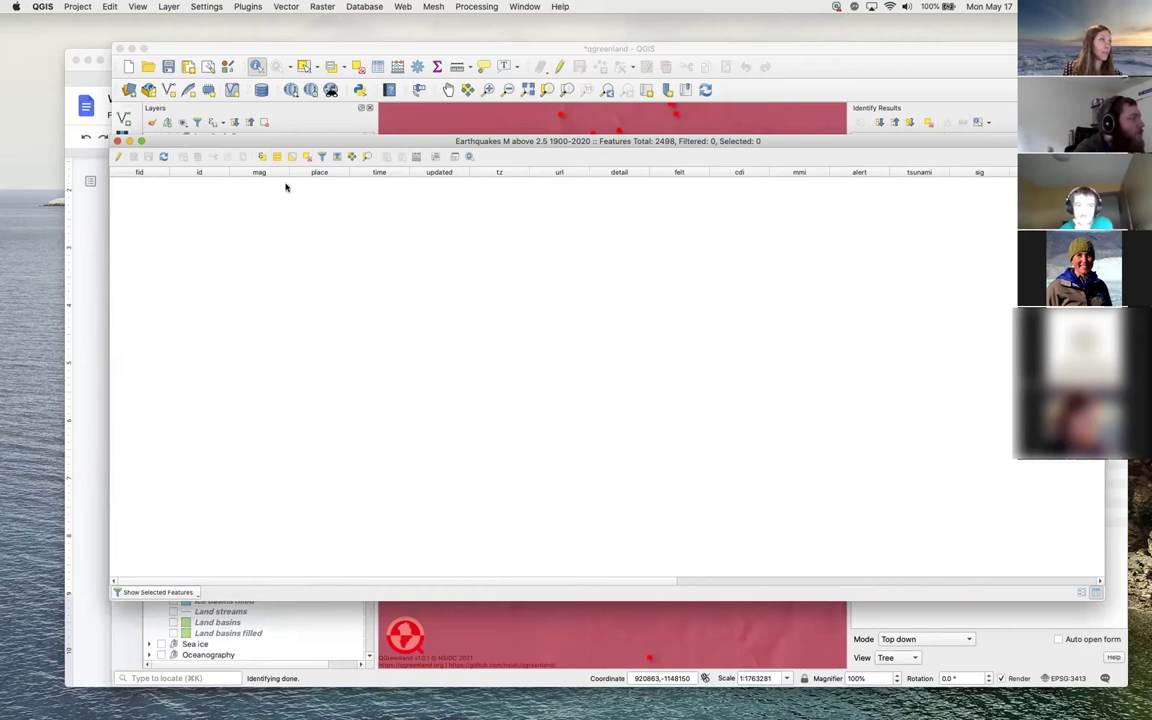
Close the earthquakes attribute table and the identify results to return to the full map
{"action": "mouse_move", "coordinate": [256, 144]}
{"action": "left_mouse_down"}
{"action": "mouse_move", "coordinate": [251, 210]}
{"action": "mouse_move", "coordinate": [252, 152]}
{"action": "left_mouse_up"}
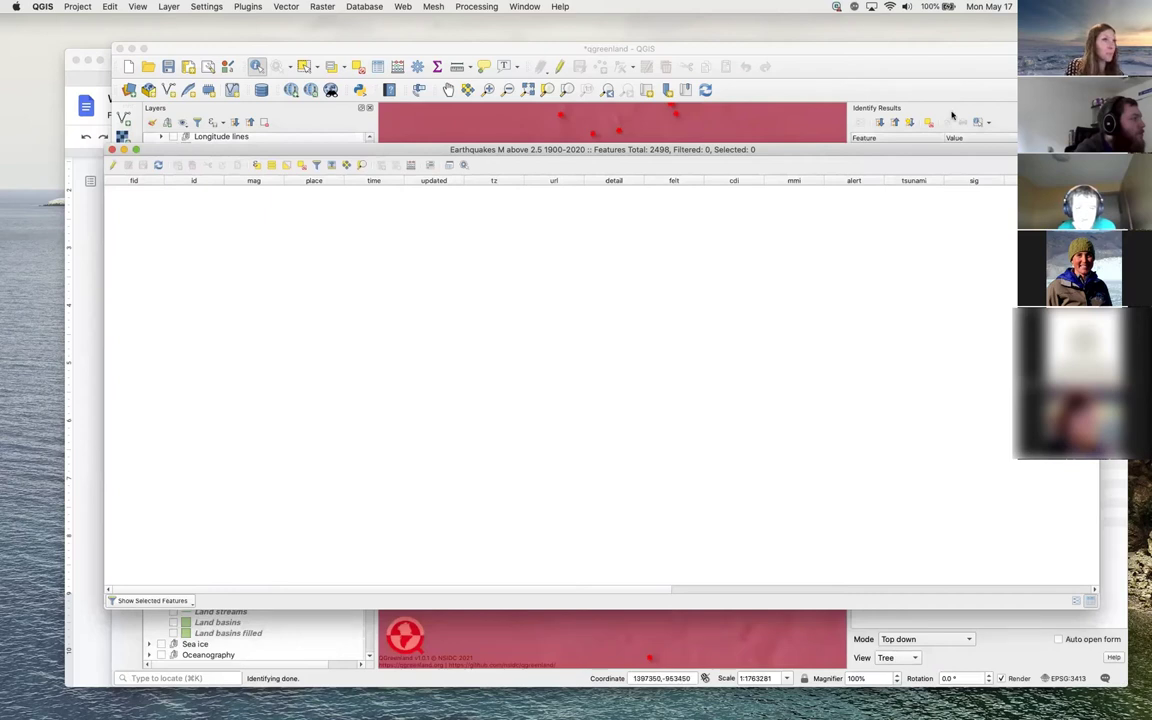
{"action": "mouse_move", "coordinate": [746, 149]}
{"action": "left_mouse_down"}
{"action": "mouse_move", "coordinate": [740, 175]}
{"action": "mouse_move", "coordinate": [740, 161]}
{"action": "left_mouse_up"}
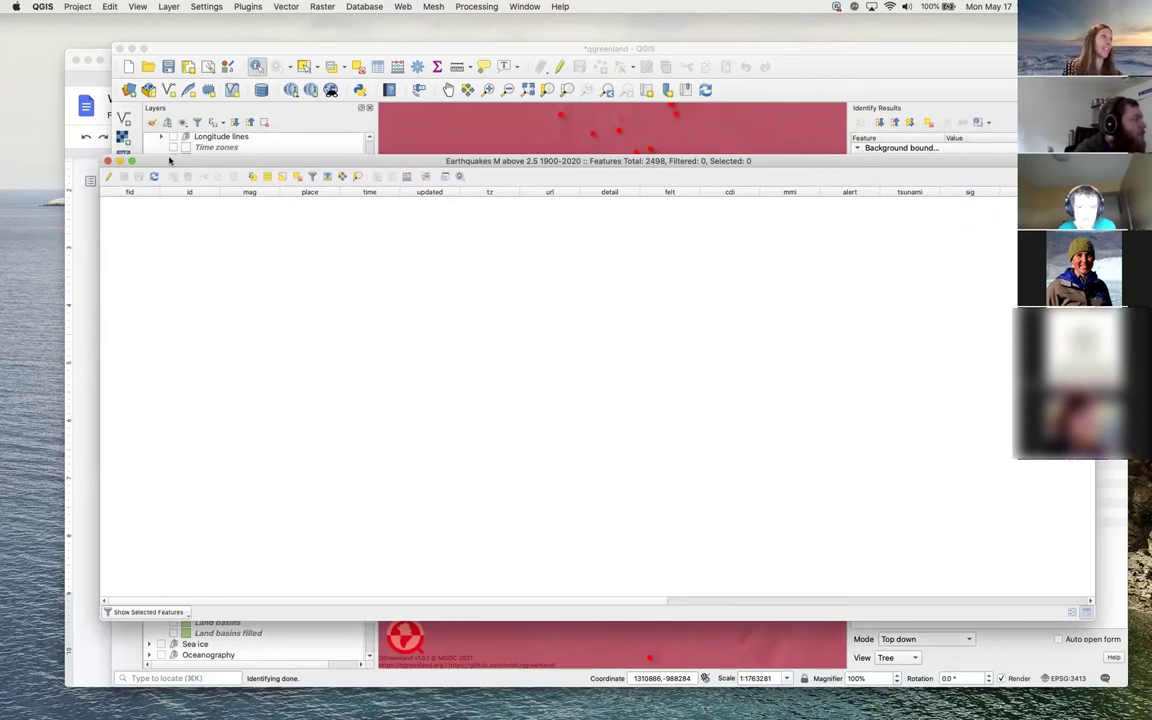
{"action": "left_click", "coordinate": [107, 161]}
{"action": "left_click", "coordinate": [886, 243]}
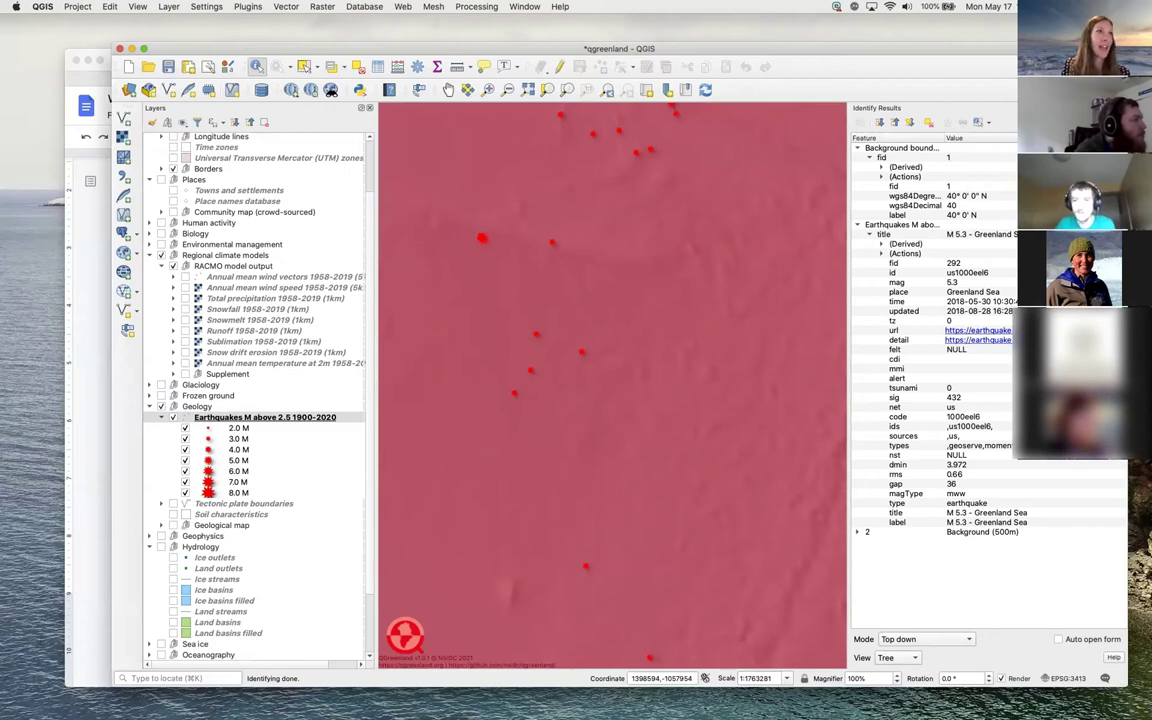
{"action": "left_click", "coordinate": [1121, 107]}
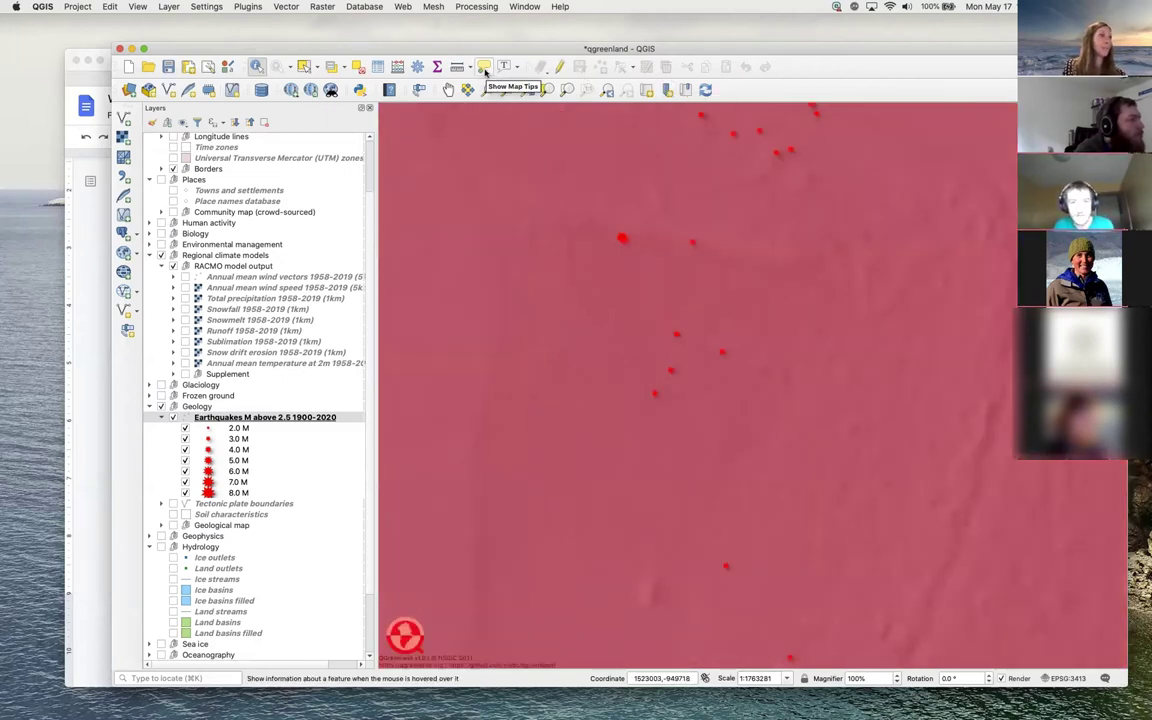
Identify the largest earthquake point in view again and set the identify mode to Current layer
{"action": "left_click", "coordinate": [621, 239]}
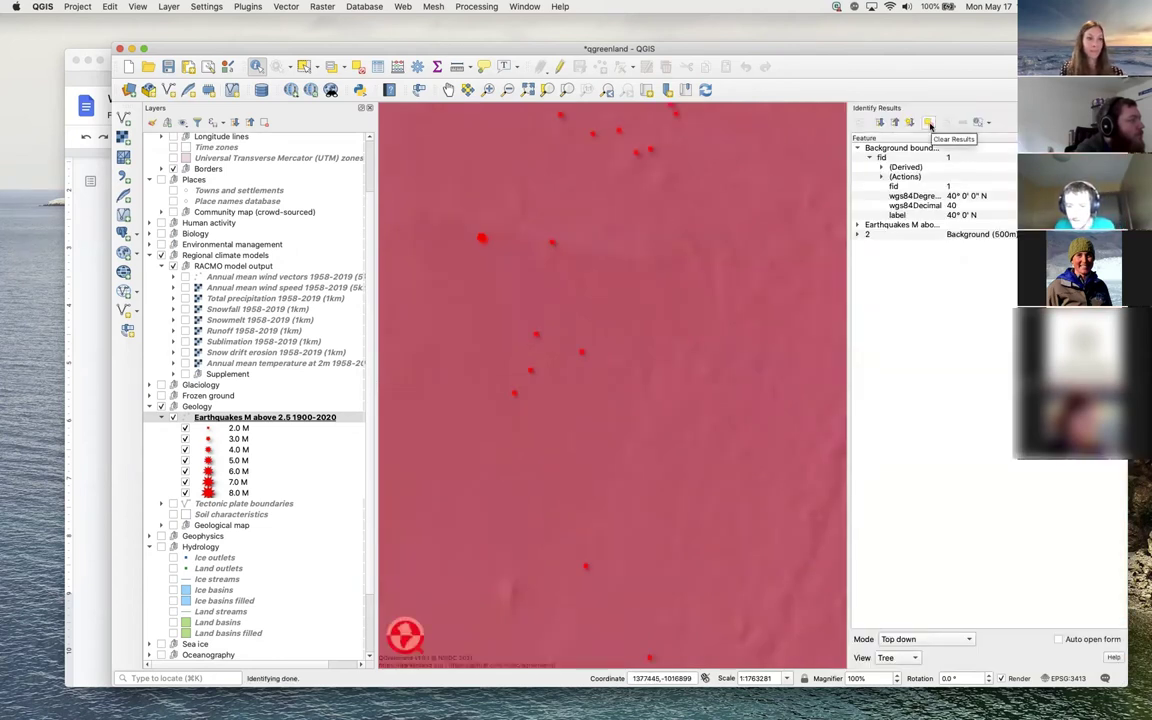
{"action": "left_click", "coordinate": [962, 641]}
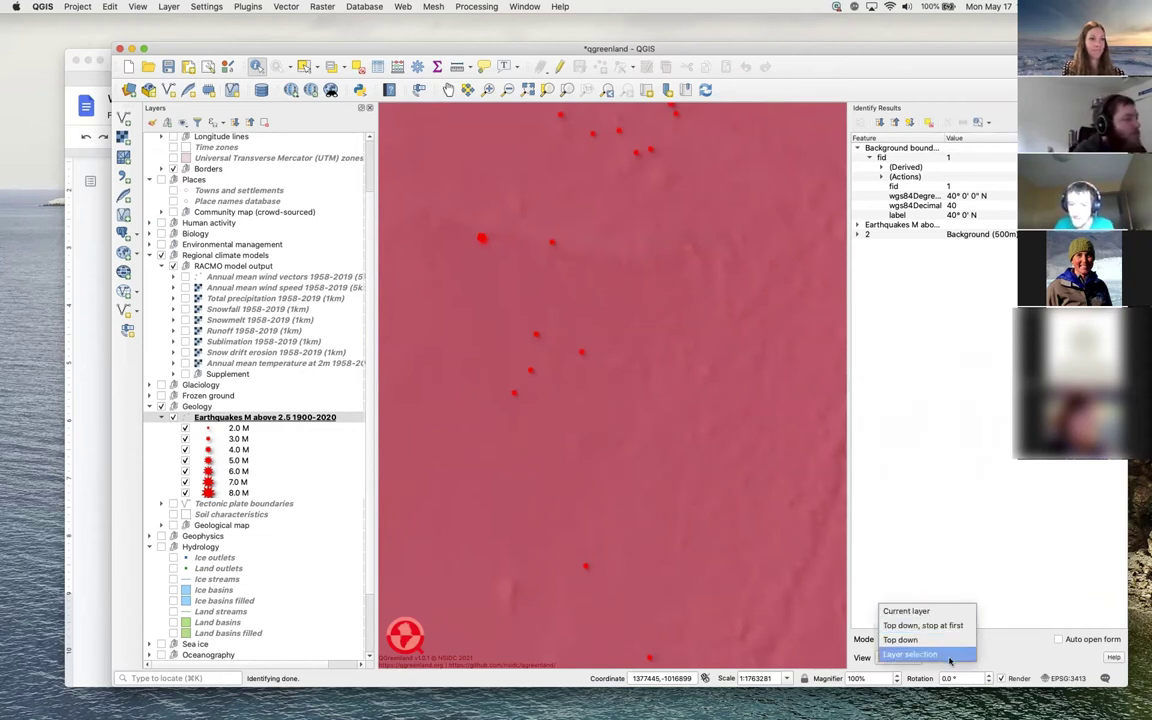
{"action": "left_click", "coordinate": [925, 611]}
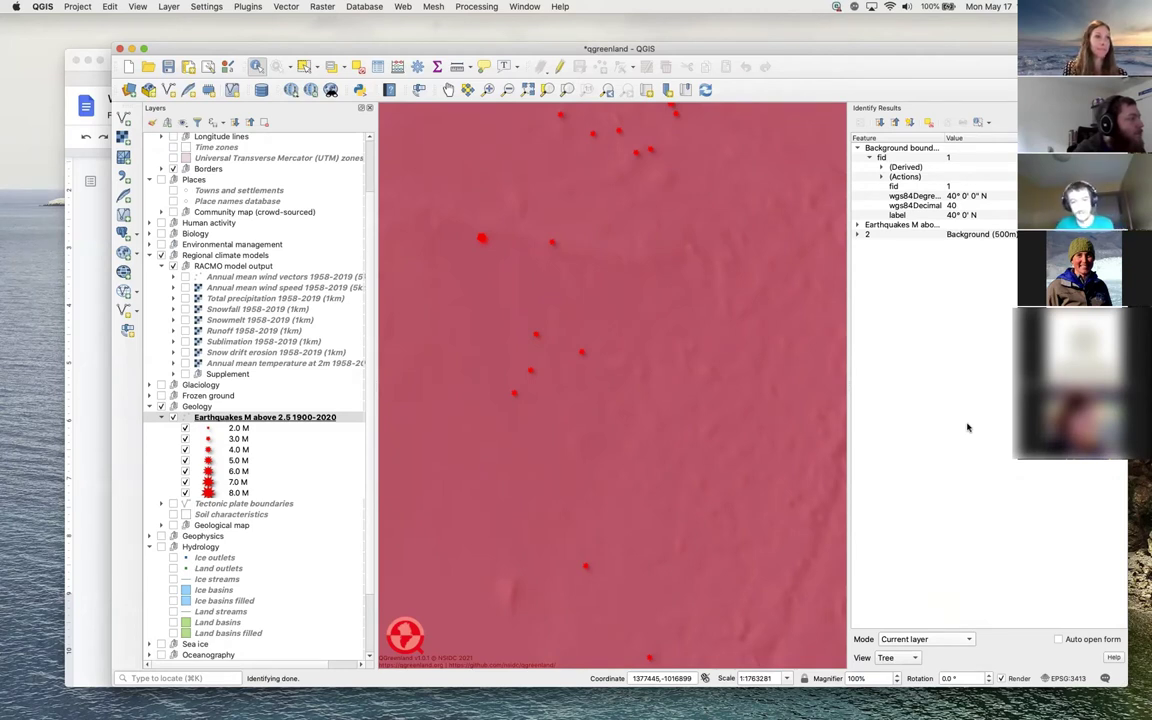
{"action": "left_click", "coordinate": [962, 640]}
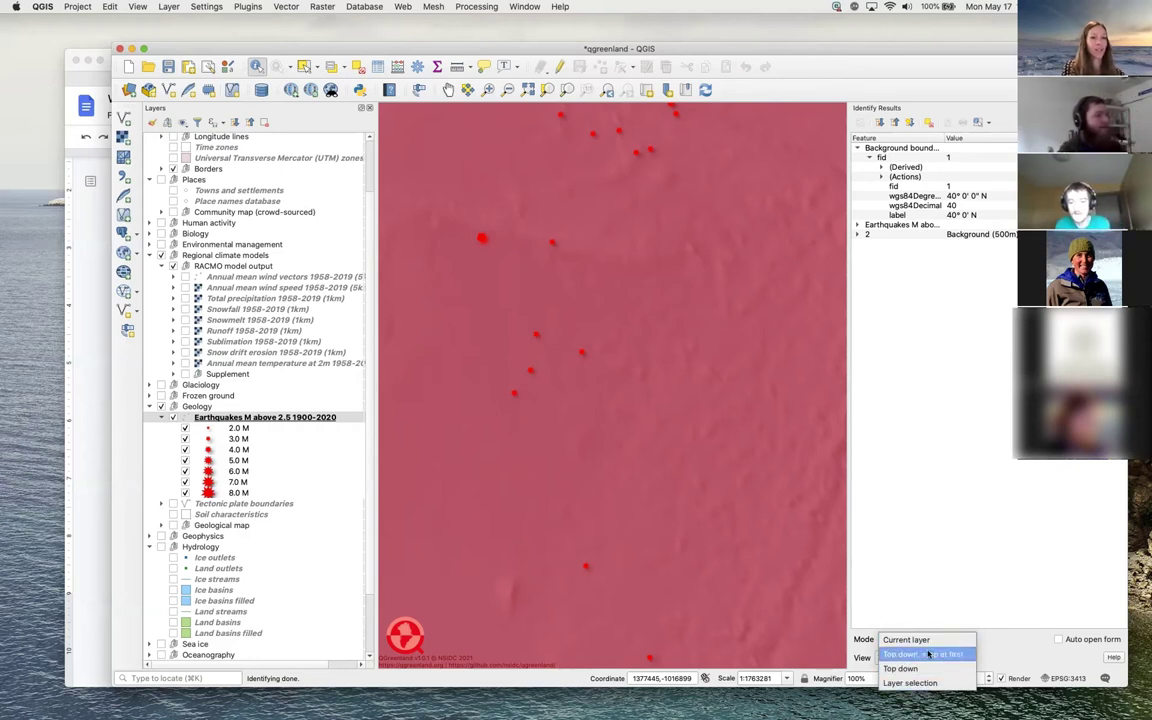
{"action": "left_click", "coordinate": [905, 581]}
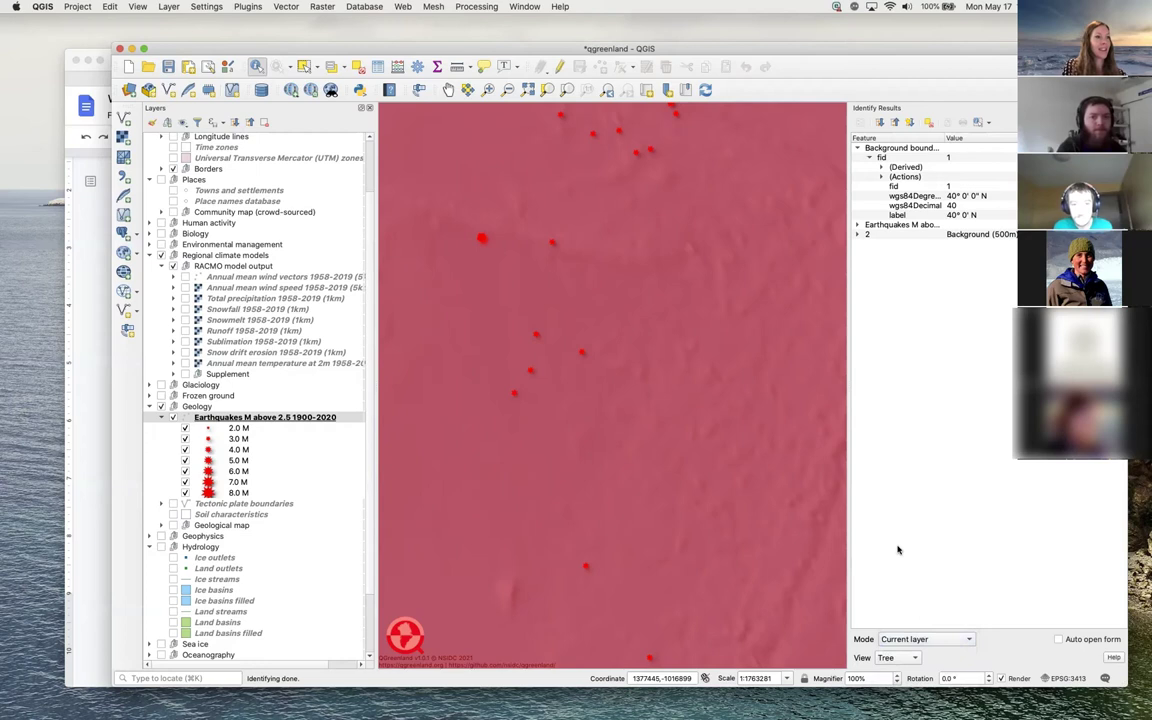
Clear the identify results and zoom the map to the Earthquakes M above 2.5 1900-2020 layer
{"action": "left_click", "coordinate": [928, 123]}
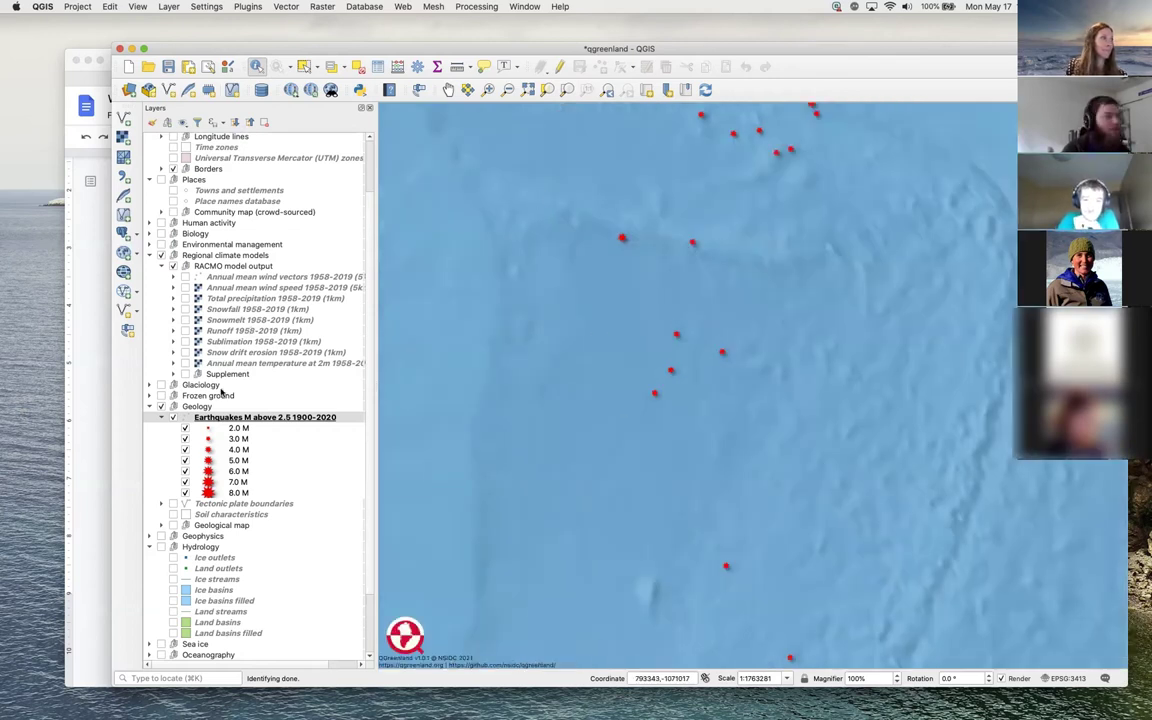
{"action": "right_click", "coordinate": [220, 417]}
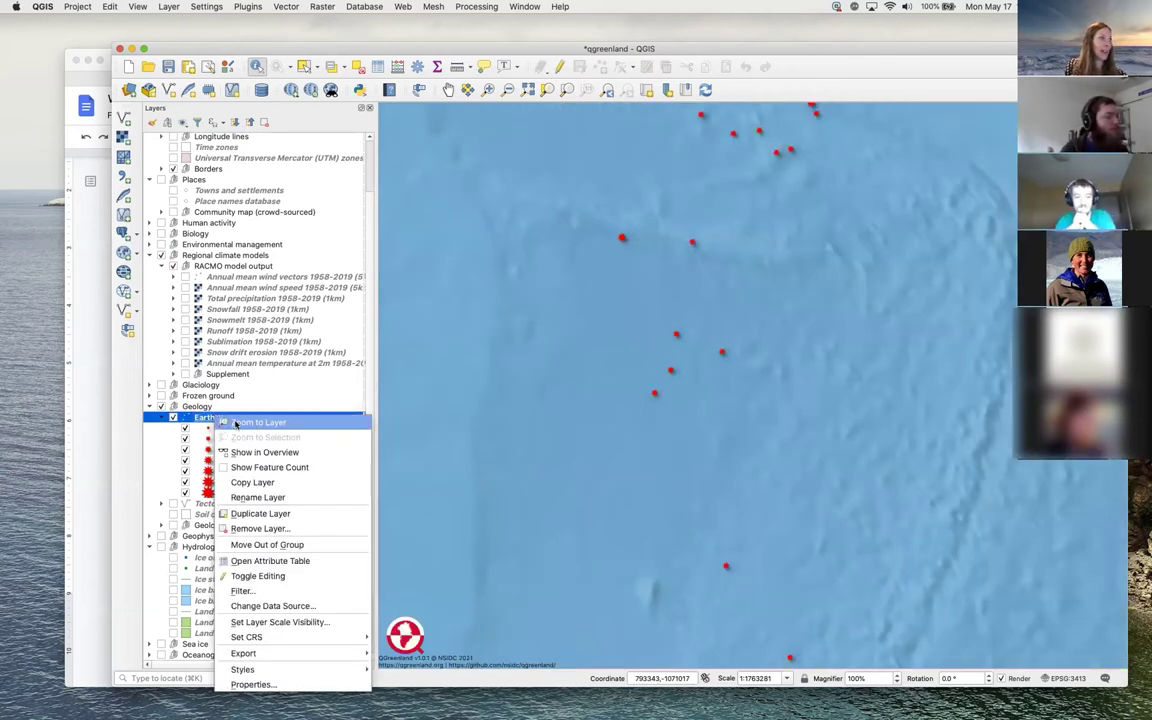
{"action": "left_click", "coordinate": [258, 422]}
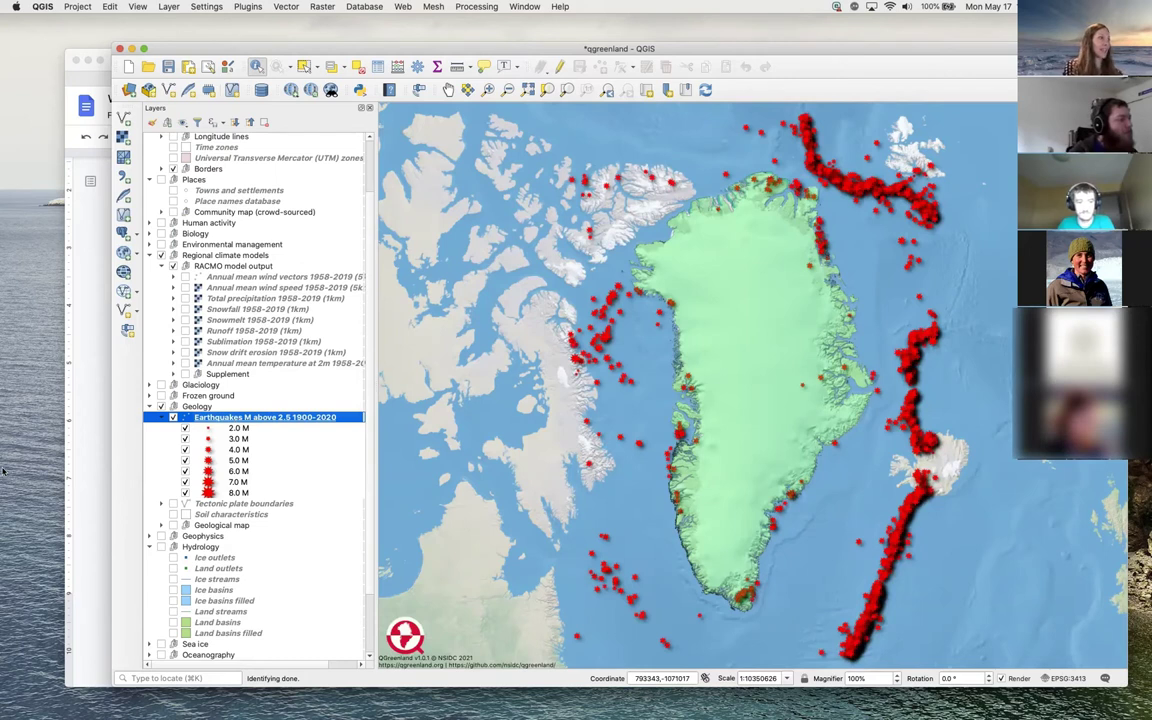
Switch to the QGreenland Beginners Workshop slide deck in Google Slides and present from slide 25 on the QGIS Processing Toolbox
{"action": "left_click", "coordinate": [80, 362]}
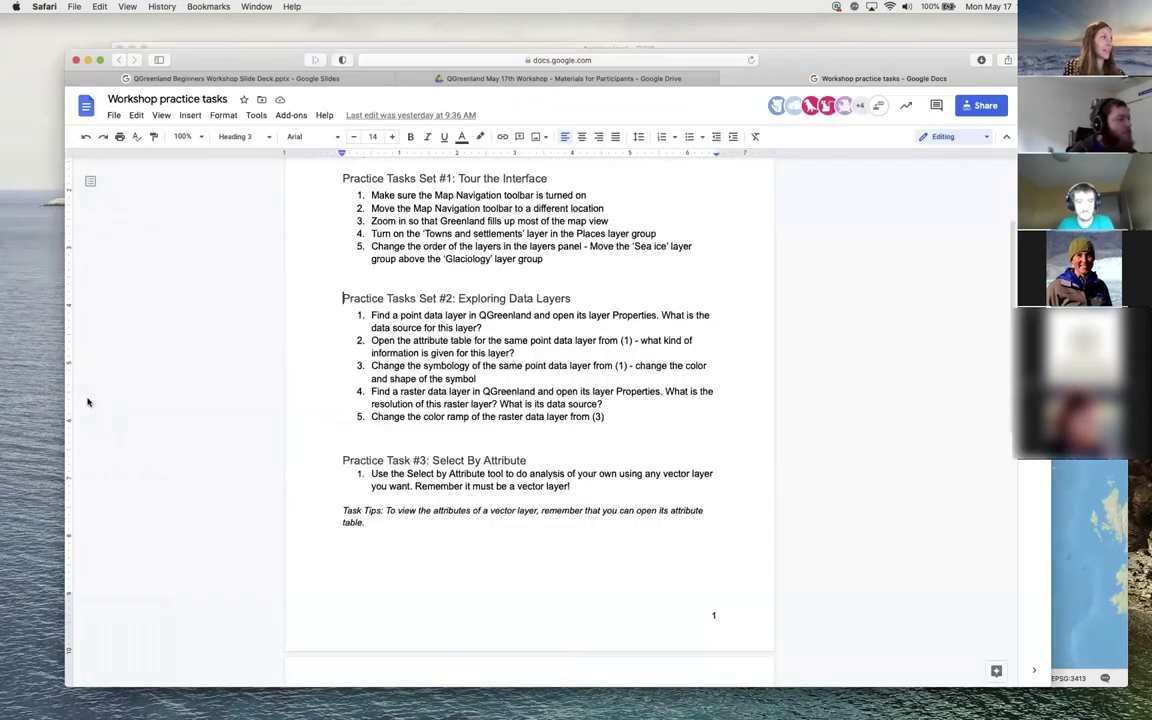
{"action": "left_click", "coordinate": [234, 76]}
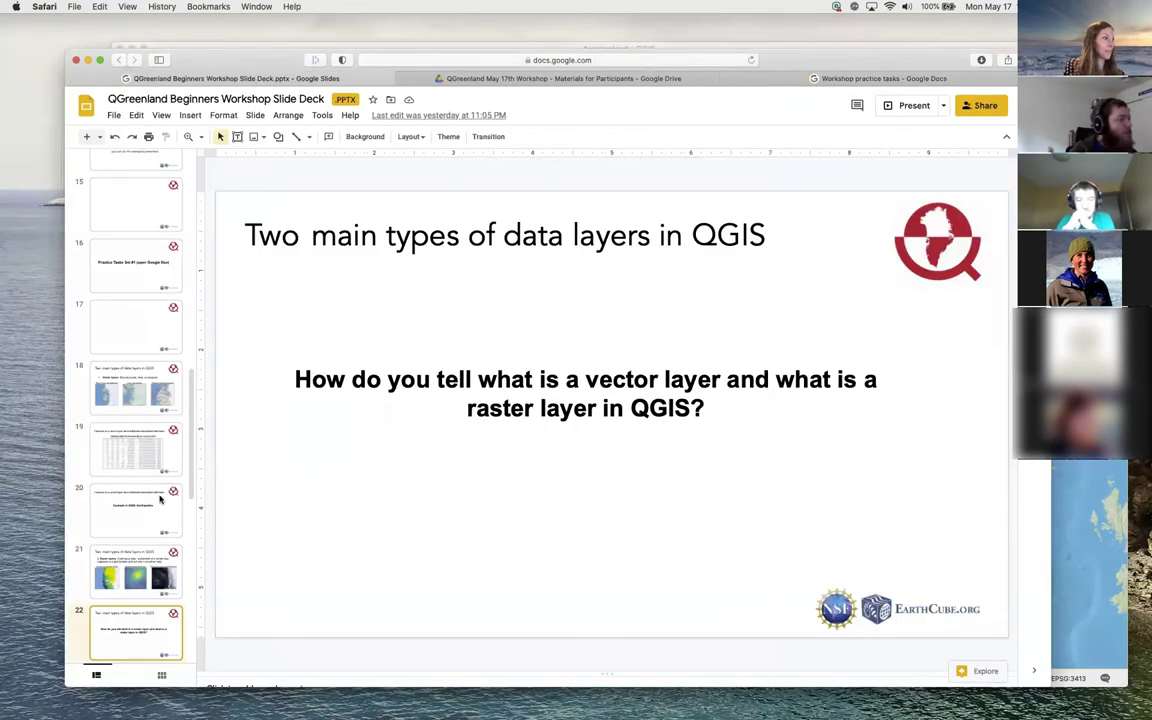
{"action": "scroll", "coordinate": [143, 558], "scroll_direction": "down", "scroll_amount": 6}
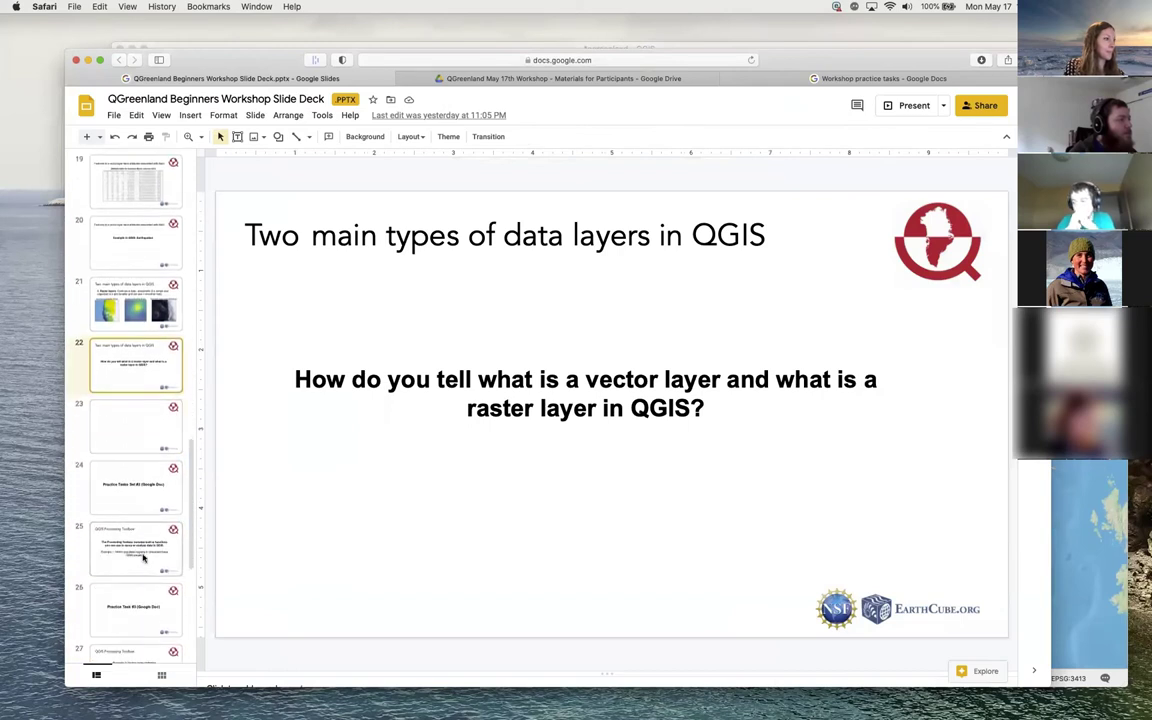
{"action": "left_click", "coordinate": [129, 527]}
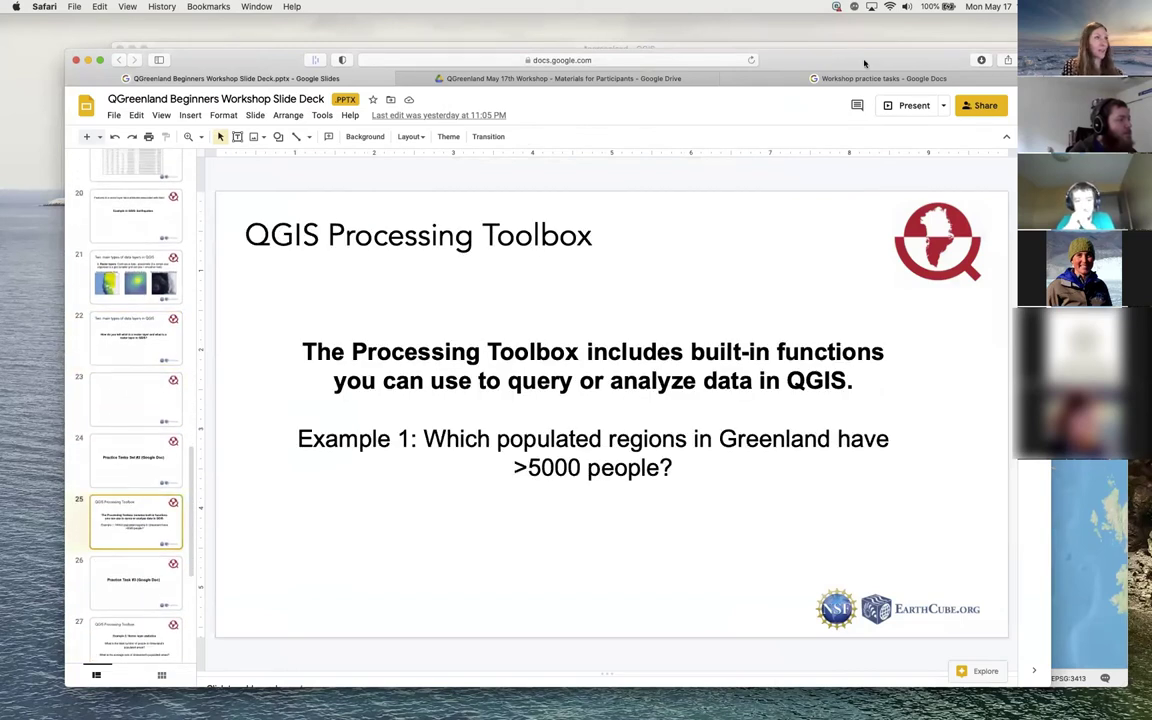
{"action": "left_click", "coordinate": [906, 108]}
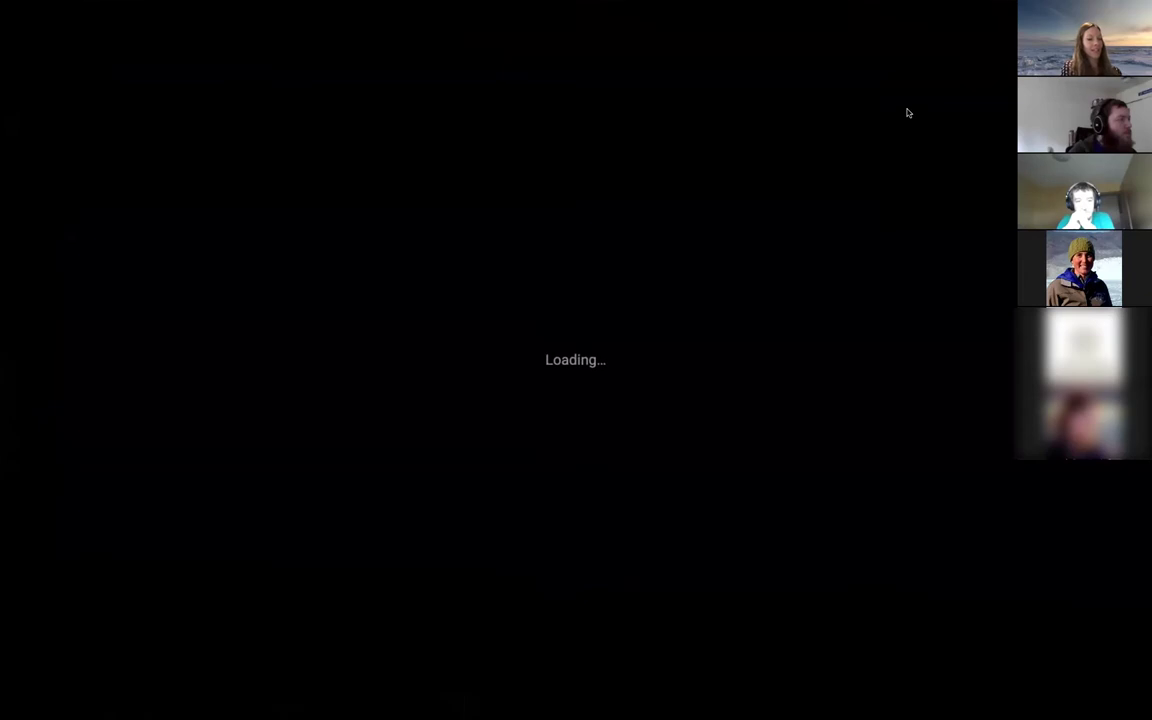
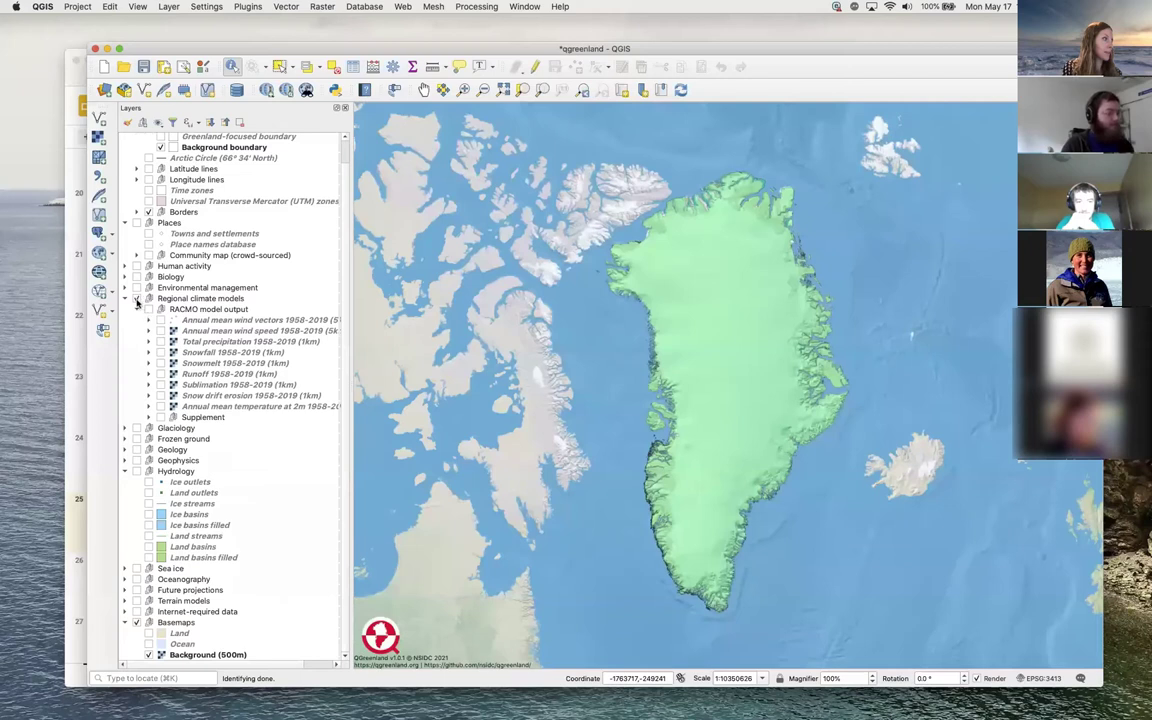
Collapse the Regional climate models group and show the Towns and settlements layer on the map
{"action": "left_click", "coordinate": [126, 298]}
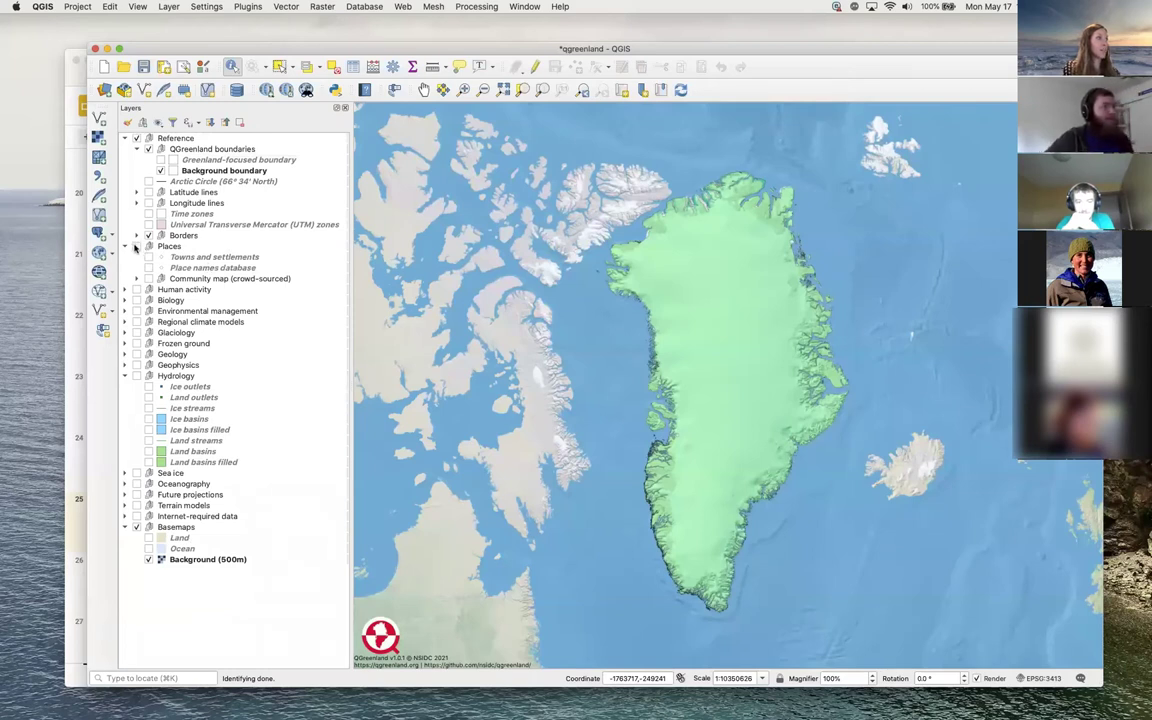
{"action": "left_click", "coordinate": [148, 257]}
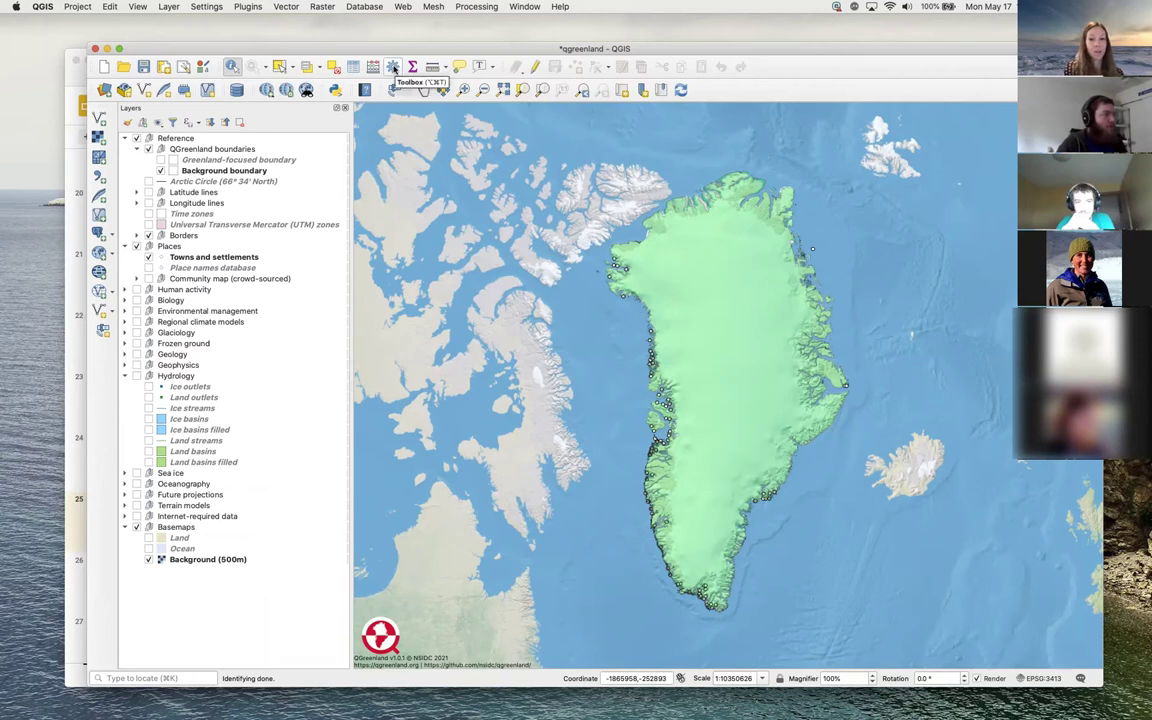
Open the Processing Toolbox and check its entry in the list of available panels
{"action": "left_click", "coordinate": [394, 67]}
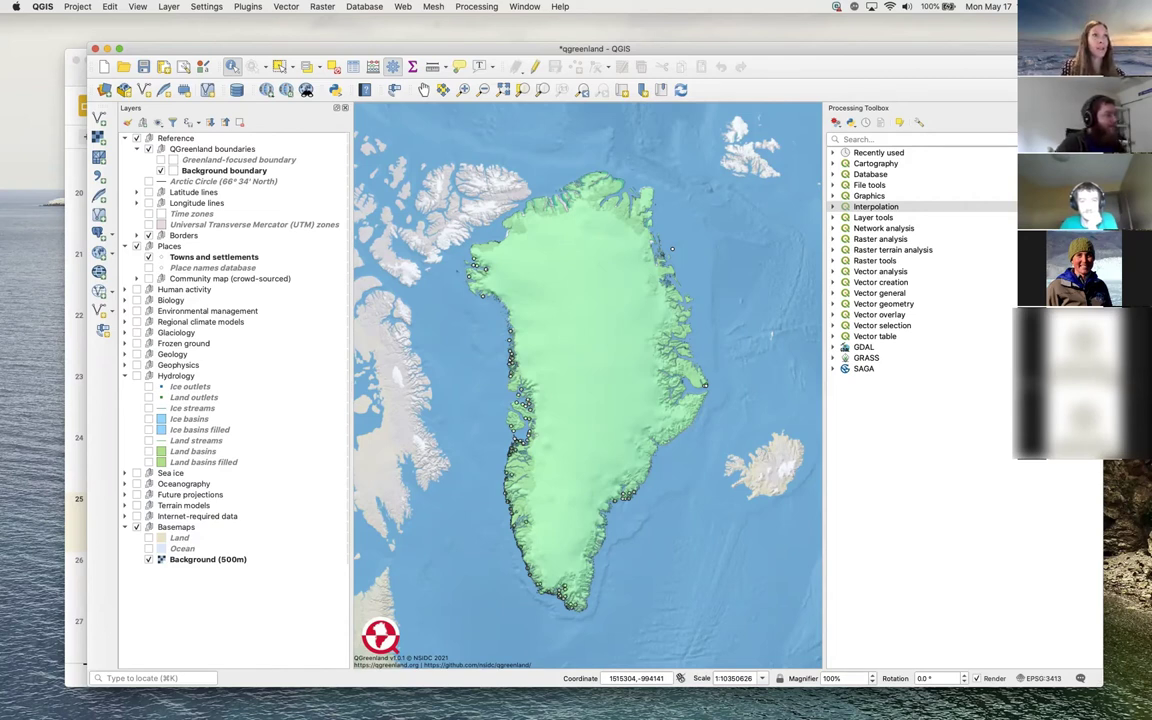
{"action": "key", "text": "ctrl+alt+t"}
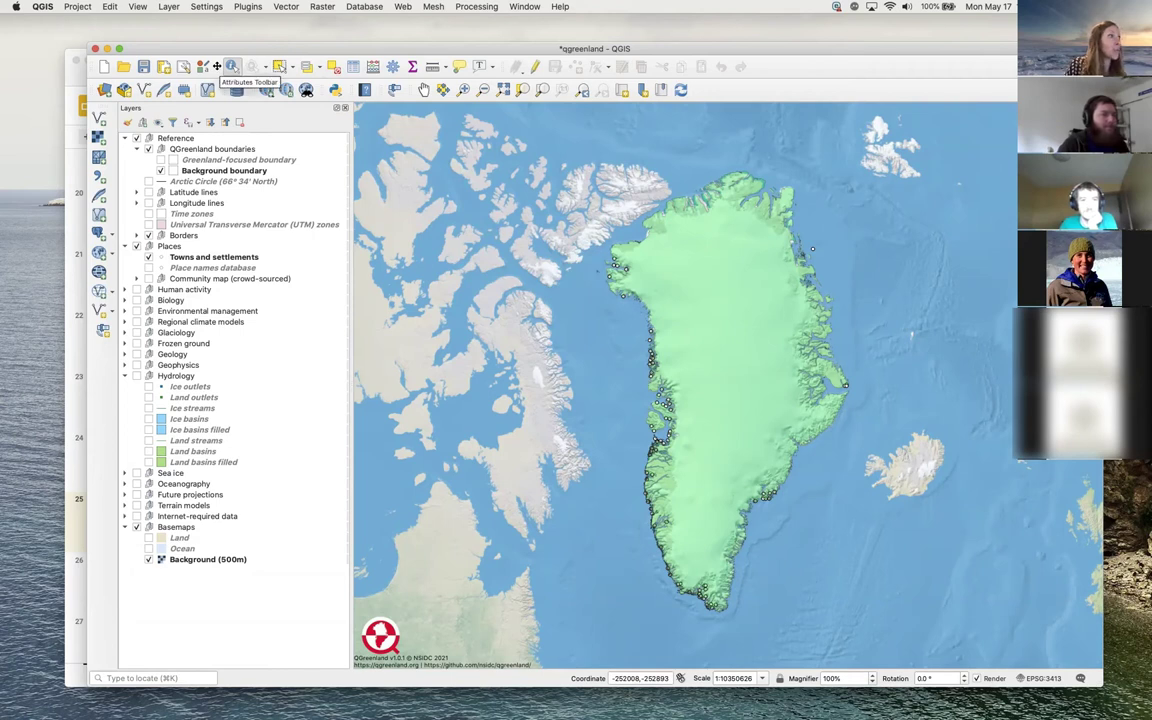
{"action": "left_click", "coordinate": [231, 66]}
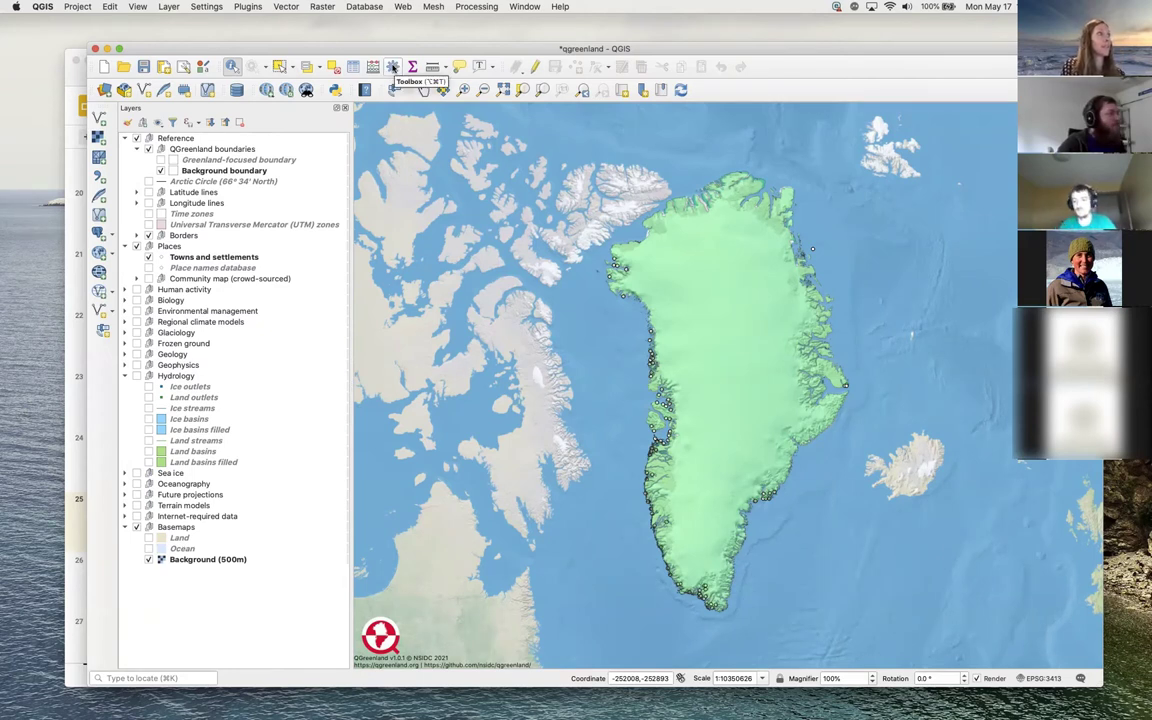
{"action": "left_click", "coordinate": [393, 67]}
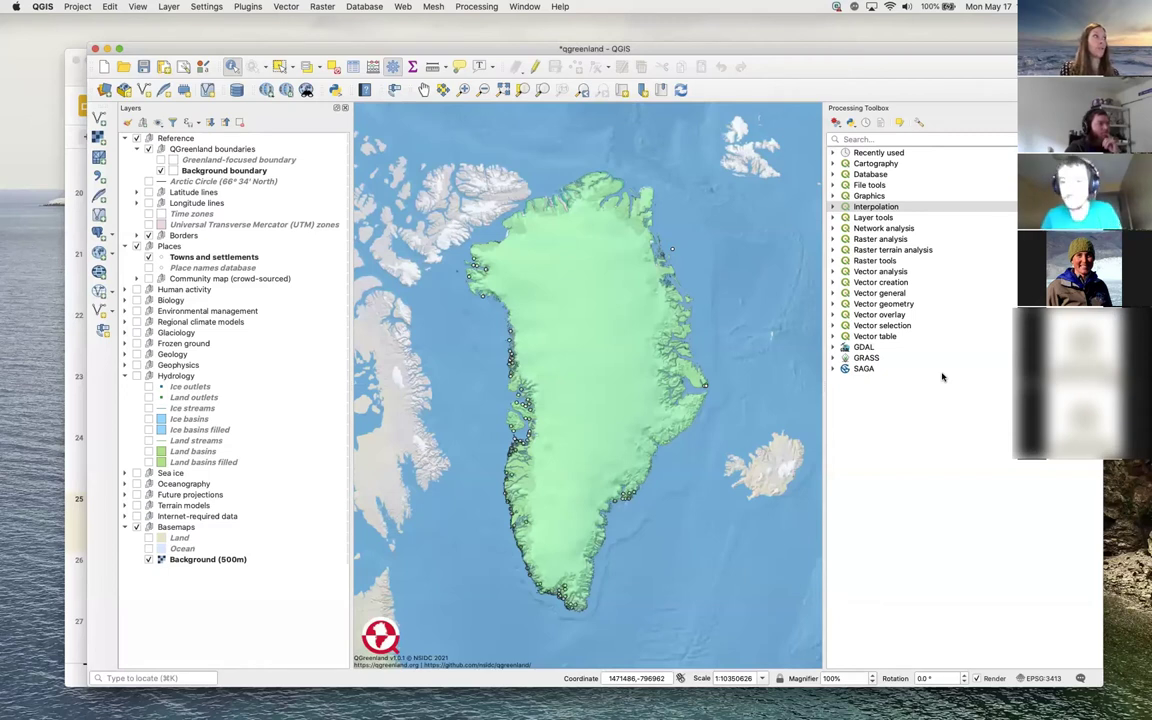
{"action": "left_click", "coordinate": [141, 7]}
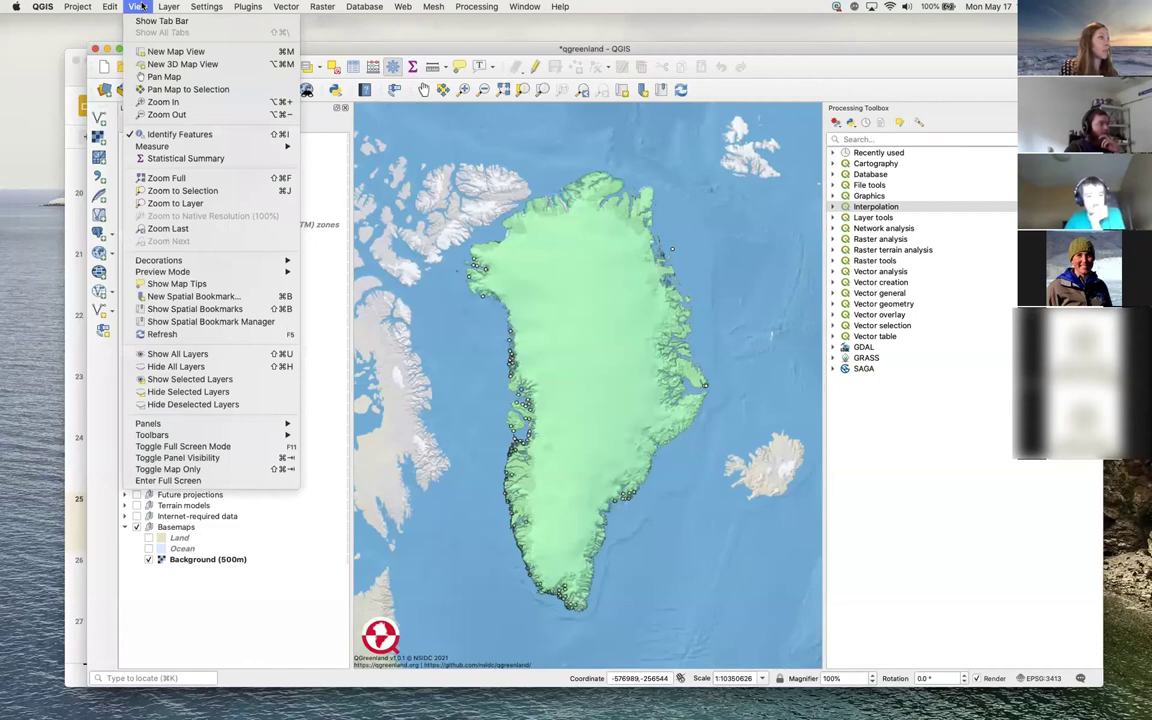
{"action": "mouse_move", "coordinate": [194, 440]}
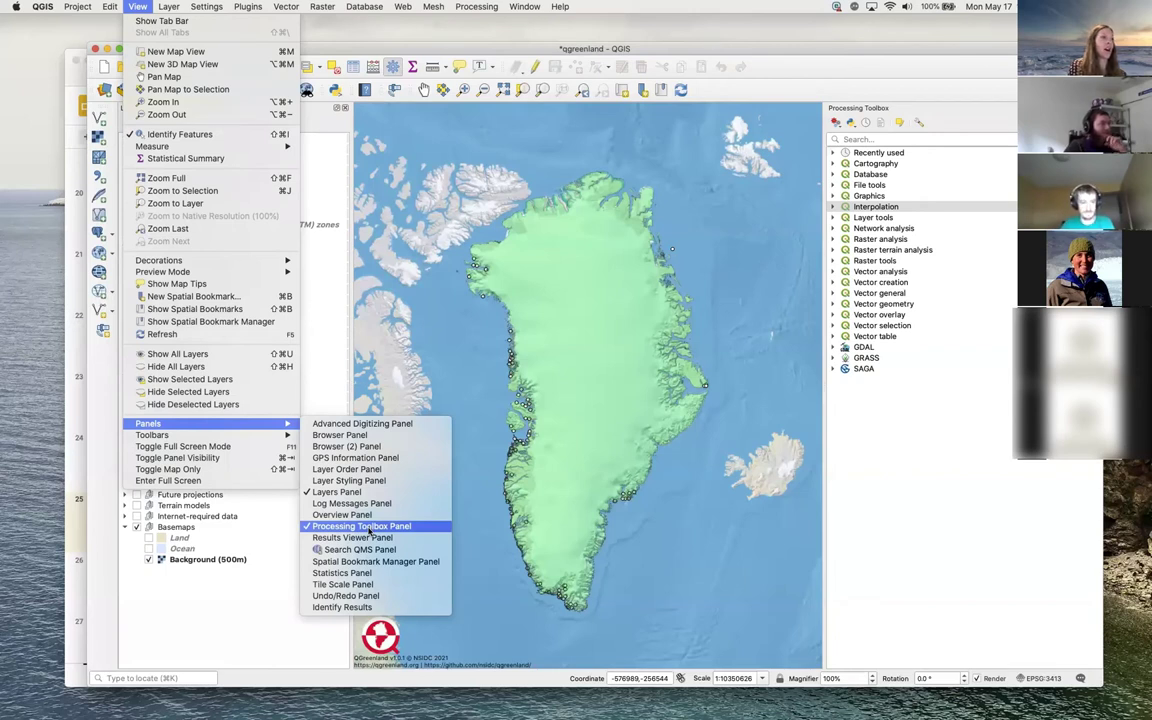
{"action": "left_click", "coordinate": [956, 414]}
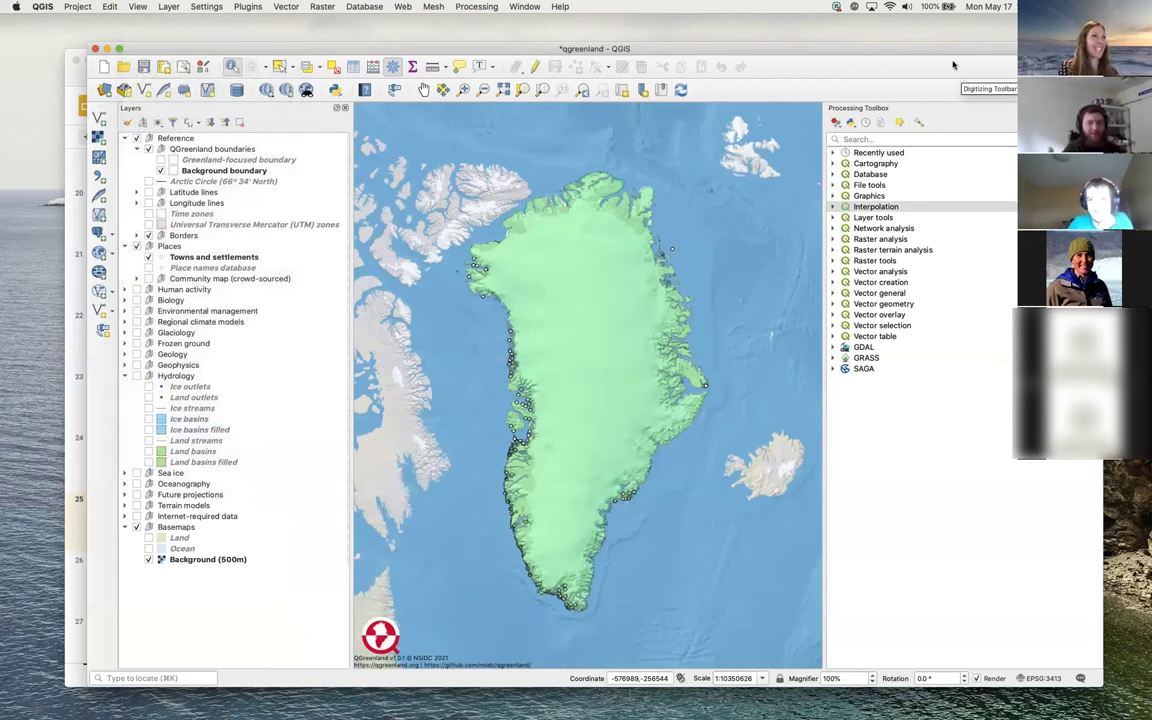
{"action": "left_click_drag", "start_coordinate": [941, 53], "coordinate": [937, 53]}
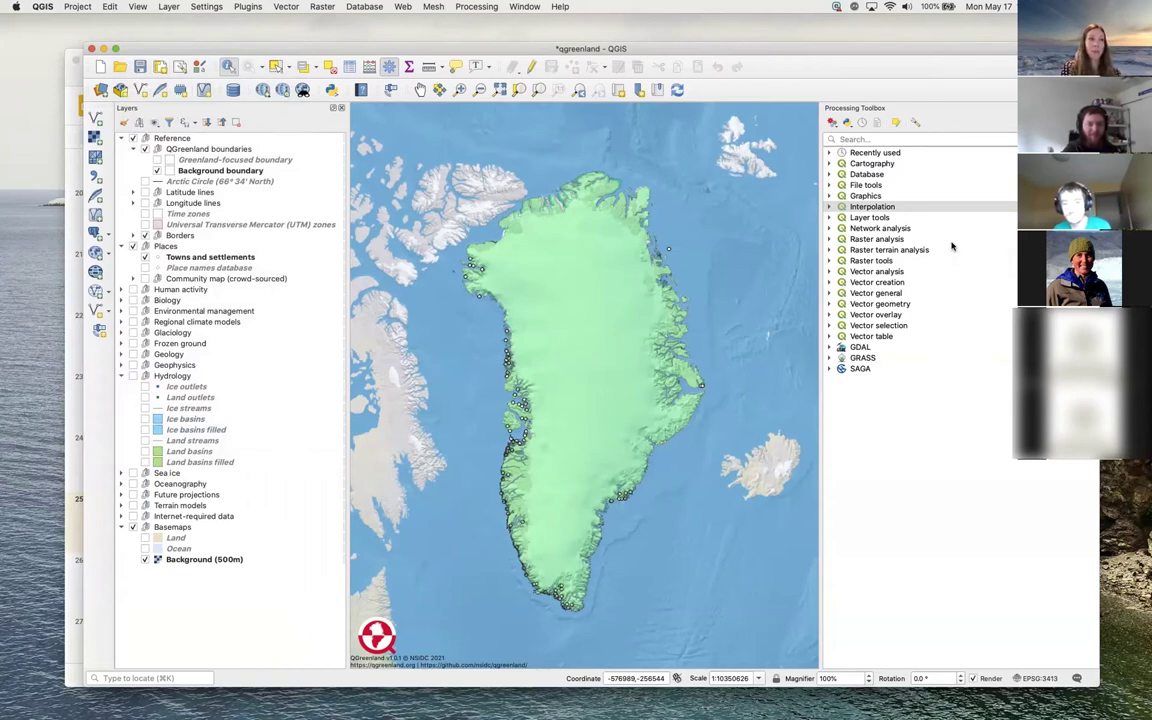
Open the Select by attribute tool from the toolbox's Vector selection group and move its dialog higher
{"action": "left_click", "coordinate": [828, 325]}
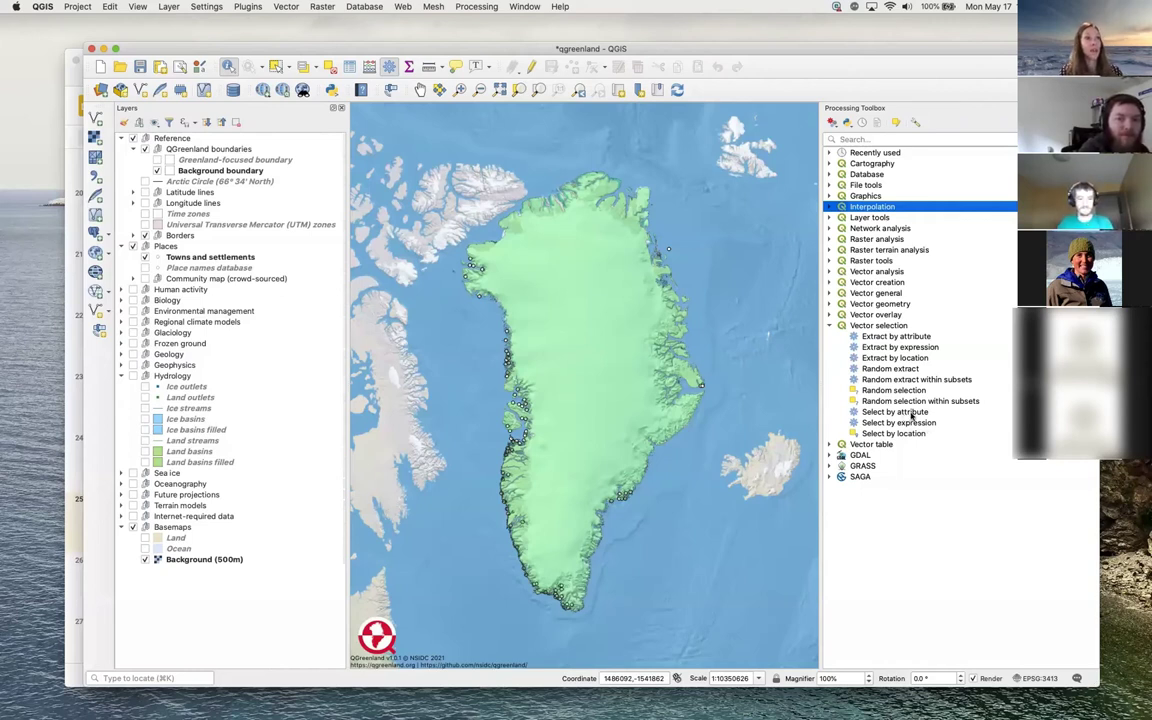
{"action": "double_click", "coordinate": [912, 416]}
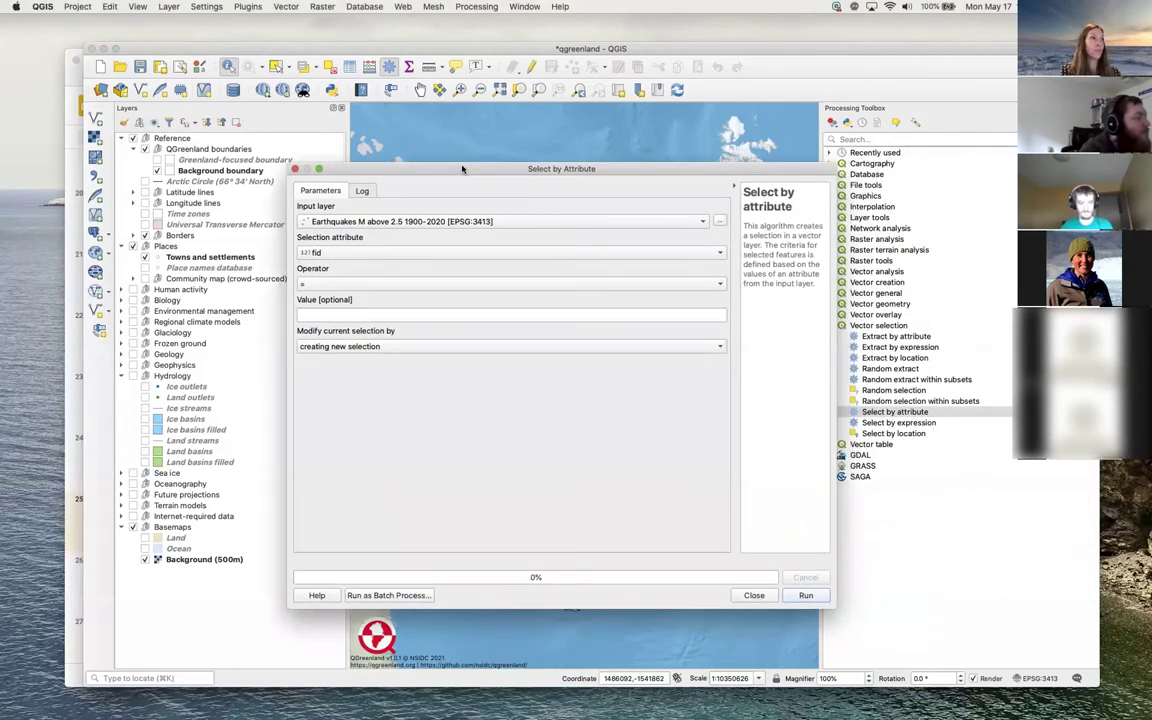
{"action": "left_click_drag", "start_coordinate": [462, 168], "coordinate": [462, 136]}
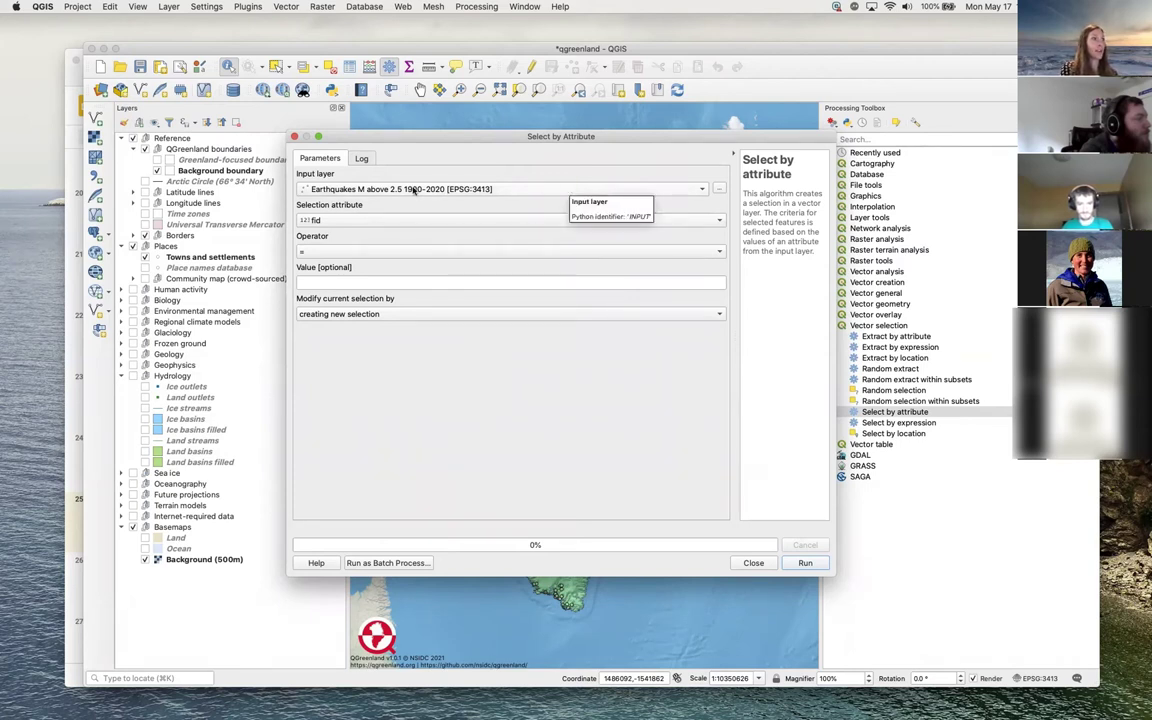
Set the Select by Attribute input layer to Populated places [EPSG:3413] and move the dialog slightly aside
{"action": "left_click", "coordinate": [702, 190]}
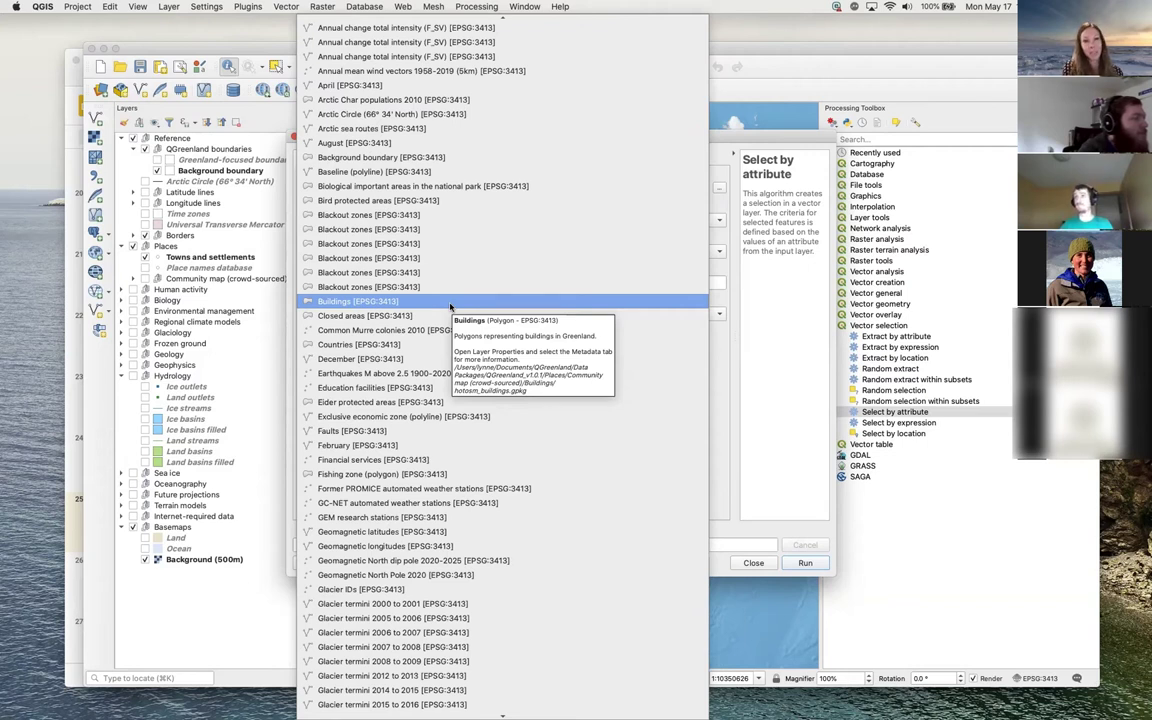
{"action": "scroll", "coordinate": [413, 335], "scroll_direction": "down", "scroll_amount": 2}
{"action": "scroll", "coordinate": [413, 335], "scroll_direction": "down", "scroll_amount": 5}
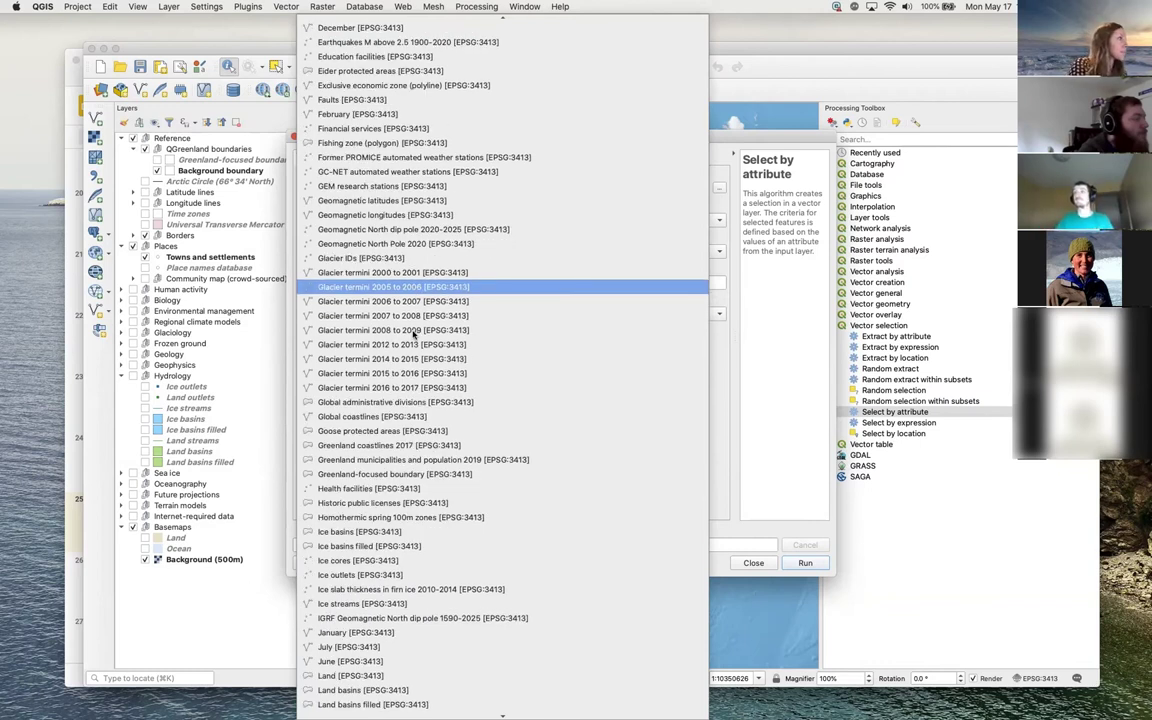
{"action": "scroll", "coordinate": [413, 335], "scroll_direction": "down", "scroll_amount": 1}
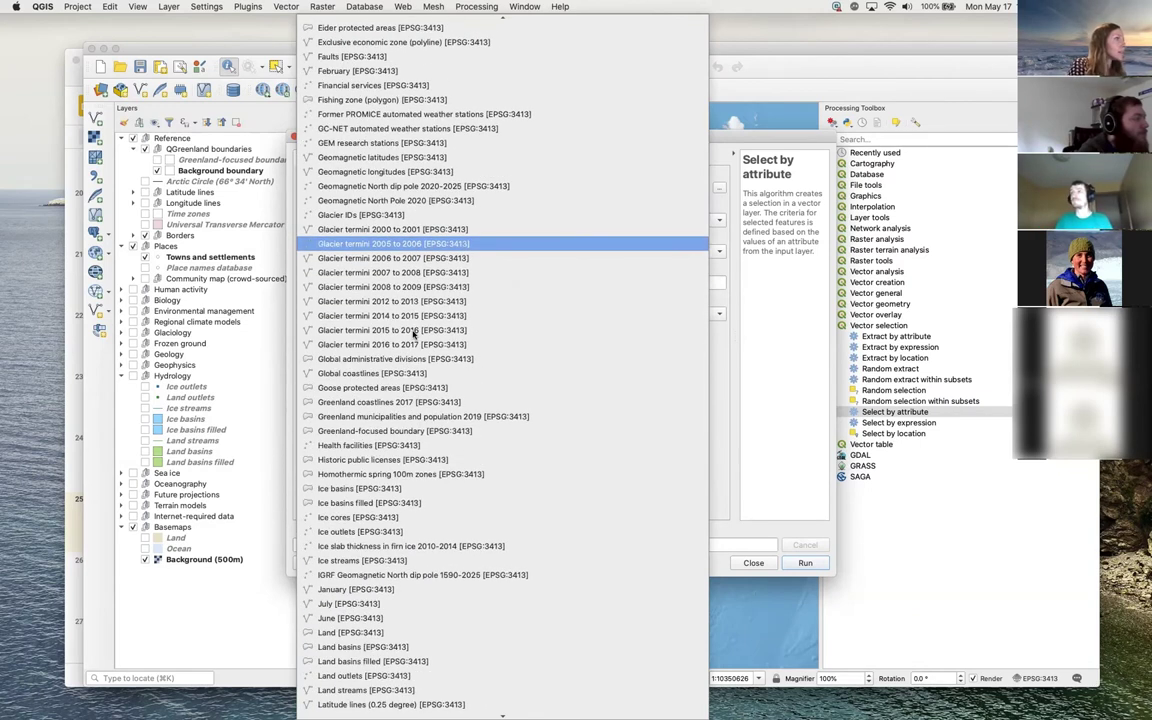
{"action": "scroll", "coordinate": [413, 335], "scroll_direction": "down", "scroll_amount": 1}
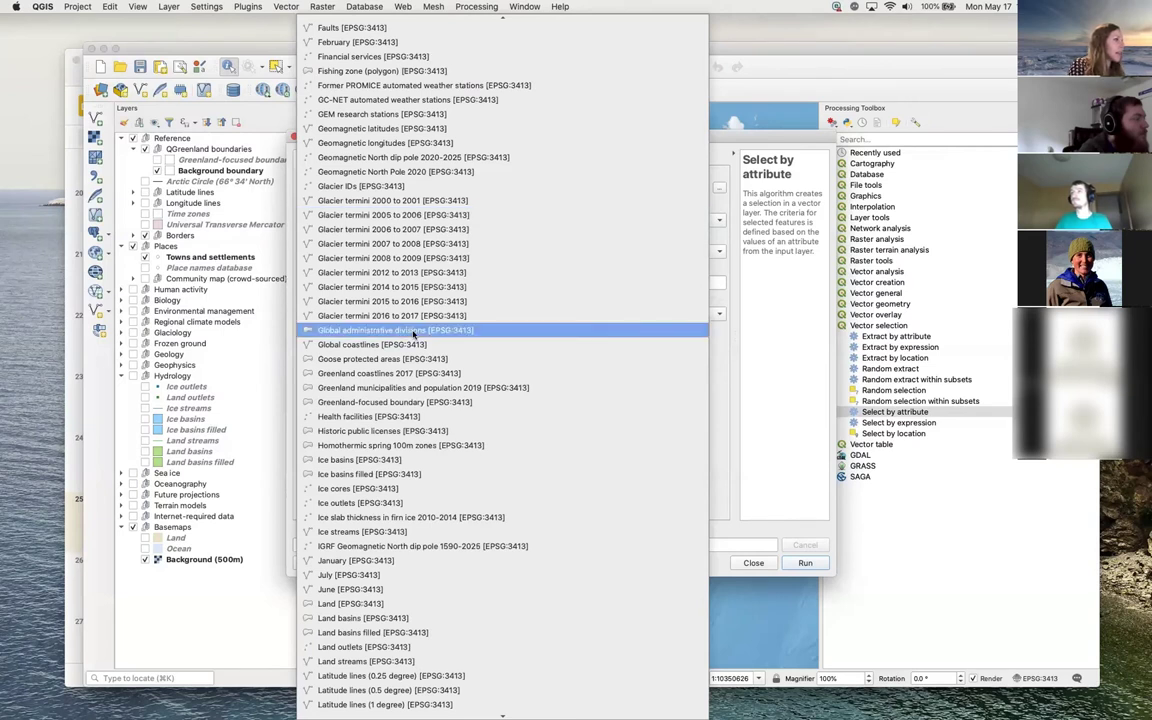
{"action": "scroll", "coordinate": [413, 340], "scroll_direction": "down", "scroll_amount": 15}
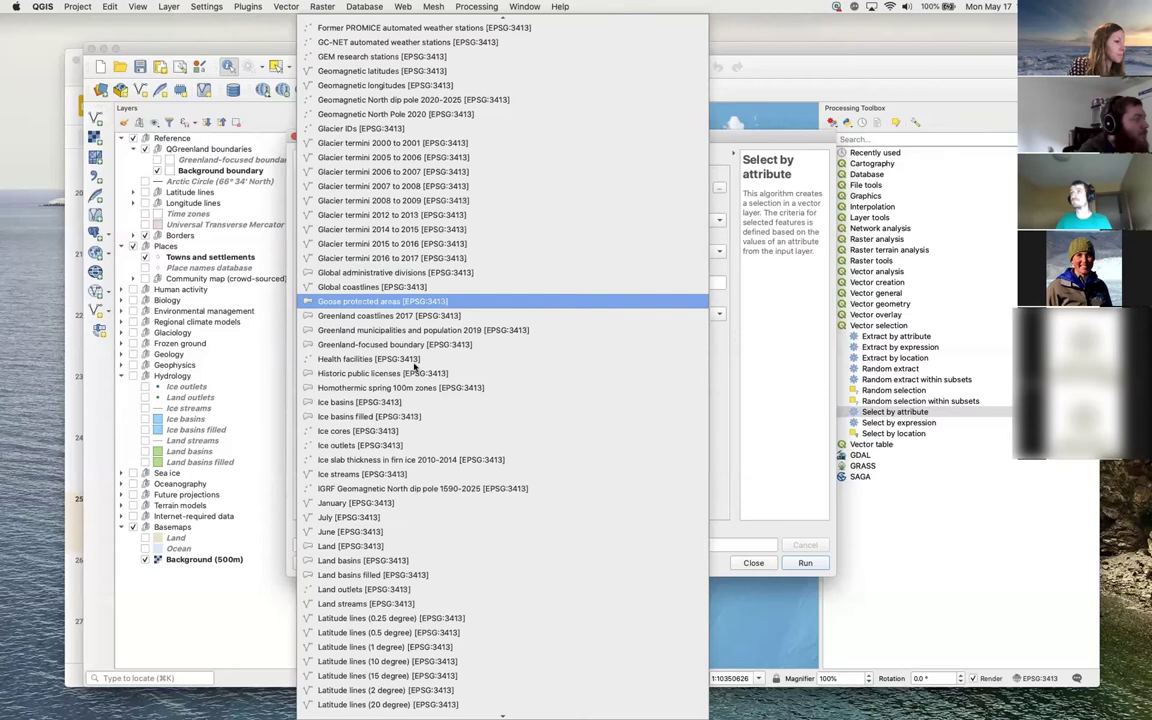
{"action": "scroll", "coordinate": [413, 367], "scroll_direction": "down", "scroll_amount": 20}
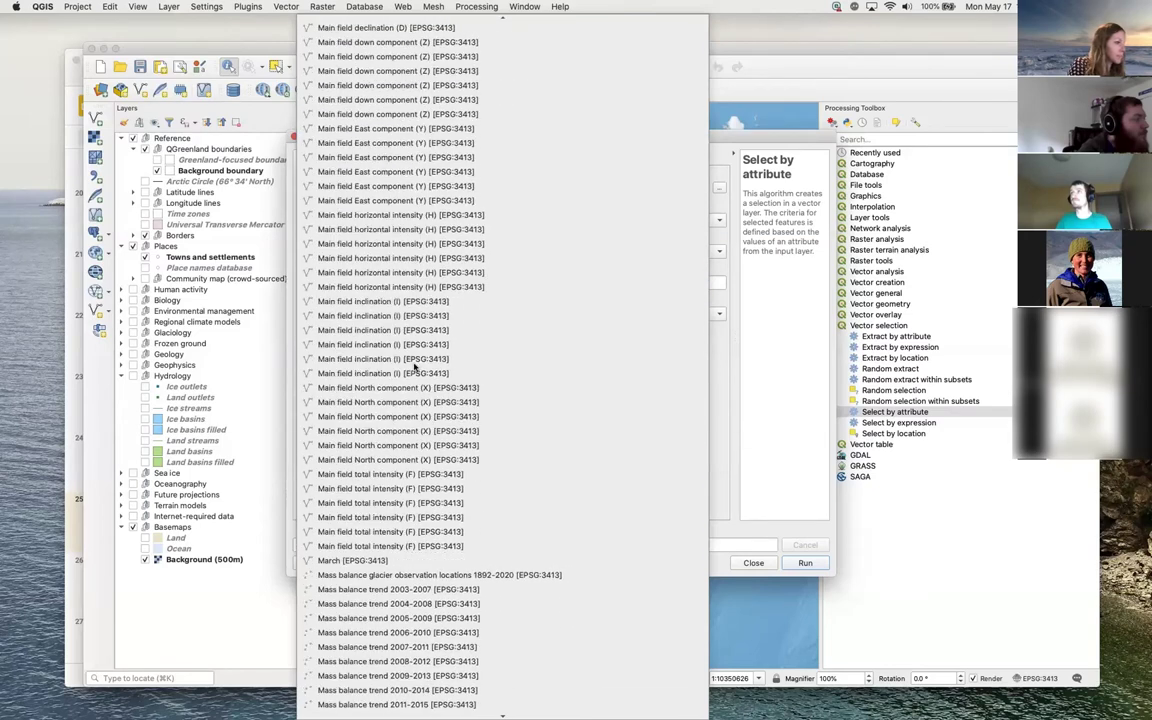
{"action": "scroll", "coordinate": [413, 367], "scroll_direction": "down", "scroll_amount": 1}
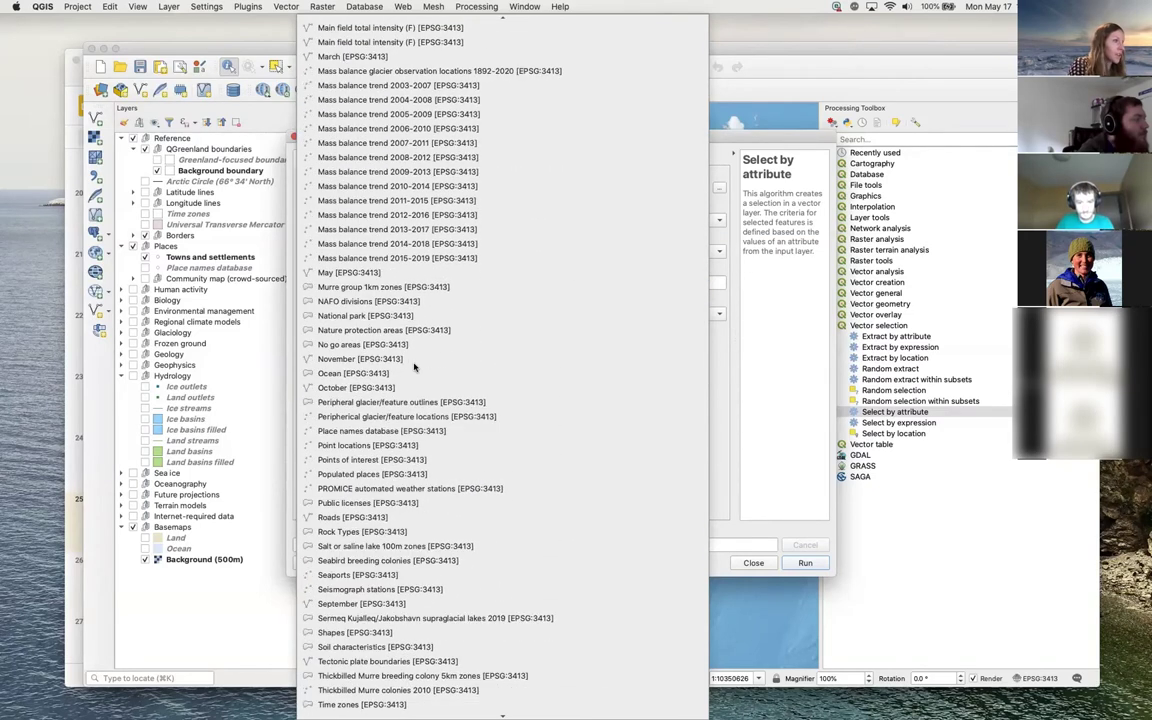
{"action": "left_click", "coordinate": [410, 476]}
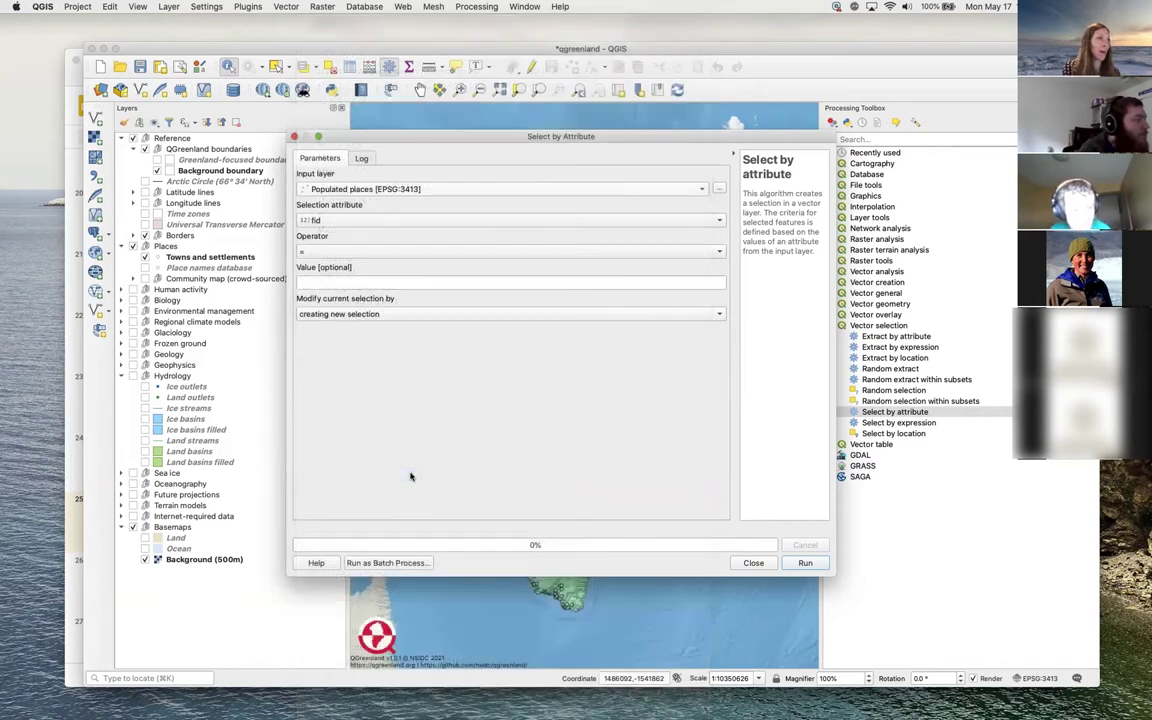
{"action": "left_click_drag", "start_coordinate": [438, 135], "coordinate": [526, 139]}
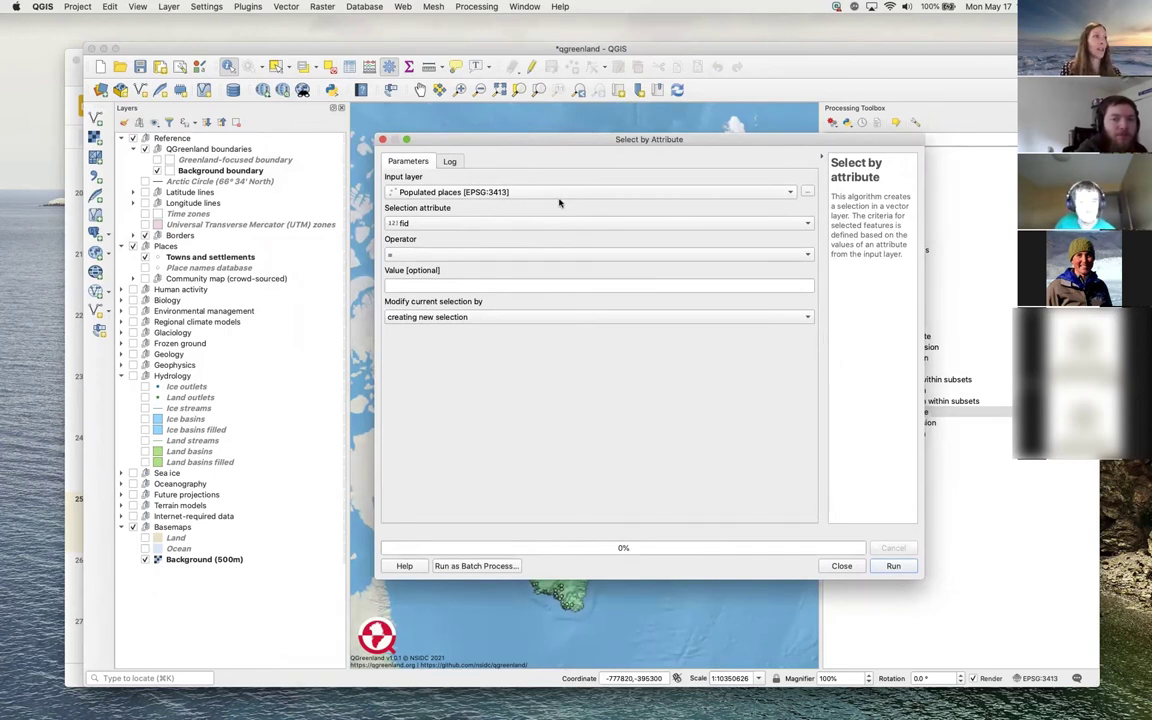
{"action": "left_click_drag", "start_coordinate": [527, 141], "coordinate": [503, 144]}
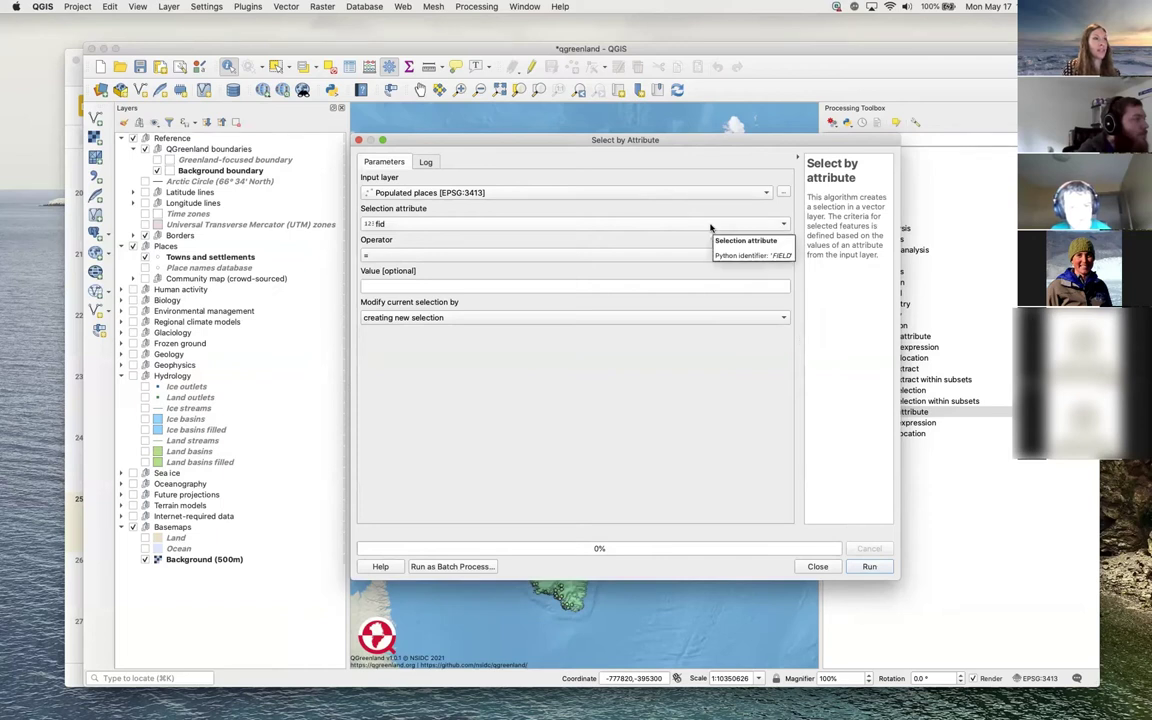
Select the populated places whose population attribute is greater than 5000, creating a new selection, and run the tool
{"action": "left_click", "coordinate": [784, 225]}
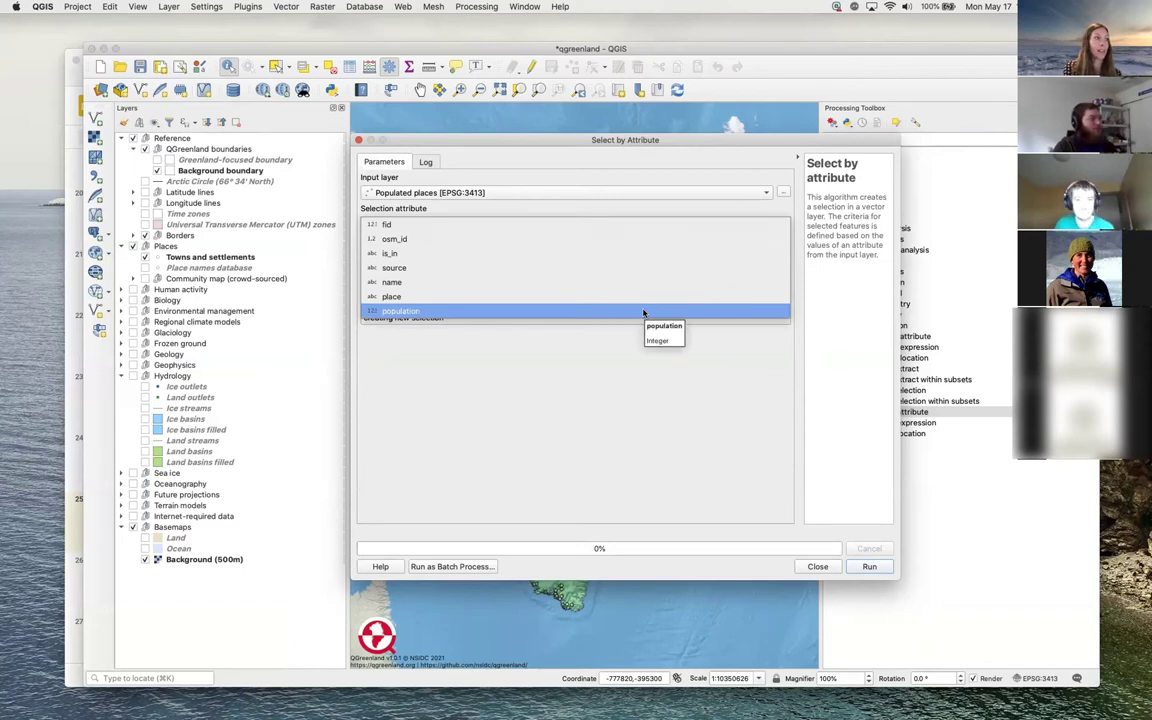
{"action": "left_click", "coordinate": [643, 313]}
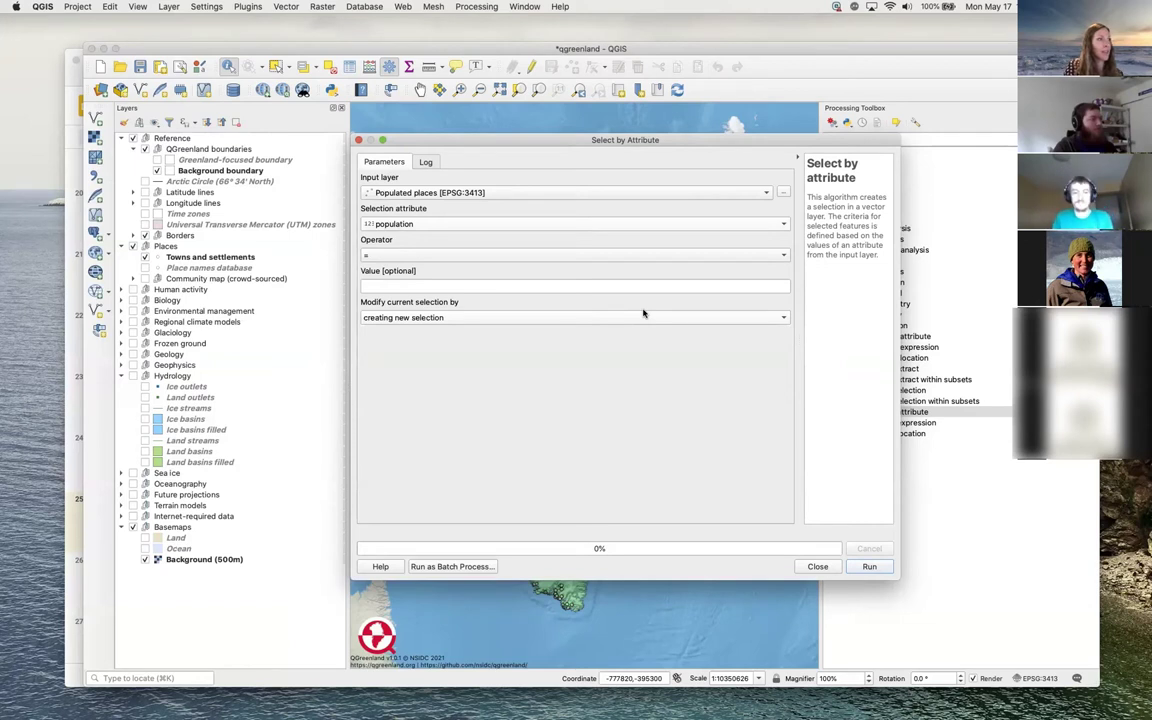
{"action": "left_click", "coordinate": [597, 258]}
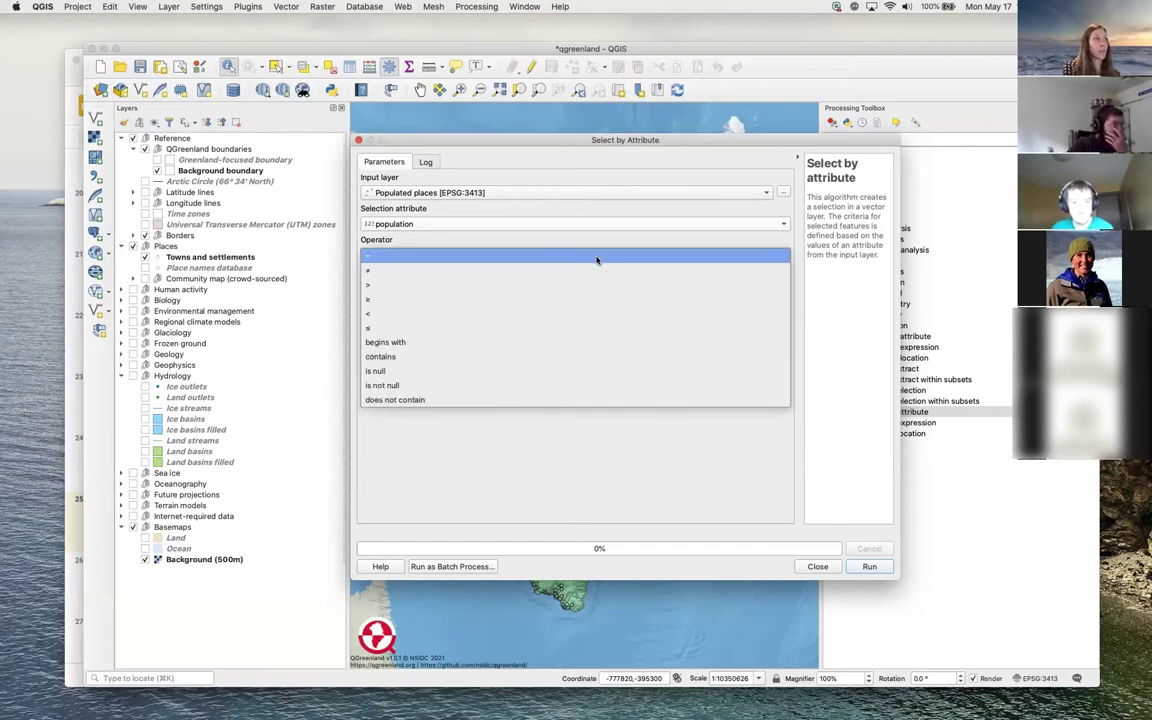
{"action": "left_click", "coordinate": [597, 284]}
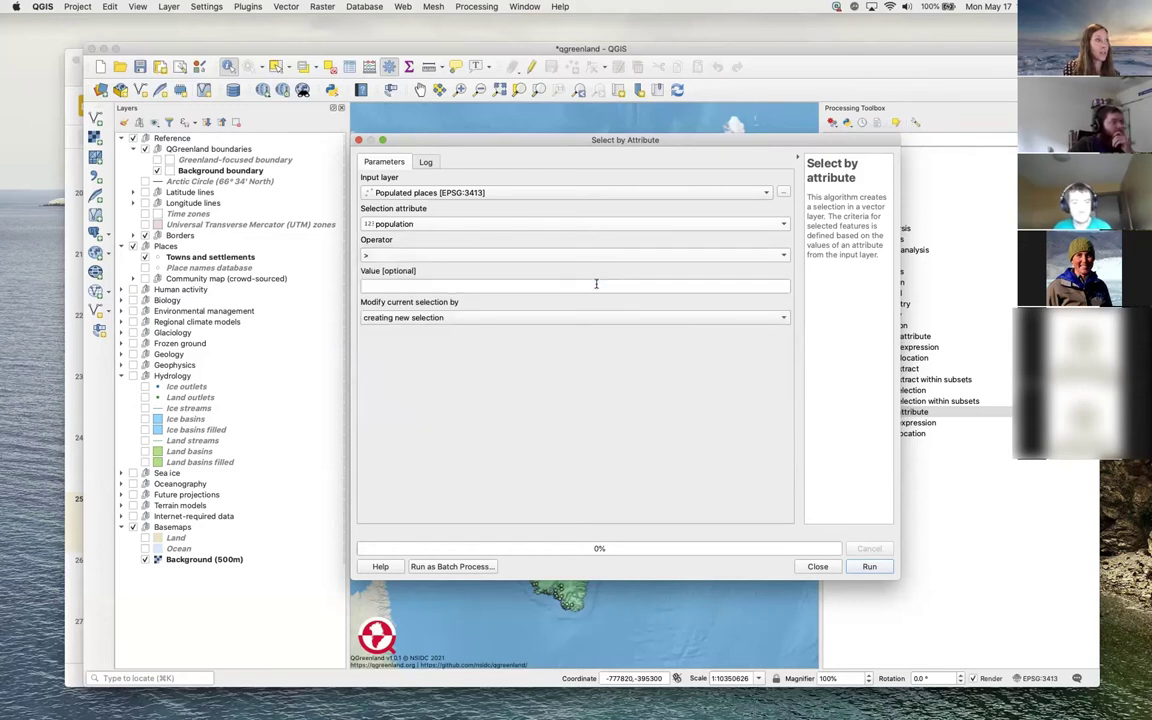
{"action": "left_click", "coordinate": [596, 284]}
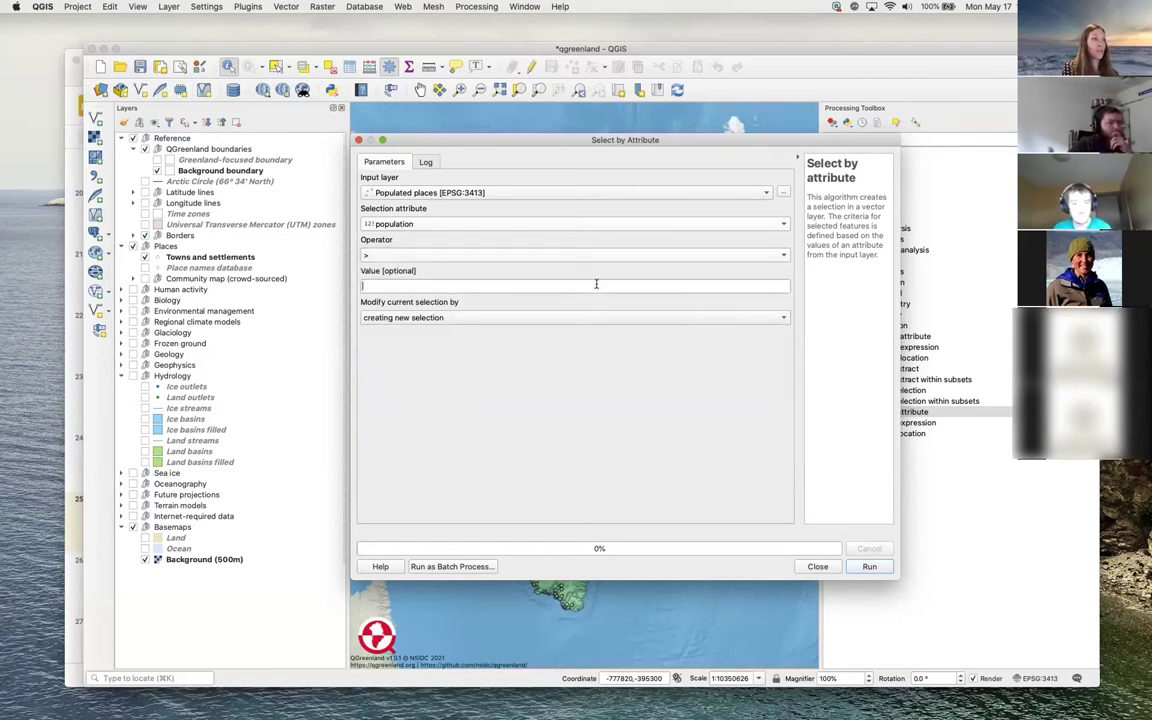
{"action": "type", "text": "5000"}
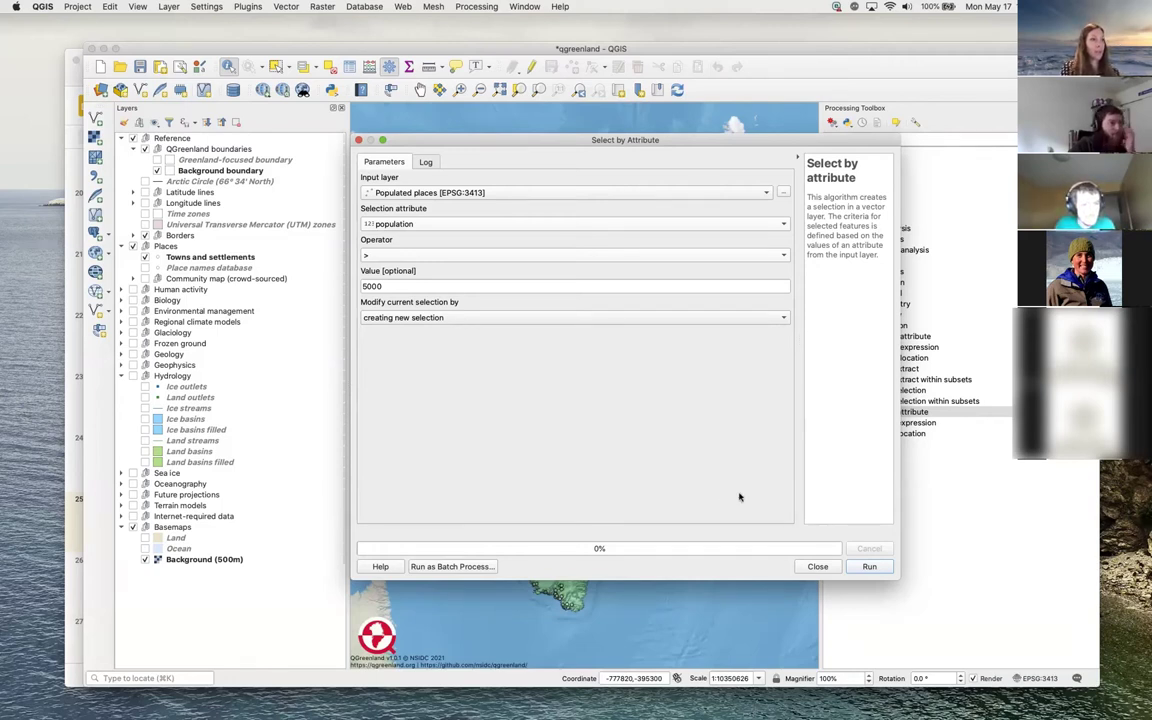
{"action": "left_click", "coordinate": [870, 567]}
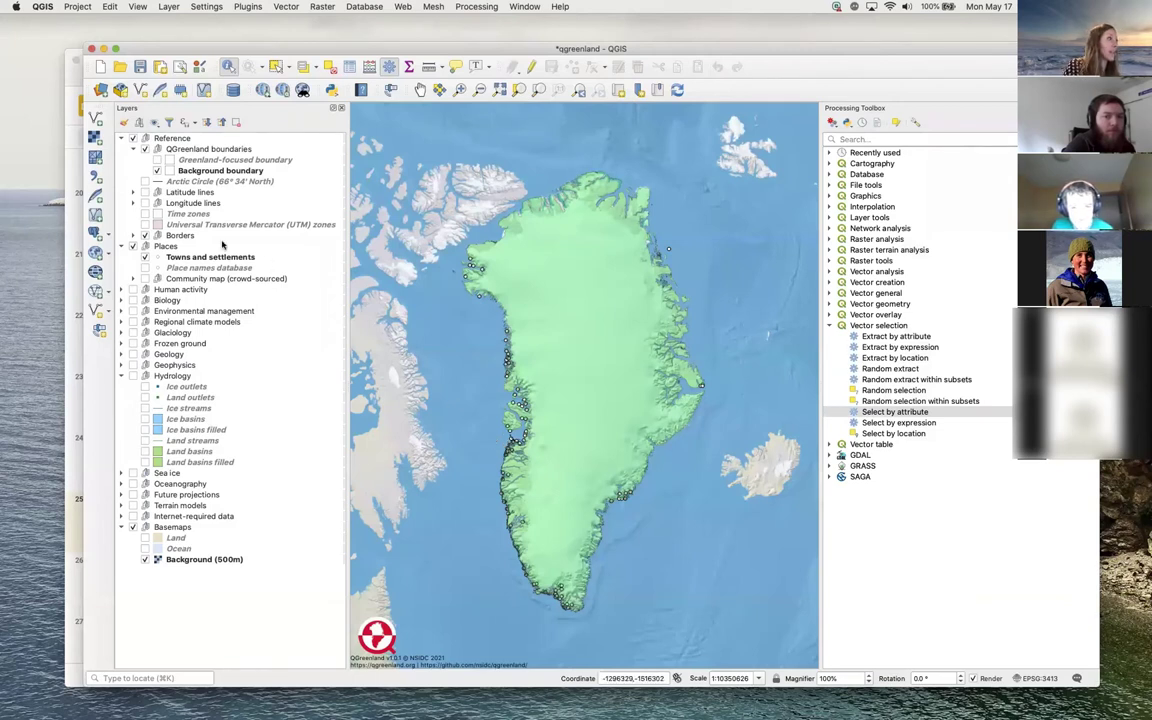
Show the Populated places layer from the Community map (crowd-sourced) group and hide the Towns and settlements layer
{"action": "left_click", "coordinate": [133, 279]}
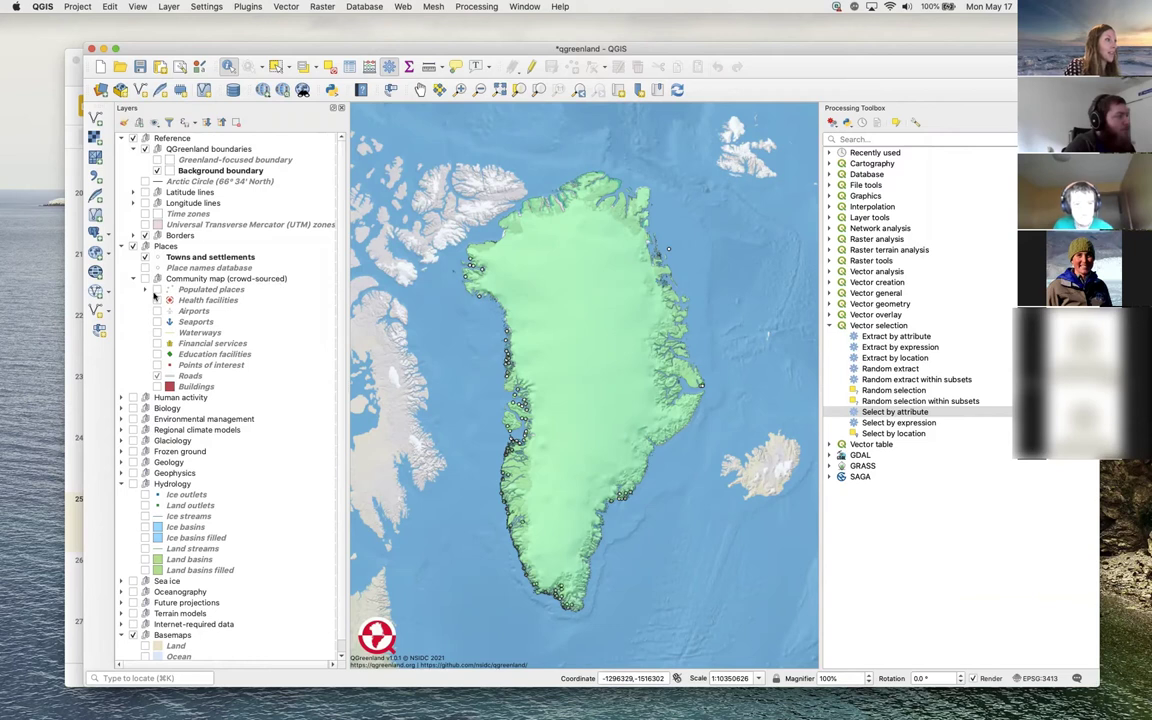
{"action": "left_click", "coordinate": [156, 289]}
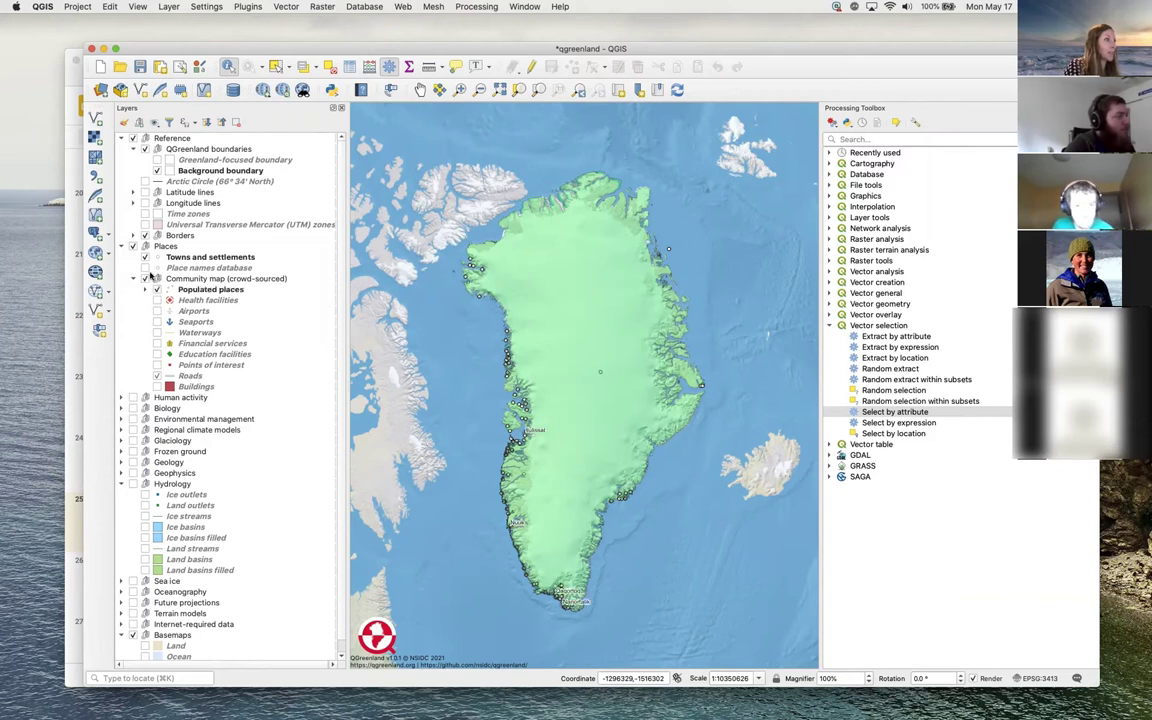
{"action": "left_click", "coordinate": [145, 258]}
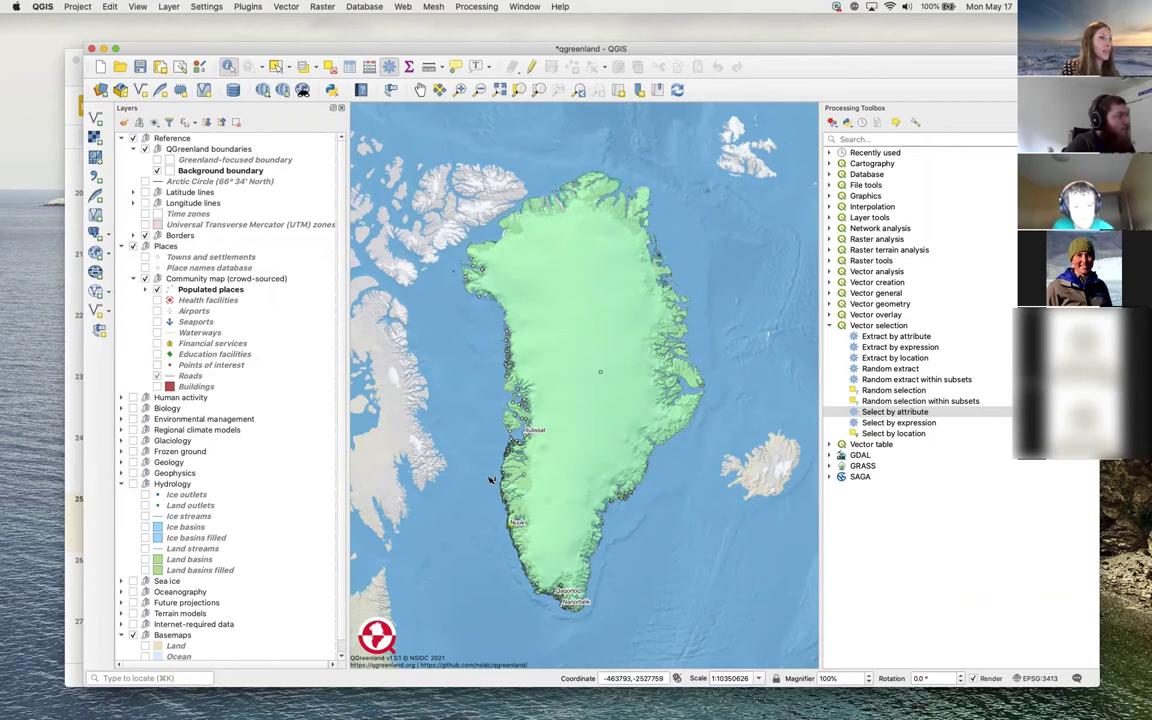
Examine the selected populated places on the map around Nuuk and along Greenland's west coast
{"action": "scroll", "coordinate": [490, 480], "scroll_direction": "up", "scroll_amount": 1}
{"action": "scroll", "coordinate": [488, 481], "scroll_direction": "up", "scroll_amount": 2}
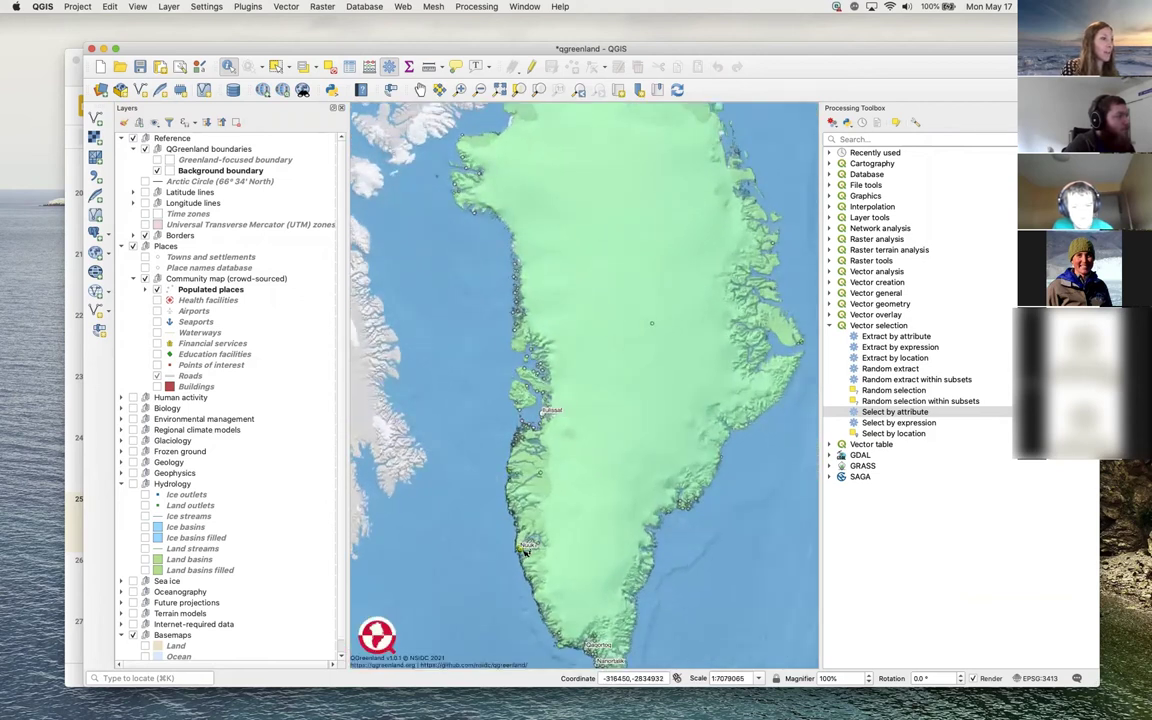
{"action": "scroll", "coordinate": [522, 545], "scroll_direction": "up", "scroll_amount": 2}
{"action": "scroll", "coordinate": [526, 556], "scroll_direction": "up", "scroll_amount": 4}
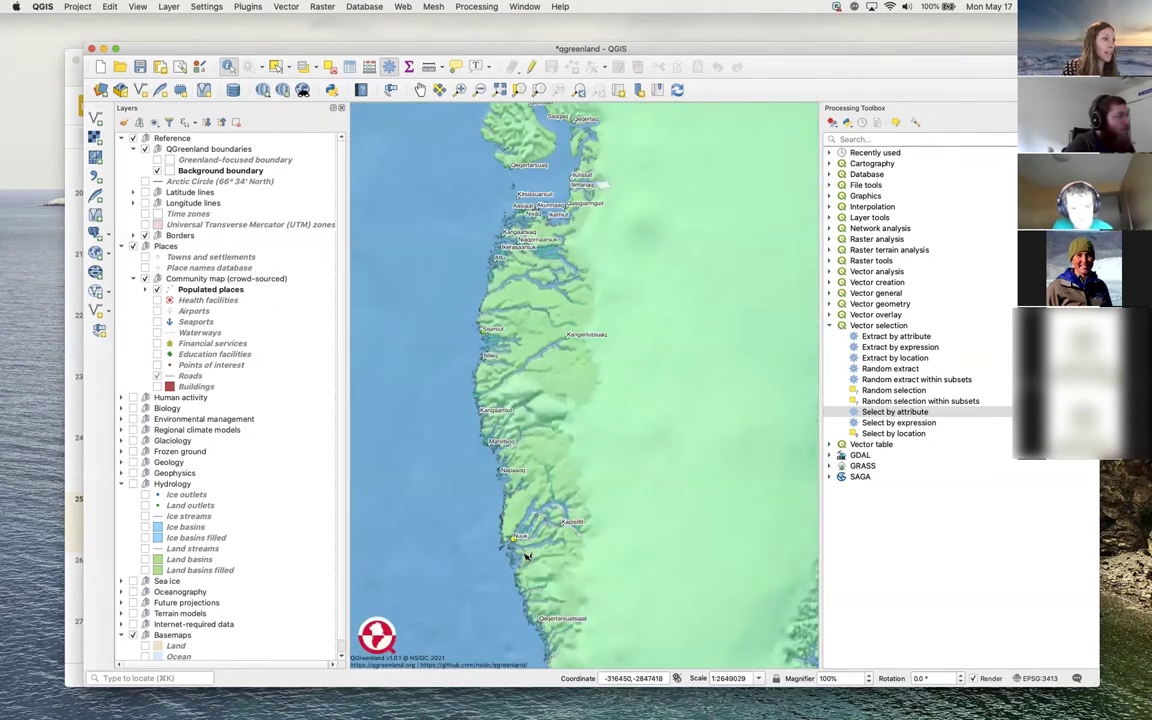
{"action": "scroll", "coordinate": [525, 552], "scroll_direction": "up", "scroll_amount": 3}
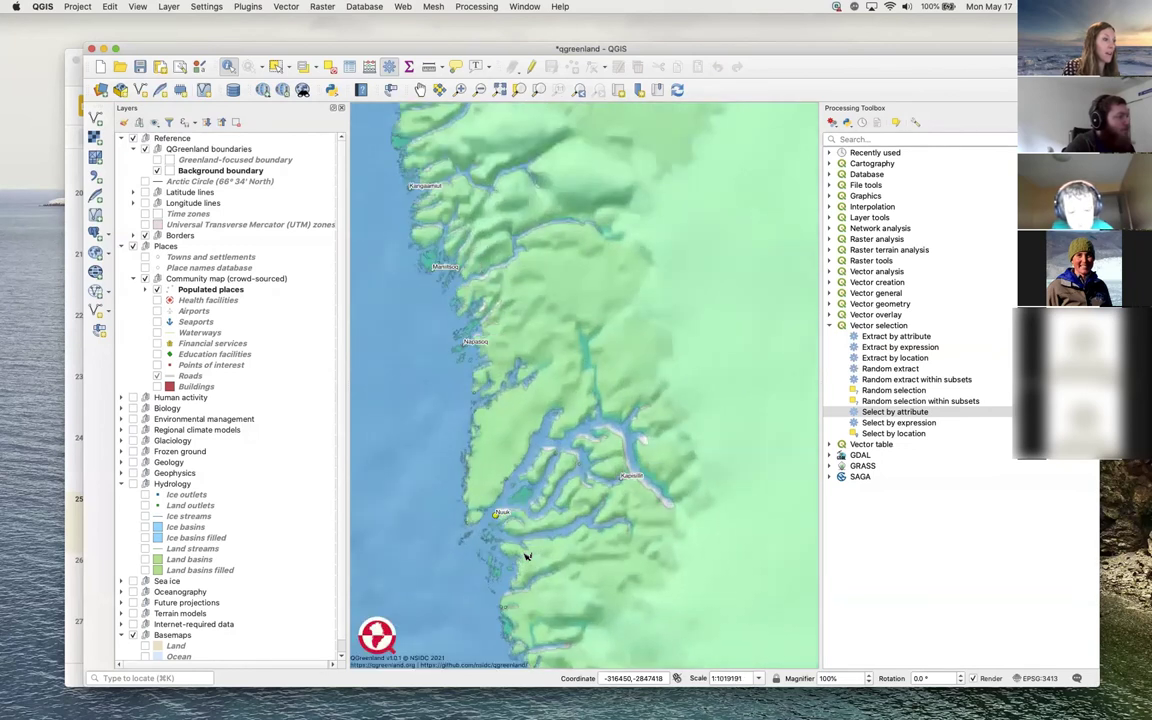
{"action": "scroll", "coordinate": [505, 525], "scroll_direction": "up", "scroll_amount": 1}
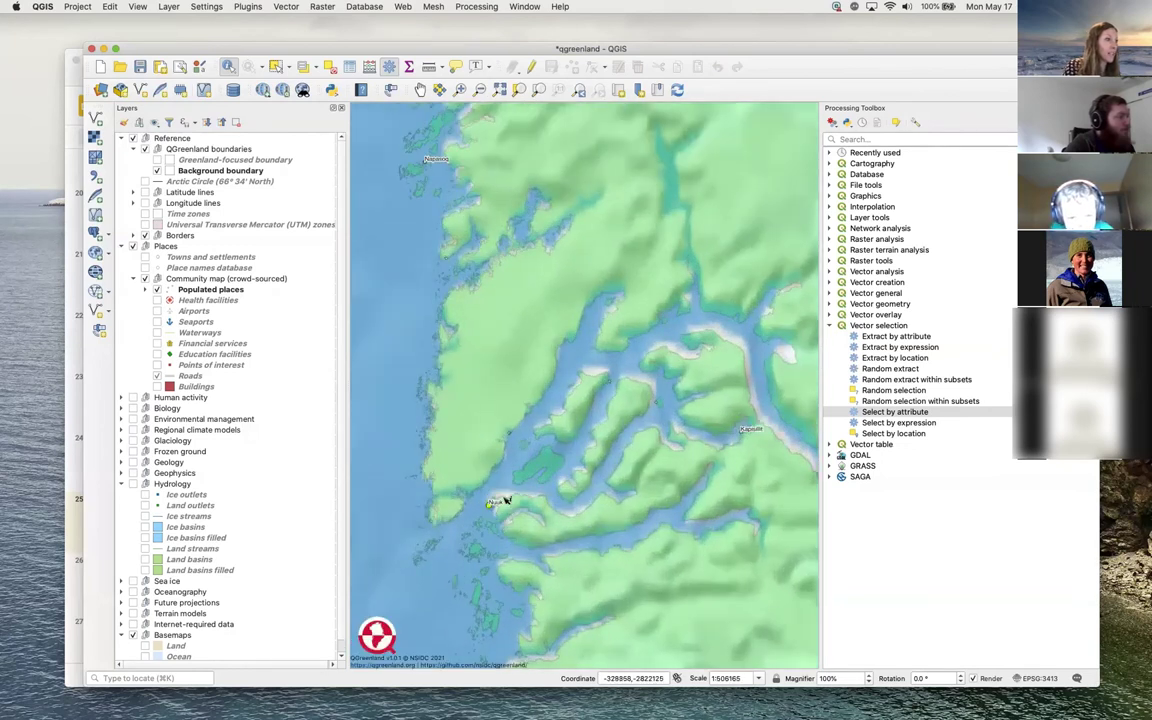
{"action": "scroll", "coordinate": [503, 517], "scroll_direction": "down", "scroll_amount": 2}
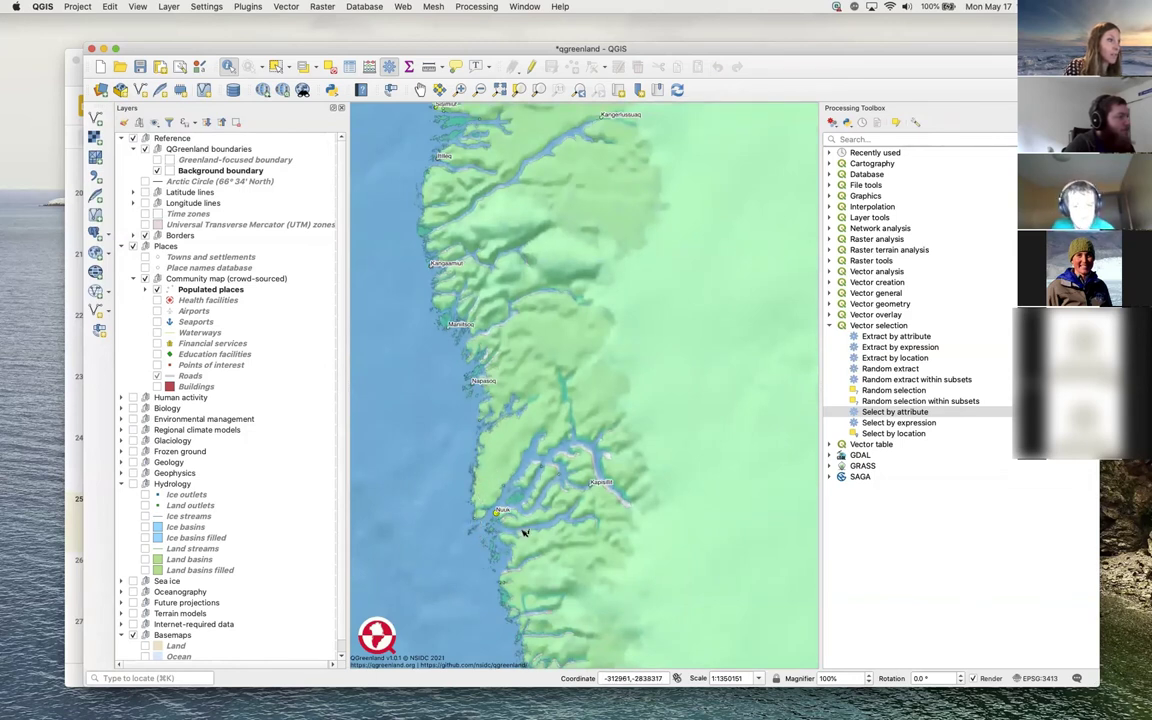
{"action": "scroll", "coordinate": [513, 460], "scroll_direction": "down", "scroll_amount": 2}
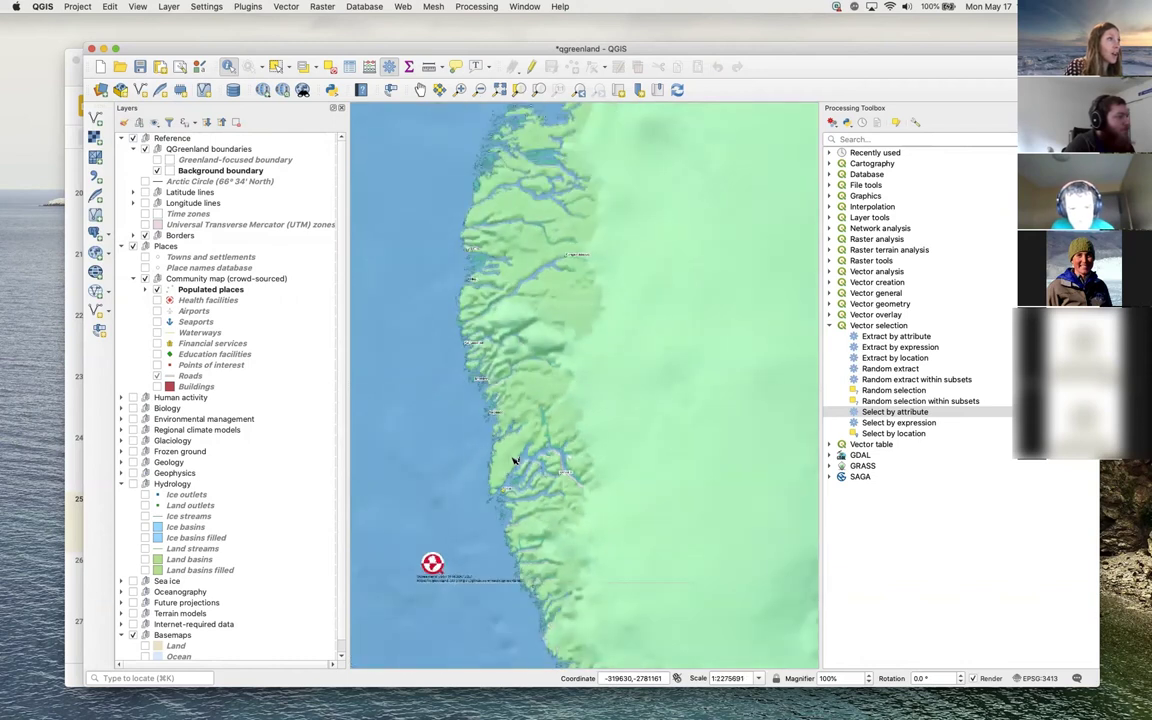
{"action": "scroll", "coordinate": [513, 460], "scroll_direction": "down", "scroll_amount": 2}
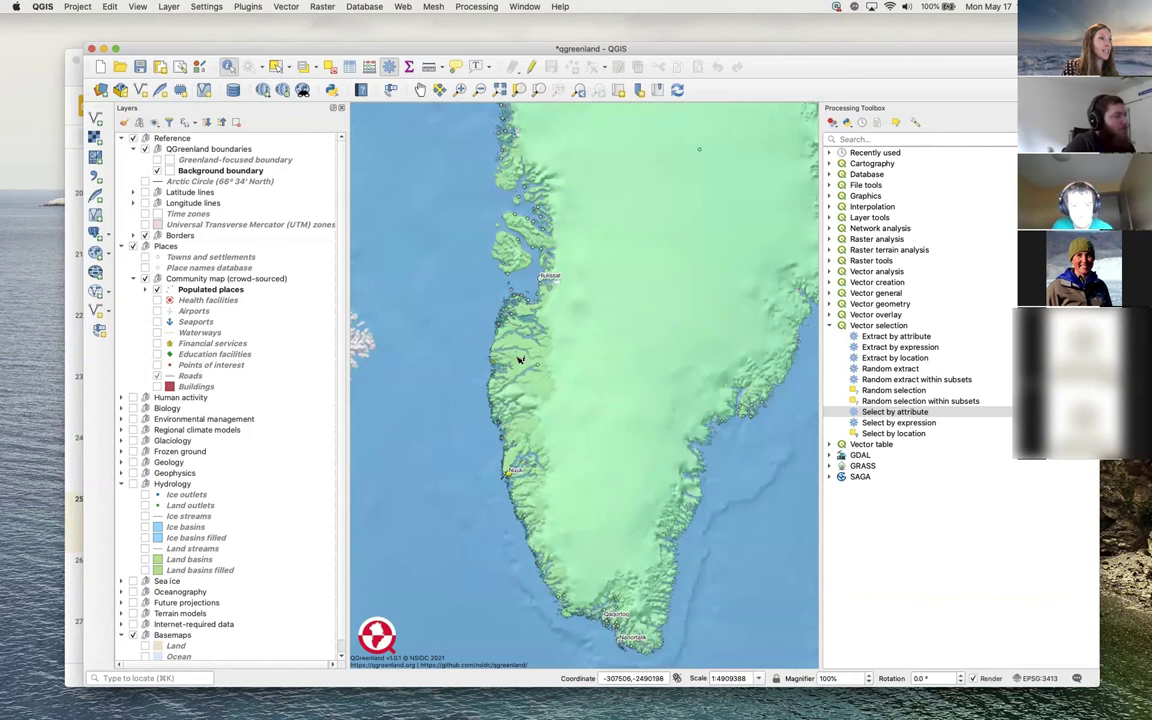
{"action": "scroll", "coordinate": [519, 360], "scroll_direction": "down", "scroll_amount": 1}
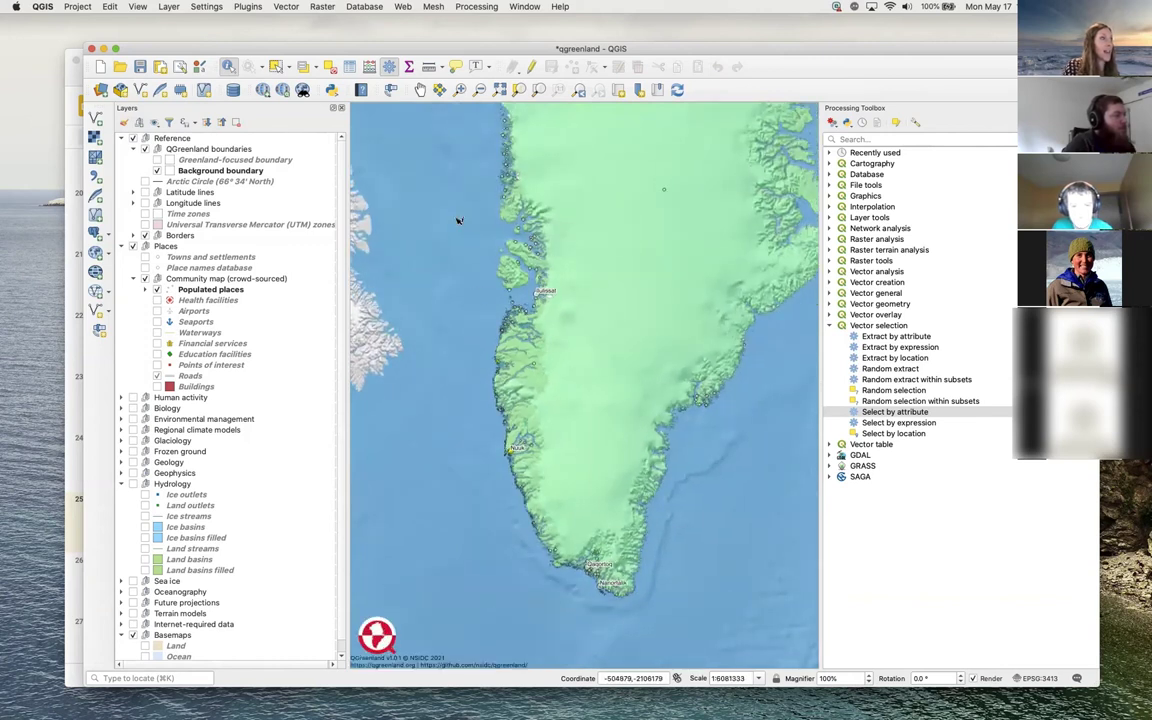
{"action": "left_click", "coordinate": [419, 90]}
{"action": "left_click_drag", "start_coordinate": [479, 205], "coordinate": [469, 363]}
{"action": "left_click_drag", "start_coordinate": [488, 412], "coordinate": [464, 289]}
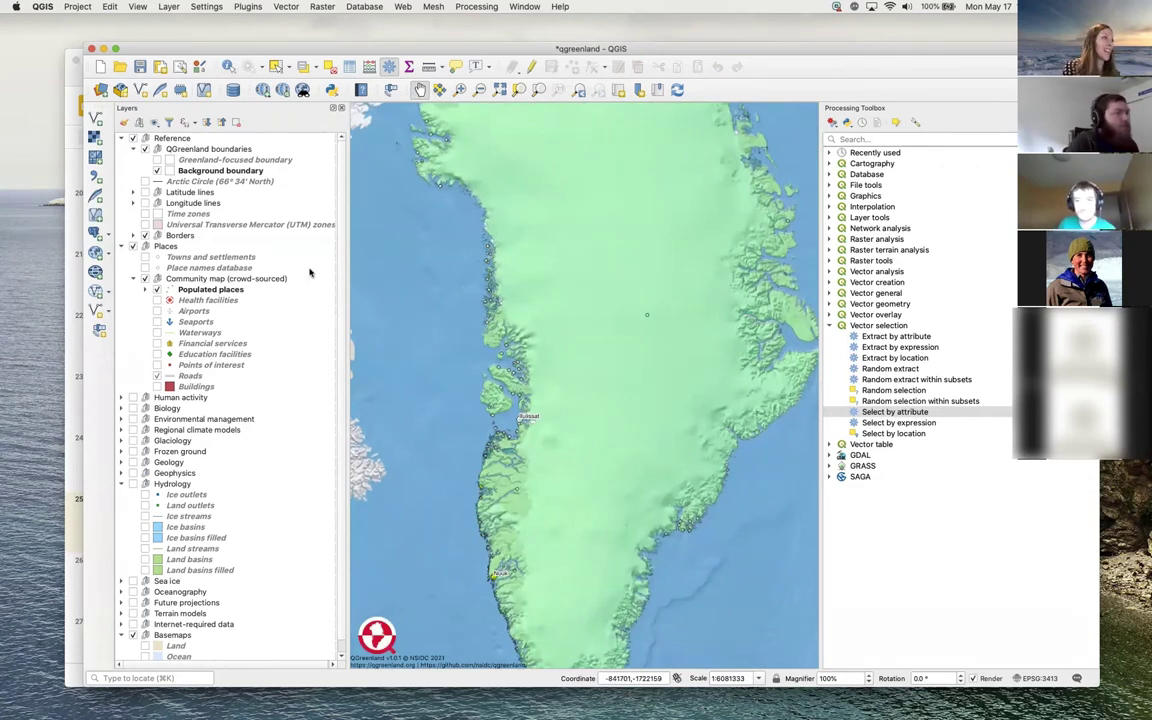
View only the selected features in the Populated places attribute table, then close the table
{"action": "mouse_move", "coordinate": [310, 272]}
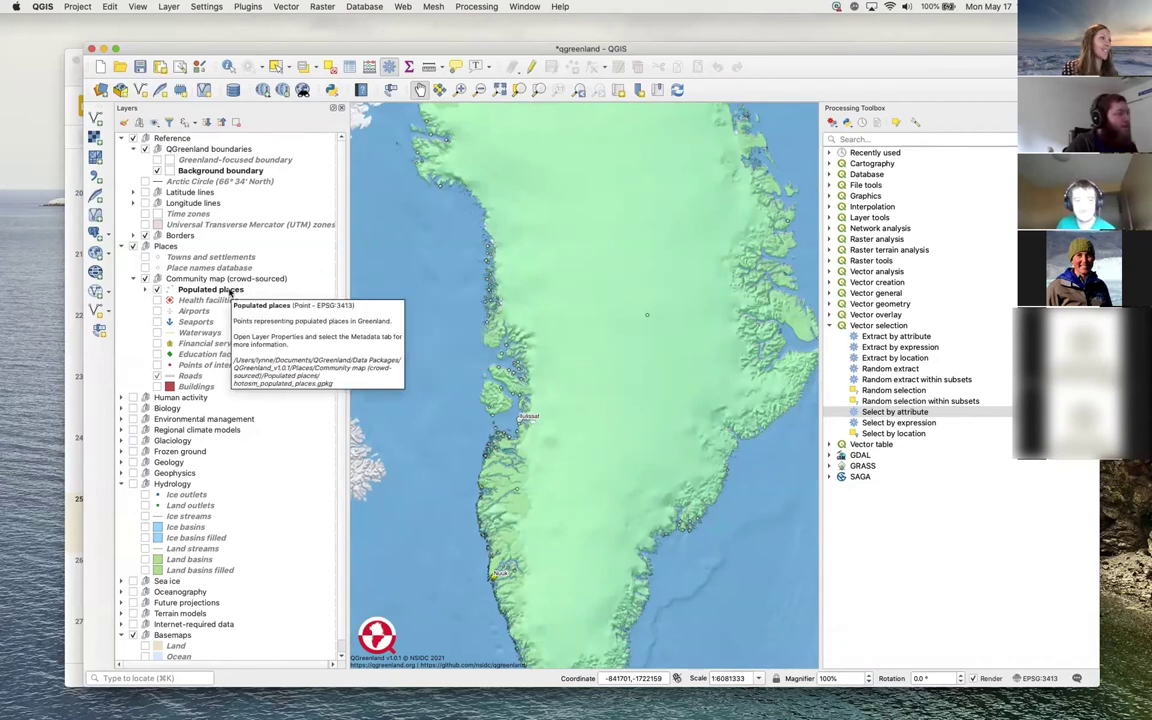
{"action": "right_click", "coordinate": [231, 290]}
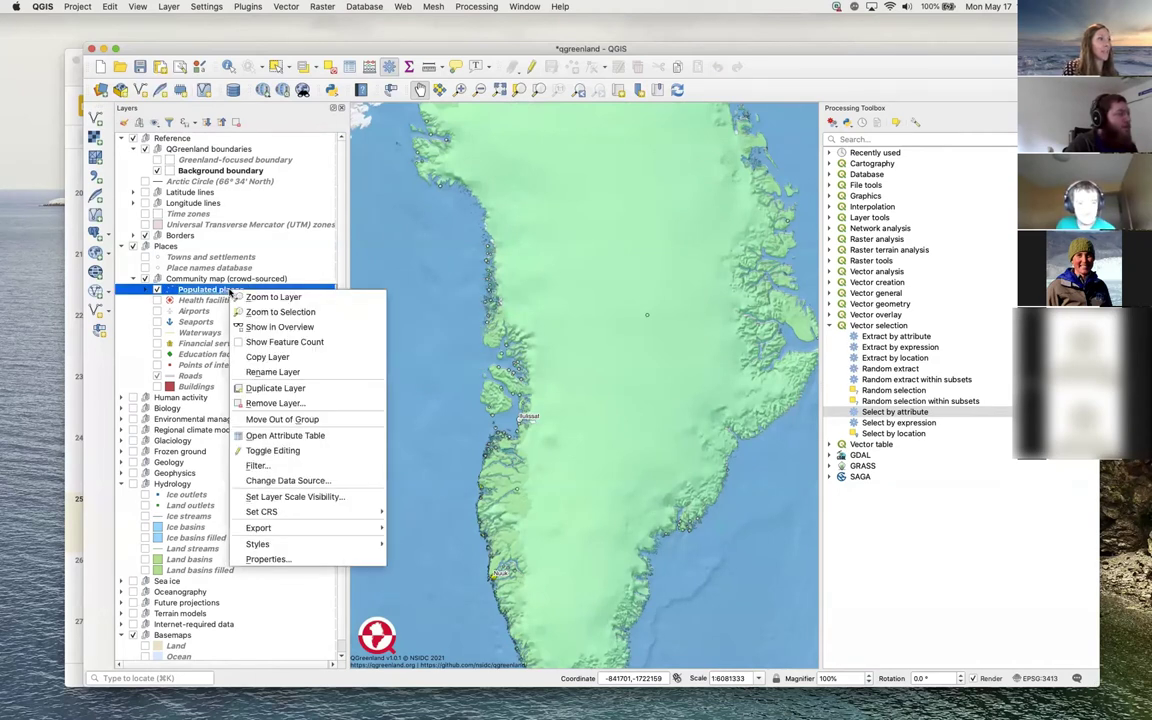
{"action": "left_click", "coordinate": [285, 436]}
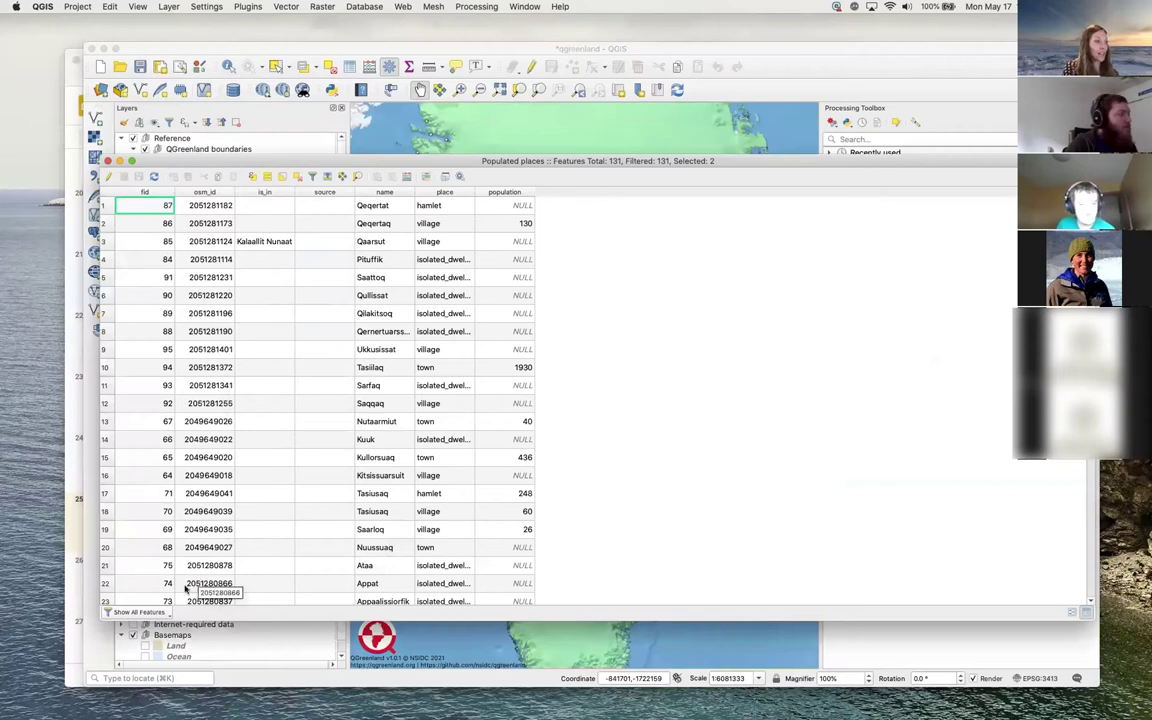
{"action": "left_click", "coordinate": [149, 615]}
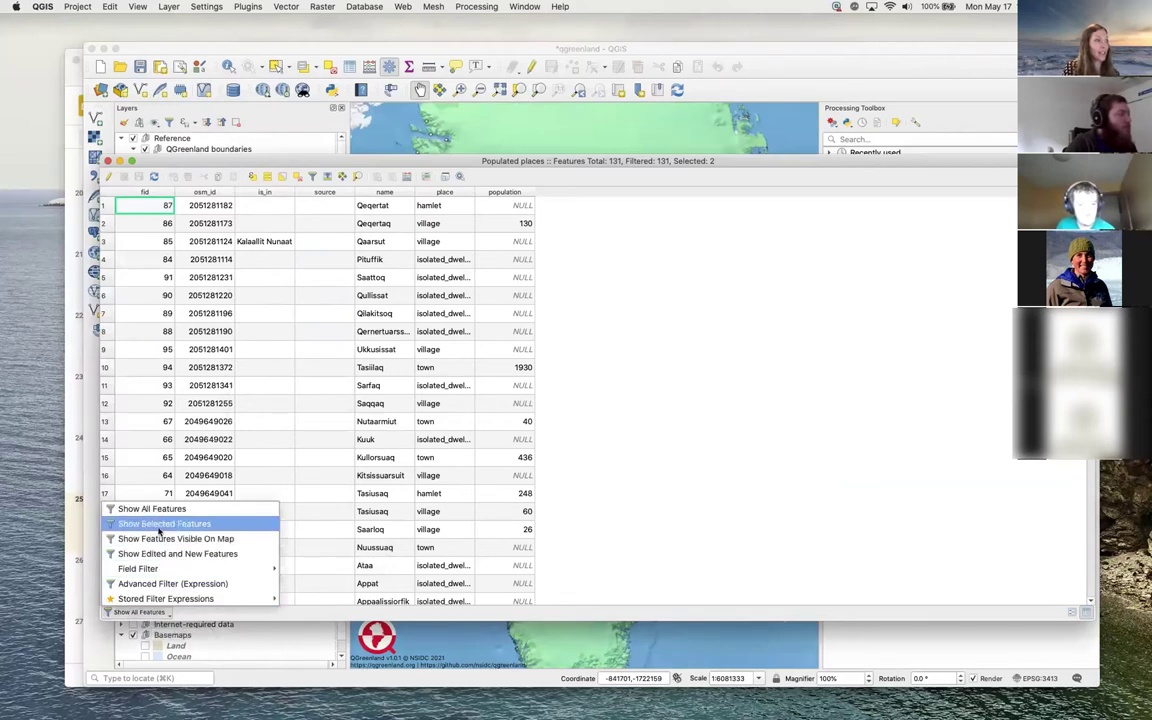
{"action": "left_click", "coordinate": [158, 524]}
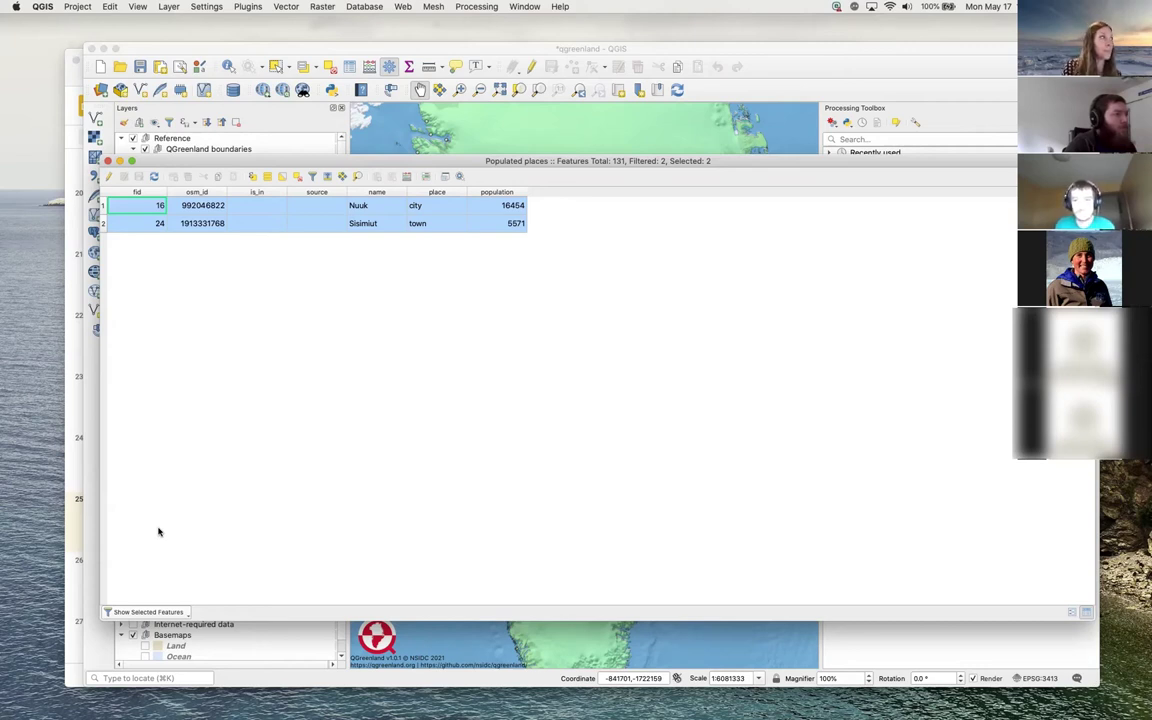
{"action": "left_click", "coordinate": [108, 161]}
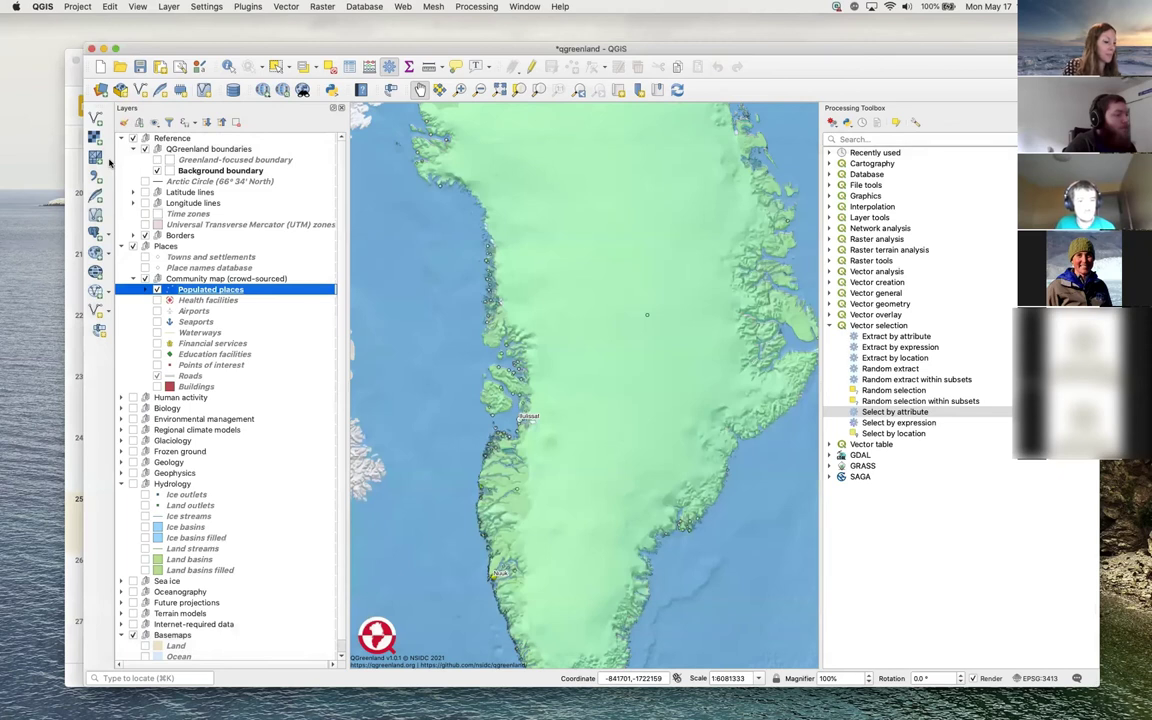
Switch to Safari and review Practice Task #3: Select By Attribute in the Workshop practice tasks document
{"action": "left_click", "coordinate": [382, 206]}
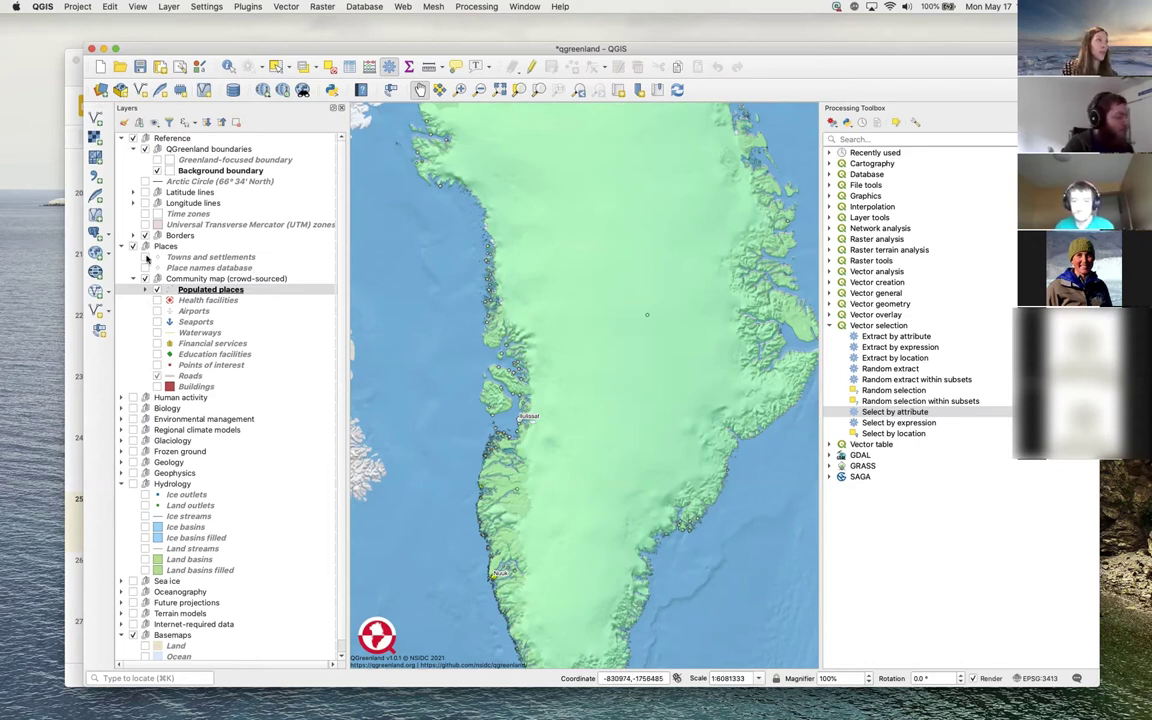
{"action": "left_click", "coordinate": [68, 252]}
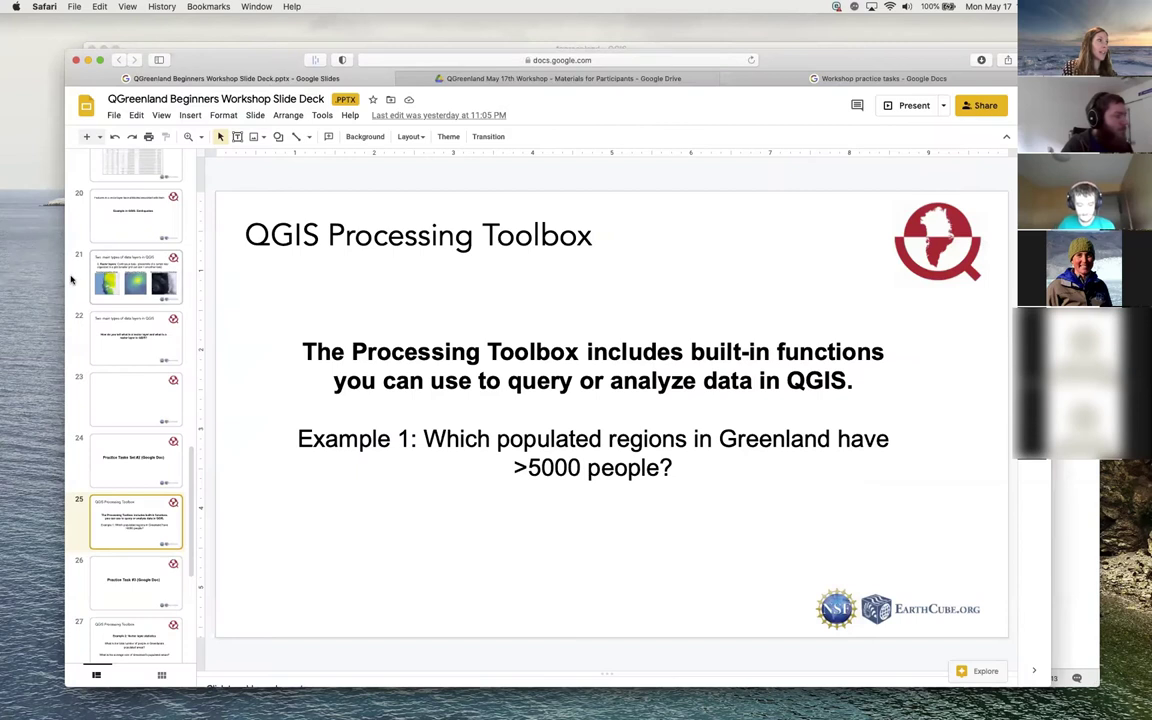
{"action": "left_click", "coordinate": [900, 80]}
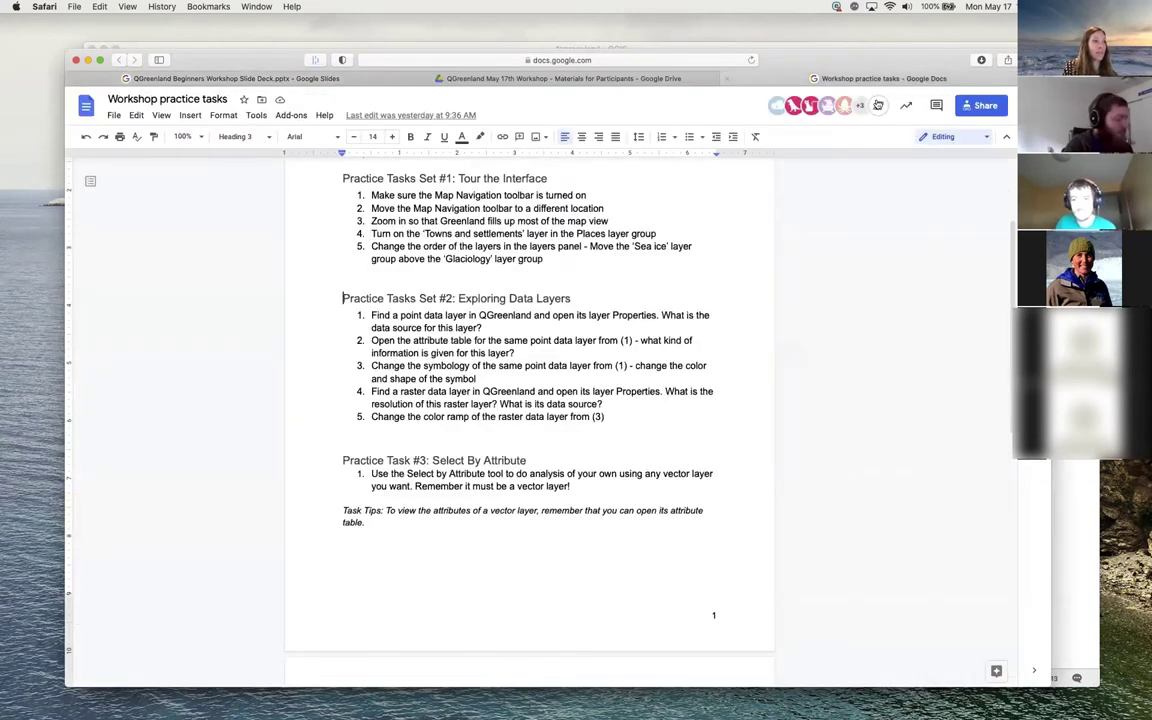
{"action": "scroll", "coordinate": [575, 470], "scroll_direction": "down", "scroll_amount": 1}
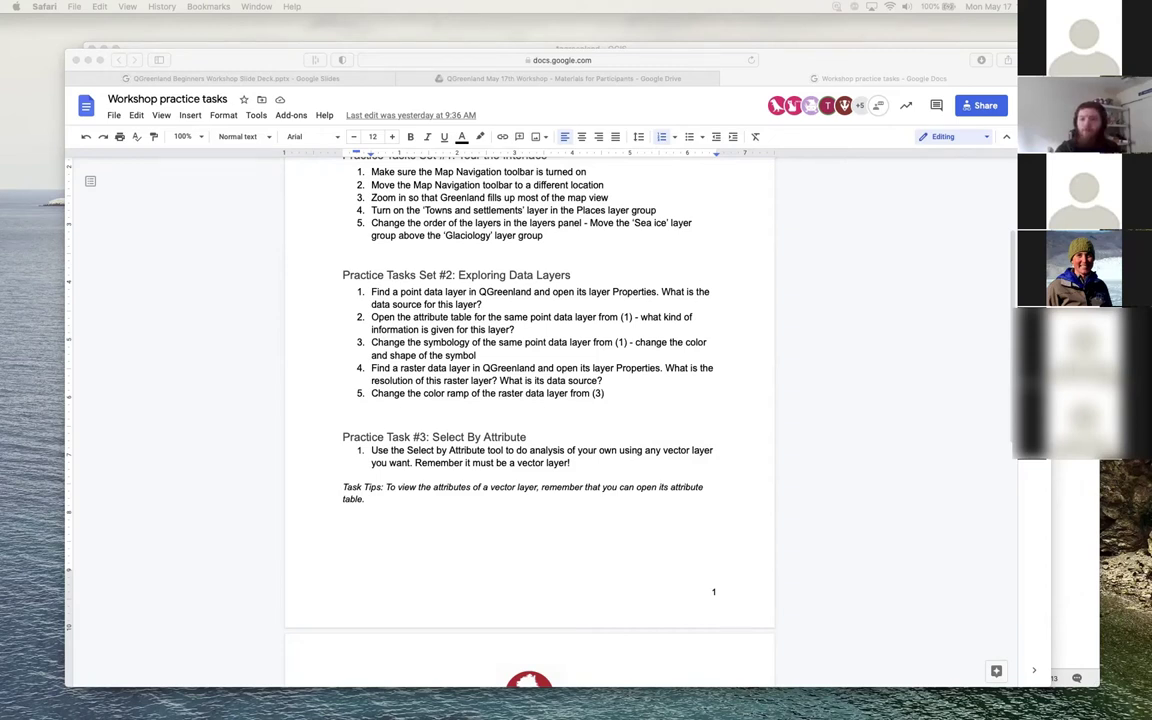
{"action": "left_click", "coordinate": [840, 413]}
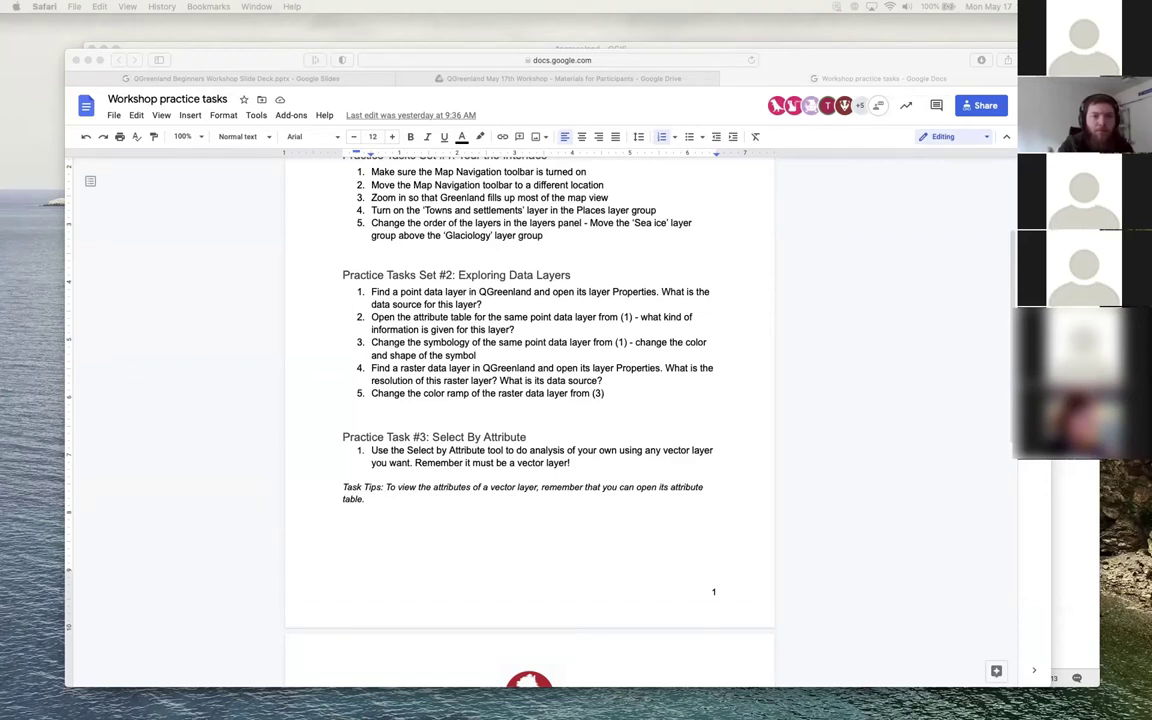
{"action": "scroll", "coordinate": [916, 512], "scroll_direction": "down", "scroll_amount": 2}
{"action": "scroll", "coordinate": [914, 518], "scroll_direction": "down", "scroll_amount": 2}
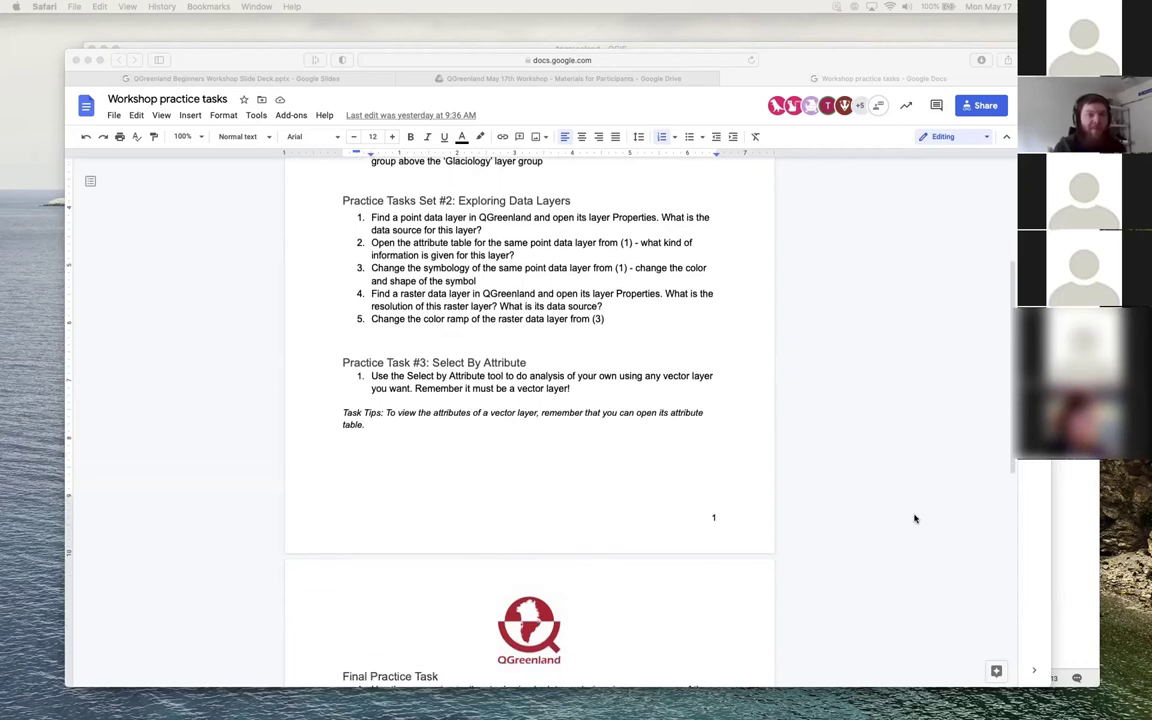
{"action": "scroll", "coordinate": [914, 518], "scroll_direction": "up", "scroll_amount": 1}
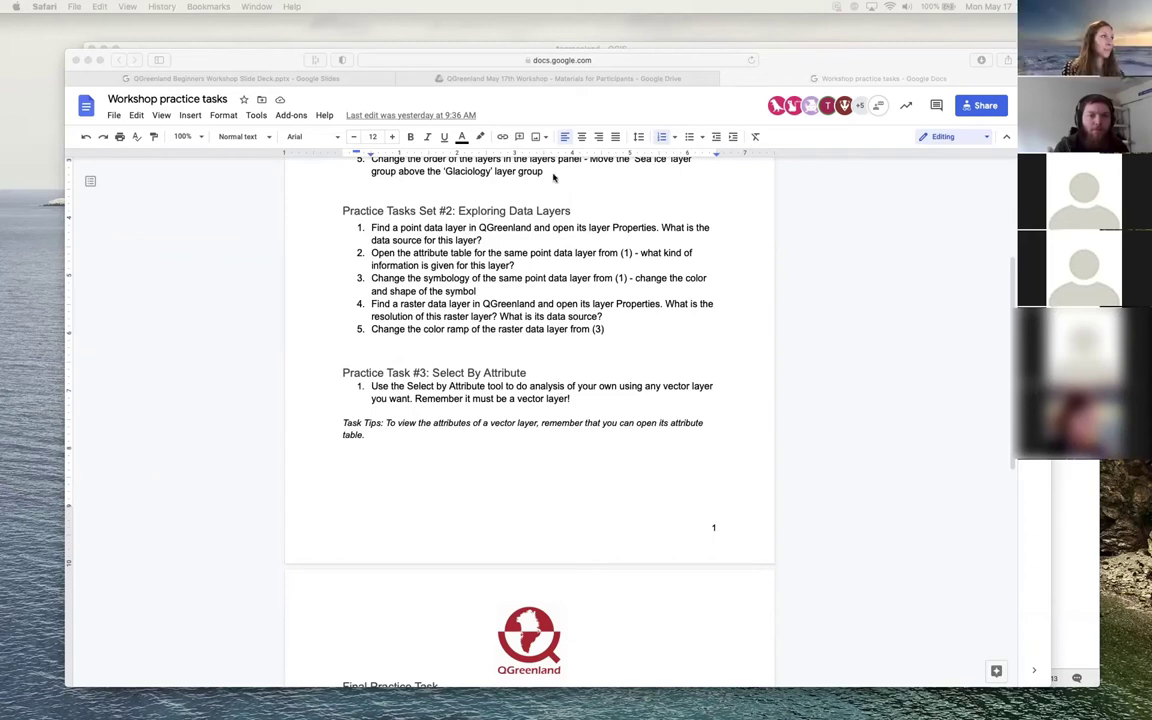
Review the QGIS Processing Toolbox example slides on vector layer statistics, raster surface volume and populated regions in the workshop slide deck
{"action": "left_click", "coordinate": [303, 79]}
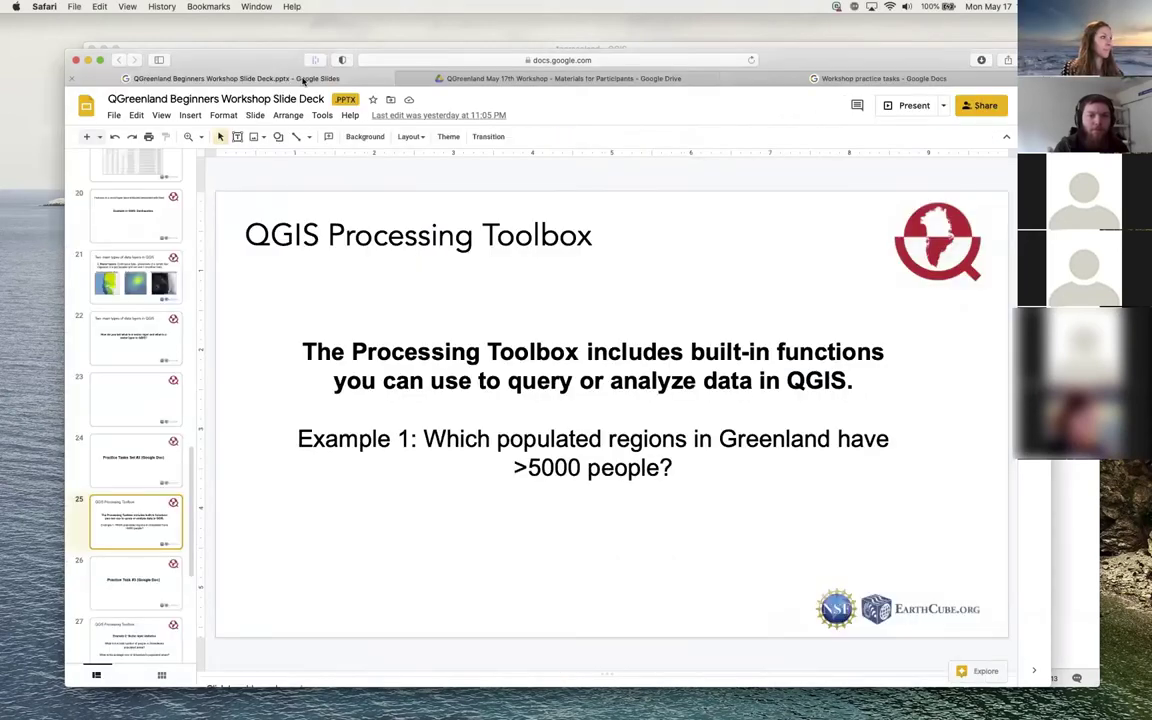
{"action": "left_click", "coordinate": [128, 637]}
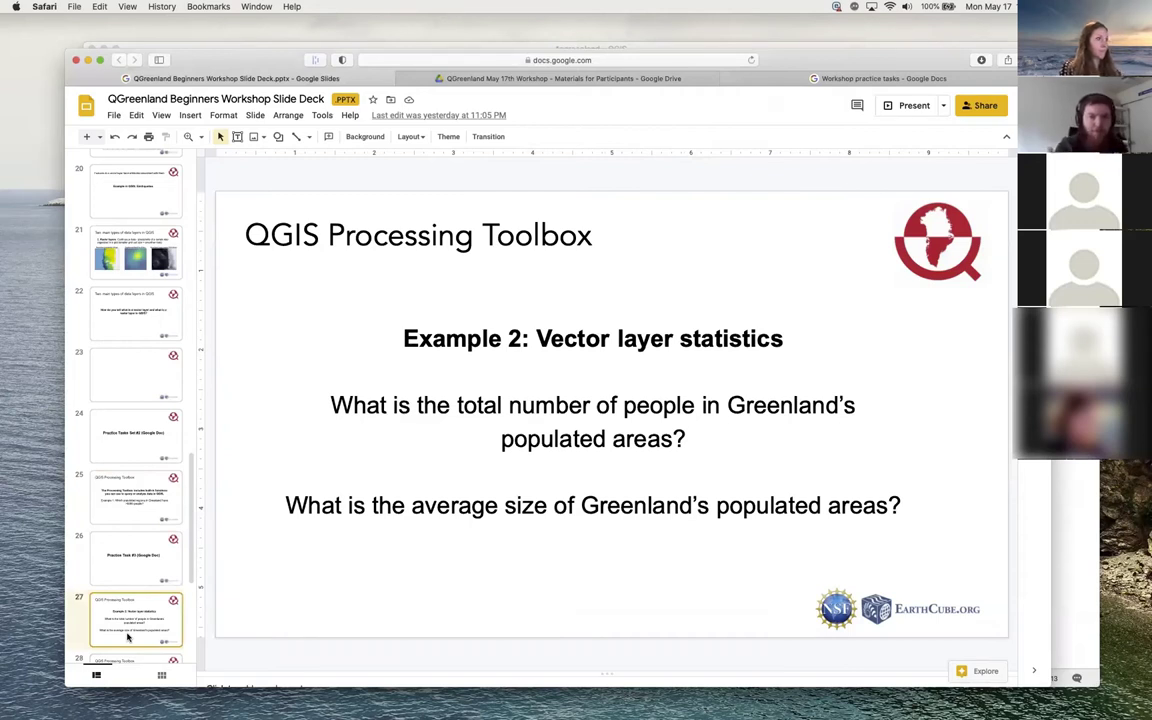
{"action": "scroll", "coordinate": [139, 572], "scroll_direction": "down", "scroll_amount": 1}
{"action": "scroll", "coordinate": [139, 572], "scroll_direction": "down", "scroll_amount": 3}
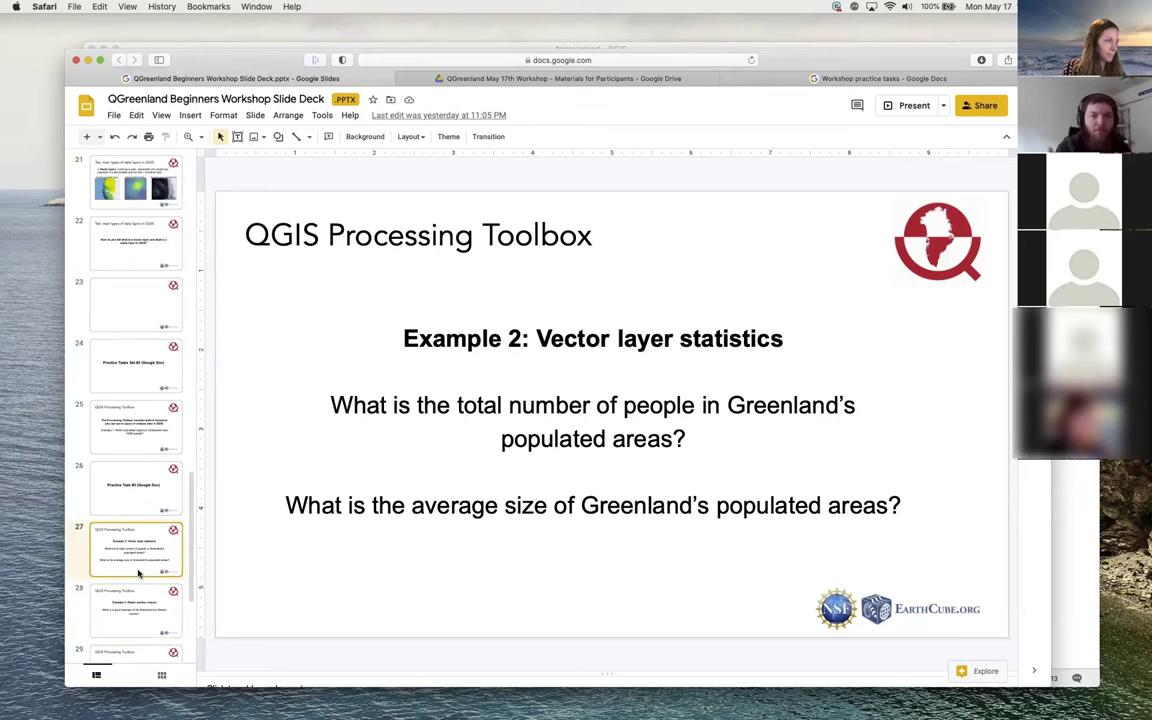
{"action": "scroll", "coordinate": [139, 572], "scroll_direction": "down", "scroll_amount": 3}
{"action": "left_click", "coordinate": [139, 573]}
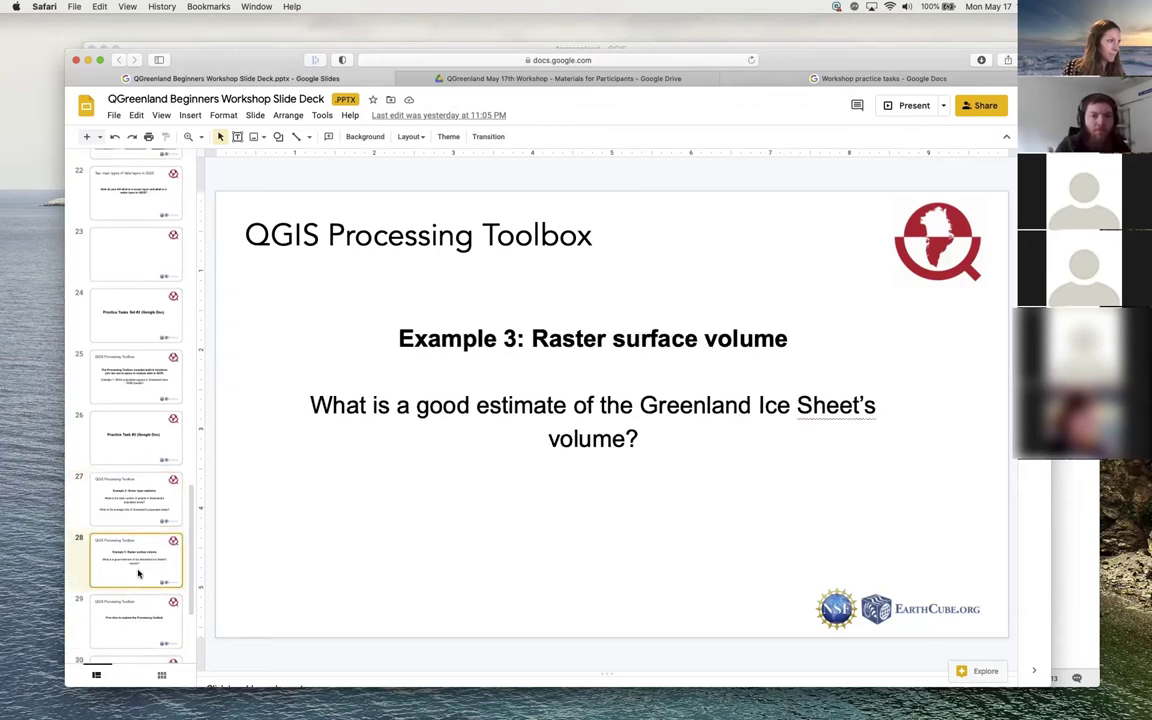
{"action": "left_click", "coordinate": [140, 386]}
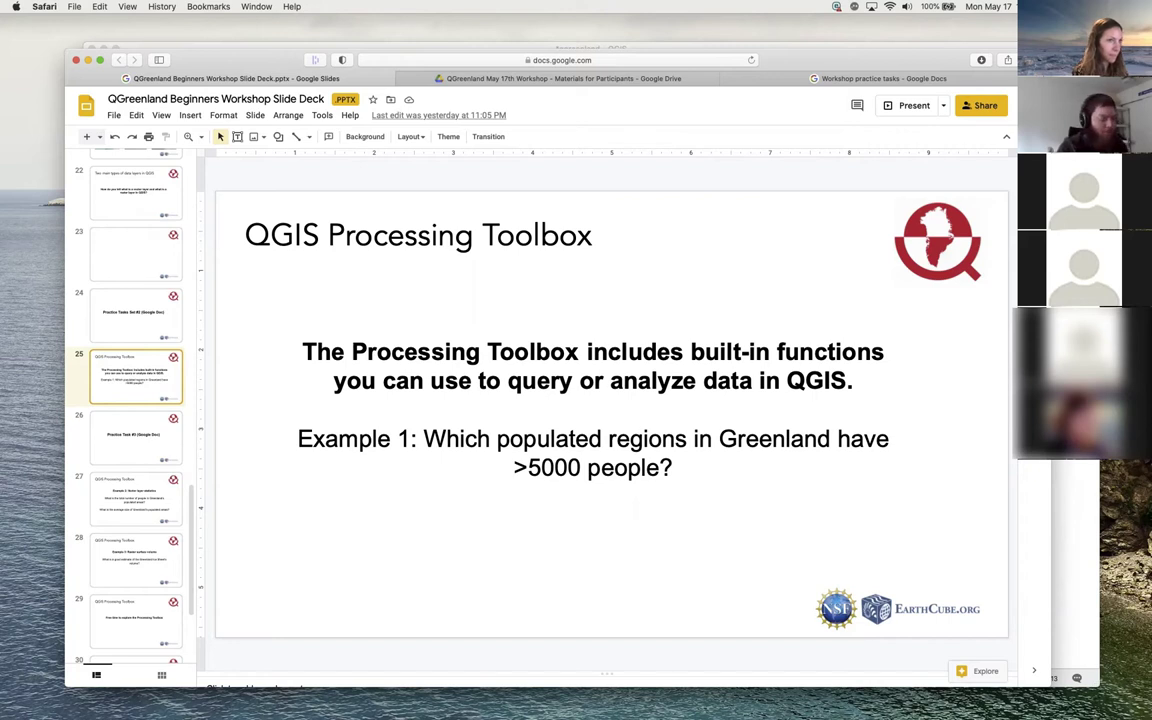
Switch back to QGIS, bring all of Greenland into view and collapse the Community map (crowd-sourced) group
{"action": "key", "text": "super+Tab"}
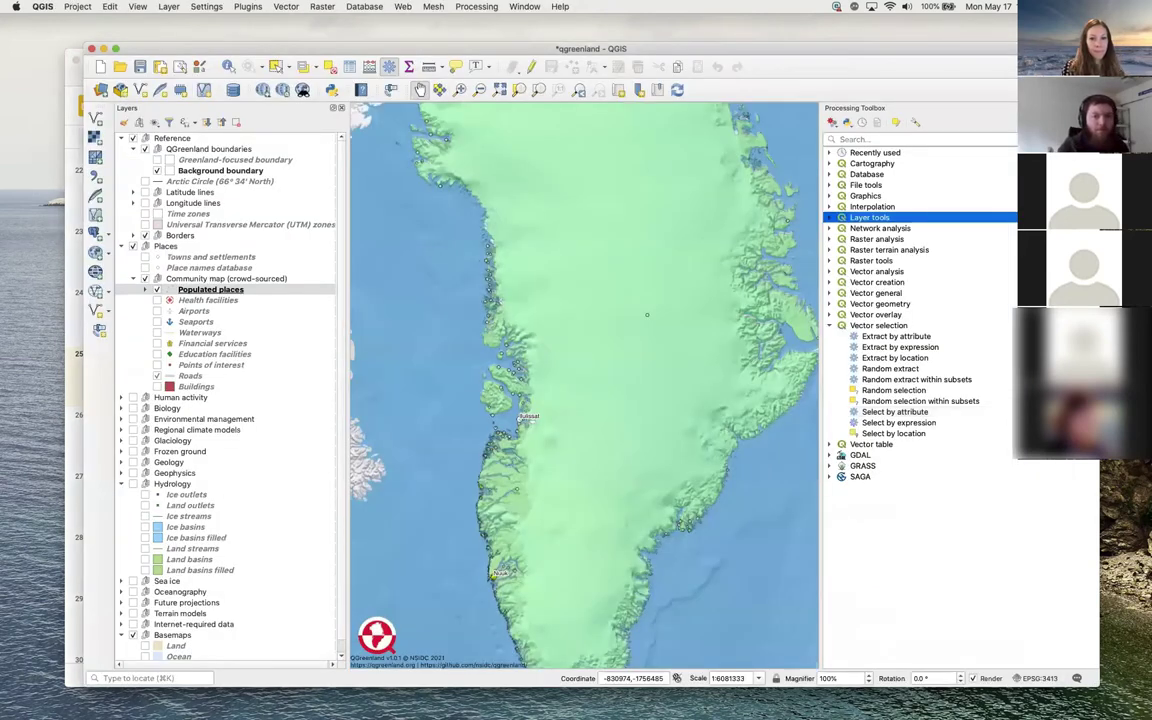
{"action": "left_click", "coordinate": [646, 315]}
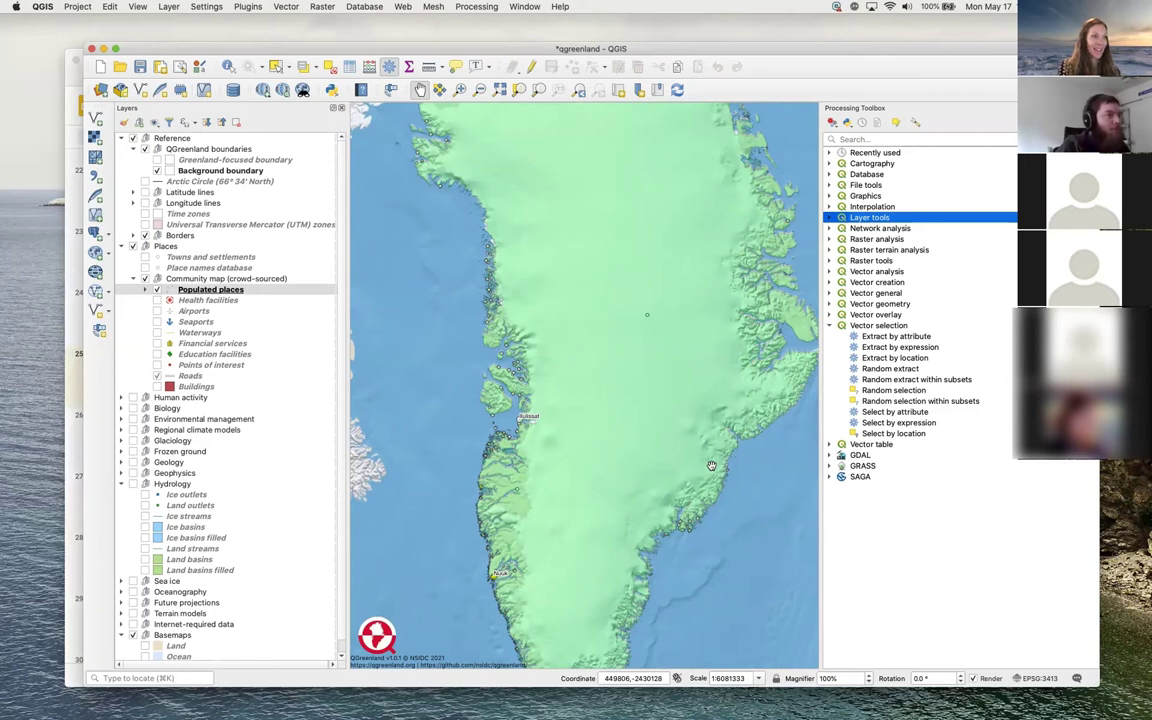
{"action": "scroll", "coordinate": [711, 466], "scroll_direction": "down", "scroll_amount": 2}
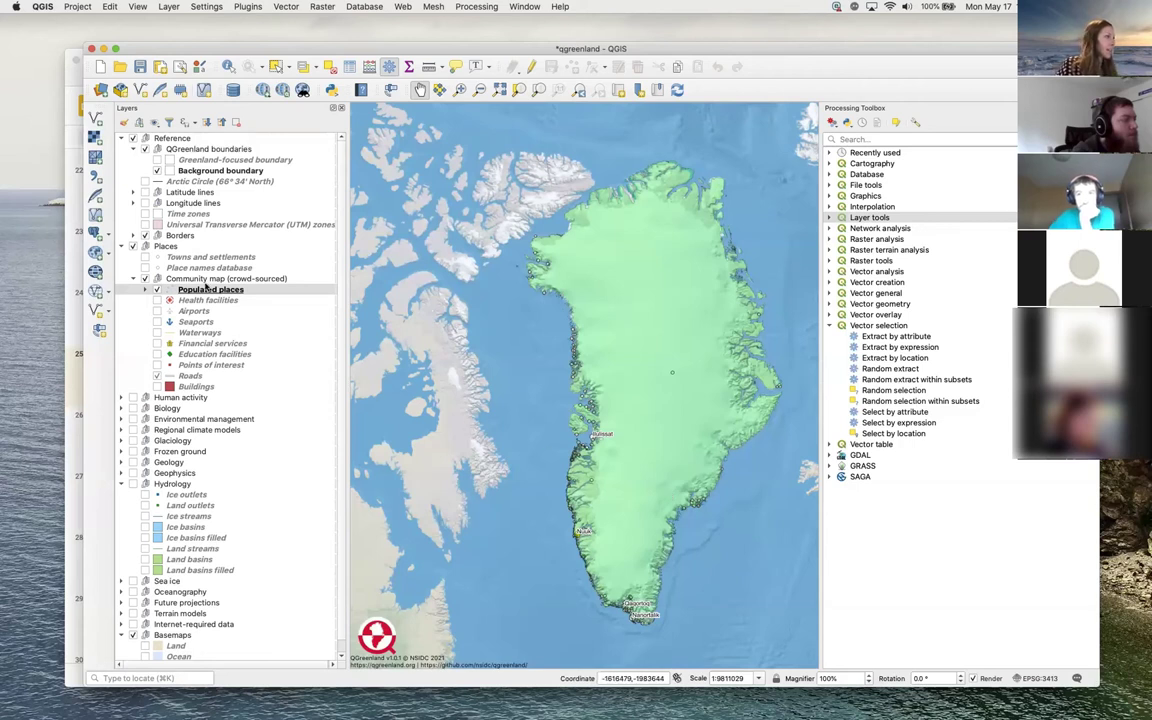
{"action": "scroll", "coordinate": [206, 380], "scroll_direction": "down", "scroll_amount": 1}
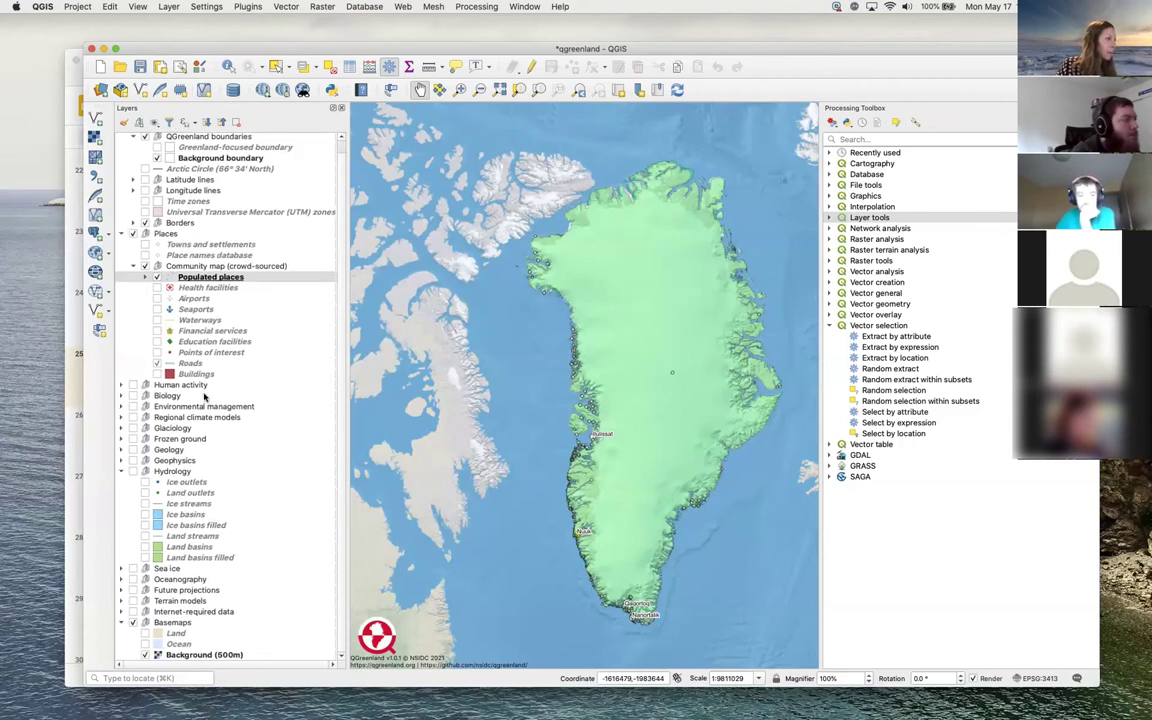
{"action": "scroll", "coordinate": [205, 397], "scroll_direction": "up", "scroll_amount": 1}
{"action": "scroll", "coordinate": [205, 397], "scroll_direction": "up", "scroll_amount": 1}
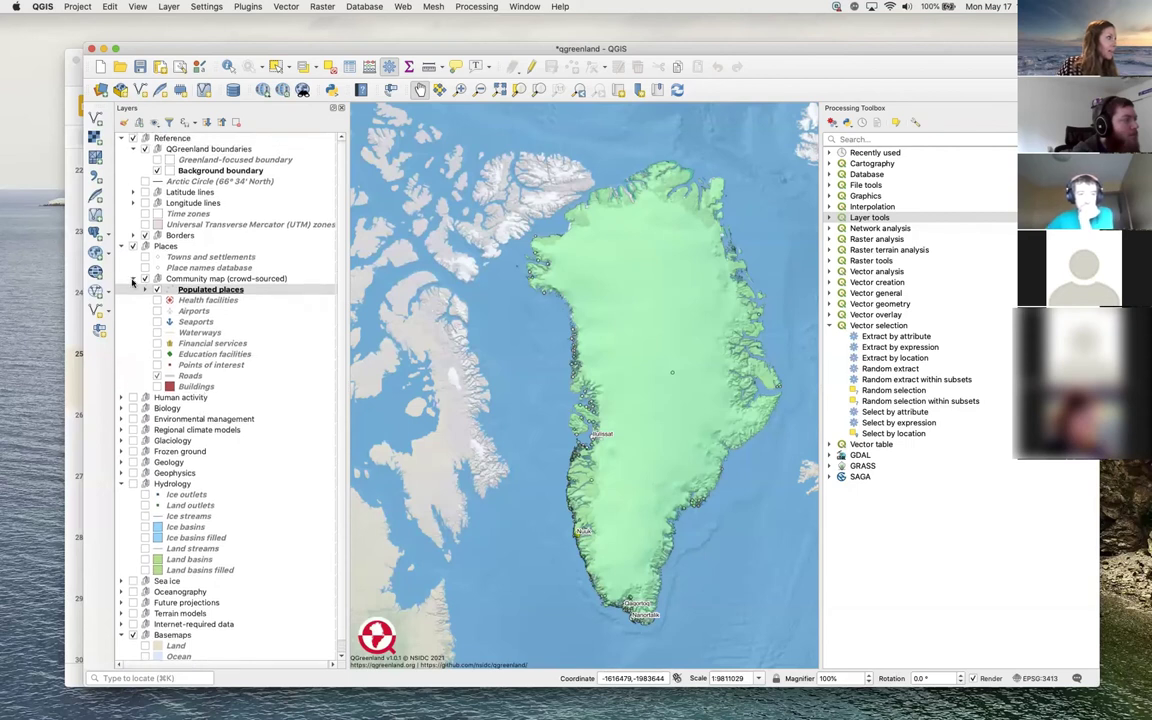
{"action": "left_click", "coordinate": [133, 279]}
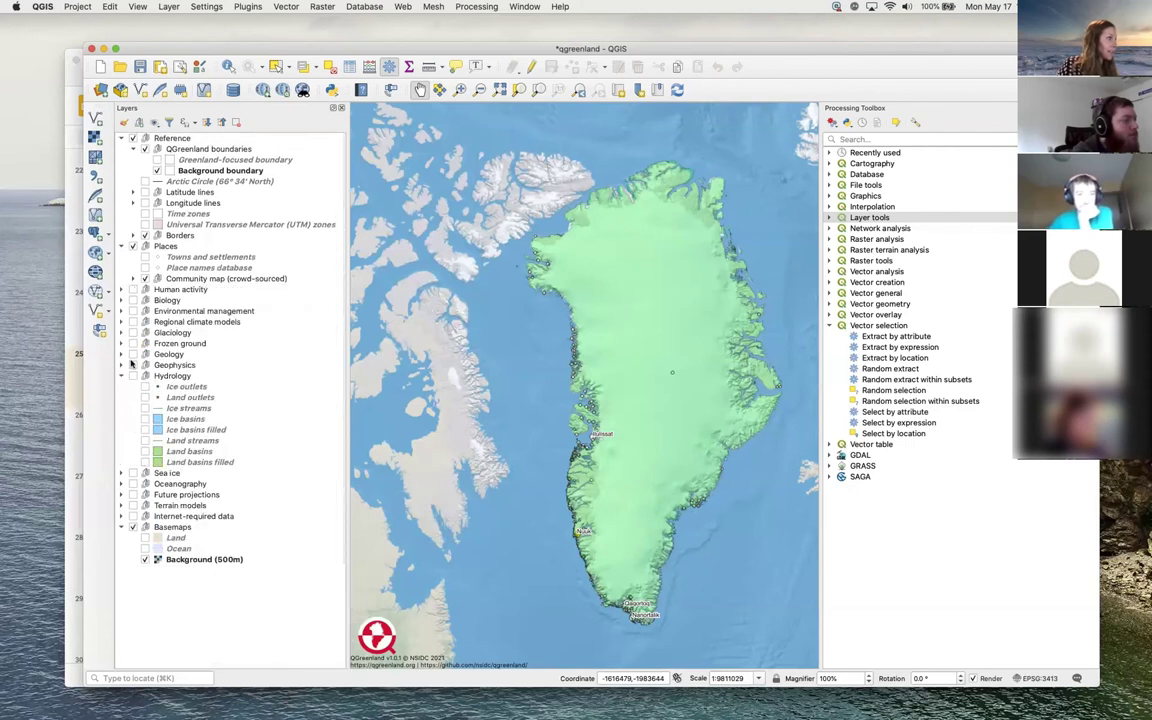
Show the Thickbilled Murre colonies 2010 layer from the Biology group's Birds subgroup and fit the map to that layer
{"action": "left_click", "coordinate": [121, 300]}
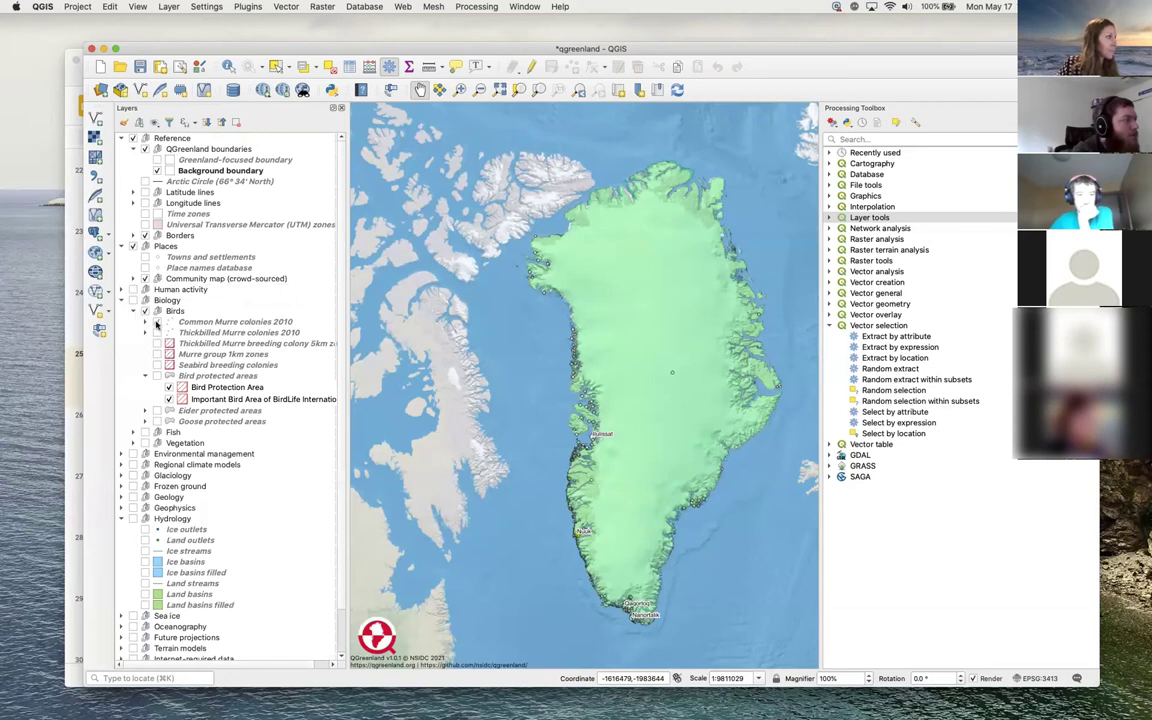
{"action": "left_click", "coordinate": [157, 333]}
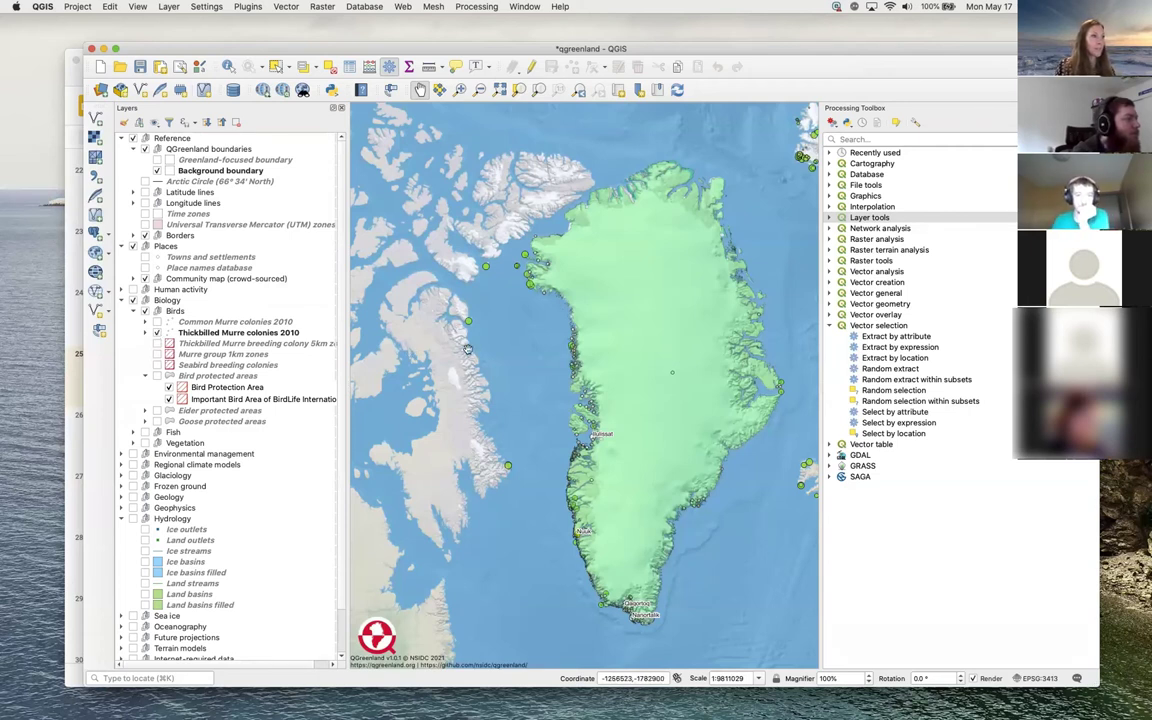
{"action": "right_click", "coordinate": [241, 333]}
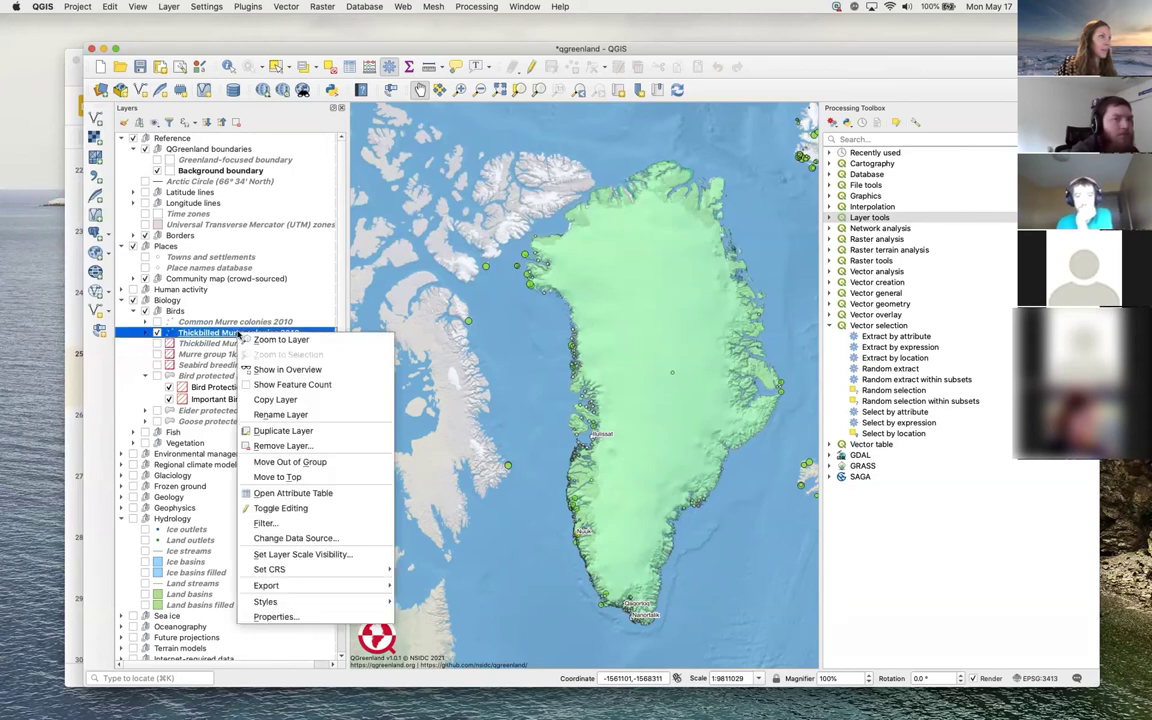
{"action": "left_click", "coordinate": [251, 340]}
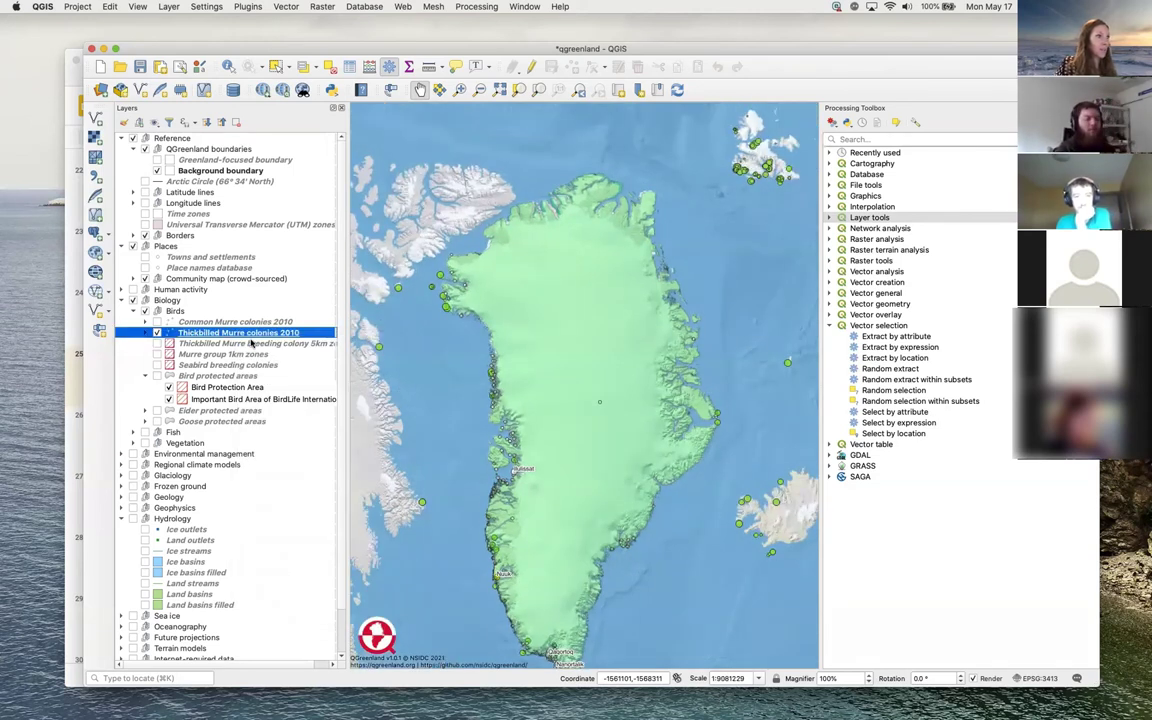
{"action": "left_click", "coordinate": [354, 278]}
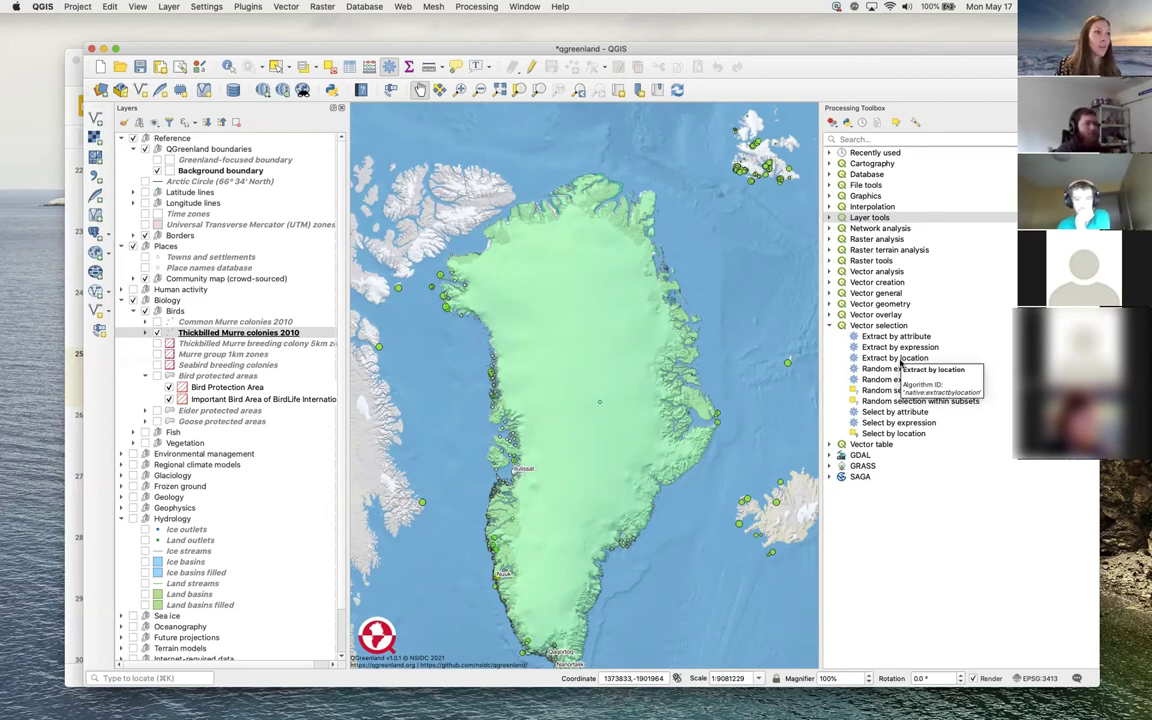
Start Extract by location with Thickbilled Murre colonies 2010 as the layer to extract features from
{"action": "double_click", "coordinate": [900, 360]}
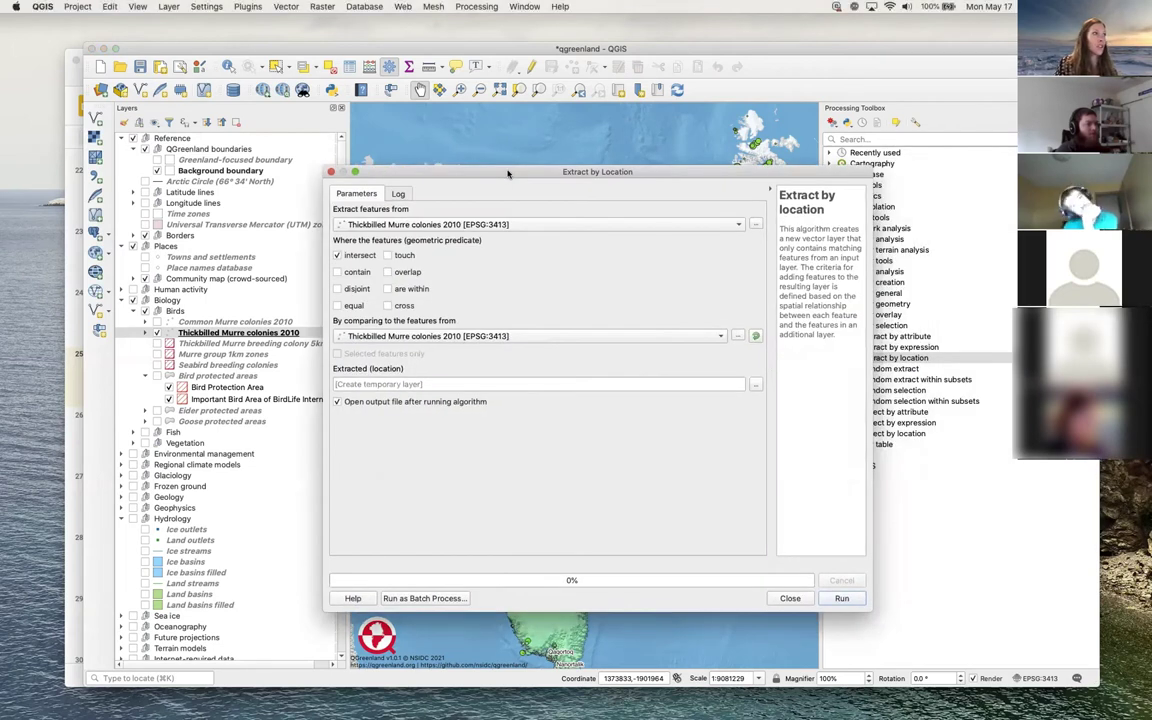
{"action": "left_click_drag", "start_coordinate": [494, 162], "coordinate": [494, 117]}
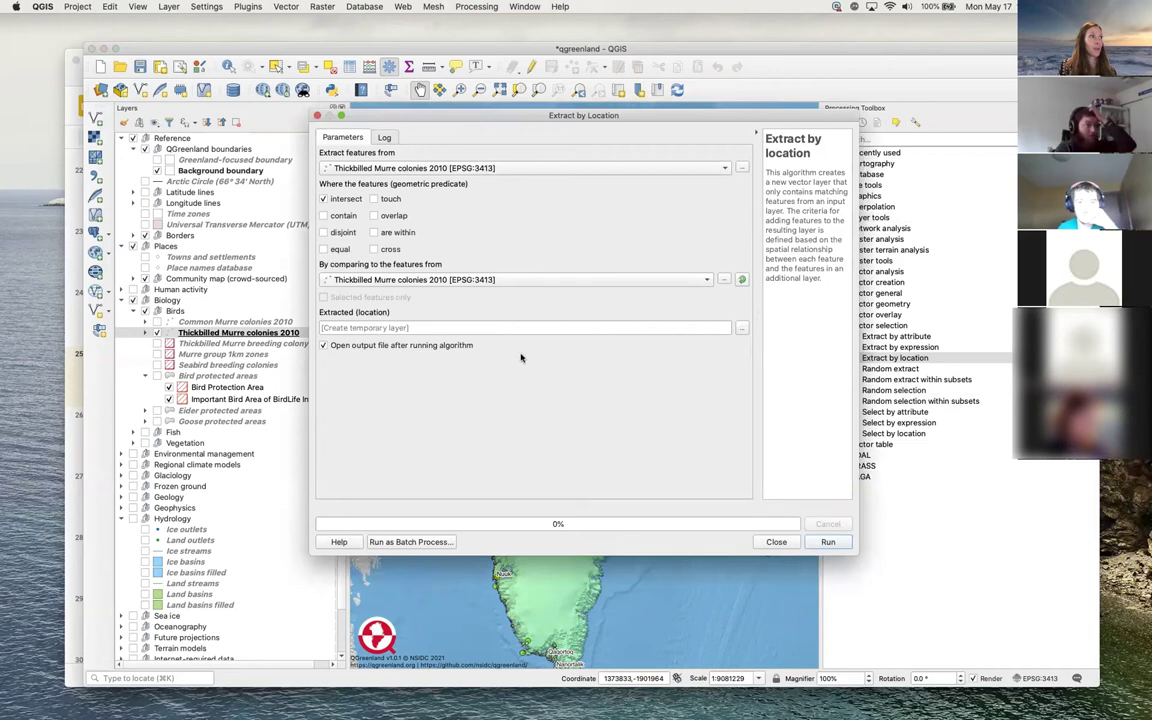
{"action": "left_click_drag", "start_coordinate": [508, 110], "coordinate": [565, 112]}
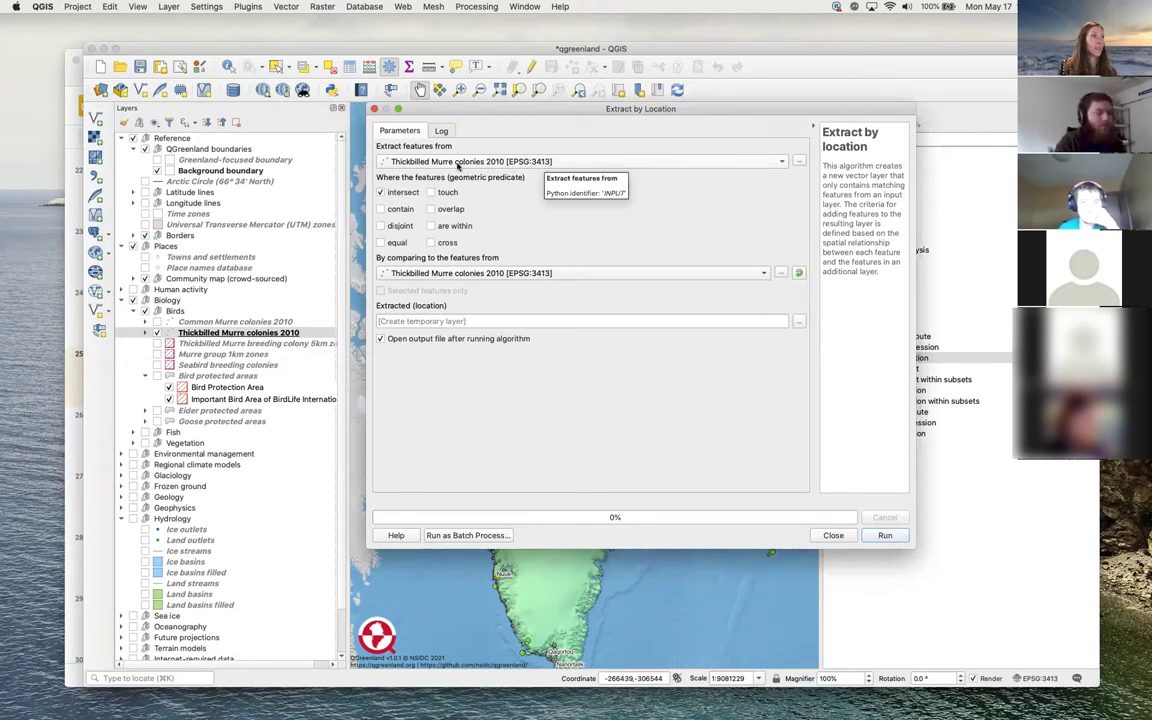
{"action": "left_click", "coordinate": [782, 163]}
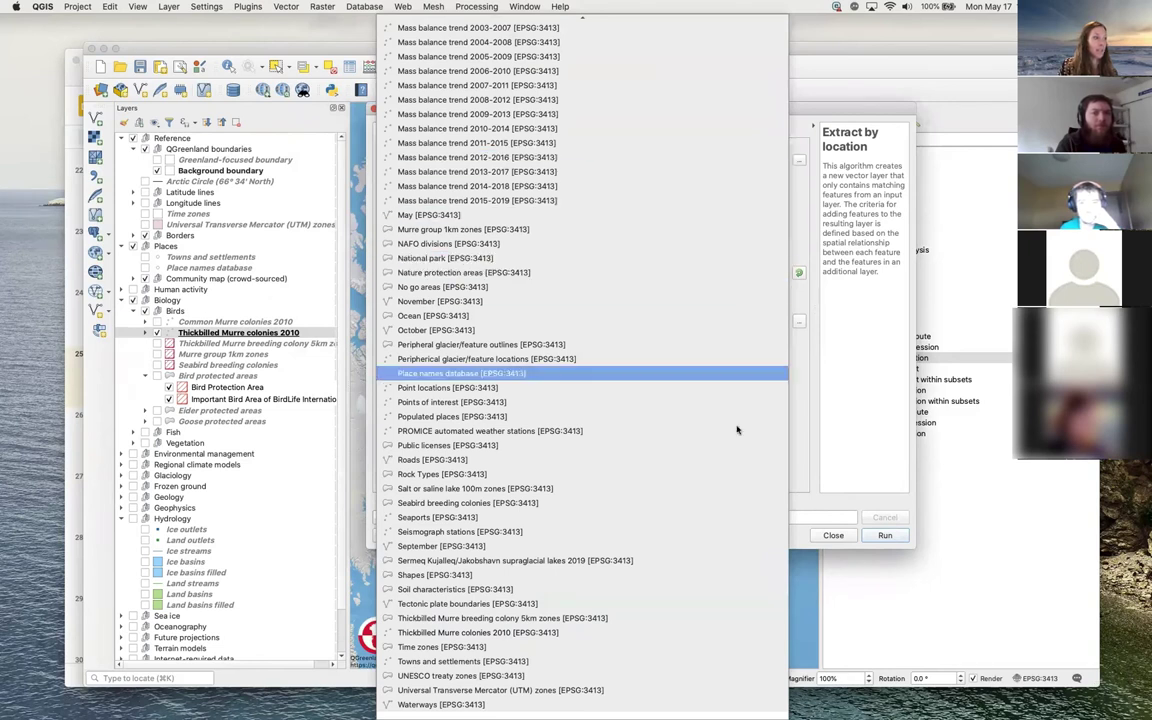
{"action": "left_click", "coordinate": [715, 631]}
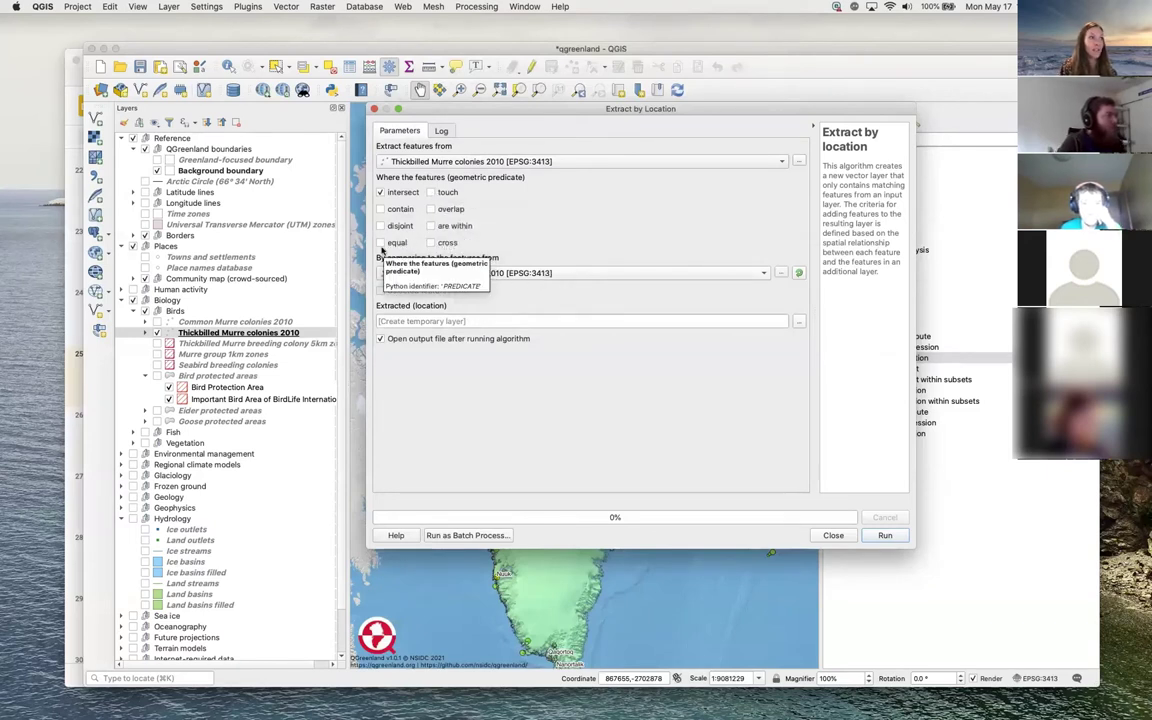
Set Greenland coastlines 2017 as the comparison layer for the extraction
{"action": "left_click", "coordinate": [751, 280]}
{"action": "scroll", "coordinate": [740, 278], "scroll_direction": "up", "scroll_amount": 15}
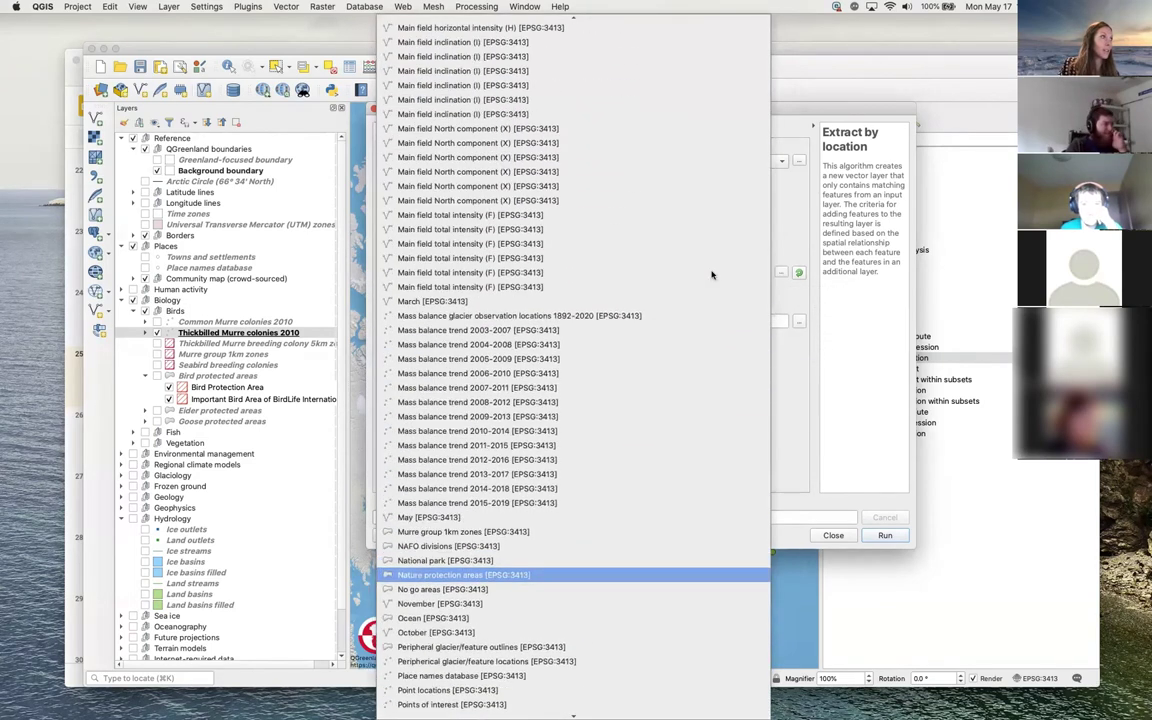
{"action": "scroll", "coordinate": [712, 274], "scroll_direction": "up", "scroll_amount": 10}
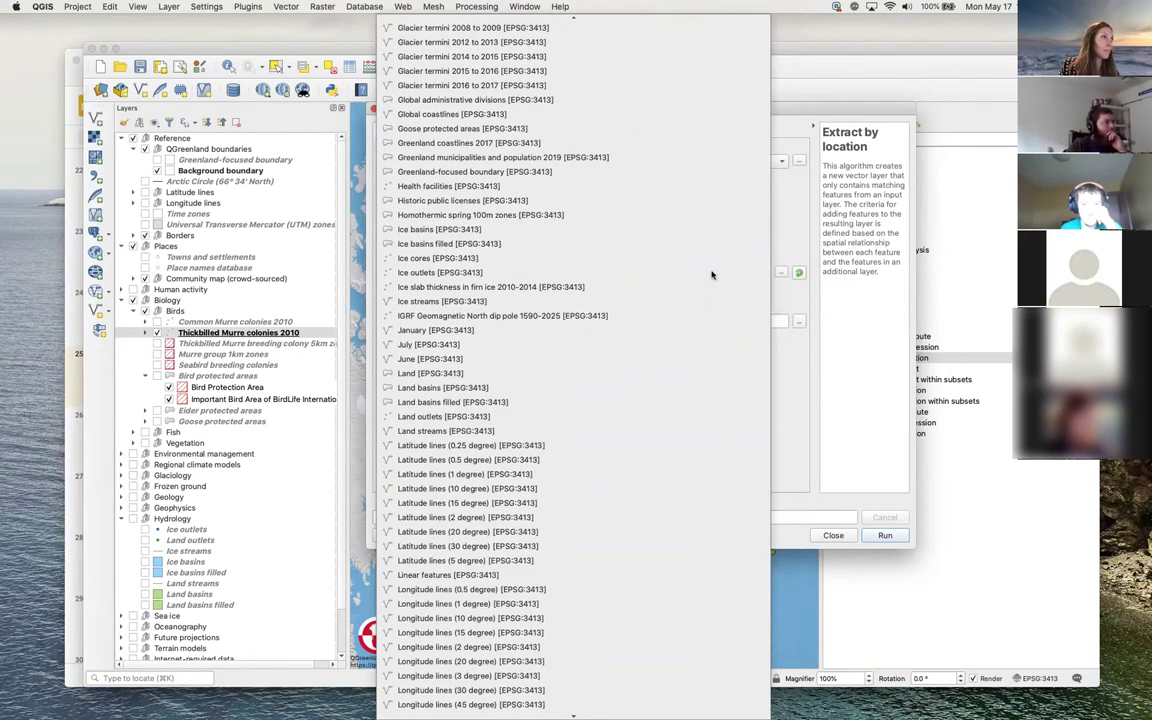
{"action": "left_click", "coordinate": [655, 143]}
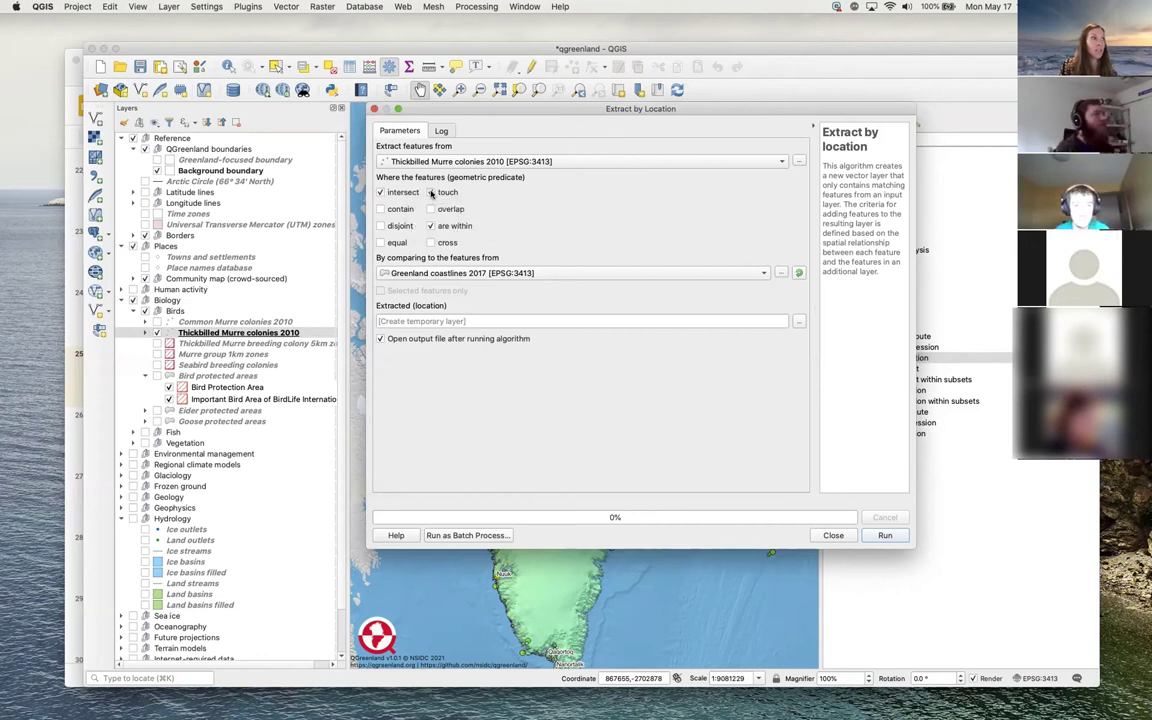
Add the touch, overlap, are within and cross predicates to intersect, run the extraction to a temporary layer and close the tool
{"action": "left_click", "coordinate": [432, 193]}
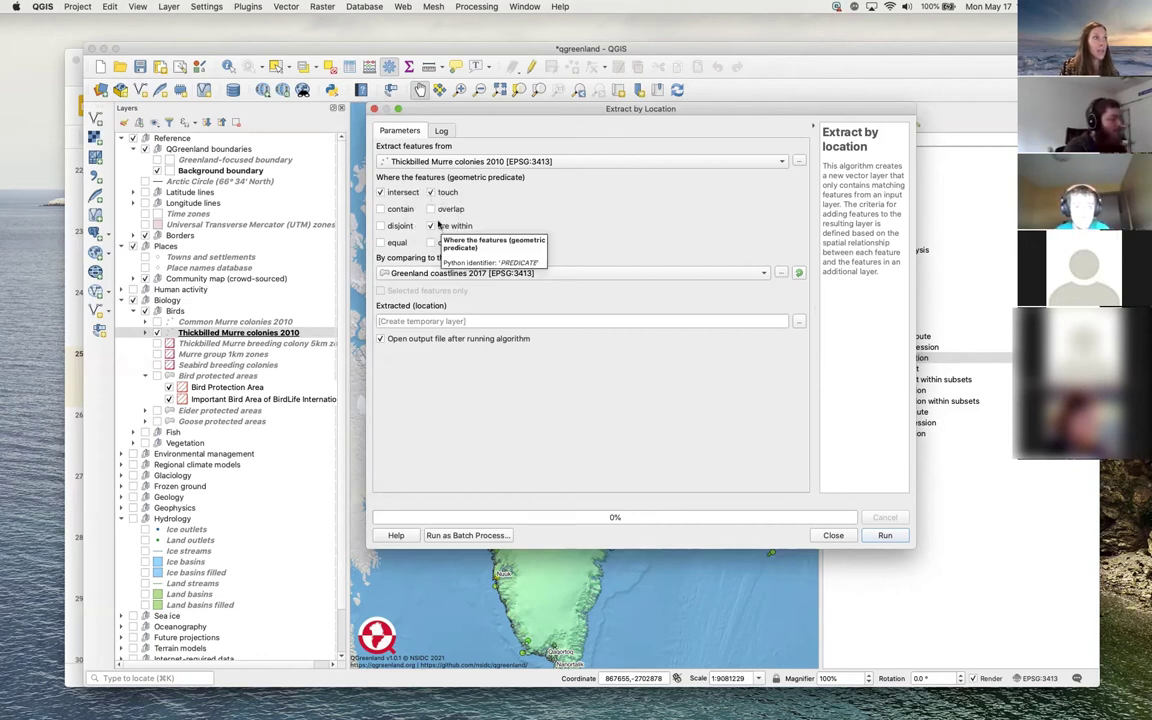
{"action": "left_click", "coordinate": [431, 210]}
{"action": "left_click", "coordinate": [431, 226]}
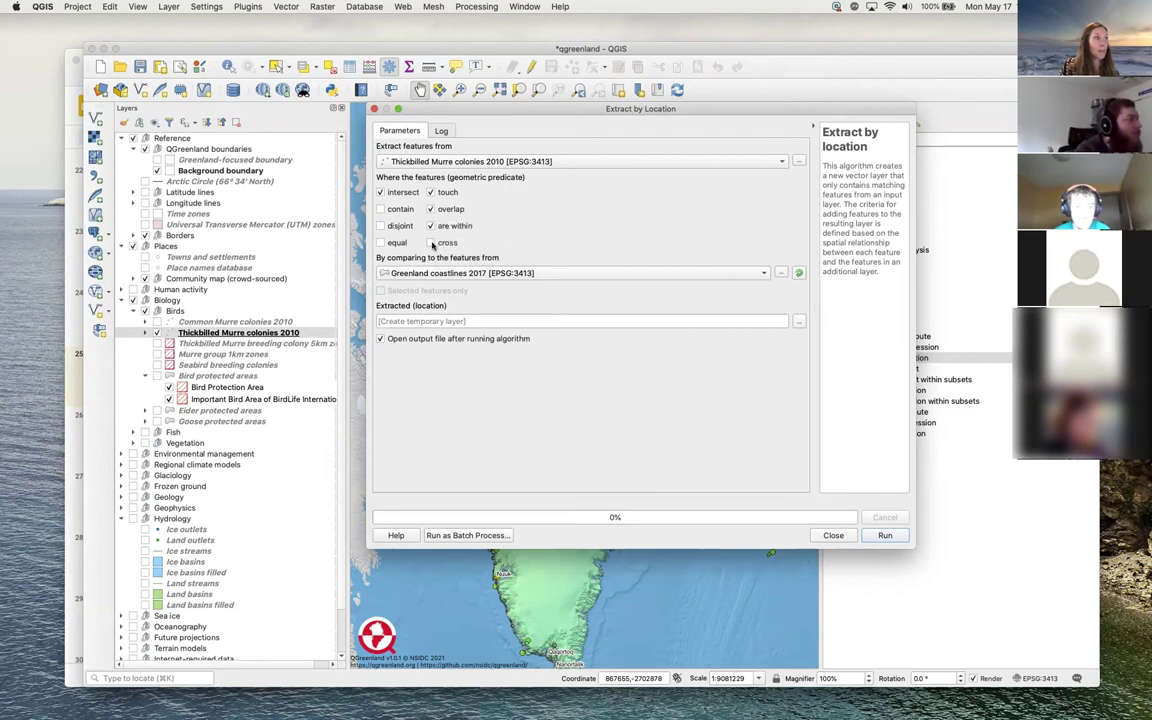
{"action": "left_click", "coordinate": [431, 243]}
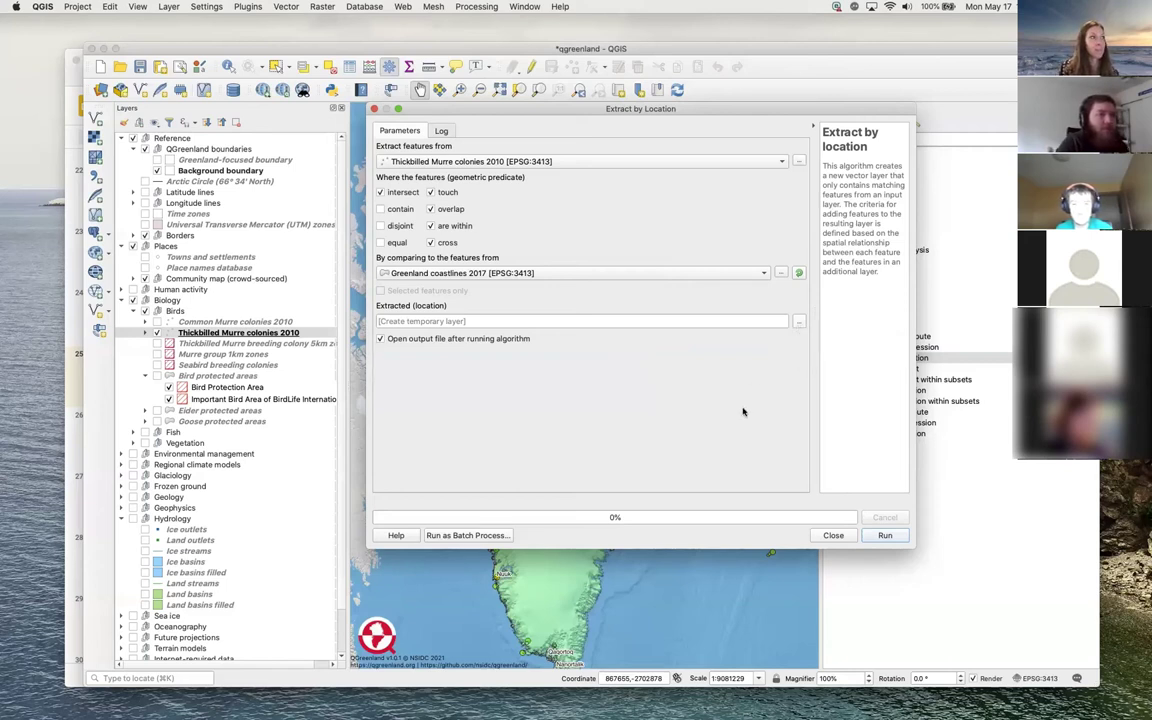
{"action": "left_click", "coordinate": [885, 536]}
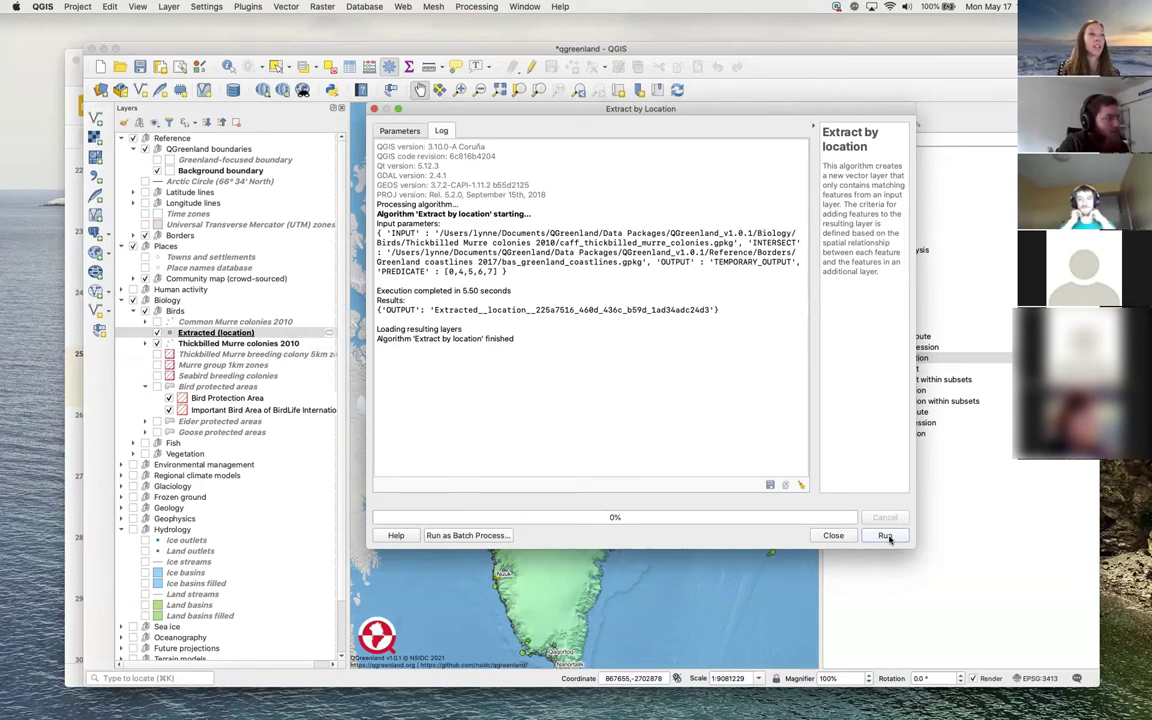
{"action": "left_click", "coordinate": [833, 535]}
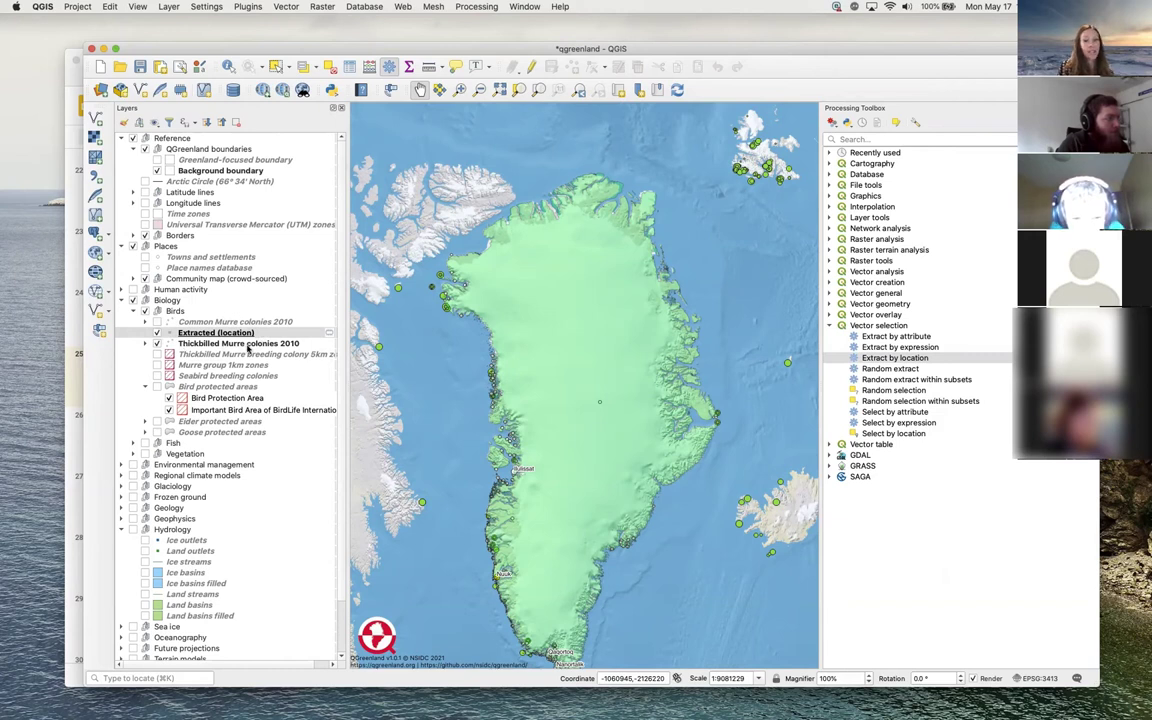
Rename the Extracted (location) layer as "Murre colonies in Greenland"
{"action": "mouse_move", "coordinate": [248, 346]}
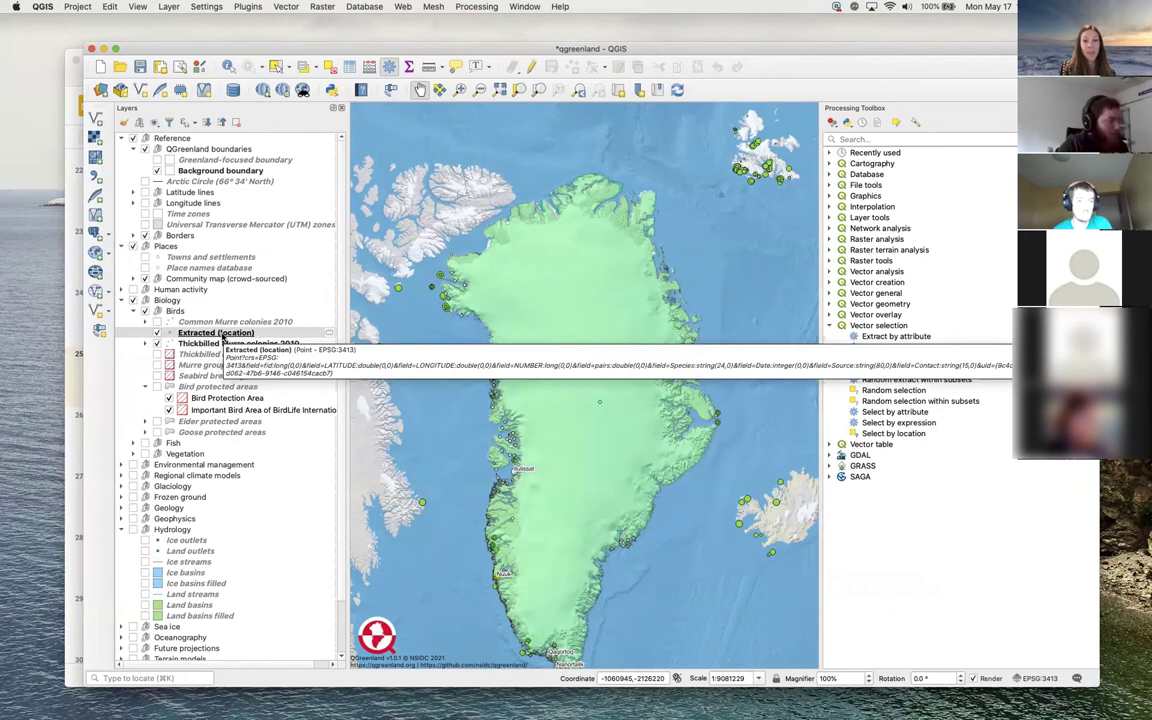
{"action": "right_click", "coordinate": [222, 337]}
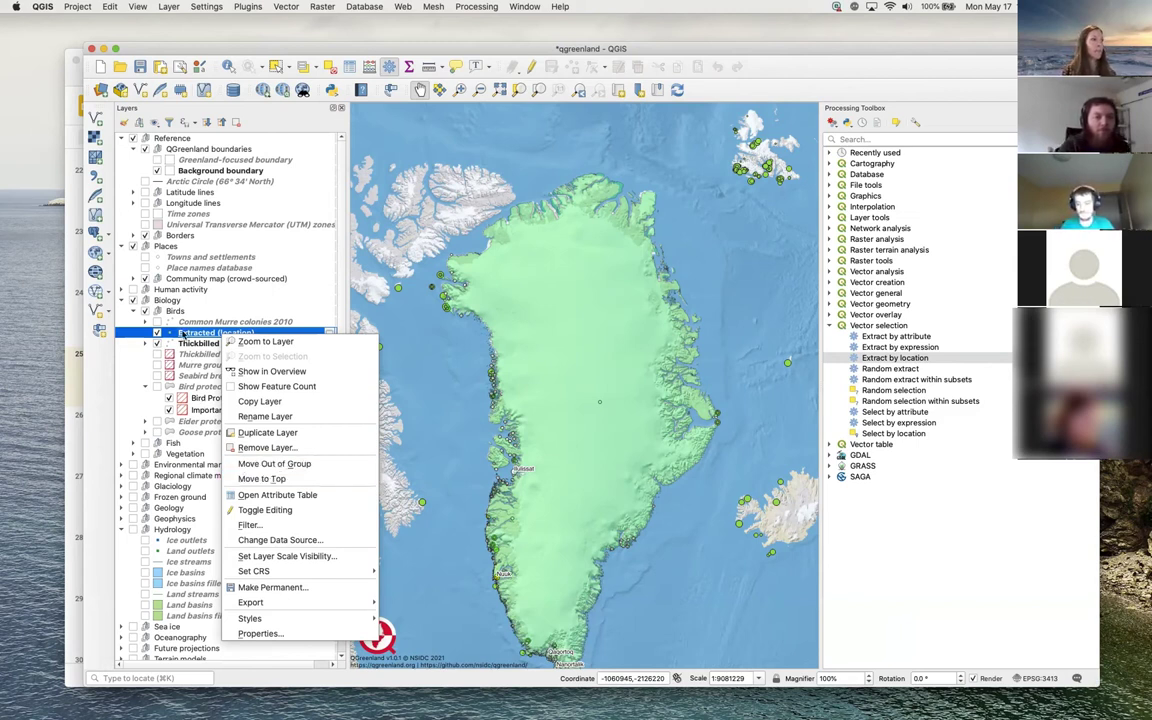
{"action": "left_click", "coordinate": [188, 339]}
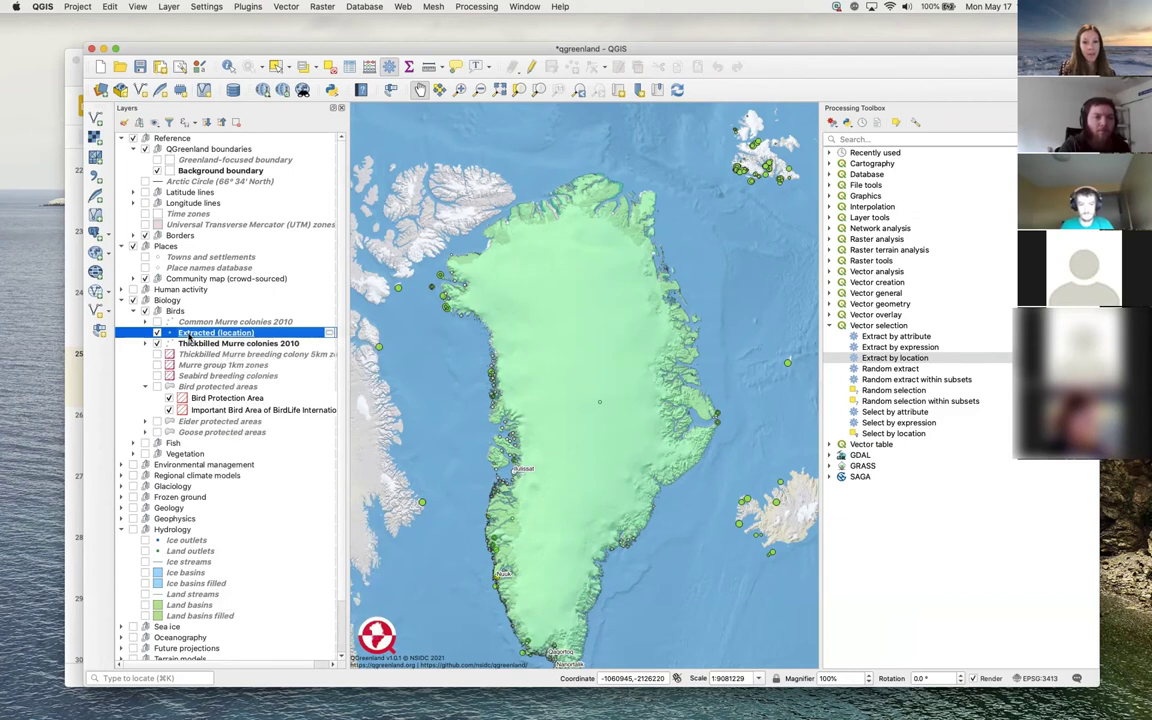
{"action": "right_click", "coordinate": [188, 338]}
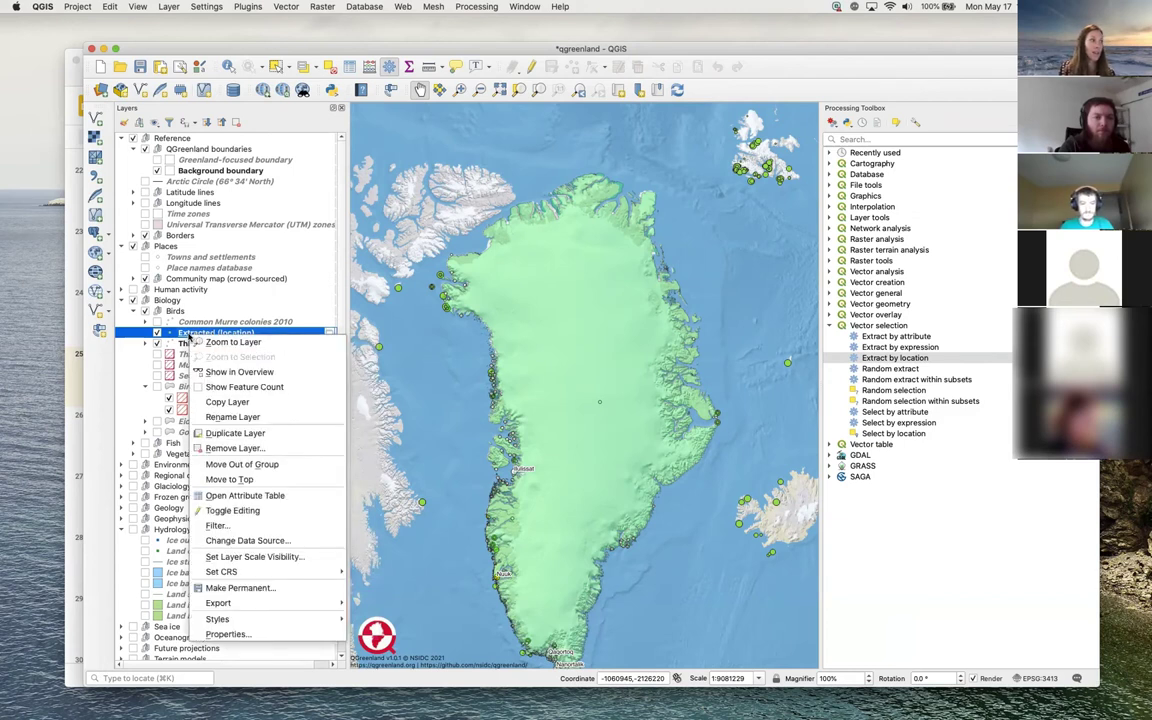
{"action": "left_click", "coordinate": [216, 418]}
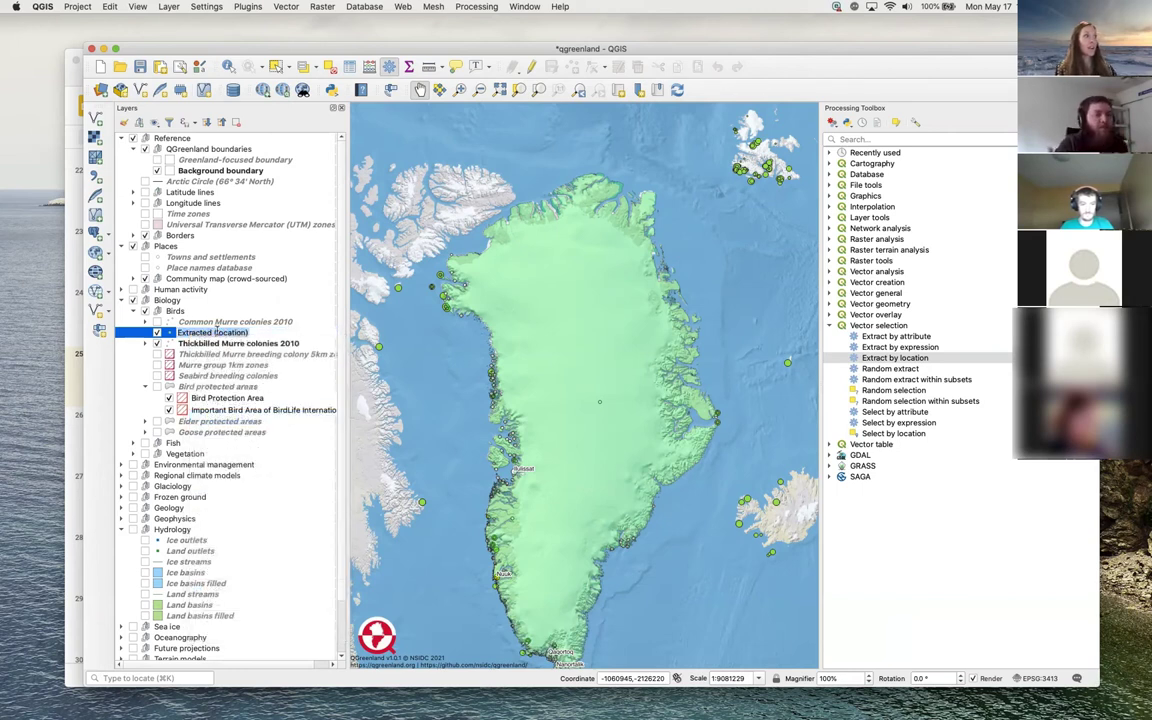
{"action": "type", "text": "Murre"}
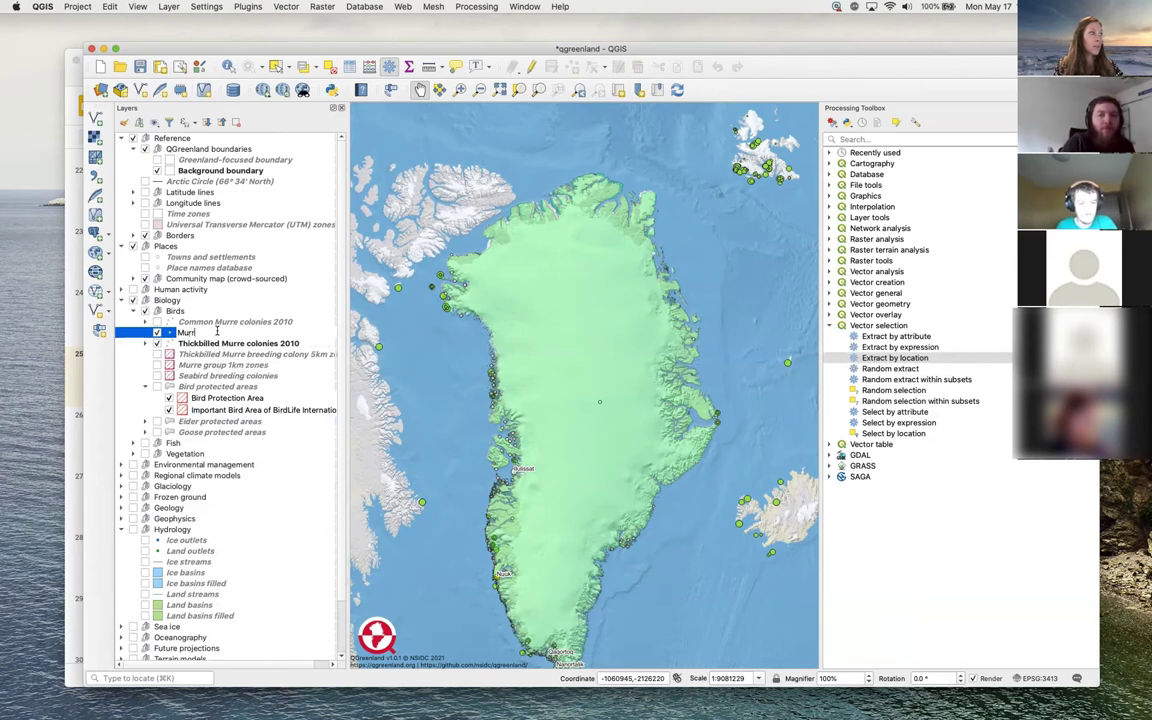
{"action": "type", "text": " colonies "}
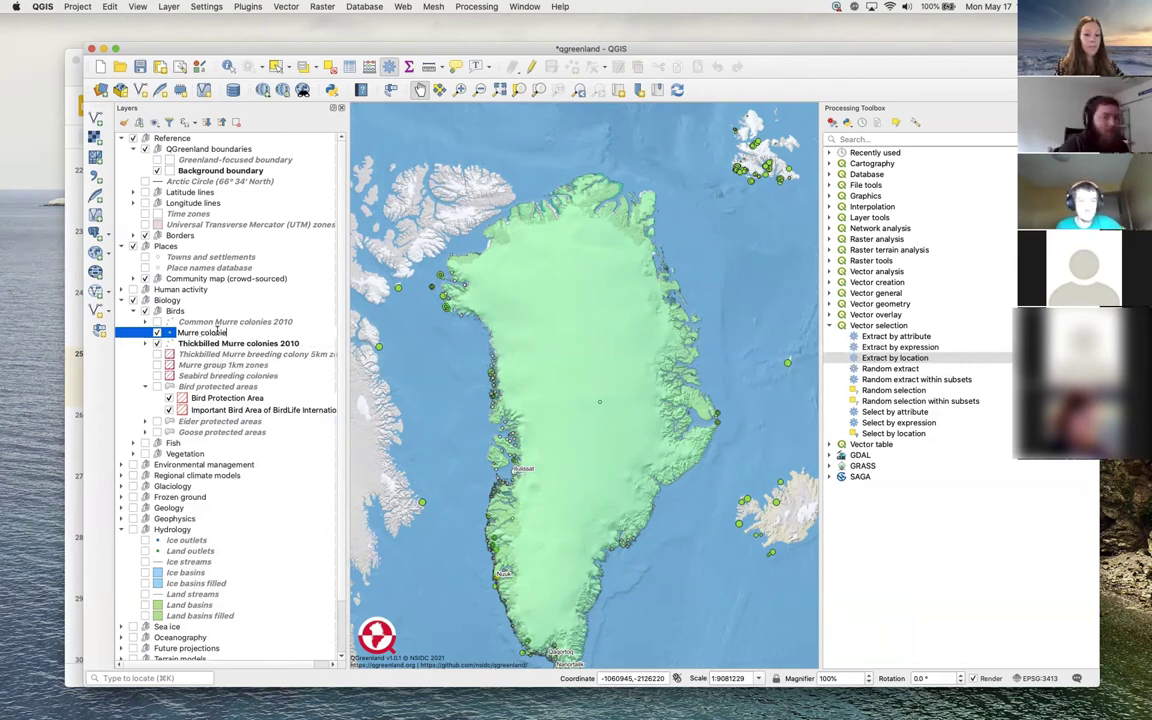
{"action": "type", "text": "in Greenland"}
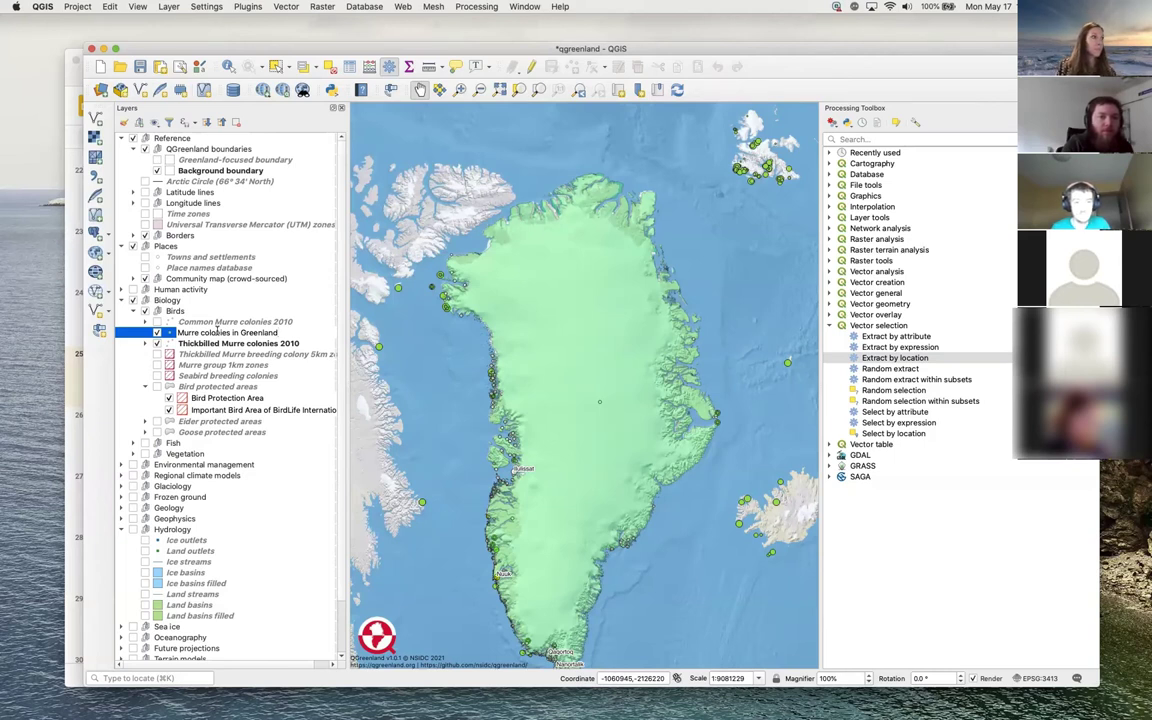
{"action": "key", "text": "Return"}
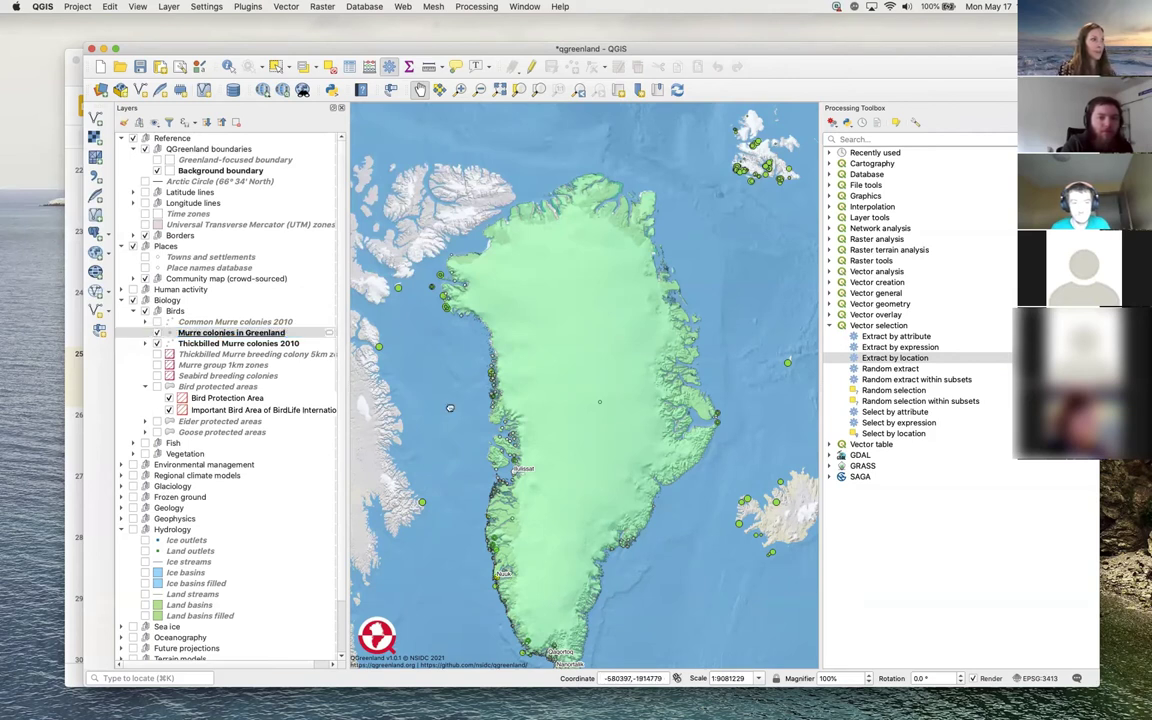
Hide the Thickbilled Murre colonies 2010 layer and the Places group so only the extracted colony points remain over Greenland
{"action": "left_click_drag", "start_coordinate": [405, 347], "coordinate": [405, 318]}
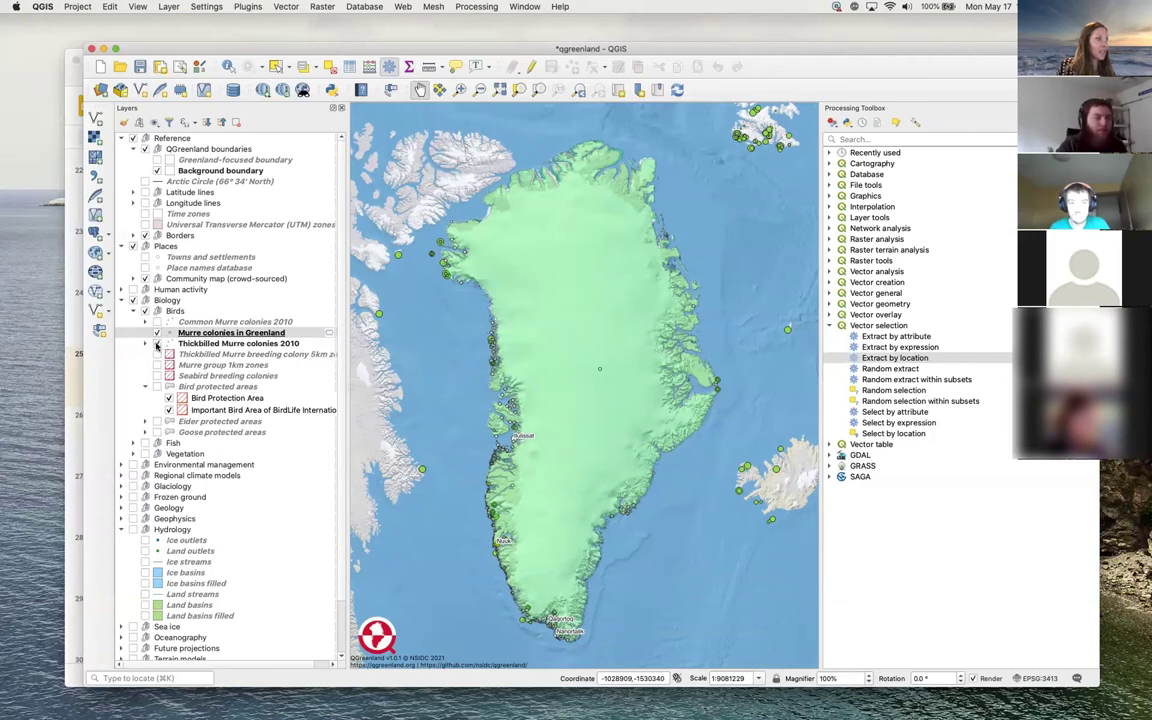
{"action": "scroll", "coordinate": [512, 423], "scroll_direction": "up", "scroll_amount": 2}
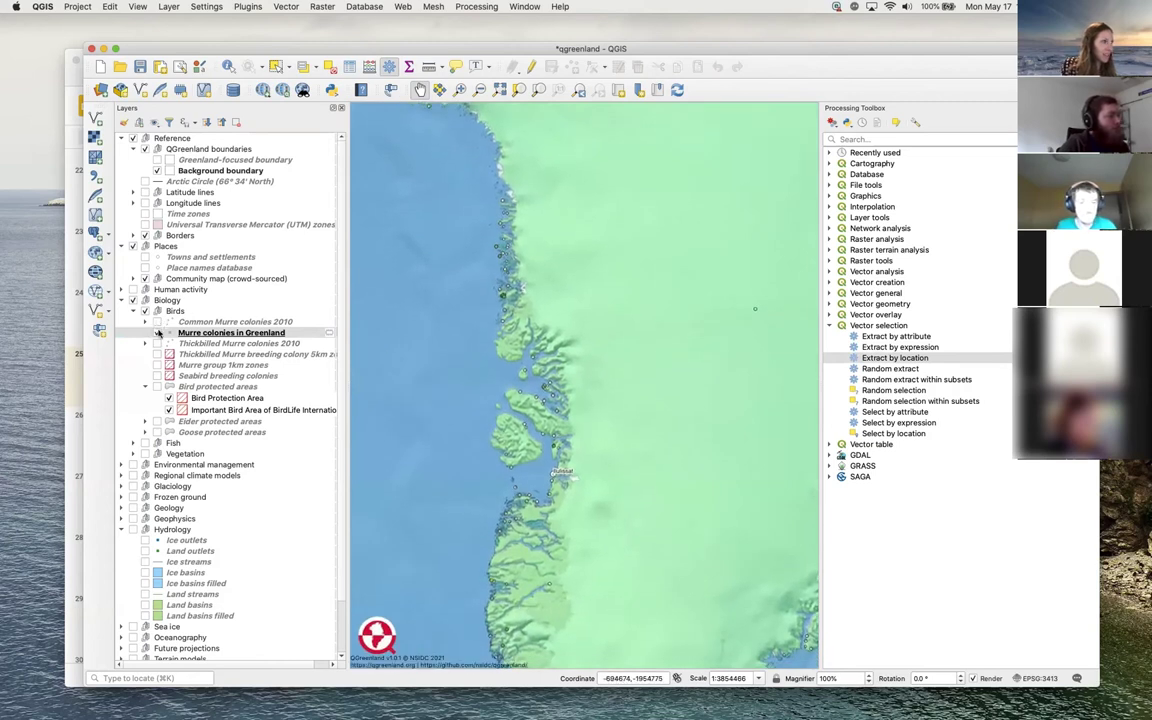
{"action": "left_click", "coordinate": [163, 344]}
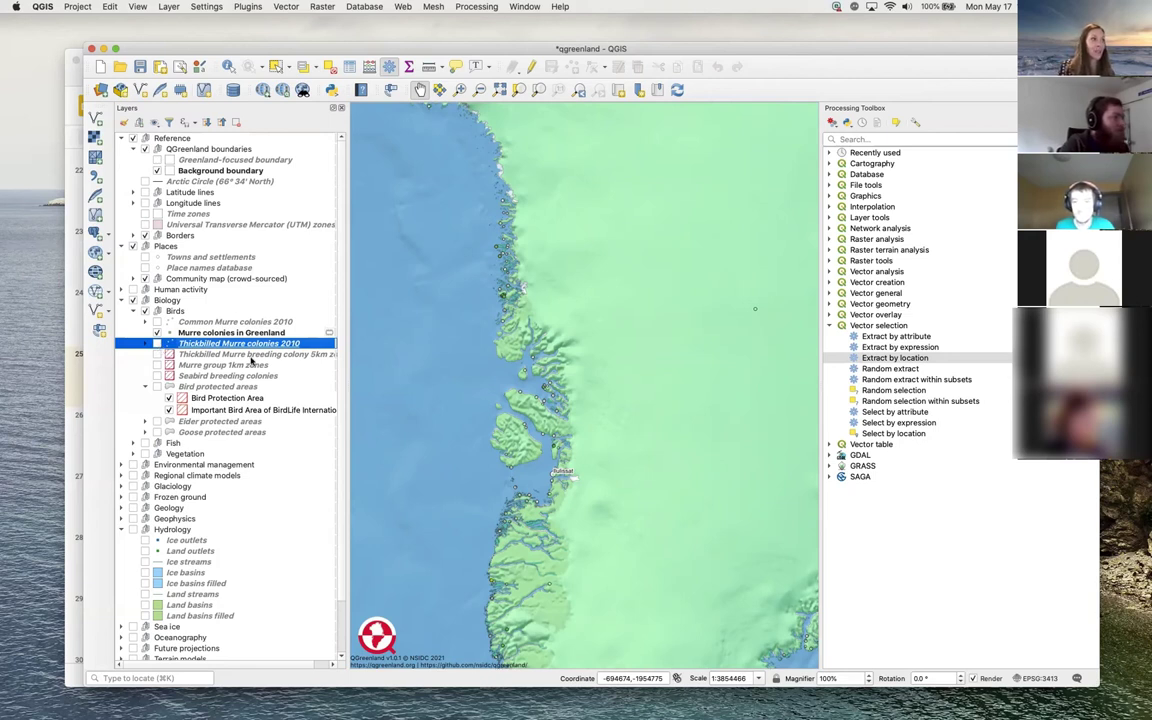
{"action": "scroll", "coordinate": [471, 503], "scroll_direction": "down", "scroll_amount": 2}
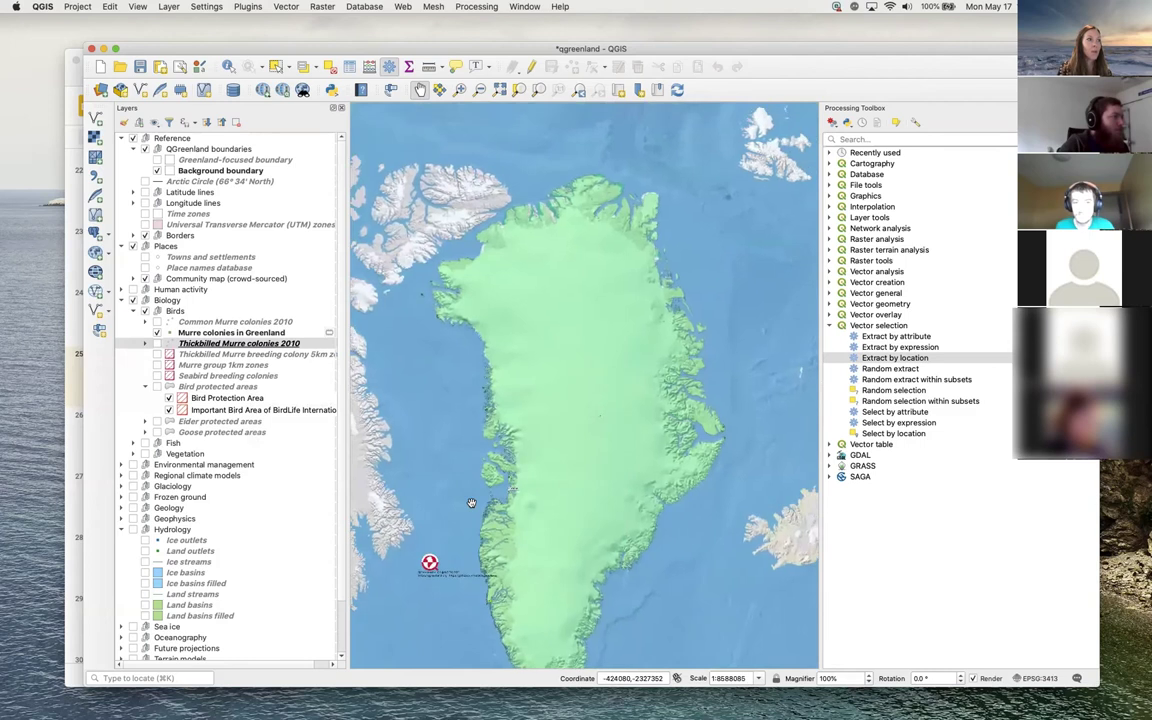
{"action": "left_click_drag", "start_coordinate": [471, 503], "coordinate": [468, 372]}
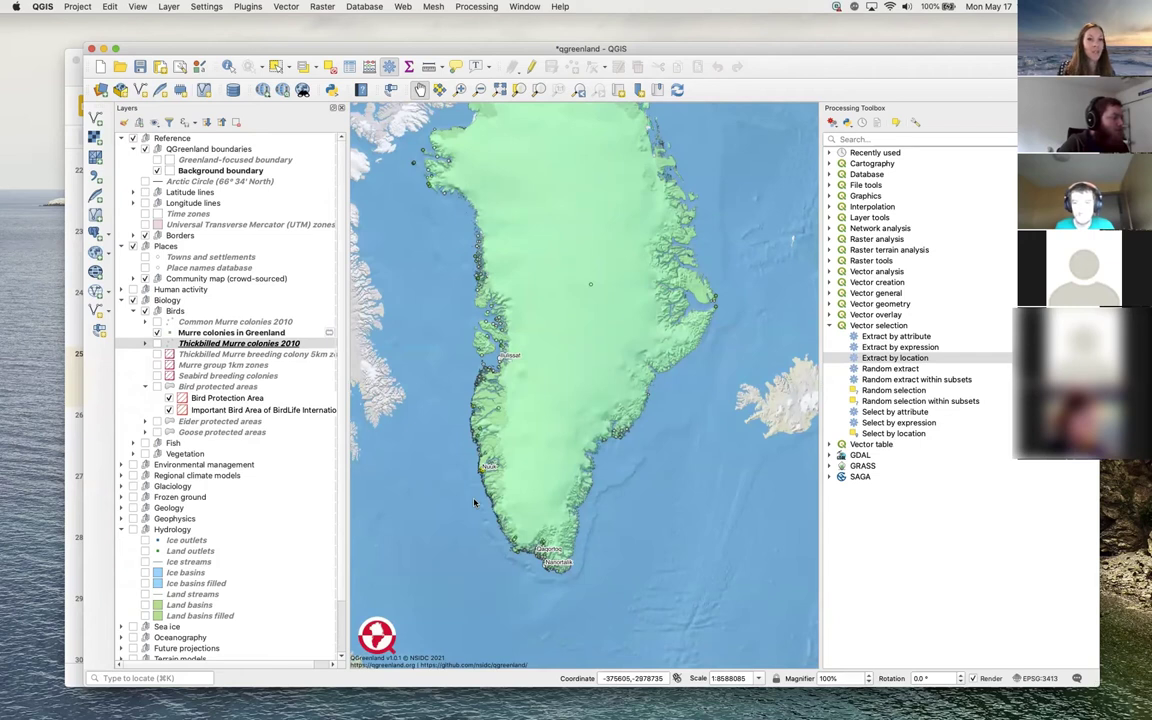
{"action": "scroll", "coordinate": [474, 495], "scroll_direction": "up", "scroll_amount": 1}
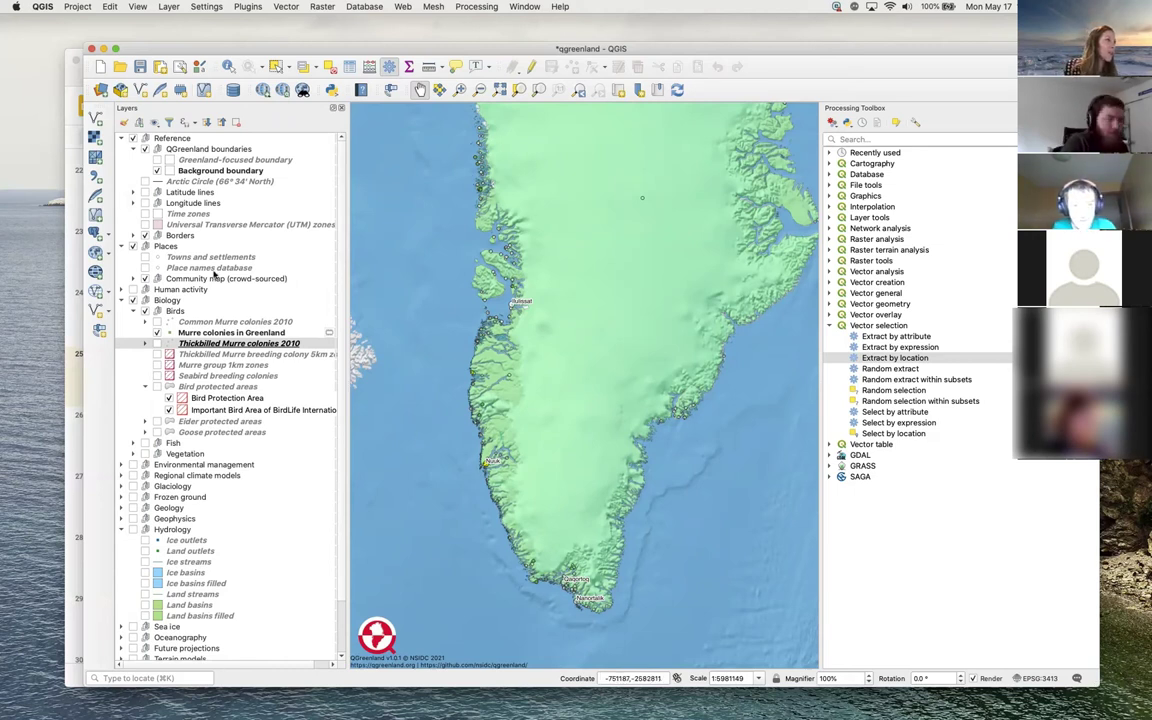
{"action": "left_click", "coordinate": [144, 246]}
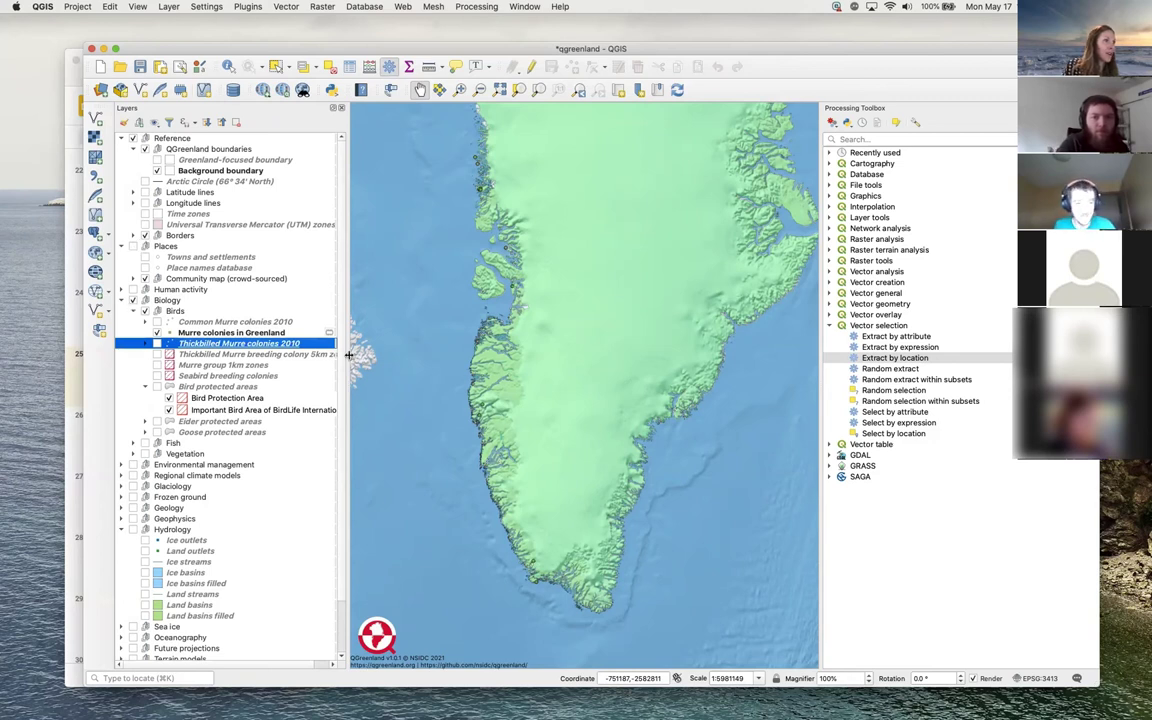
{"action": "left_click", "coordinate": [438, 313]}
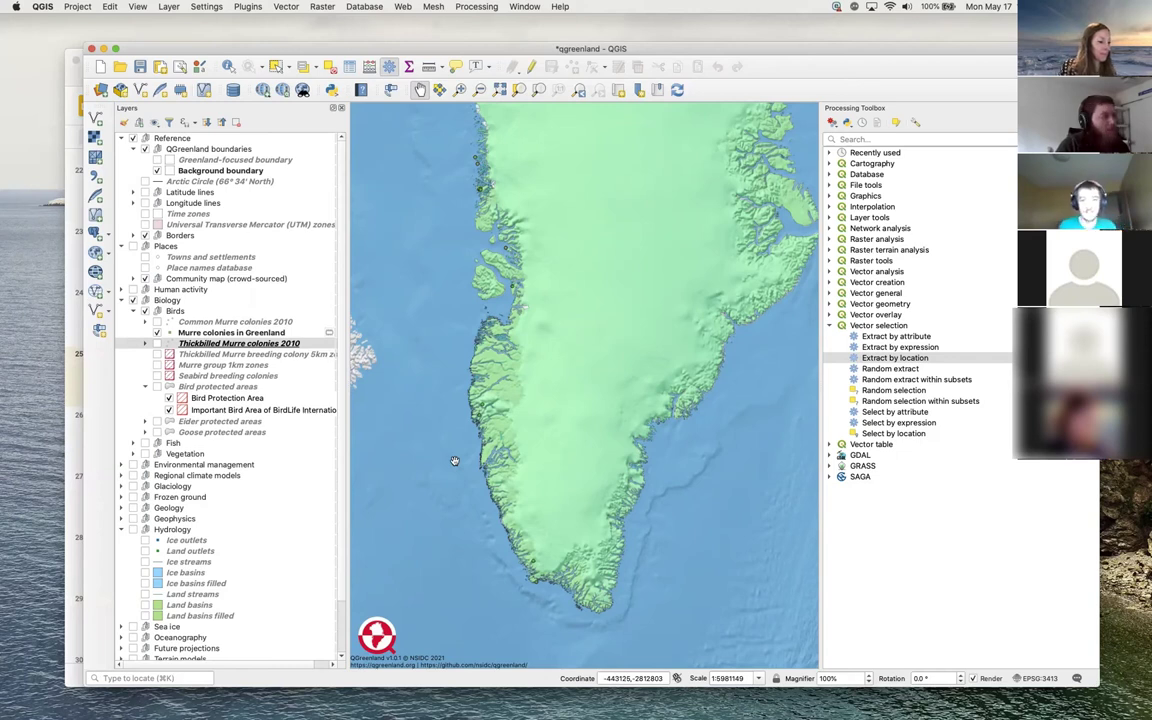
{"action": "left_click_drag", "start_coordinate": [425, 448], "coordinate": [470, 448]}
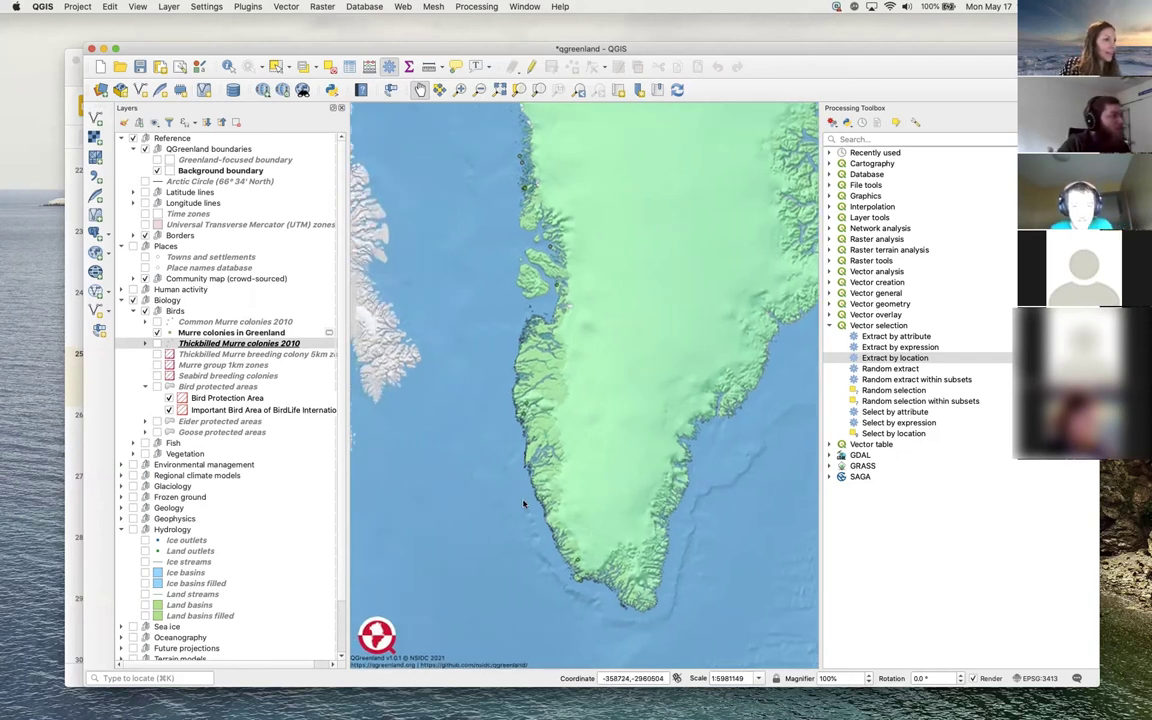
Style the Murre colonies in Greenland layer with the red "effect drop shadow" marker symbol and apply it
{"action": "left_click", "coordinate": [210, 334]}
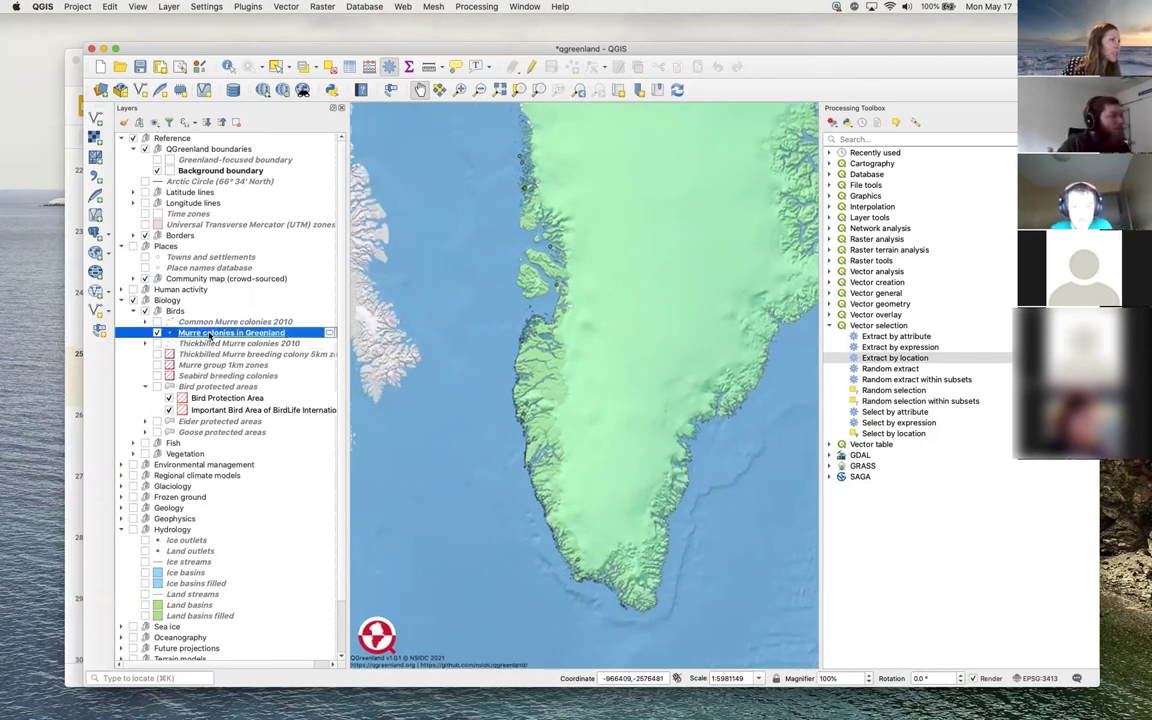
{"action": "right_click", "coordinate": [210, 336]}
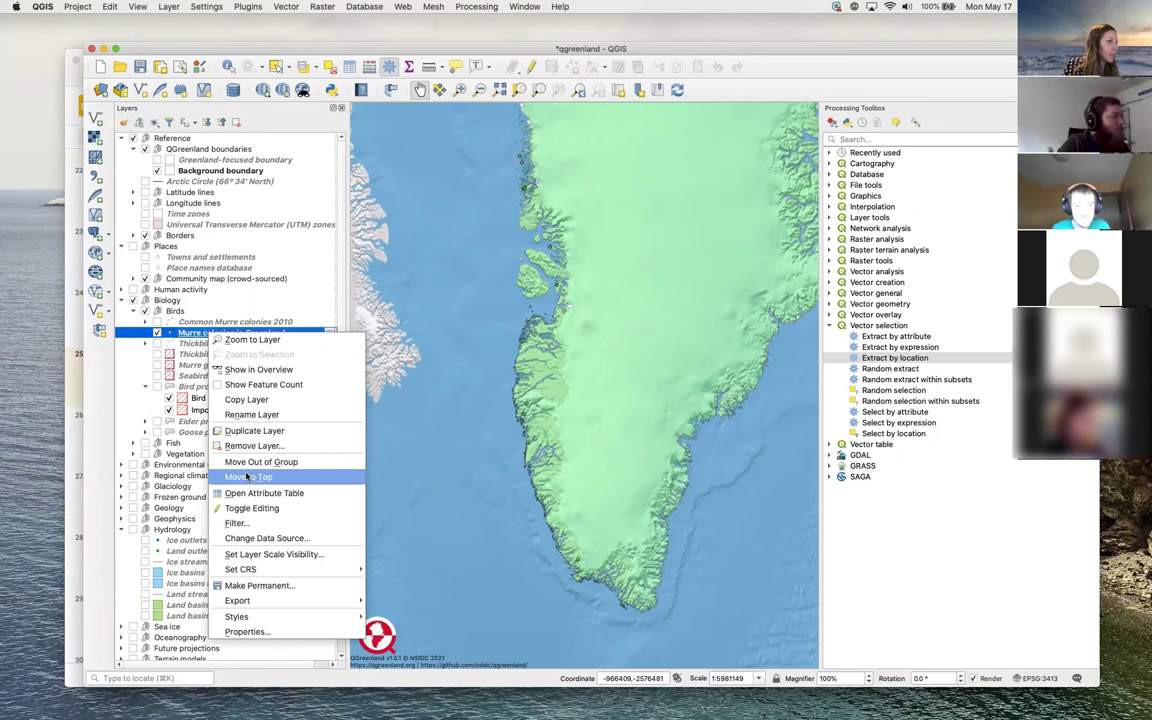
{"action": "left_click", "coordinate": [244, 632]}
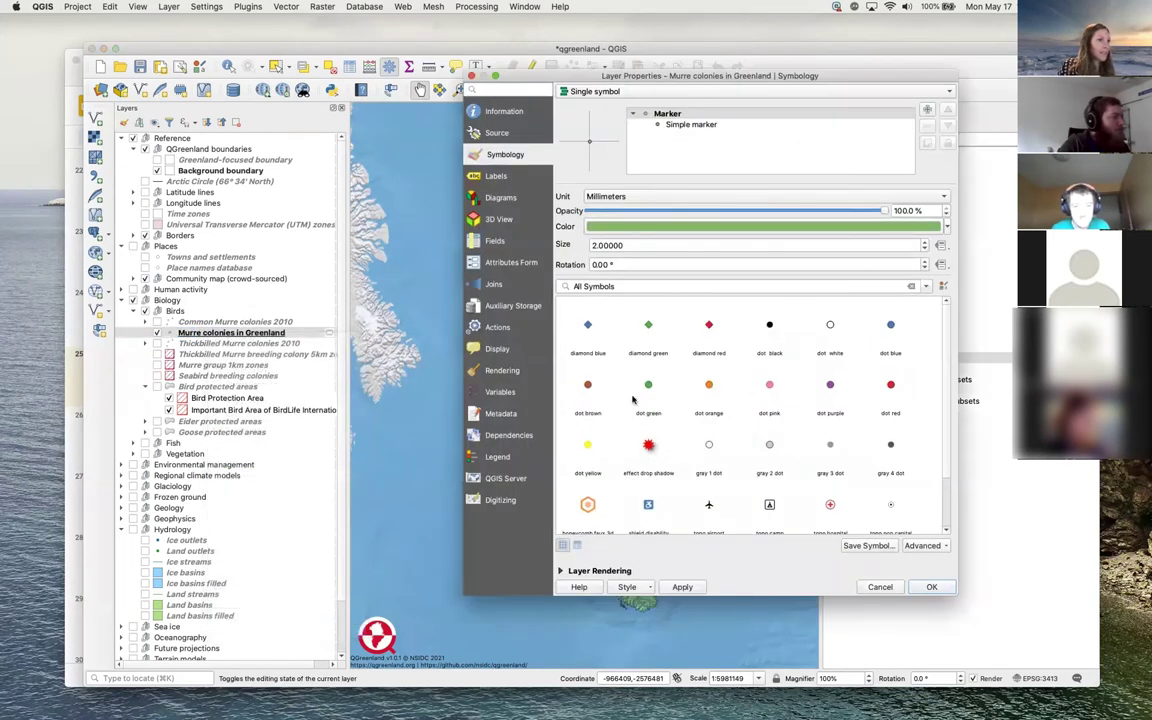
{"action": "left_click", "coordinate": [649, 446]}
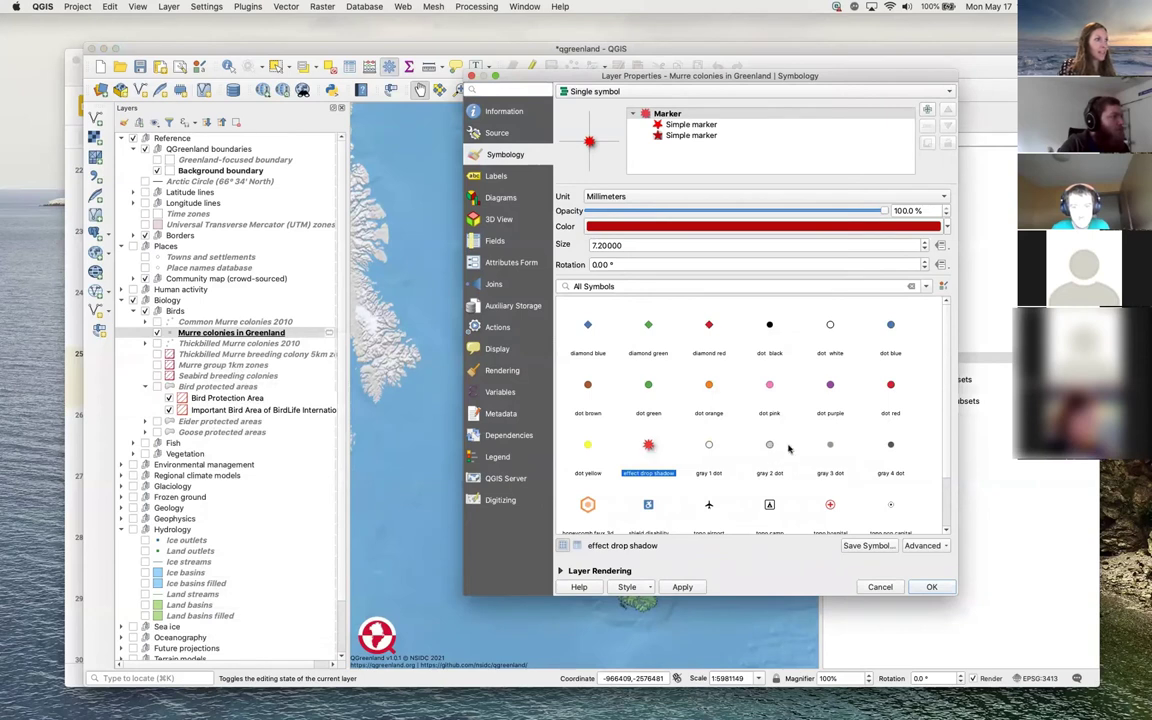
{"action": "left_click", "coordinate": [689, 589]}
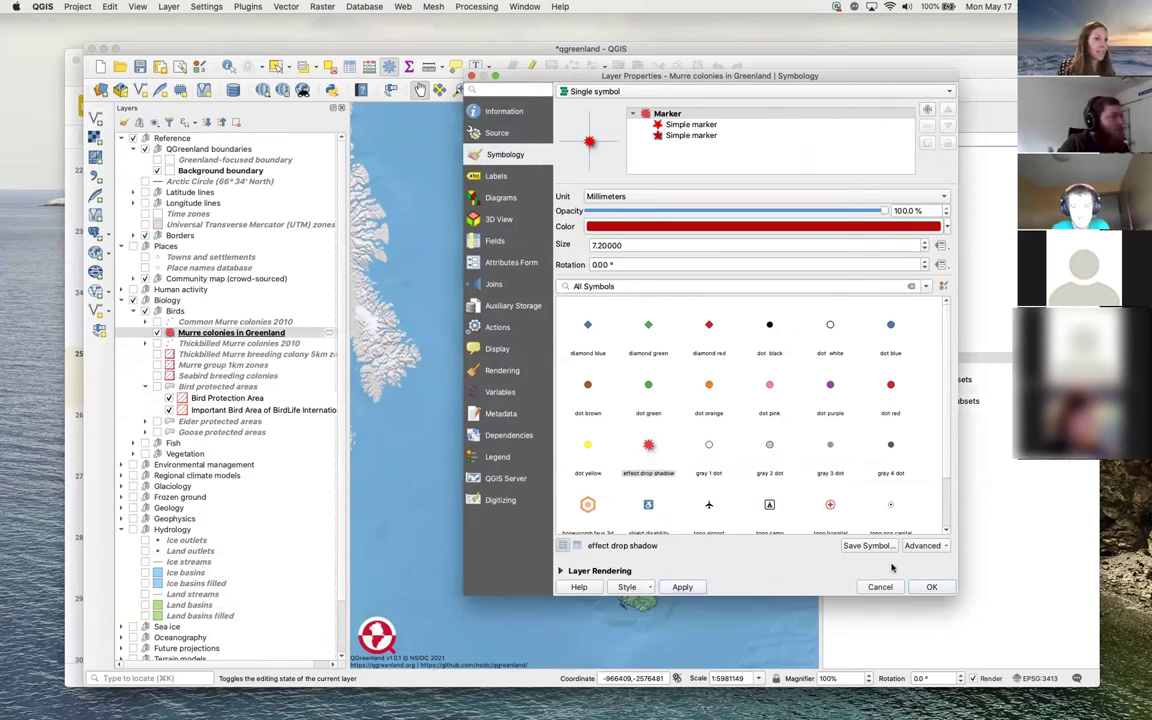
{"action": "left_click", "coordinate": [929, 588]}
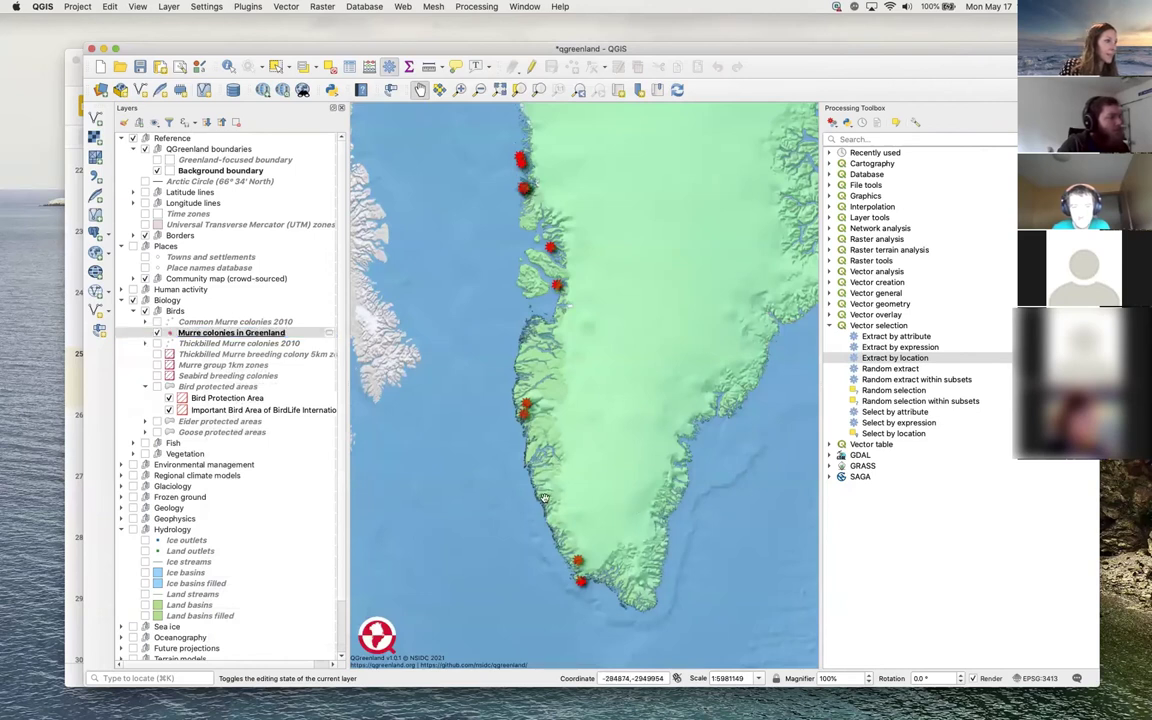
Examine where the extracted Murre colonies lie along Greenland's west coast, from the south to the northwest, and across the whole island
{"action": "scroll", "coordinate": [551, 551], "scroll_direction": "up", "scroll_amount": 3}
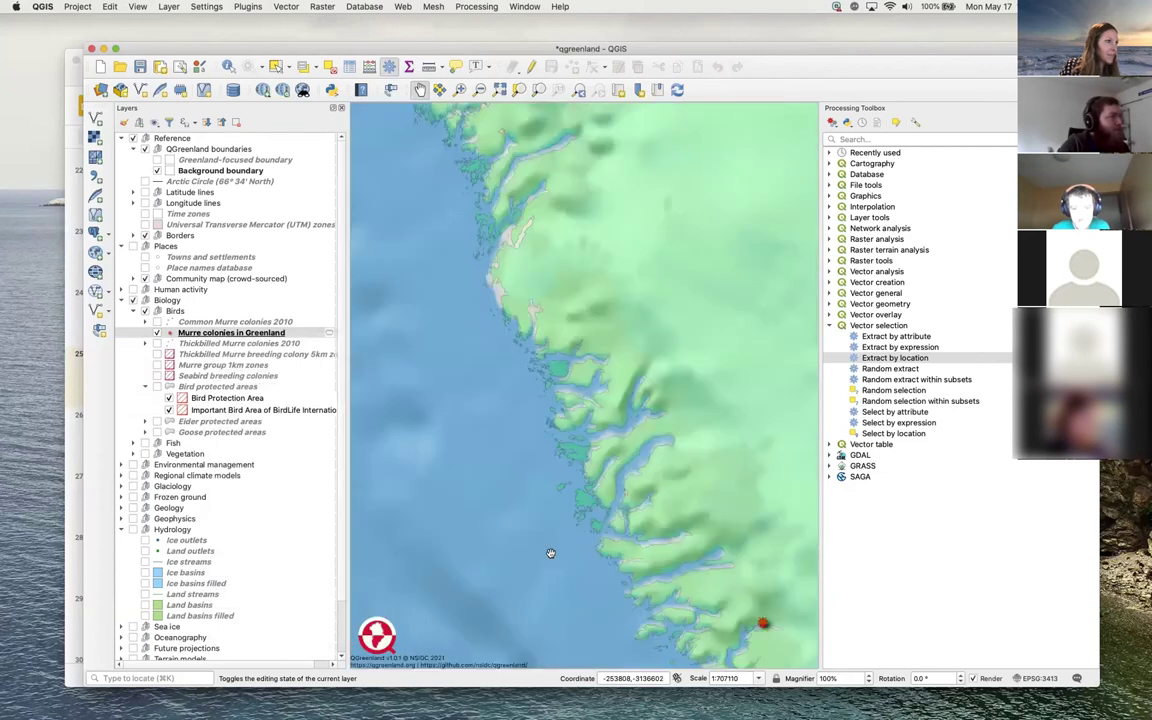
{"action": "scroll", "coordinate": [551, 553], "scroll_direction": "down", "scroll_amount": 1}
{"action": "scroll", "coordinate": [551, 557], "scroll_direction": "down", "scroll_amount": 2}
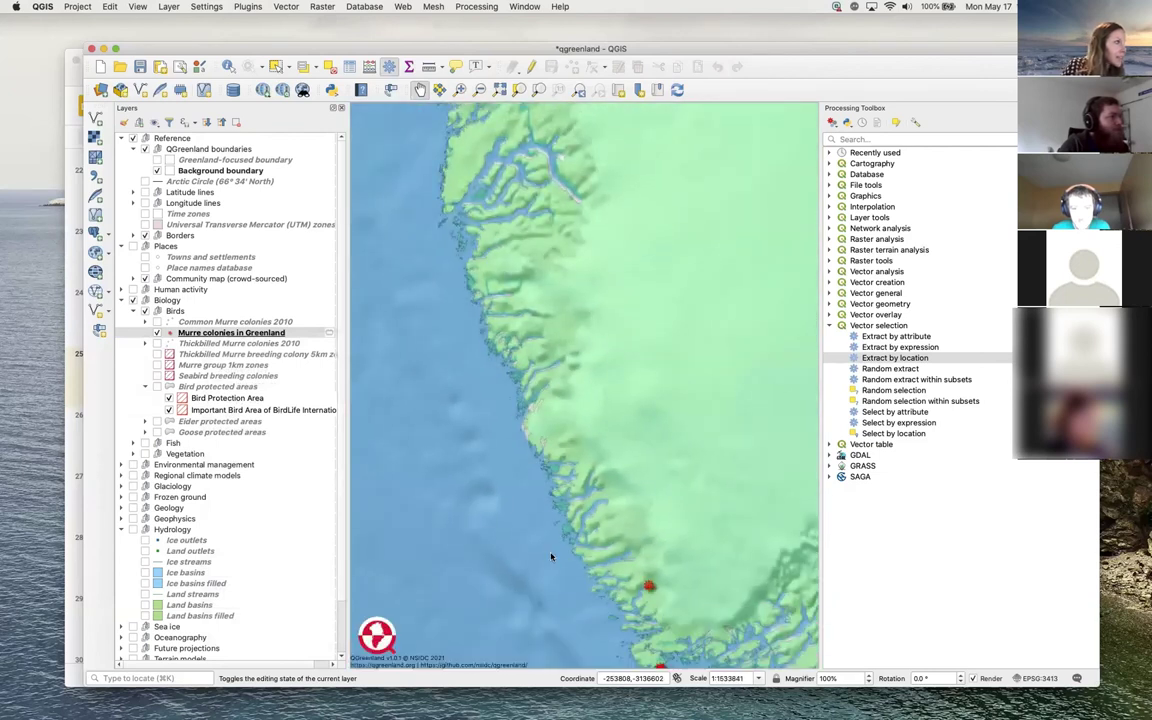
{"action": "left_click_drag", "start_coordinate": [428, 436], "coordinate": [600, 549]}
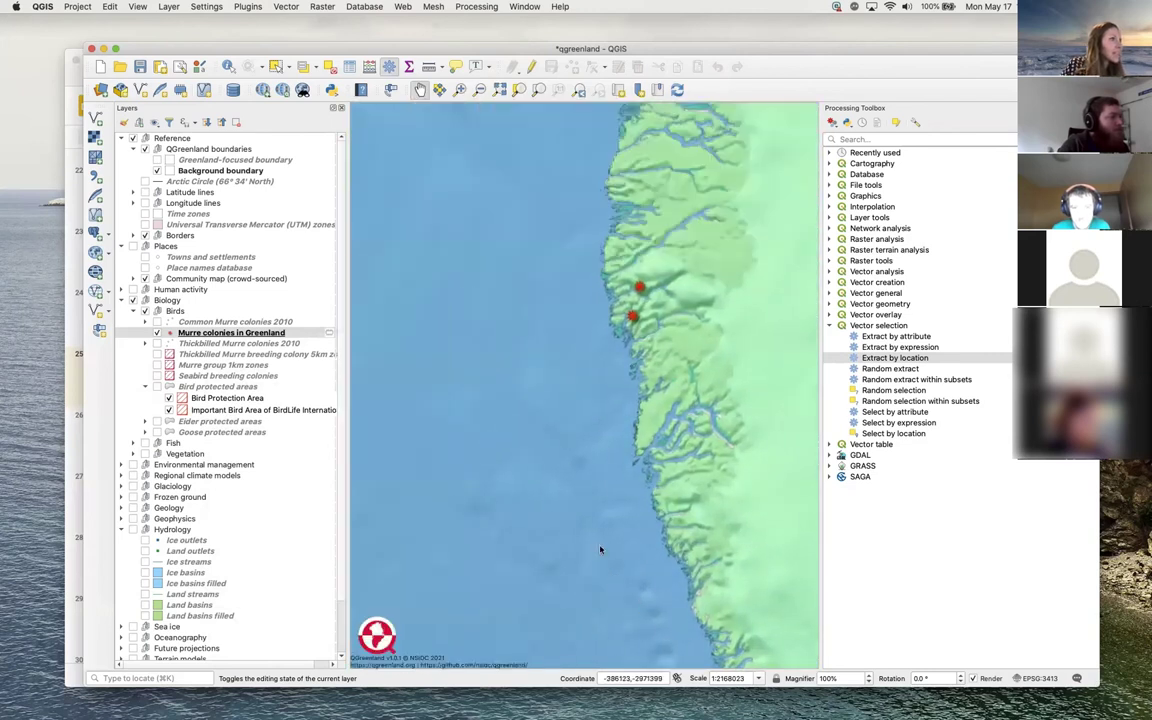
{"action": "left_click_drag", "start_coordinate": [545, 422], "coordinate": [550, 566]}
{"action": "left_click_drag", "start_coordinate": [550, 386], "coordinate": [525, 525]}
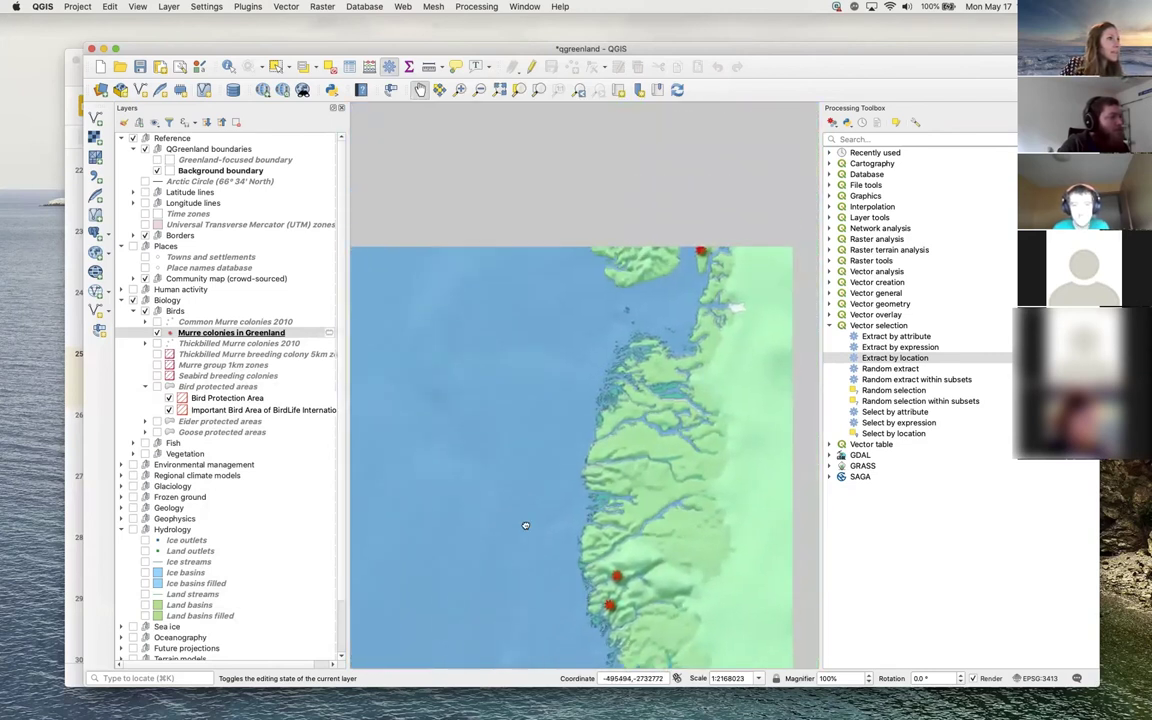
{"action": "left_click_drag", "start_coordinate": [537, 386], "coordinate": [468, 485]}
{"action": "scroll", "coordinate": [480, 485], "scroll_direction": "down", "scroll_amount": 2}
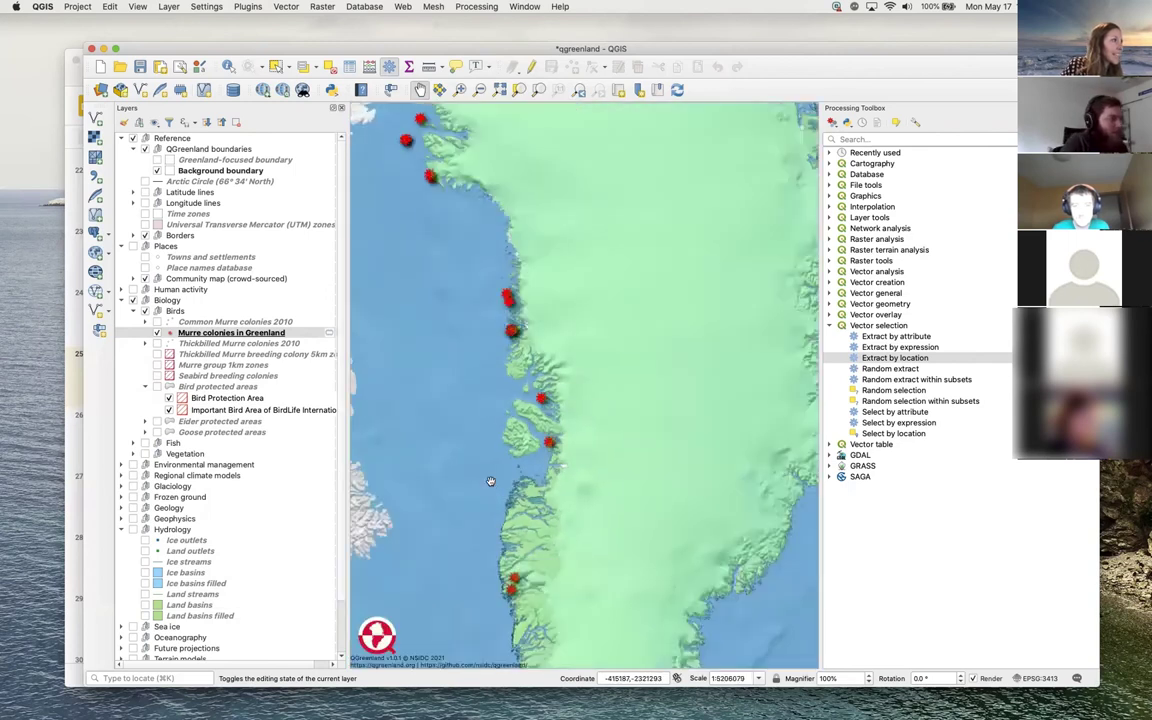
{"action": "left_click_drag", "start_coordinate": [418, 277], "coordinate": [436, 305]}
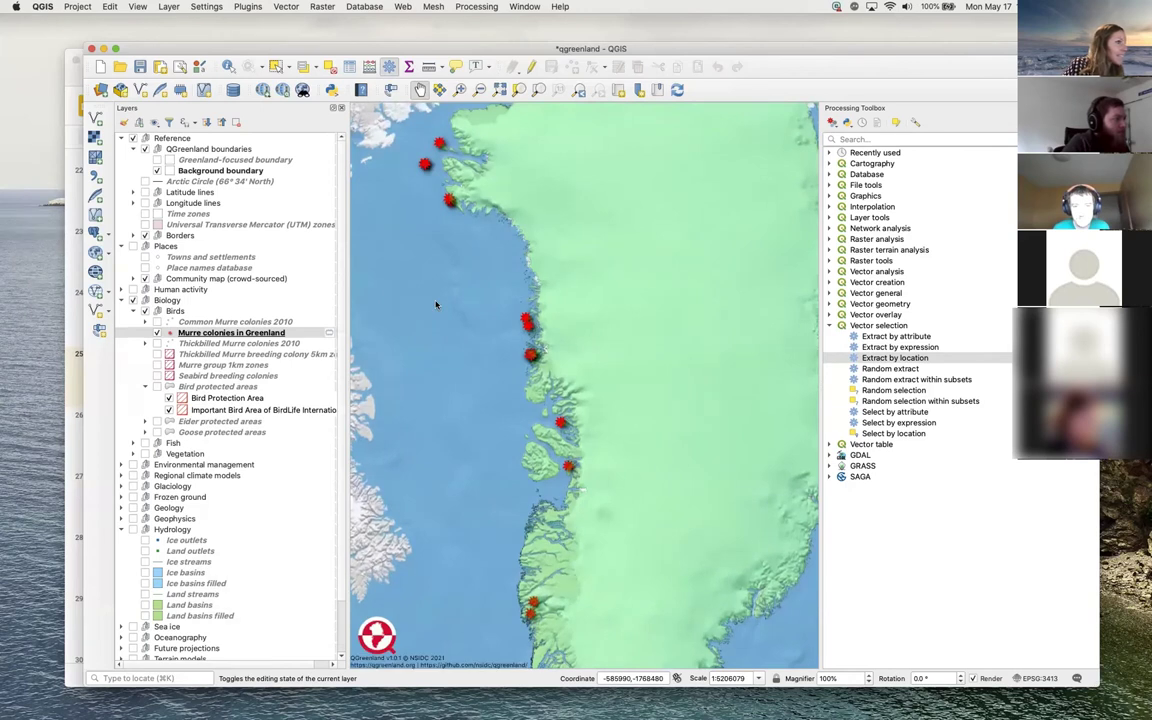
{"action": "scroll", "coordinate": [430, 250], "scroll_direction": "up", "scroll_amount": 3}
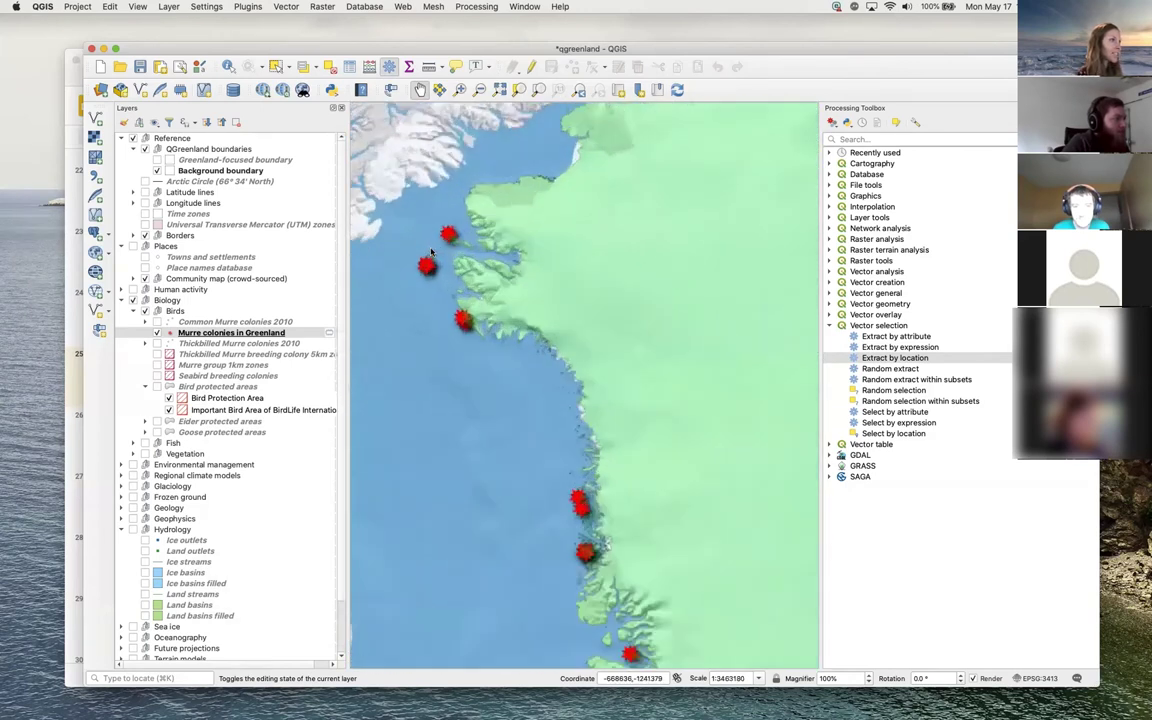
{"action": "scroll", "coordinate": [430, 249], "scroll_direction": "down", "scroll_amount": 3}
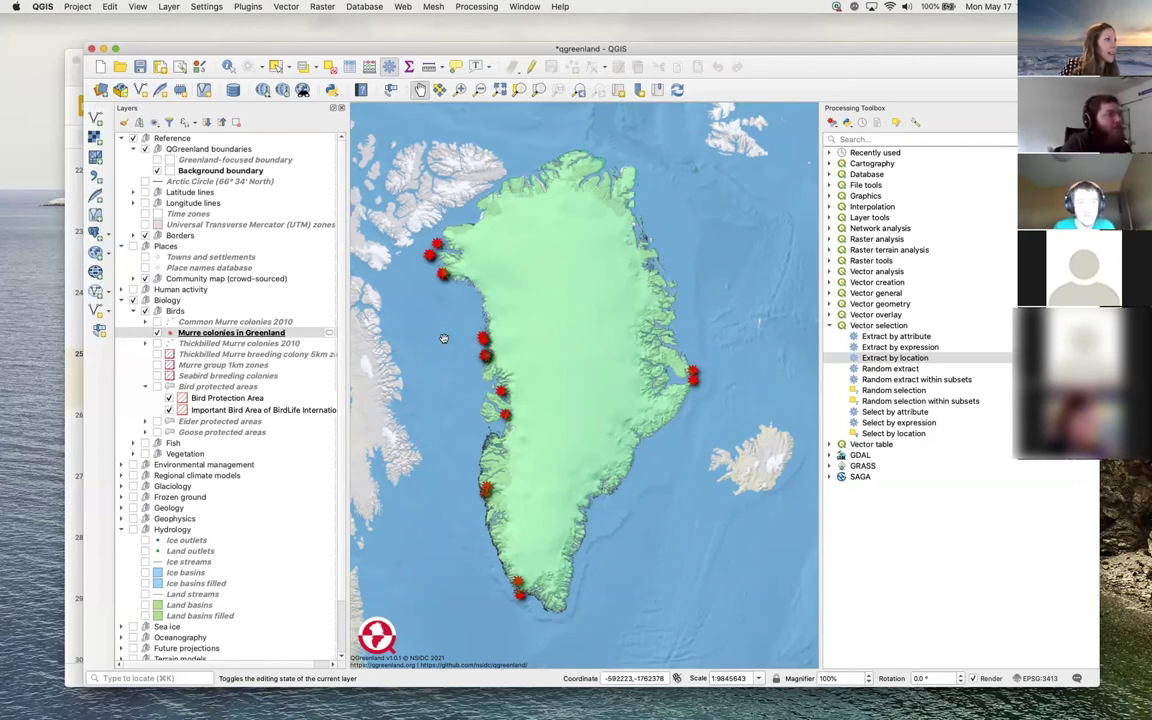
{"action": "left_click_drag", "start_coordinate": [444, 337], "coordinate": [474, 337]}
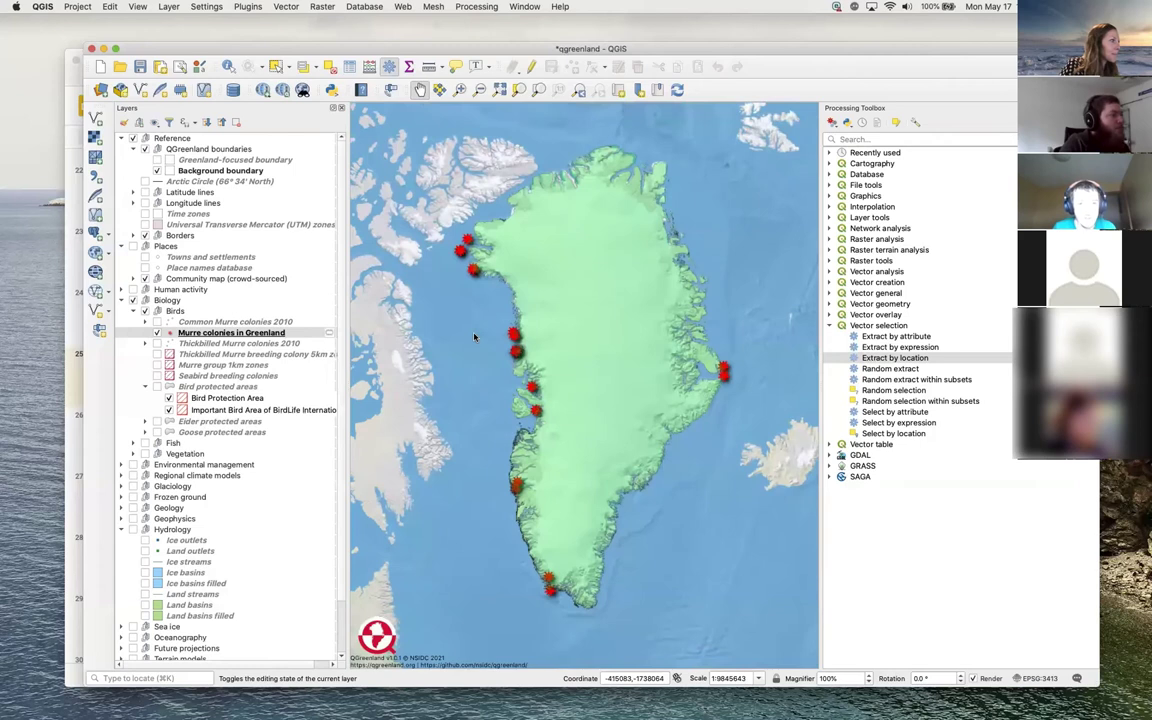
Show the Thickbilled Murre colonies 2010 layer to compare its points with the extracted colonies along the southwest coast
{"action": "left_click", "coordinate": [157, 343]}
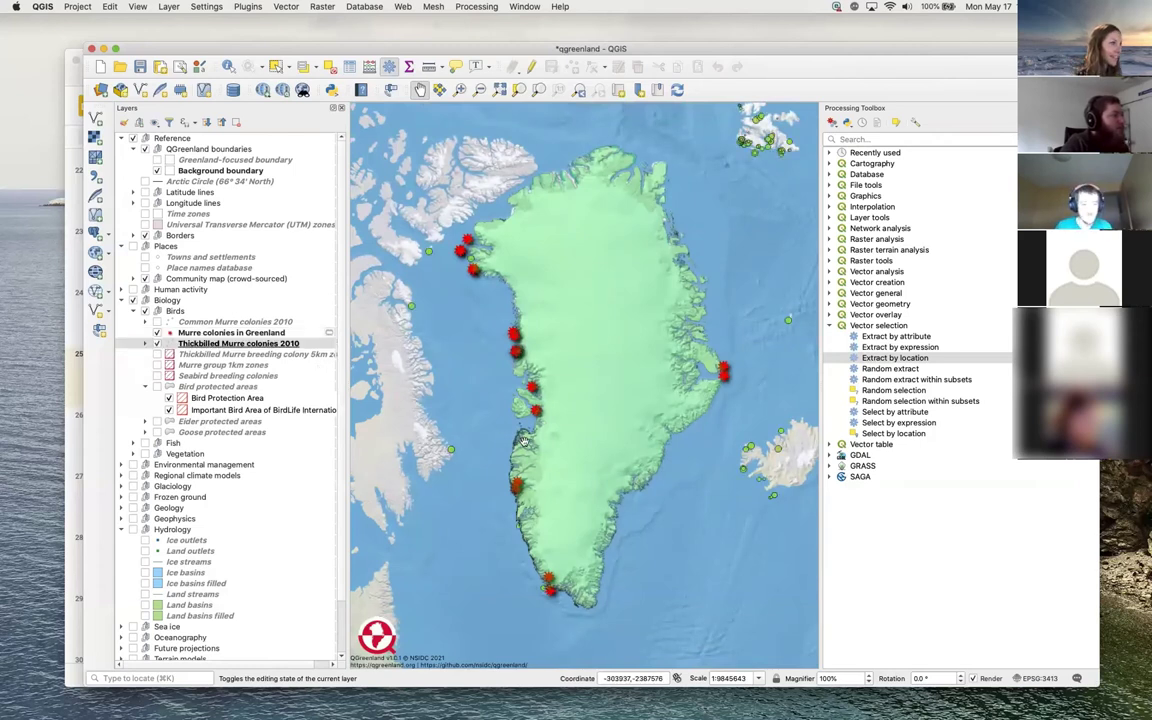
{"action": "scroll", "coordinate": [527, 540], "scroll_direction": "up", "scroll_amount": 1}
{"action": "scroll", "coordinate": [527, 543], "scroll_direction": "up", "scroll_amount": 2}
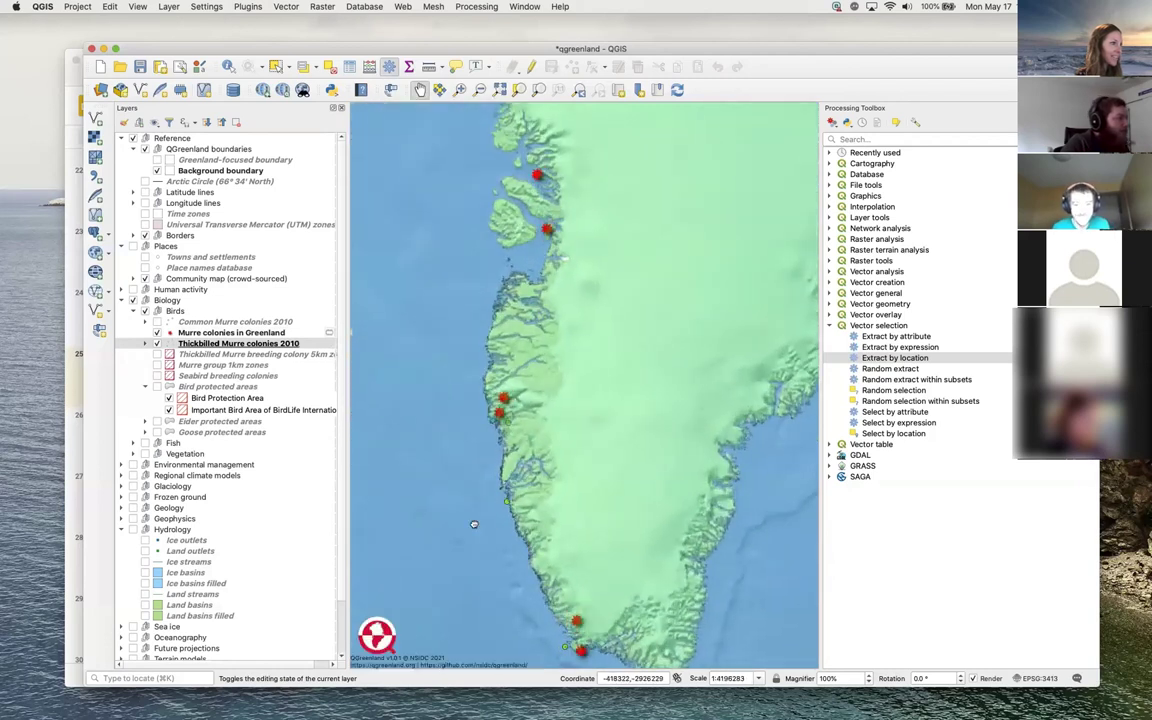
Examine the Thickbilled Murre colony points missing from the extraction along the southwest coast, especially the one lying offshore among the small islands
{"action": "scroll", "coordinate": [538, 541], "scroll_direction": "up", "scroll_amount": 3}
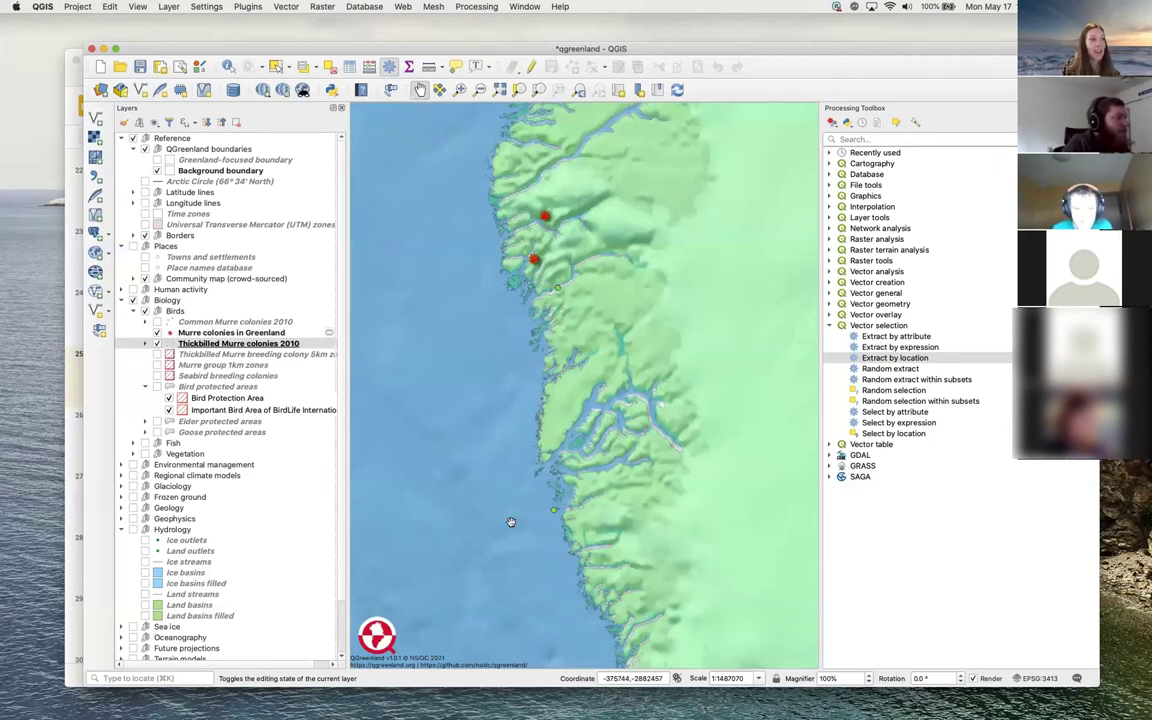
{"action": "scroll", "coordinate": [543, 512], "scroll_direction": "up", "scroll_amount": 4}
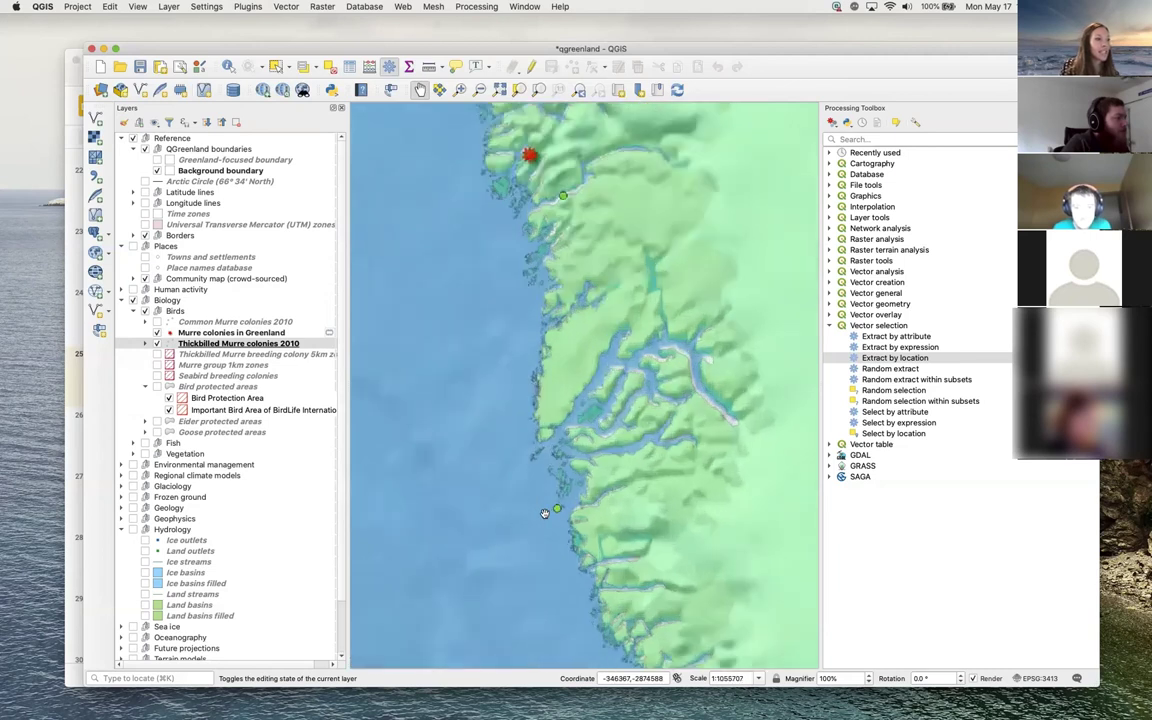
{"action": "scroll", "coordinate": [580, 501], "scroll_direction": "up", "scroll_amount": 1}
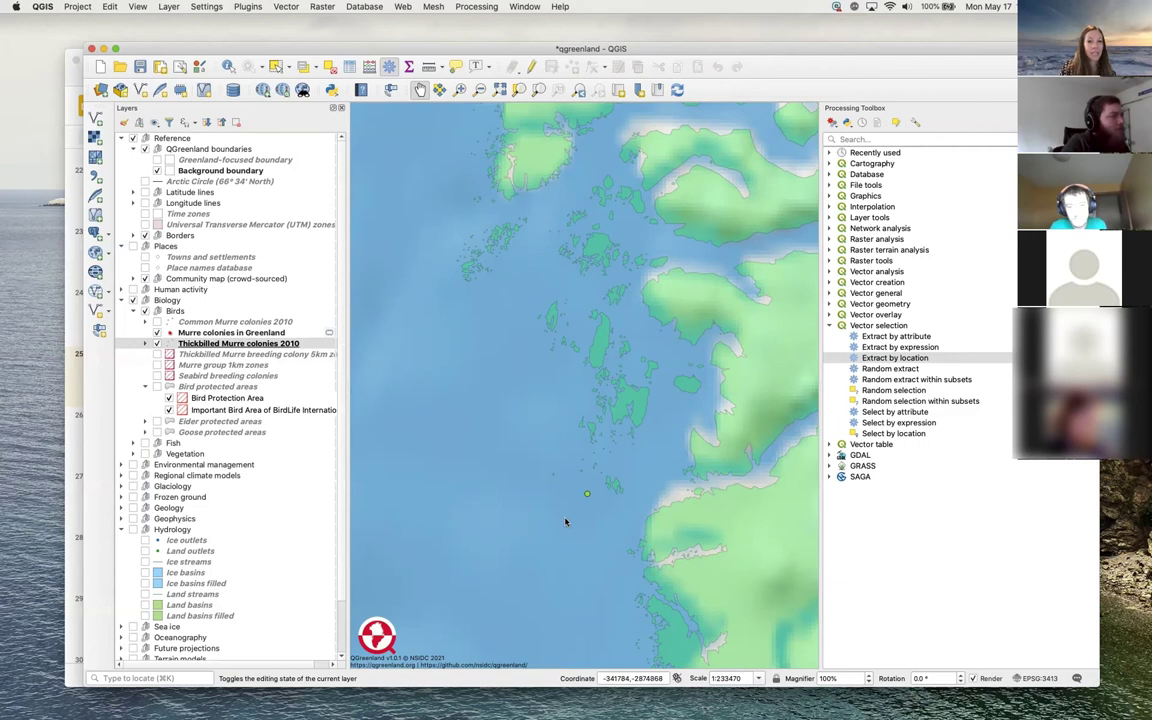
{"action": "scroll", "coordinate": [565, 521], "scroll_direction": "down", "scroll_amount": 3}
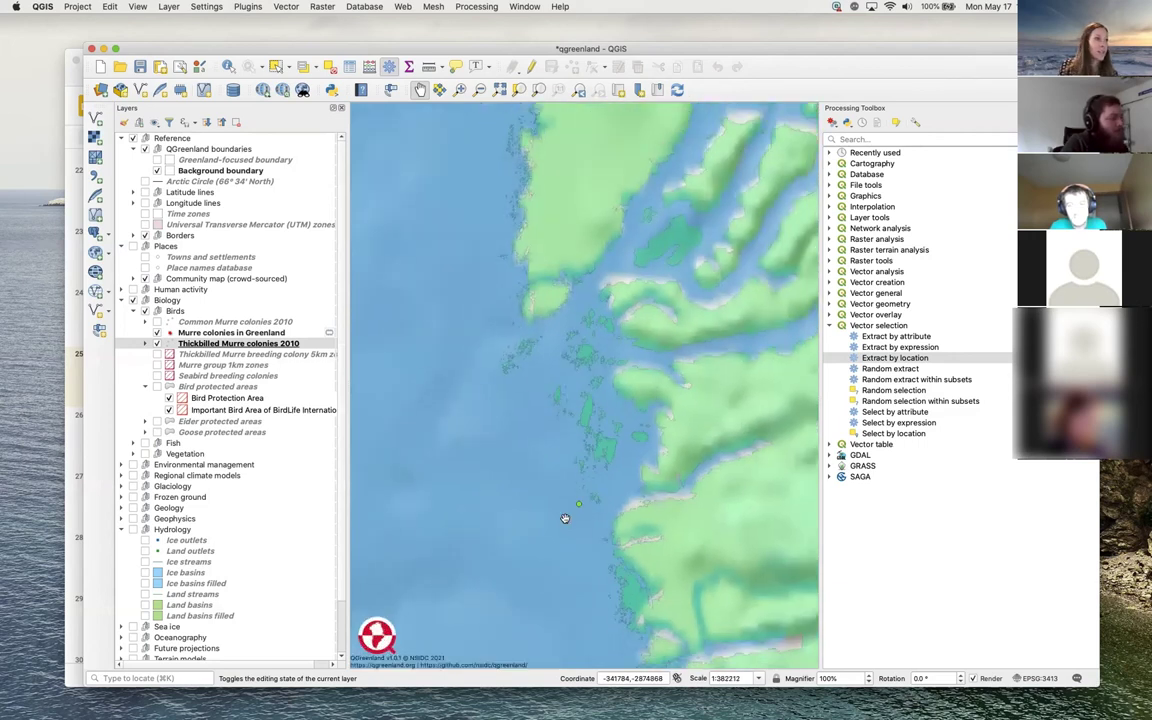
{"action": "scroll", "coordinate": [565, 521], "scroll_direction": "down", "scroll_amount": 2}
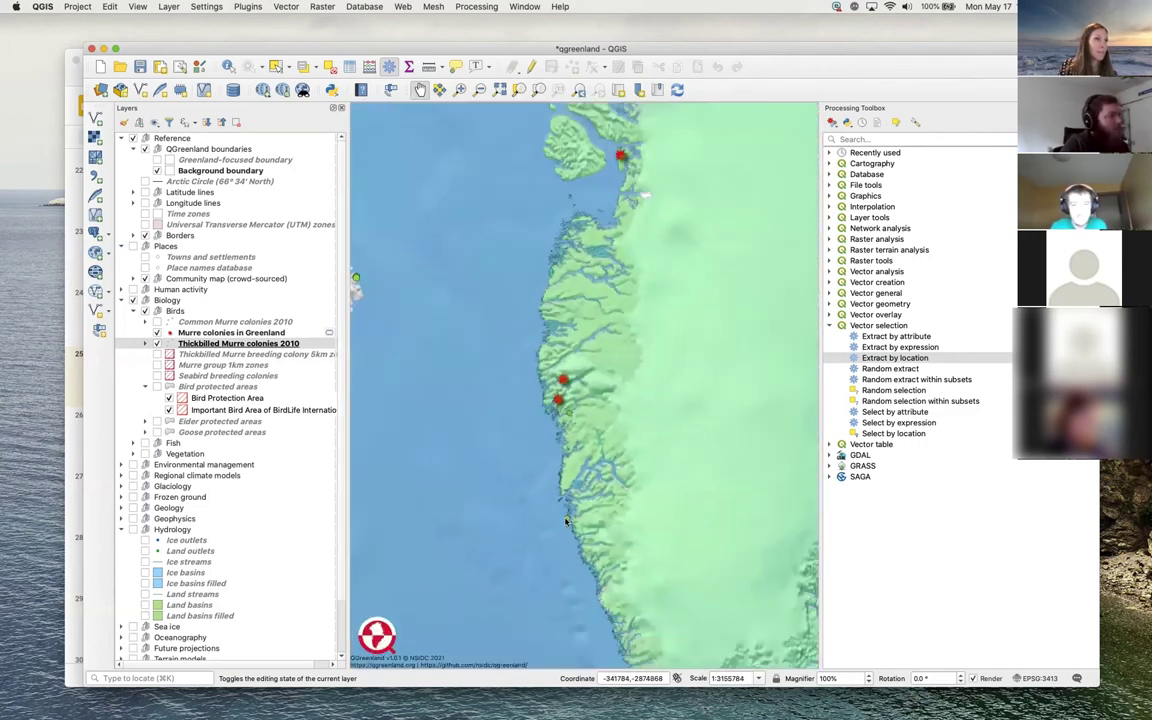
{"action": "left_click_drag", "start_coordinate": [565, 521], "coordinate": [471, 523]}
{"action": "scroll", "coordinate": [471, 523], "scroll_direction": "down", "scroll_amount": 1}
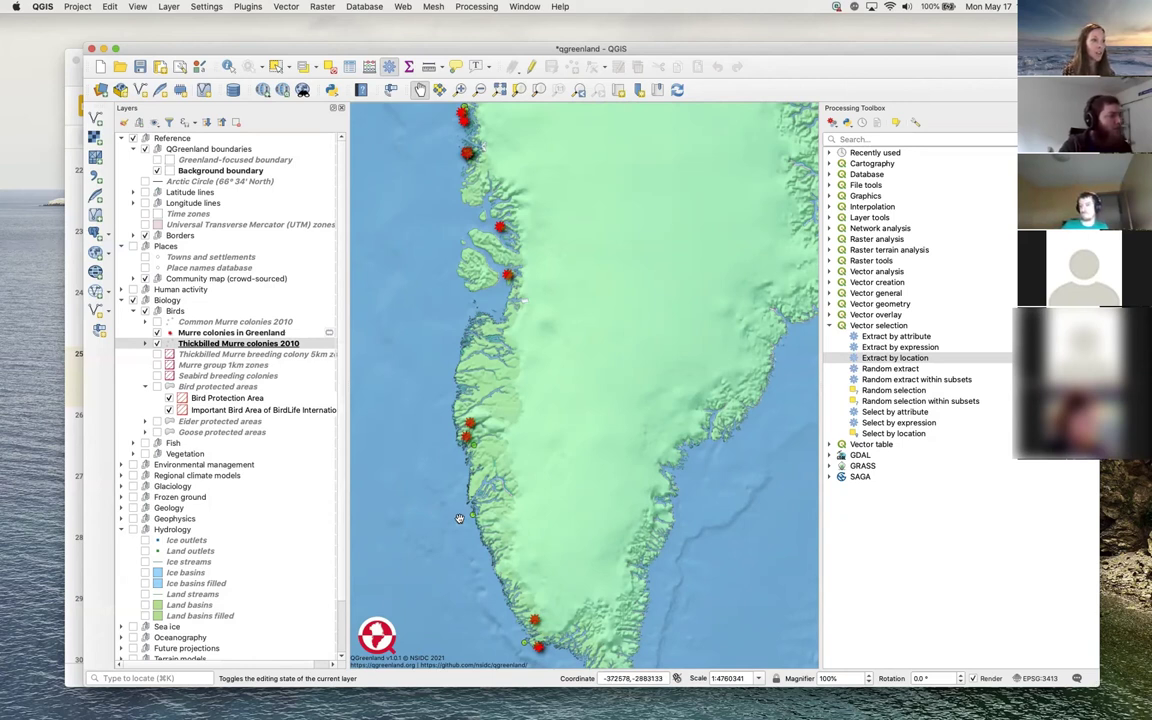
{"action": "scroll", "coordinate": [459, 518], "scroll_direction": "up", "scroll_amount": 3}
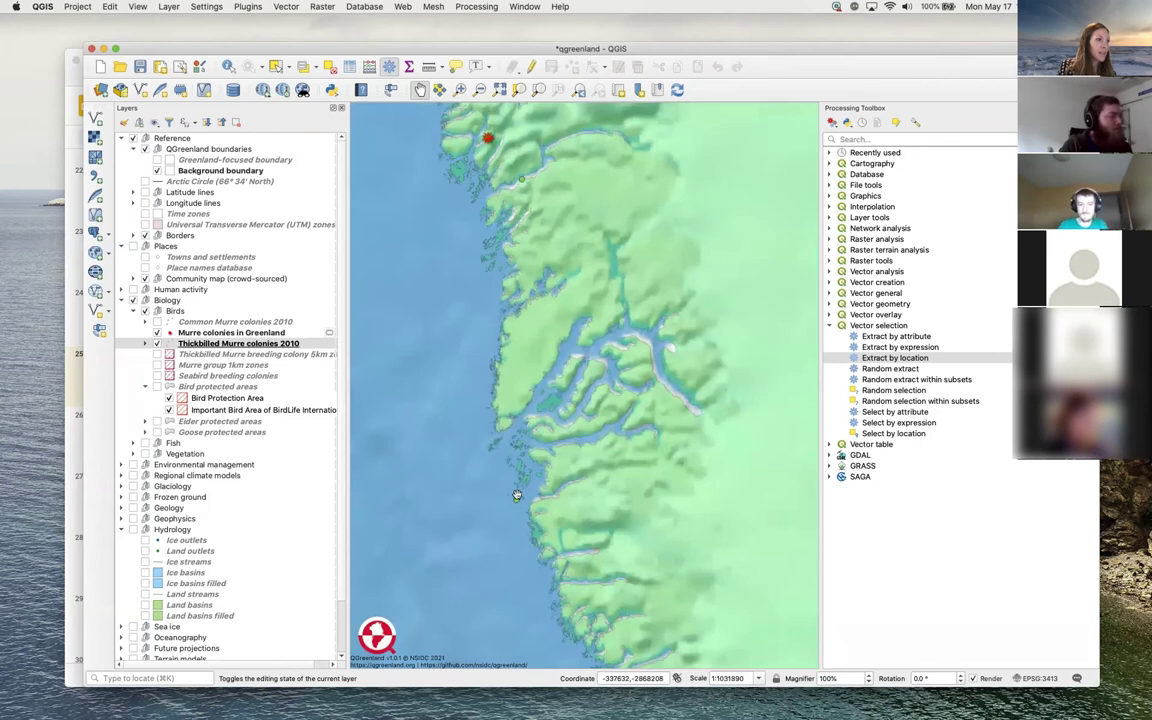
{"action": "scroll", "coordinate": [517, 495], "scroll_direction": "up", "scroll_amount": 3}
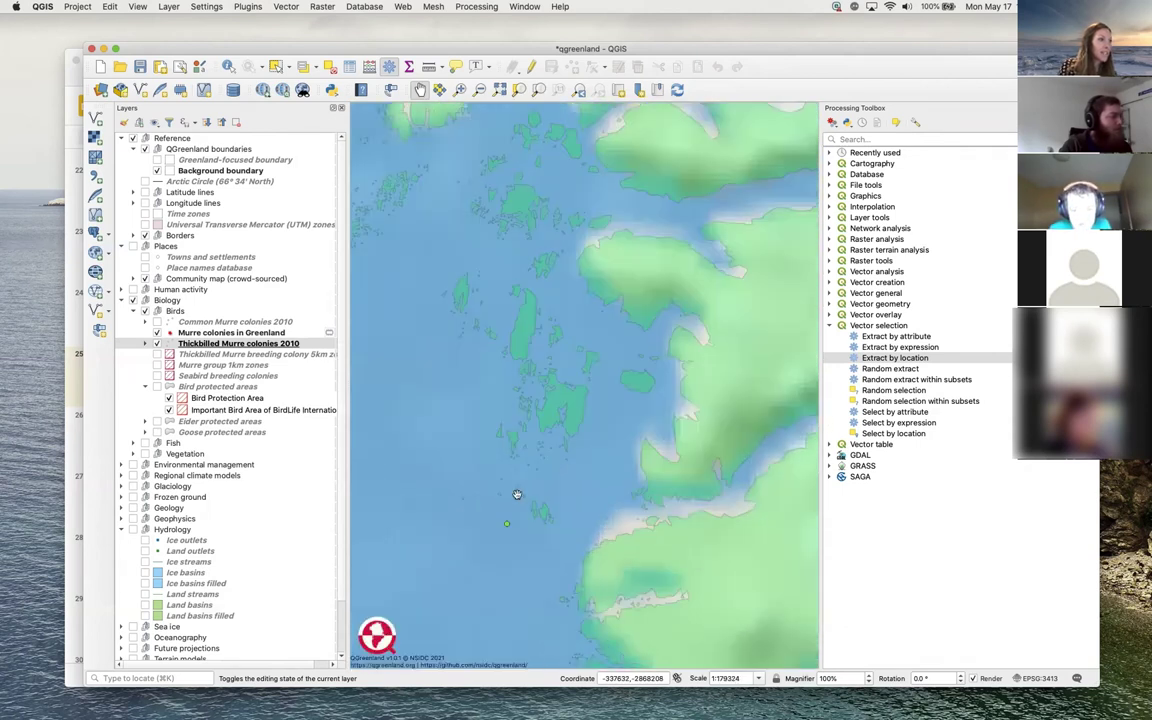
{"action": "left_click_drag", "start_coordinate": [463, 584], "coordinate": [511, 494]}
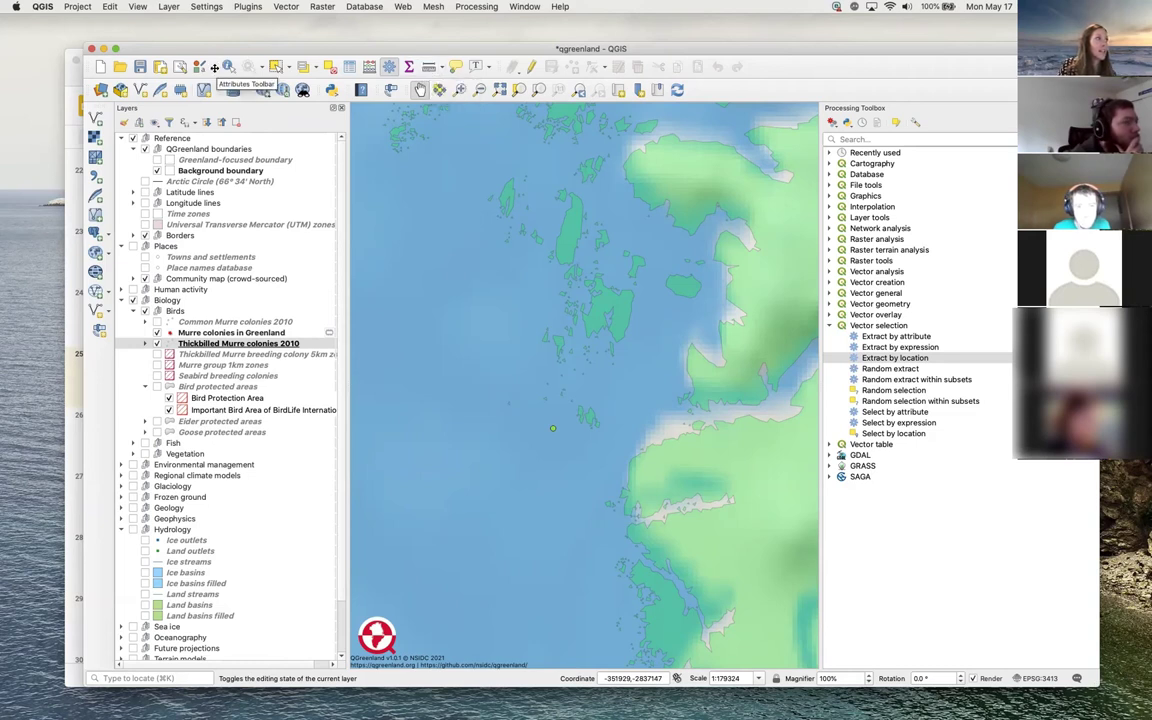
Measure the distance outward from the offshore Thickbilled Murre colony point in kilometers, then close the measurement
{"action": "left_click", "coordinate": [442, 68]}
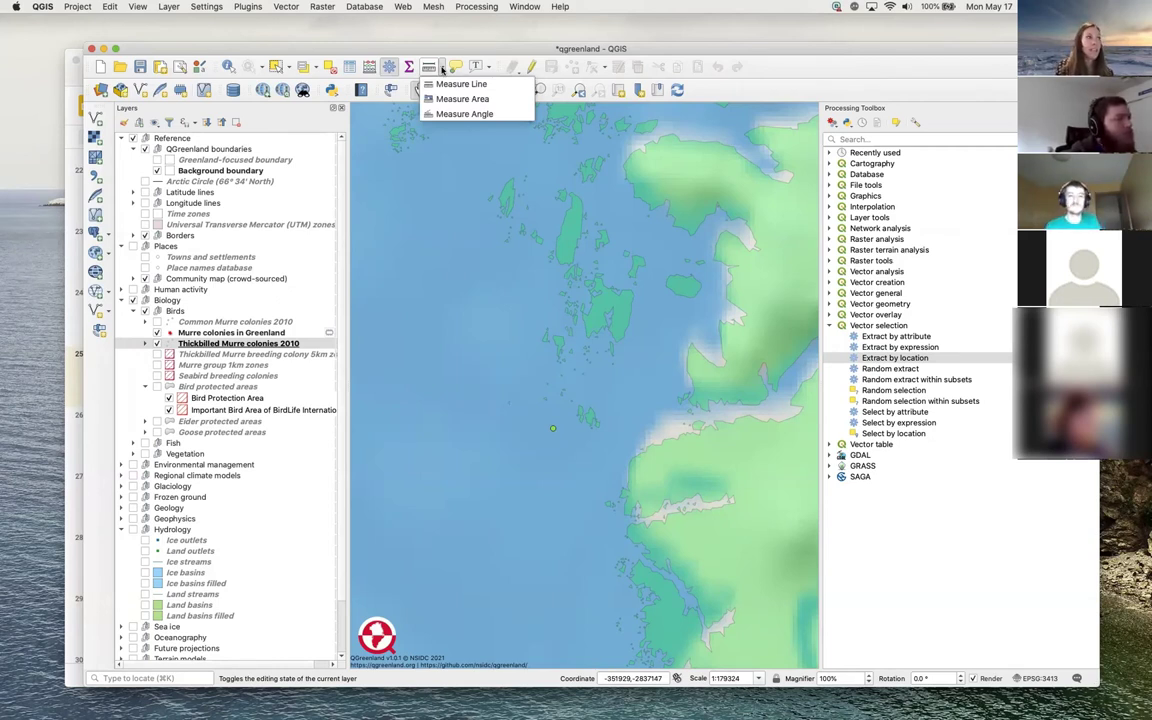
{"action": "left_click", "coordinate": [420, 89]}
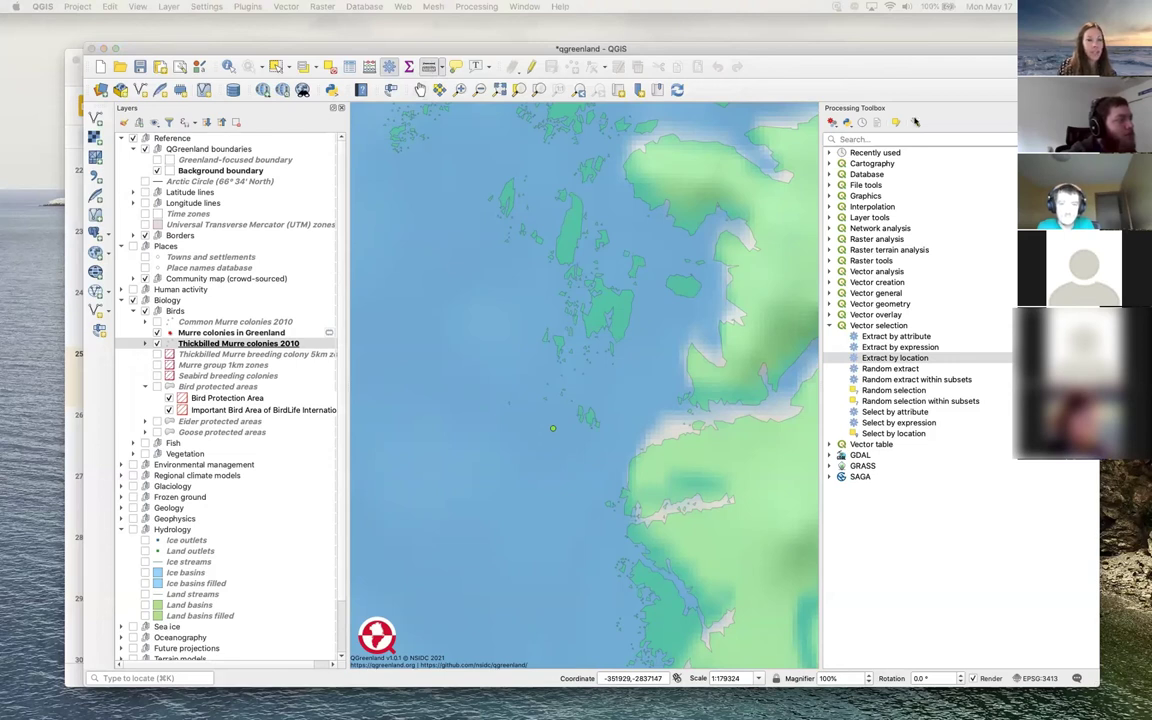
{"action": "left_click_drag", "start_coordinate": [541, 156], "coordinate": [363, 222]}
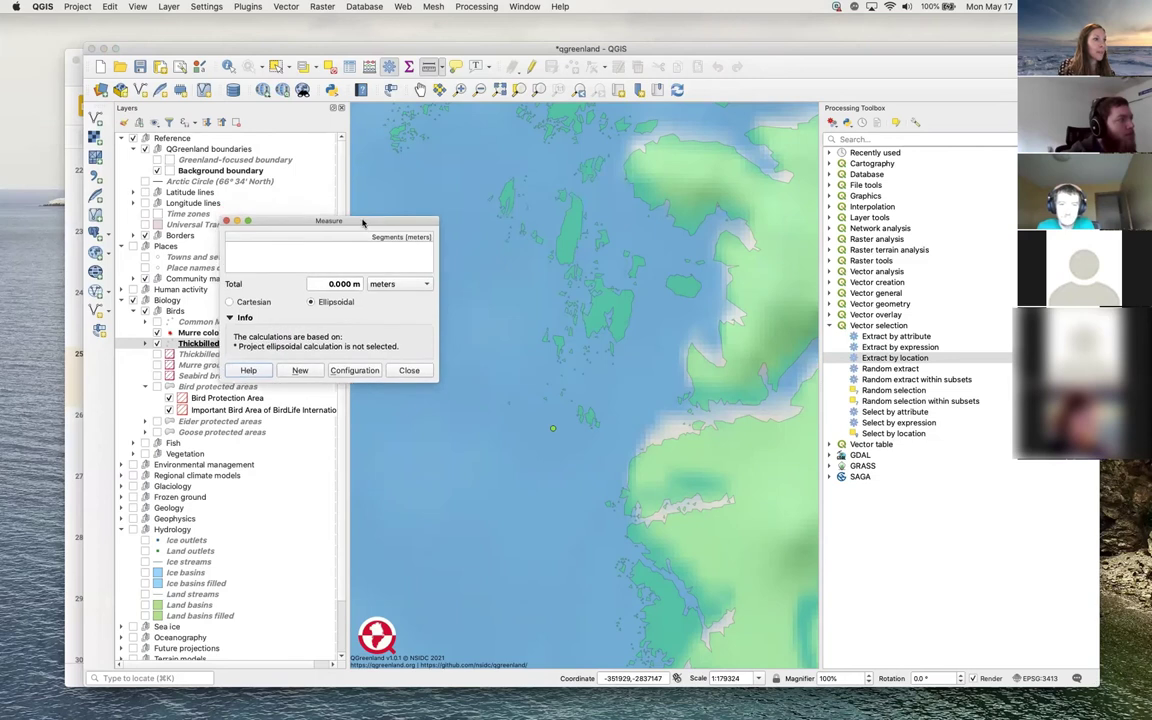
{"action": "left_click", "coordinate": [382, 285]}
{"action": "left_click", "coordinate": [386, 300]}
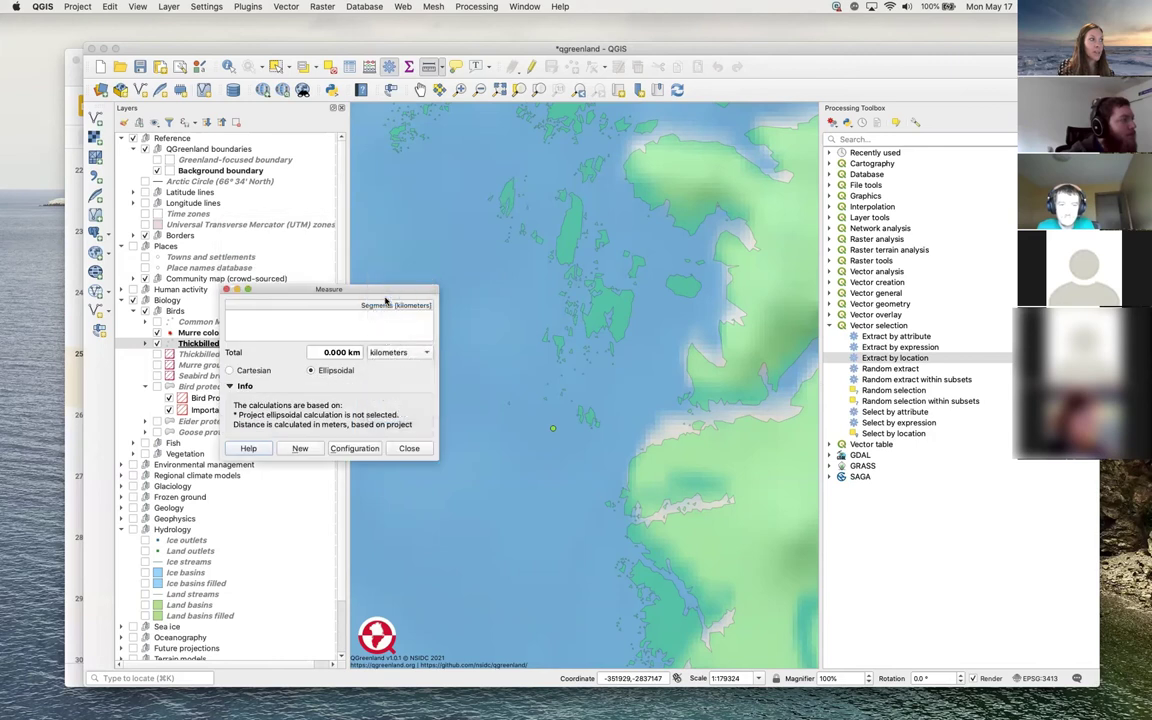
{"action": "left_click_drag", "start_coordinate": [385, 294], "coordinate": [418, 209]}
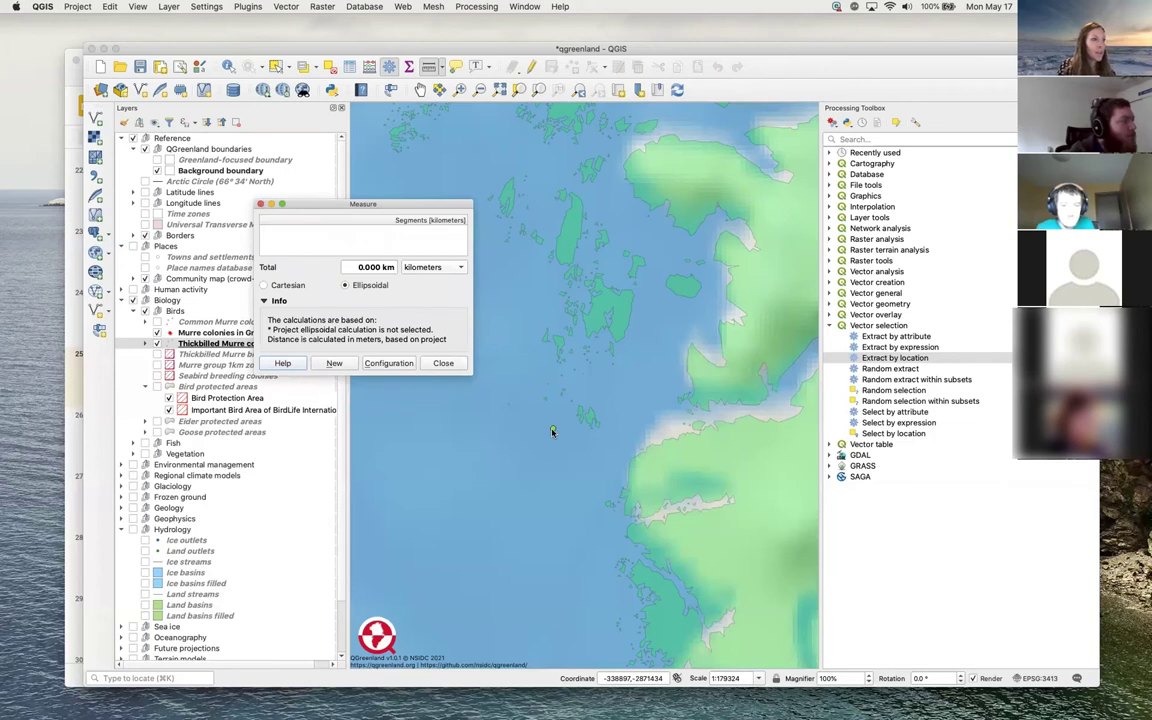
{"action": "left_click", "coordinate": [552, 431]}
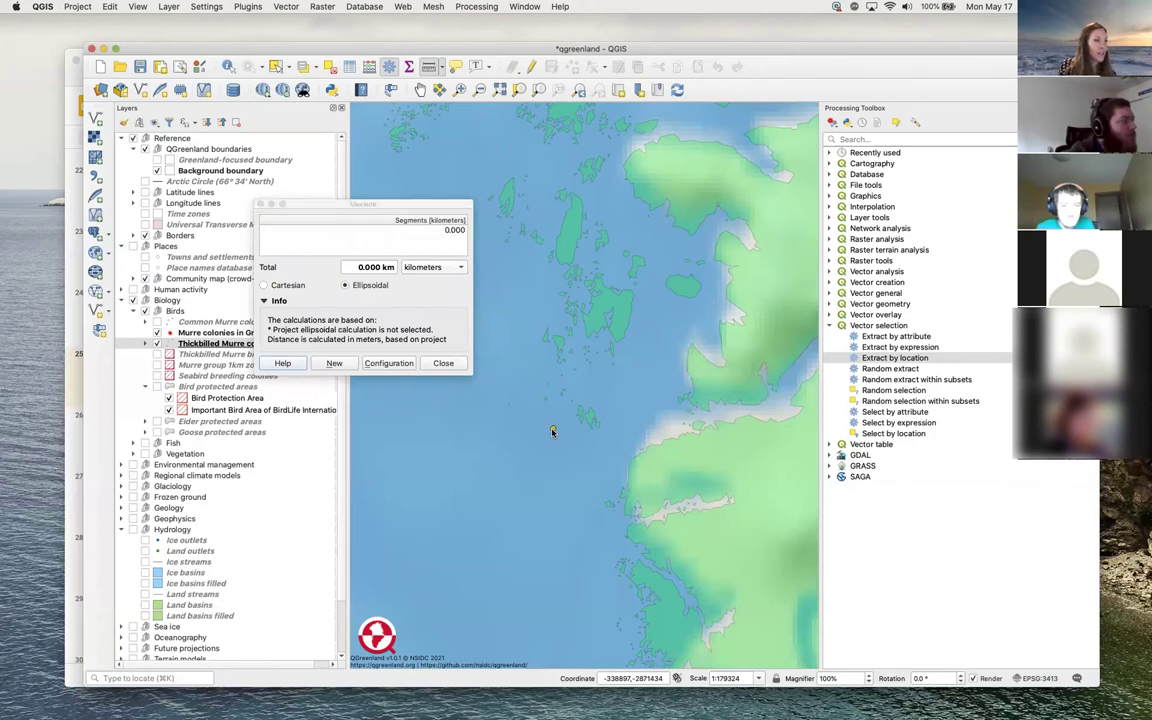
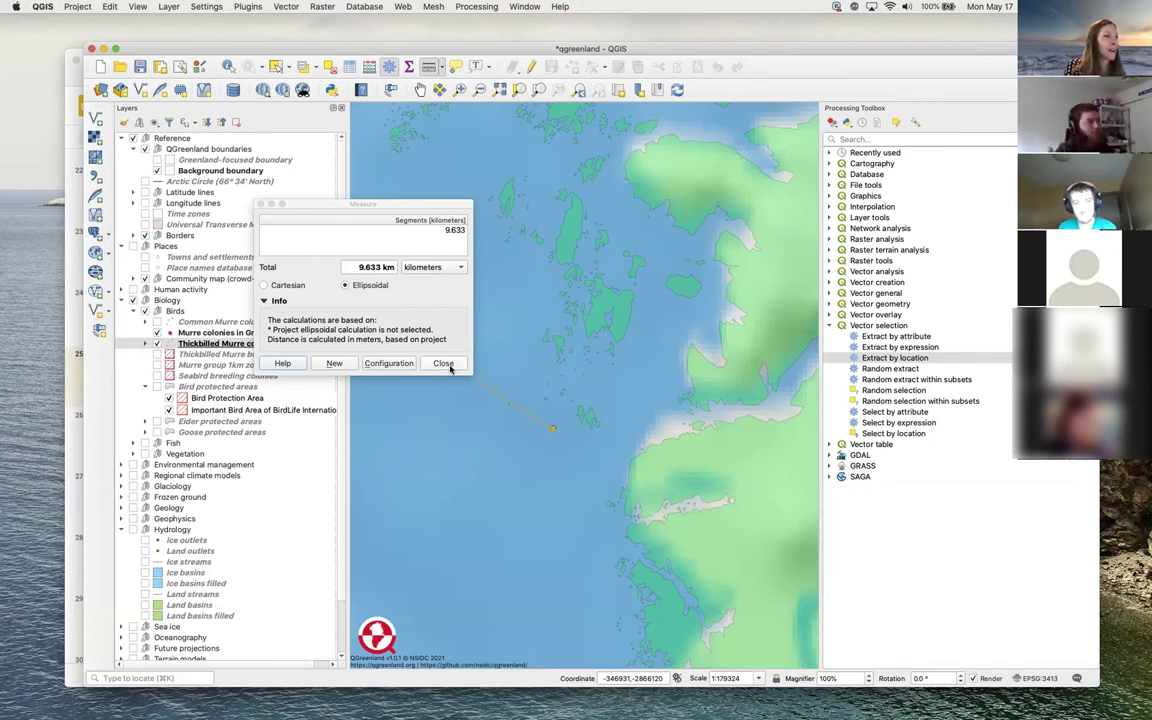
{"action": "left_click", "coordinate": [449, 366]}
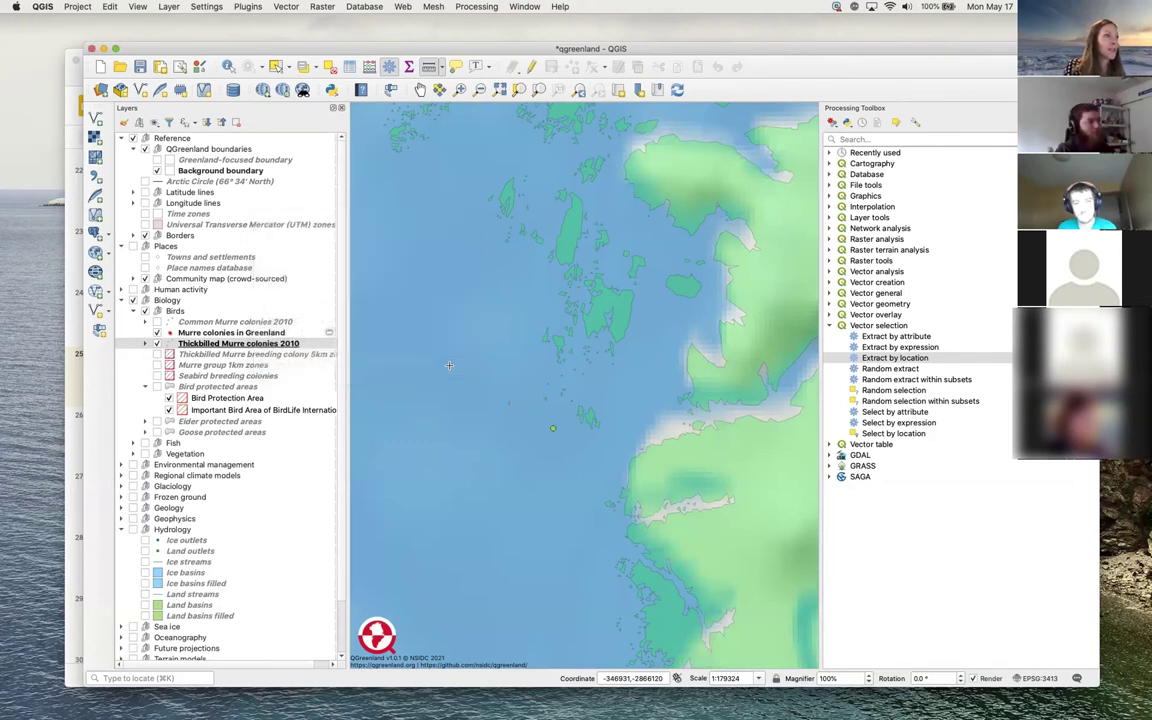
Start the Buffer vector geometry tool with Greenland coastlines 2017 as the input layer
{"action": "left_click", "coordinate": [829, 327]}
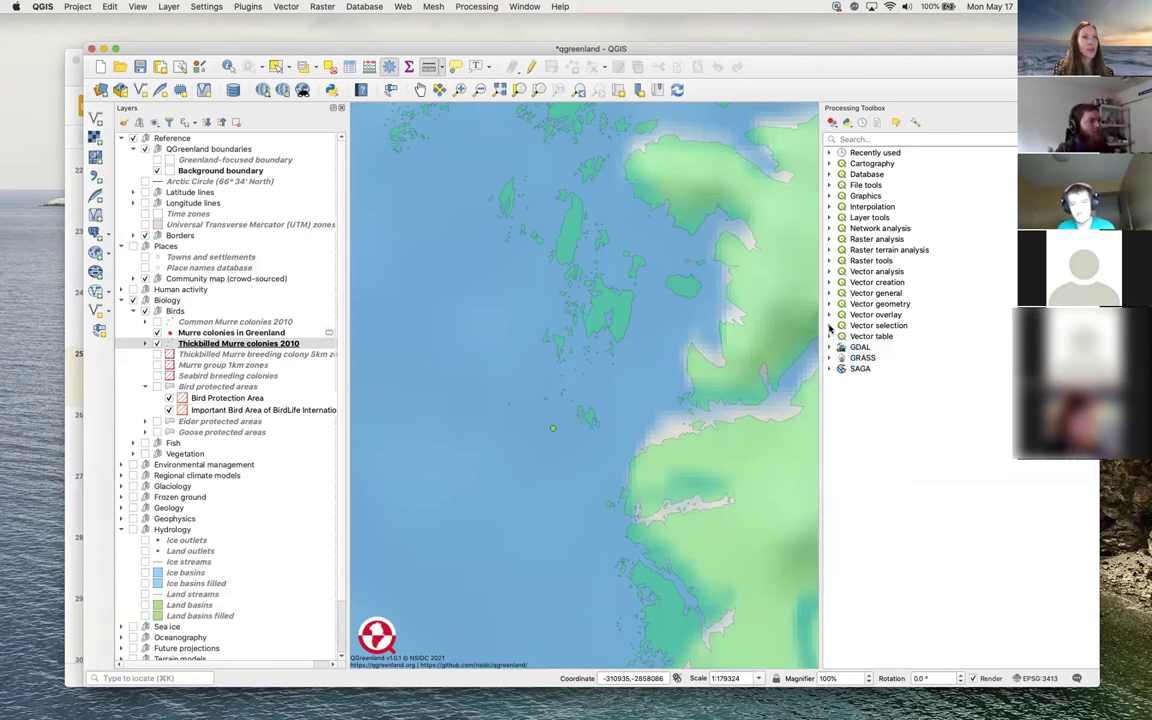
{"action": "left_click", "coordinate": [829, 305]}
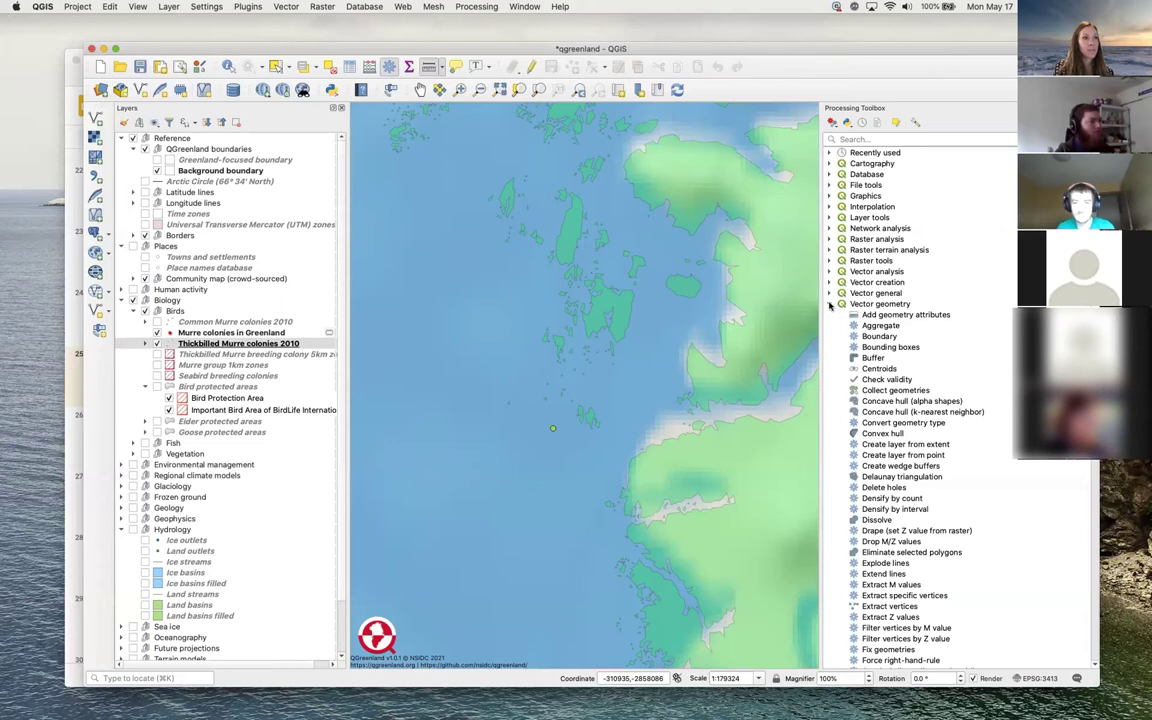
{"action": "double_click", "coordinate": [873, 358]}
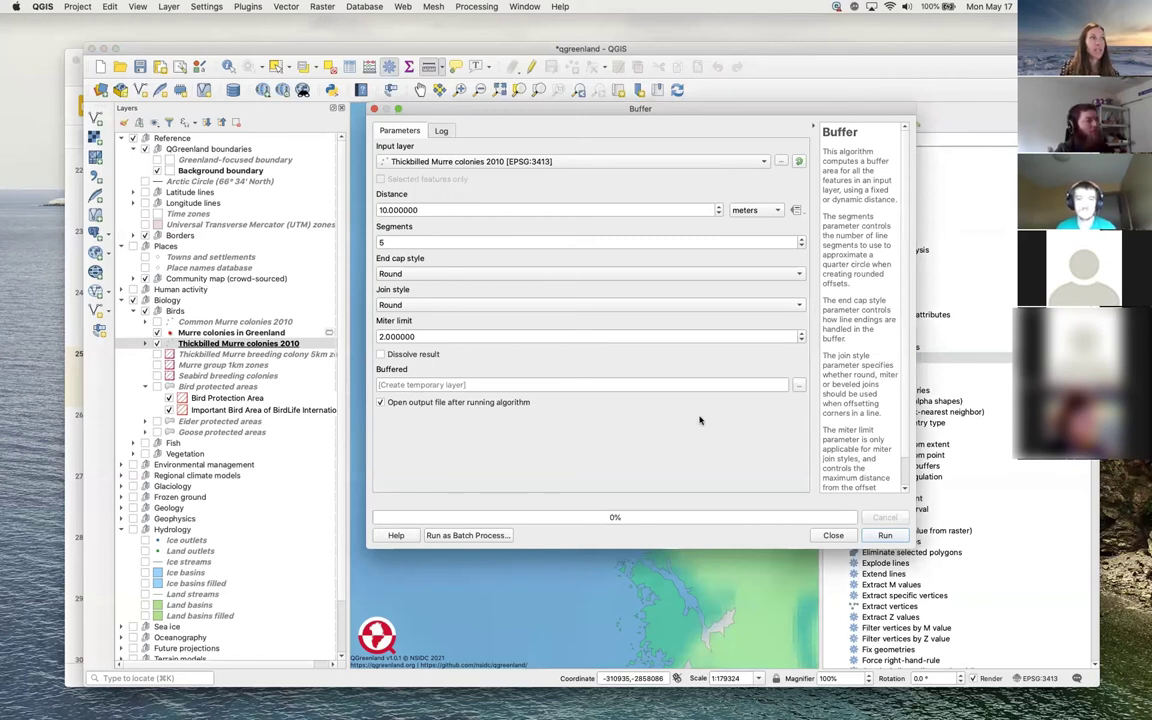
{"action": "left_click", "coordinate": [593, 164]}
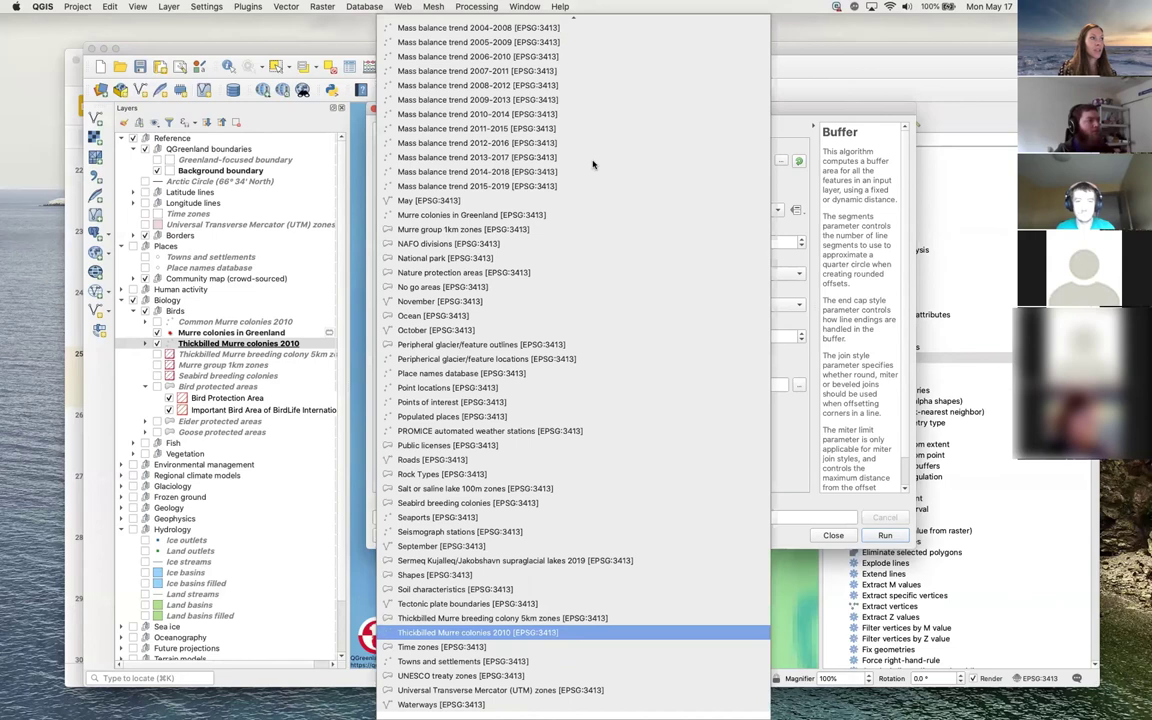
{"action": "scroll", "coordinate": [593, 164], "scroll_direction": "up", "scroll_amount": 15}
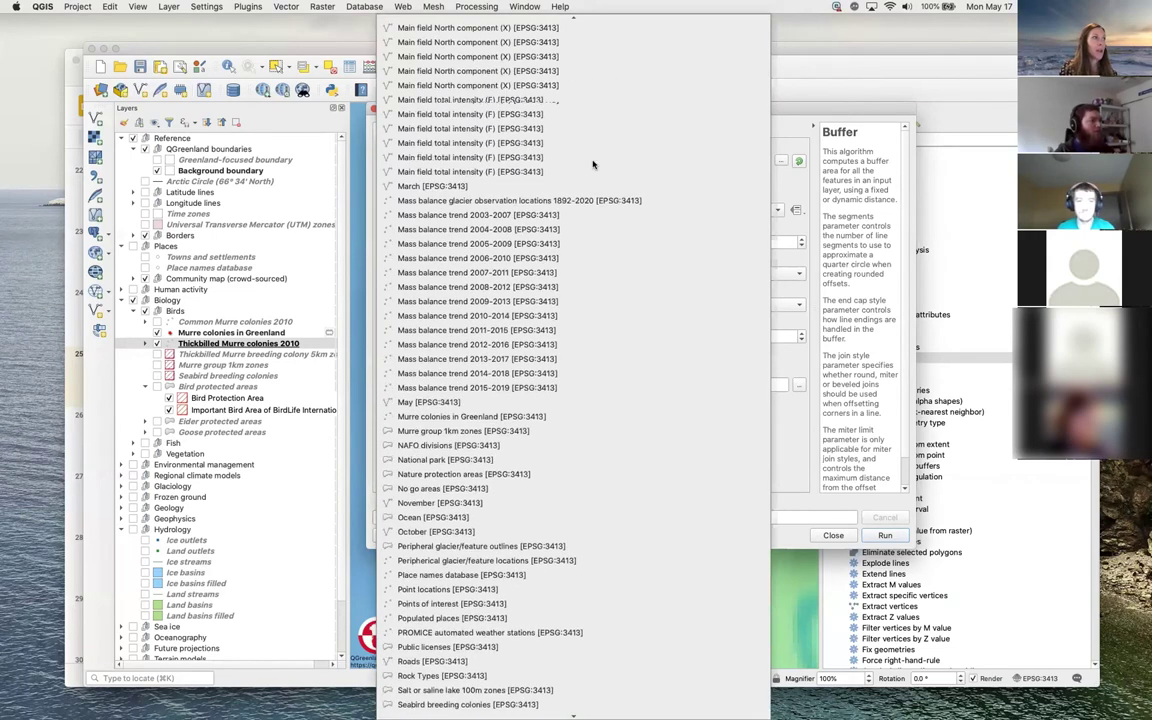
{"action": "scroll", "coordinate": [593, 164], "scroll_direction": "up", "scroll_amount": 15}
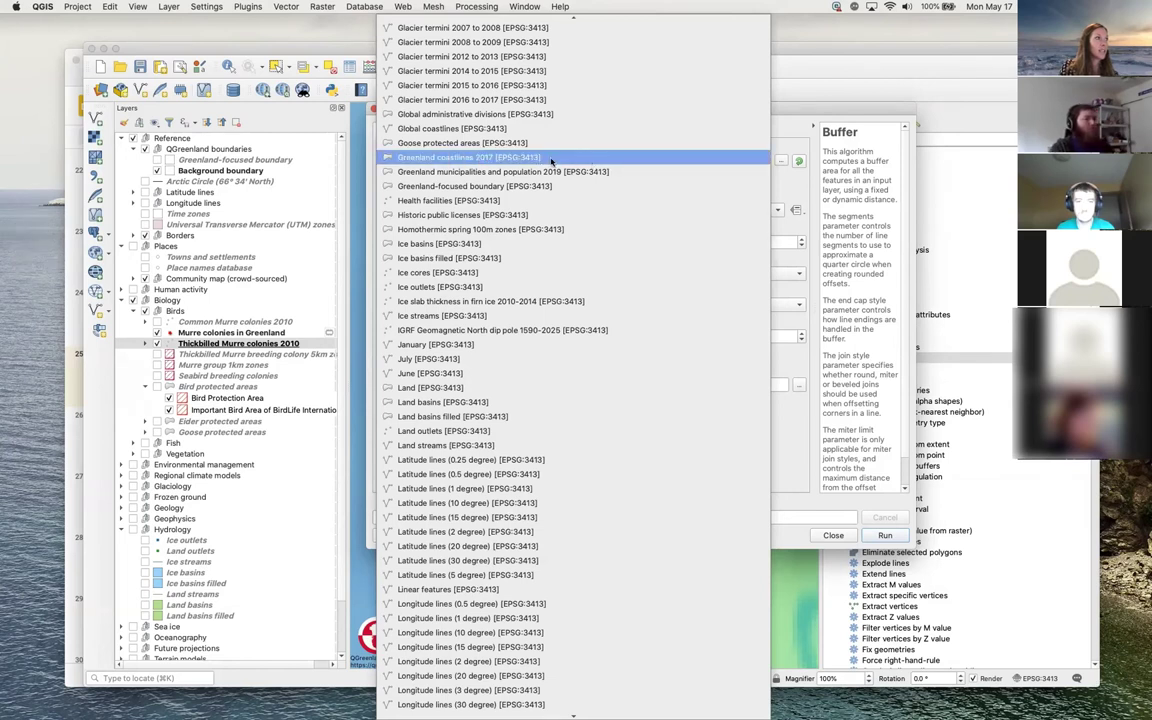
{"action": "left_click", "coordinate": [549, 161]}
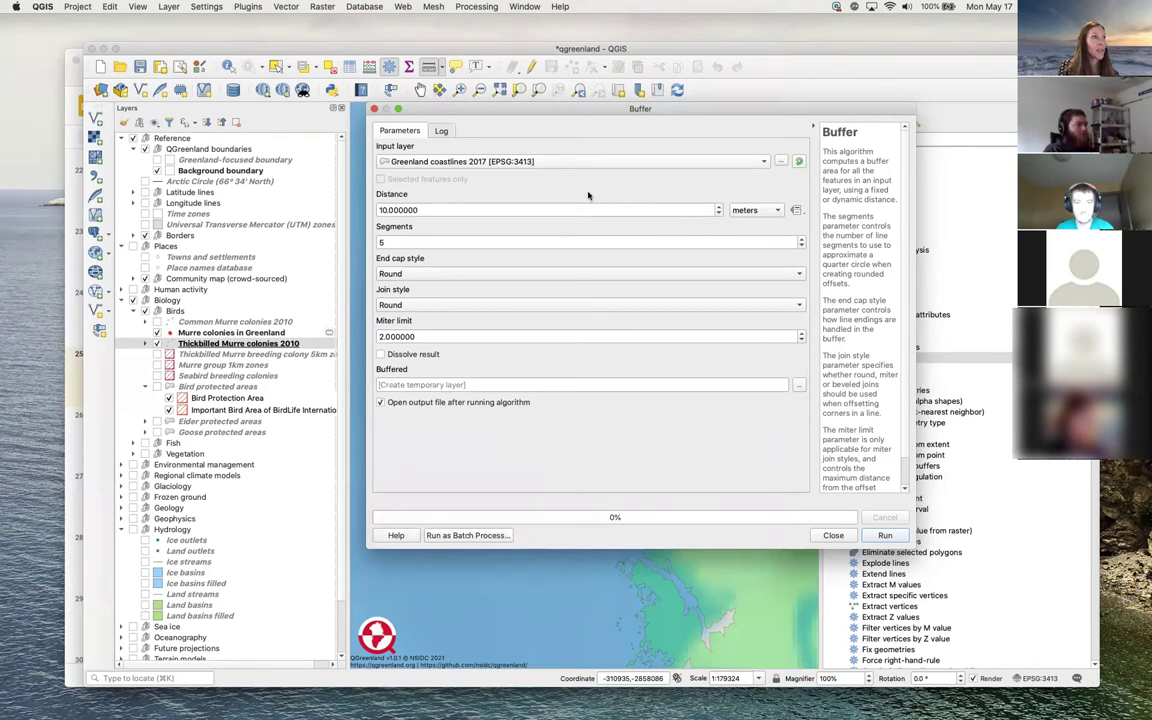
Run the buffer at a distance of 10 kilometers into a temporary layer and close the tool
{"action": "left_click", "coordinate": [760, 210]}
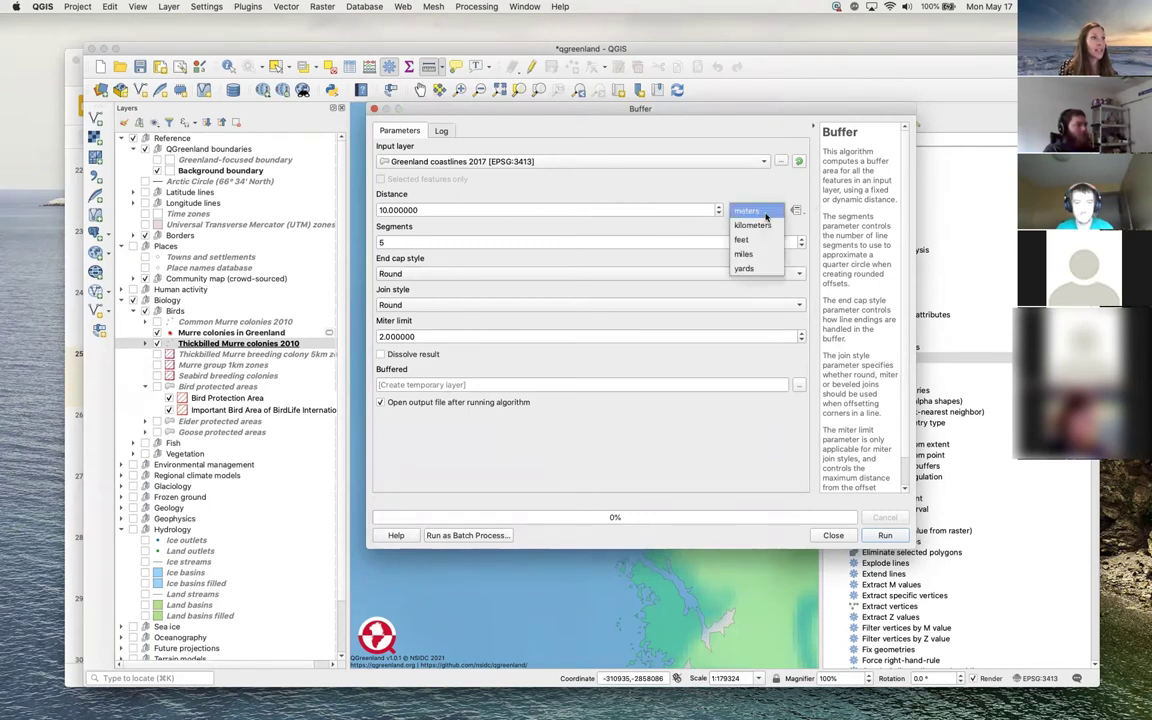
{"action": "left_click", "coordinate": [766, 227]}
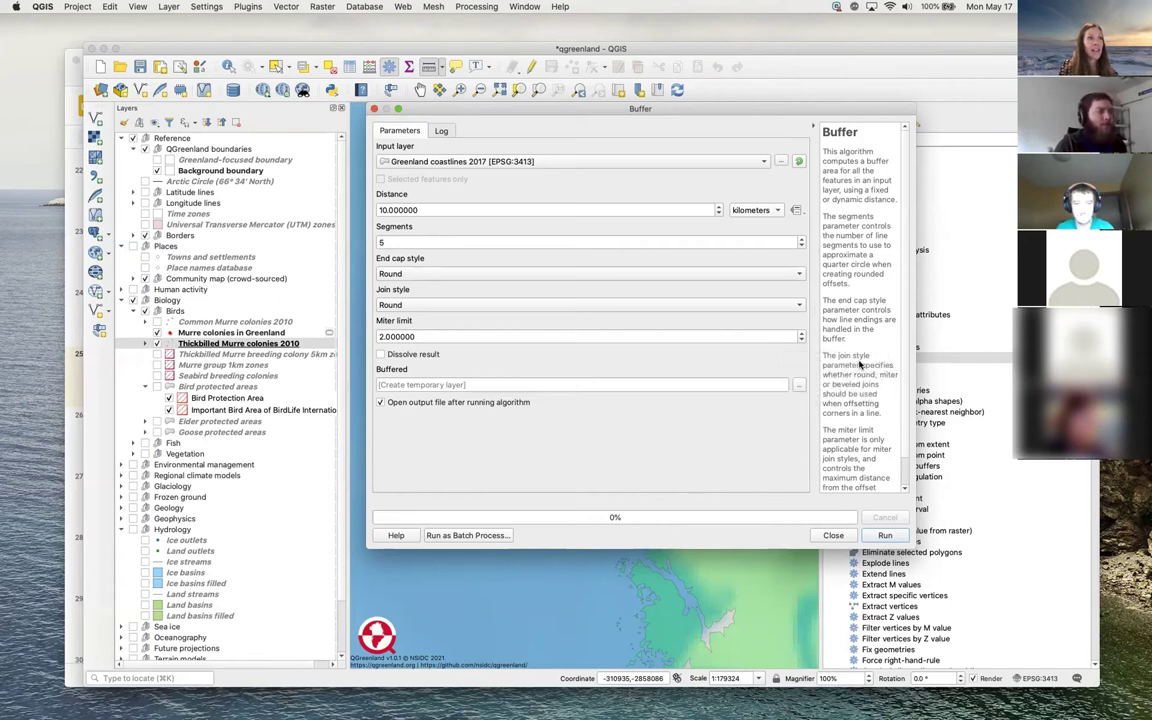
{"action": "scroll", "coordinate": [862, 388], "scroll_direction": "down", "scroll_amount": 3}
{"action": "scroll", "coordinate": [863, 392], "scroll_direction": "up", "scroll_amount": 3}
{"action": "scroll", "coordinate": [864, 397], "scroll_direction": "down", "scroll_amount": 1}
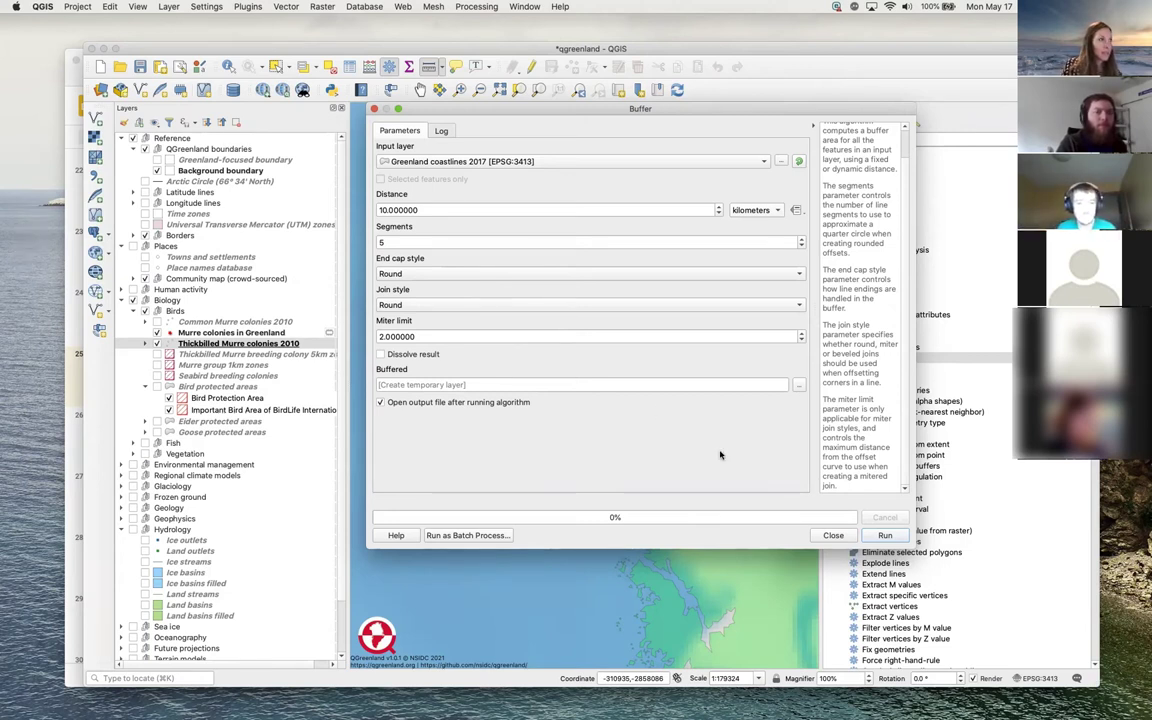
{"action": "left_click", "coordinate": [886, 535]}
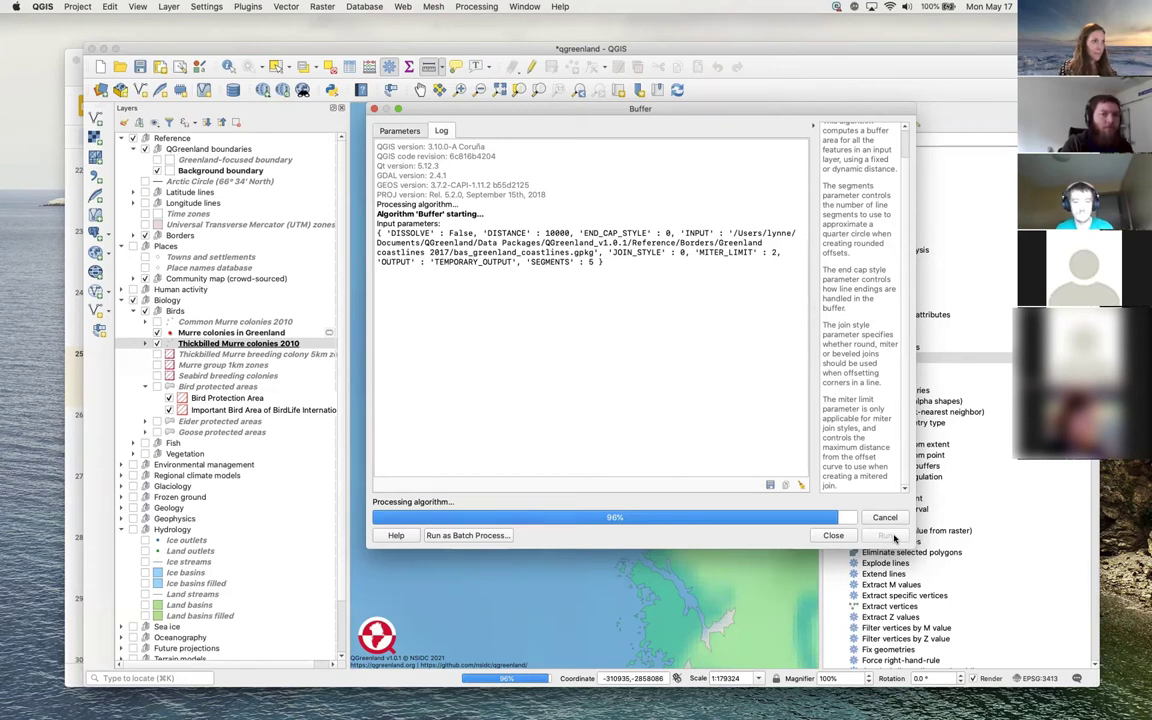
{"action": "left_click_drag", "start_coordinate": [694, 110], "coordinate": [667, 107]}
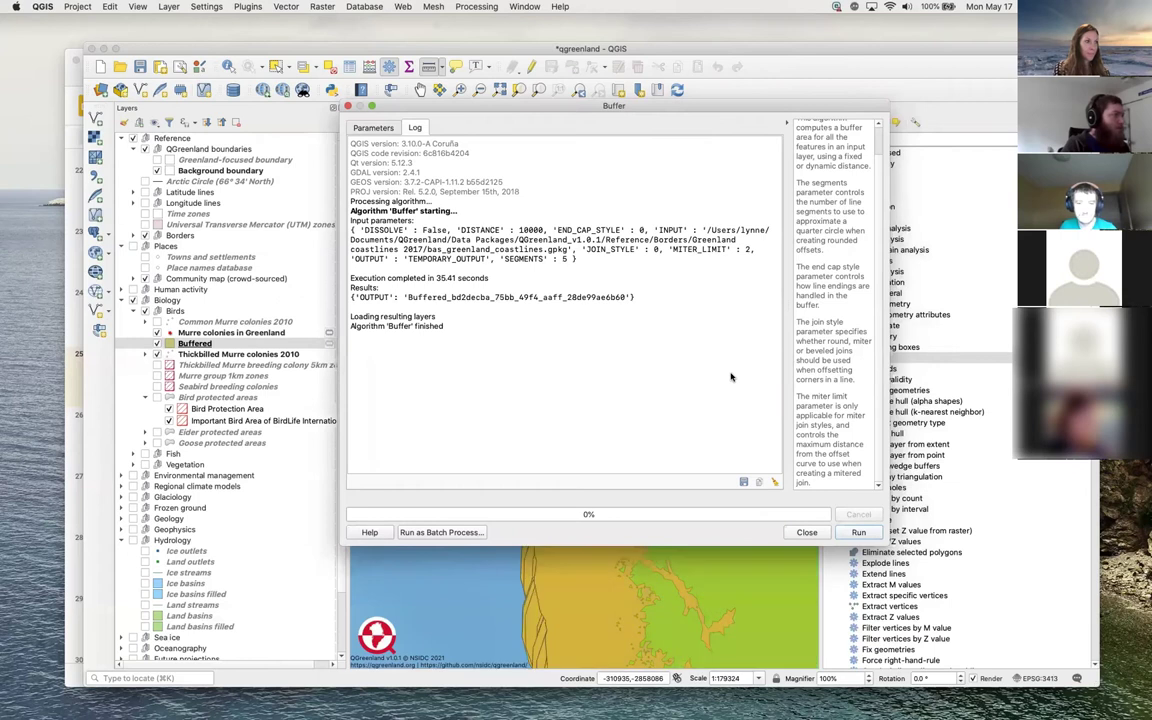
{"action": "left_click", "coordinate": [806, 533]}
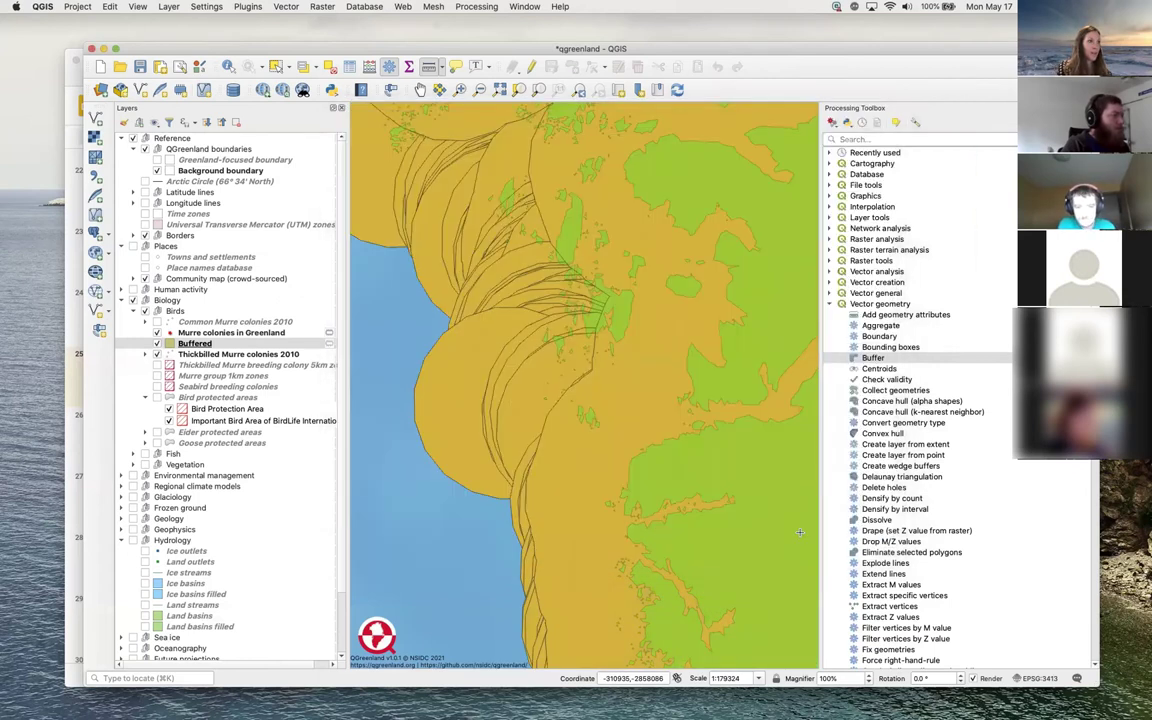
Examine how the coastline buffer covers the colony points along the southwest coast and around the whole of Greenland
{"action": "scroll", "coordinate": [677, 402], "scroll_direction": "down", "scroll_amount": 3}
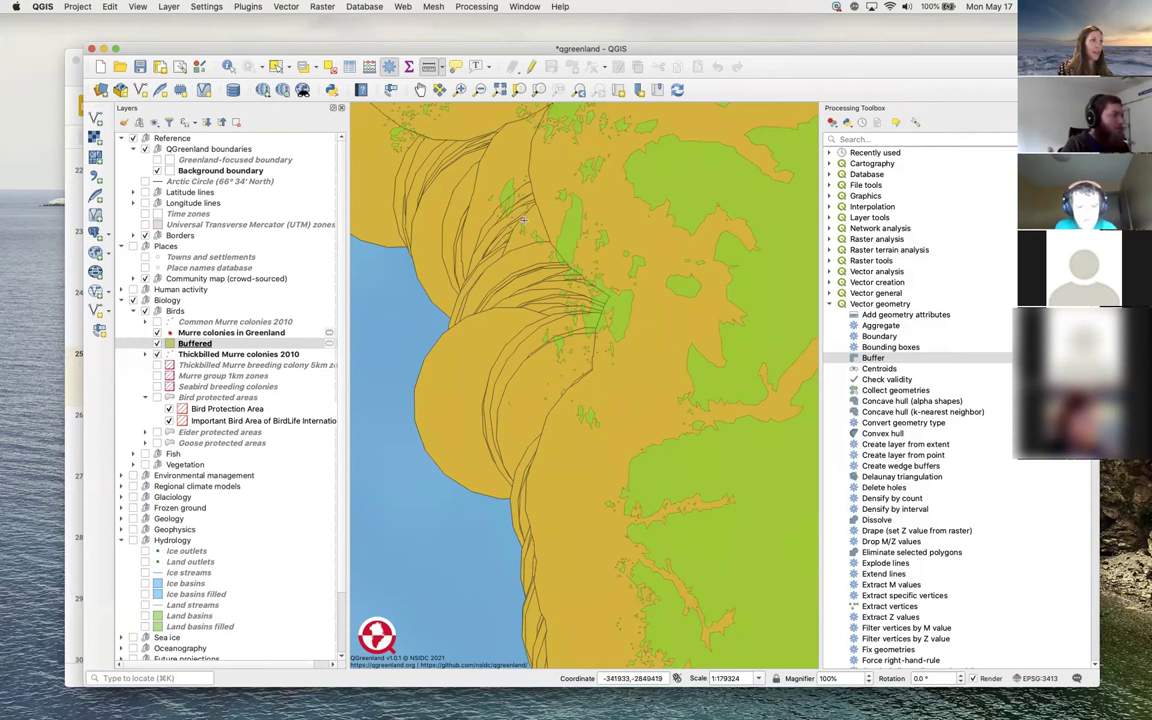
{"action": "scroll", "coordinate": [586, 292], "scroll_direction": "down", "scroll_amount": 2}
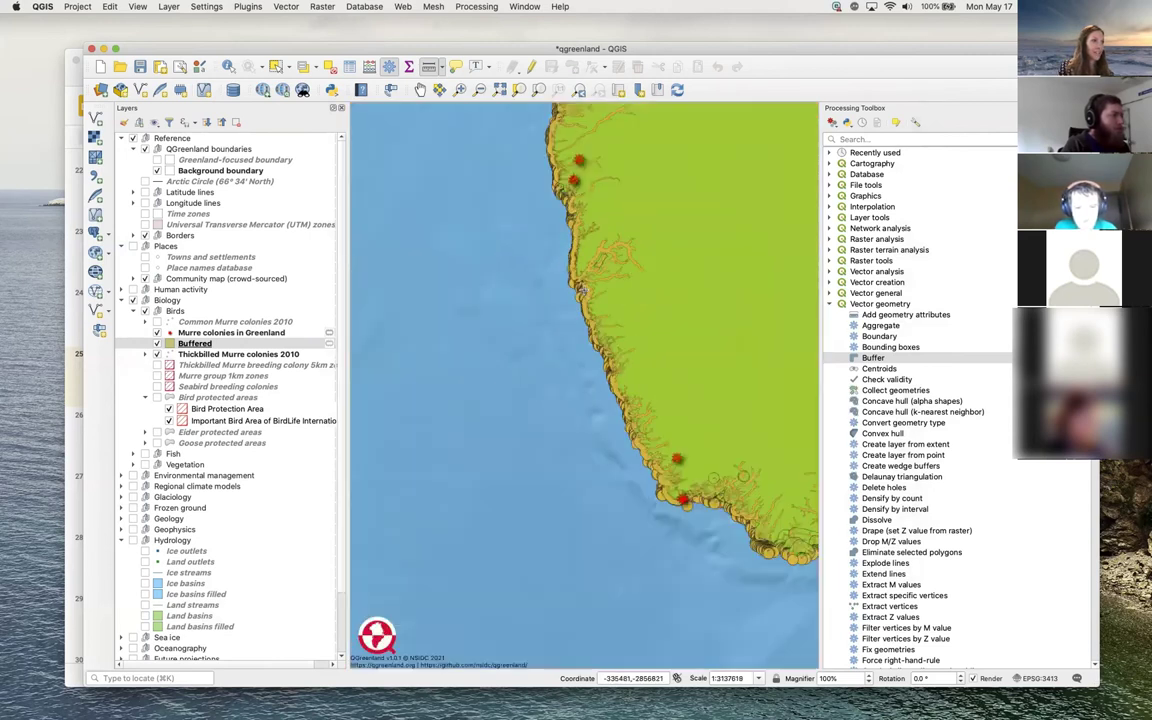
{"action": "scroll", "coordinate": [618, 319], "scroll_direction": "down", "scroll_amount": 4}
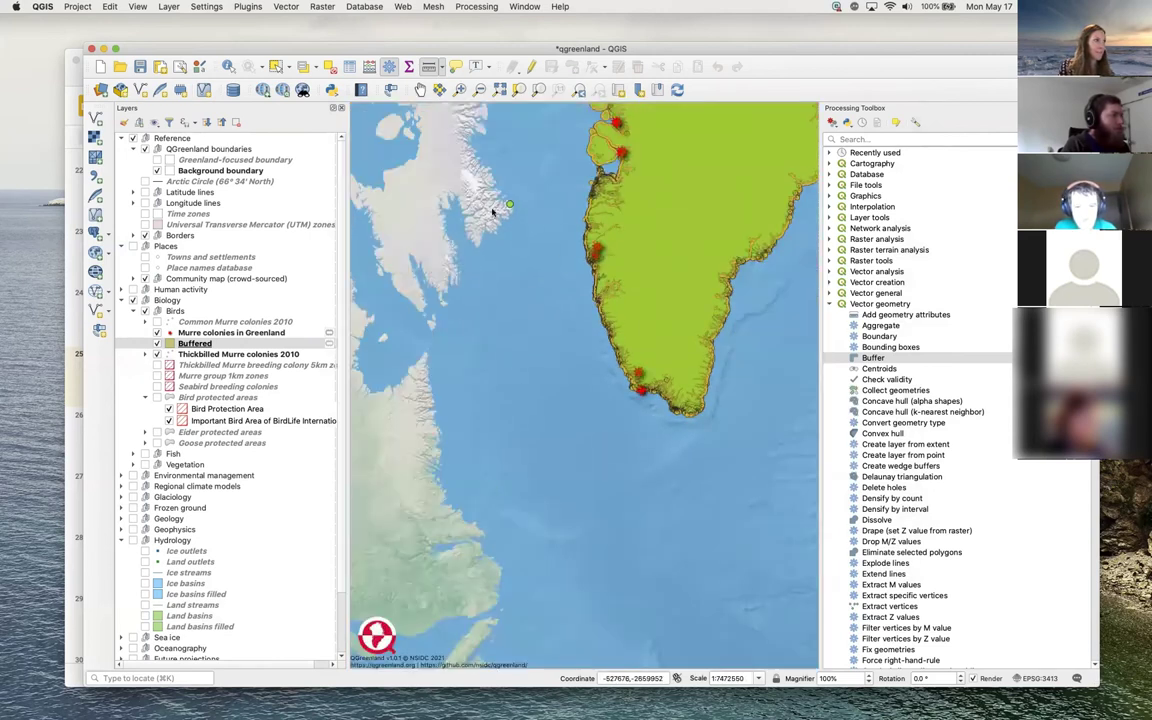
{"action": "left_click_drag", "start_coordinate": [560, 190], "coordinate": [470, 450]}
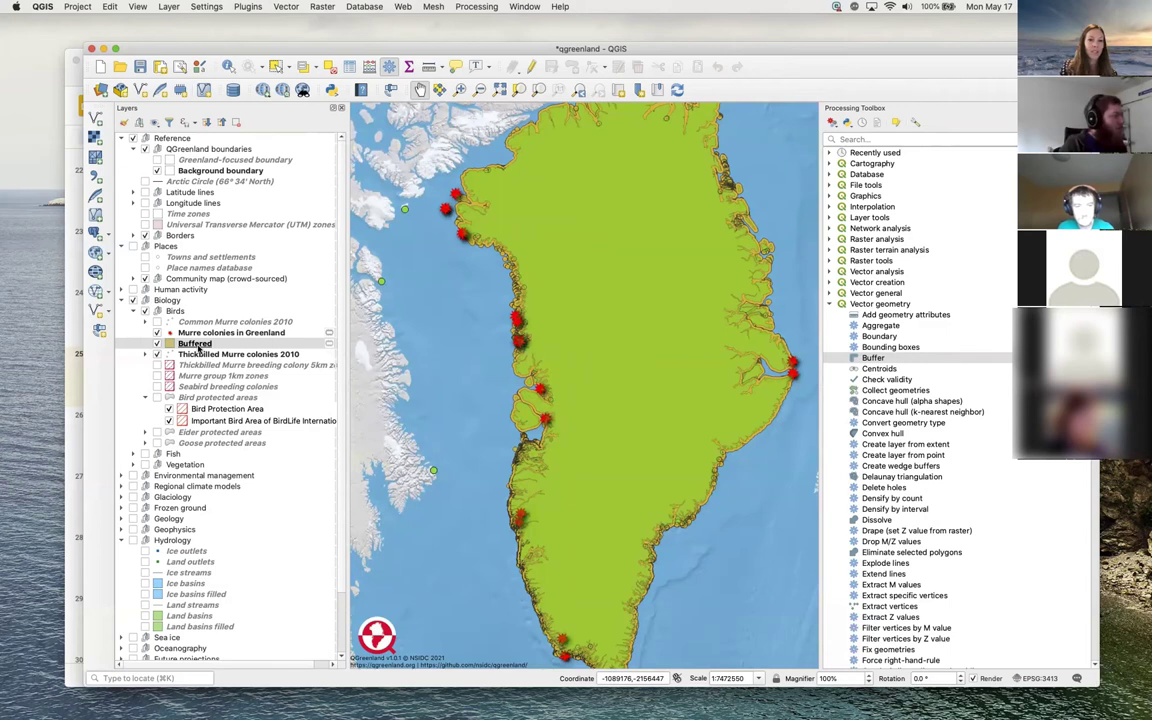
Examine the Buffered layer's outline around the west coast islands and fjords, then across the whole of Greenland
{"action": "right_click", "coordinate": [196, 344]}
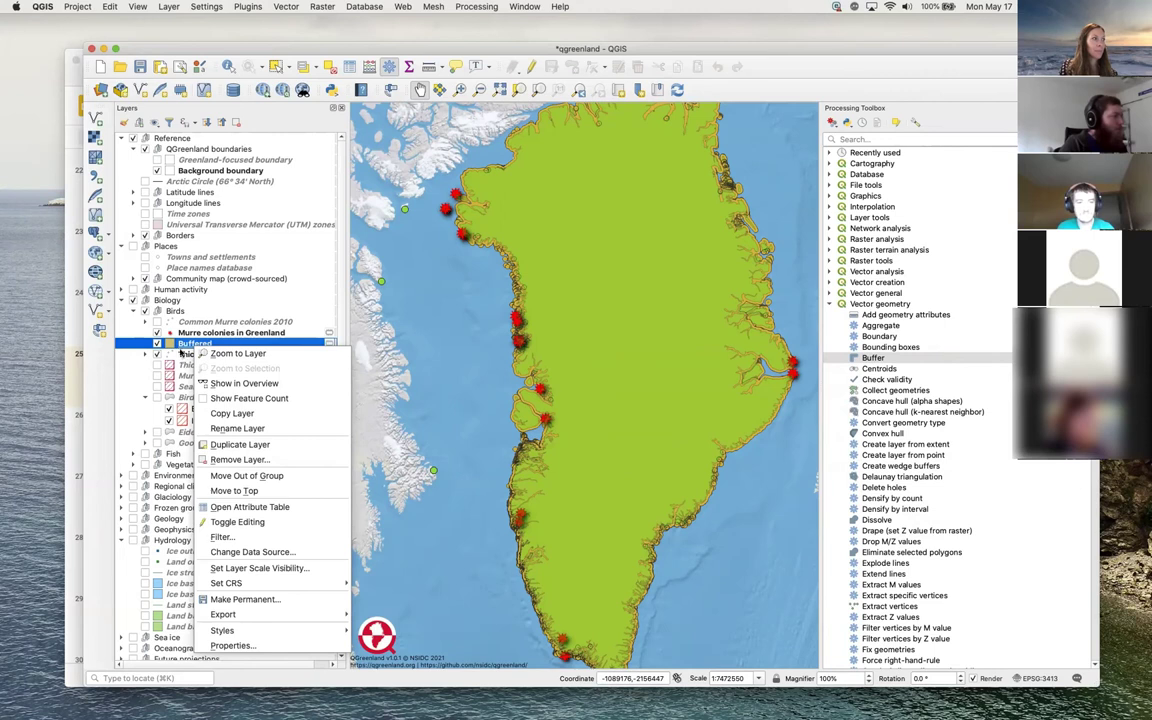
{"action": "left_click", "coordinate": [184, 352]}
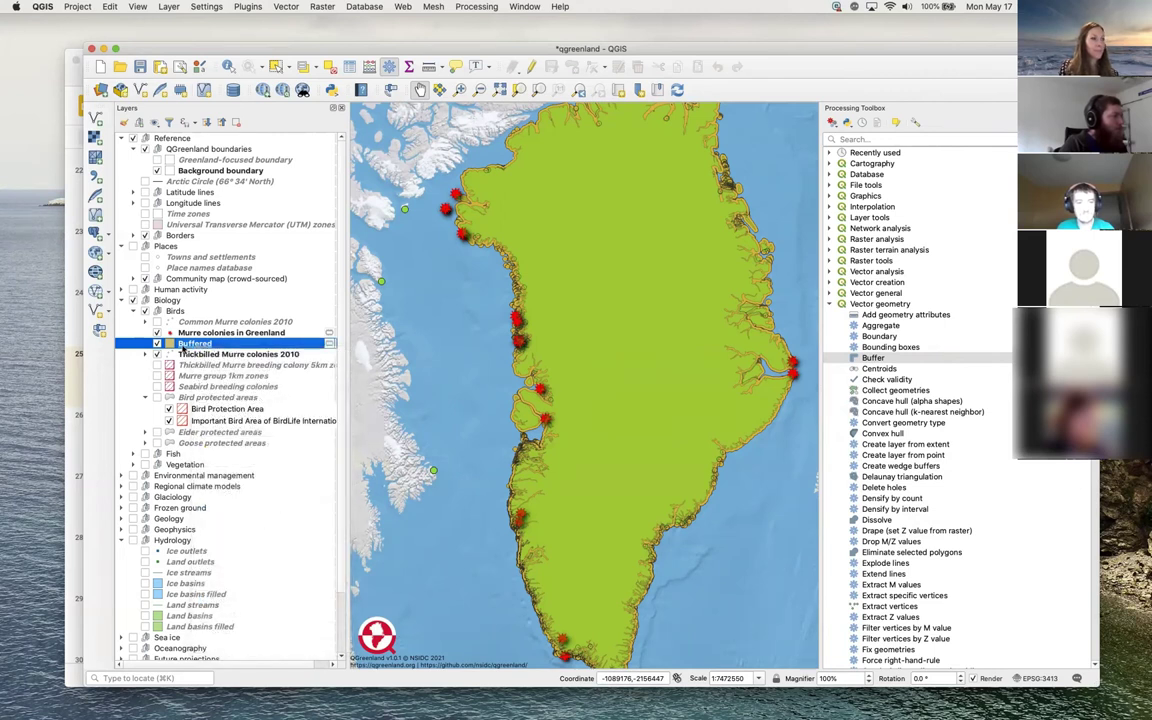
{"action": "left_click", "coordinate": [521, 388]}
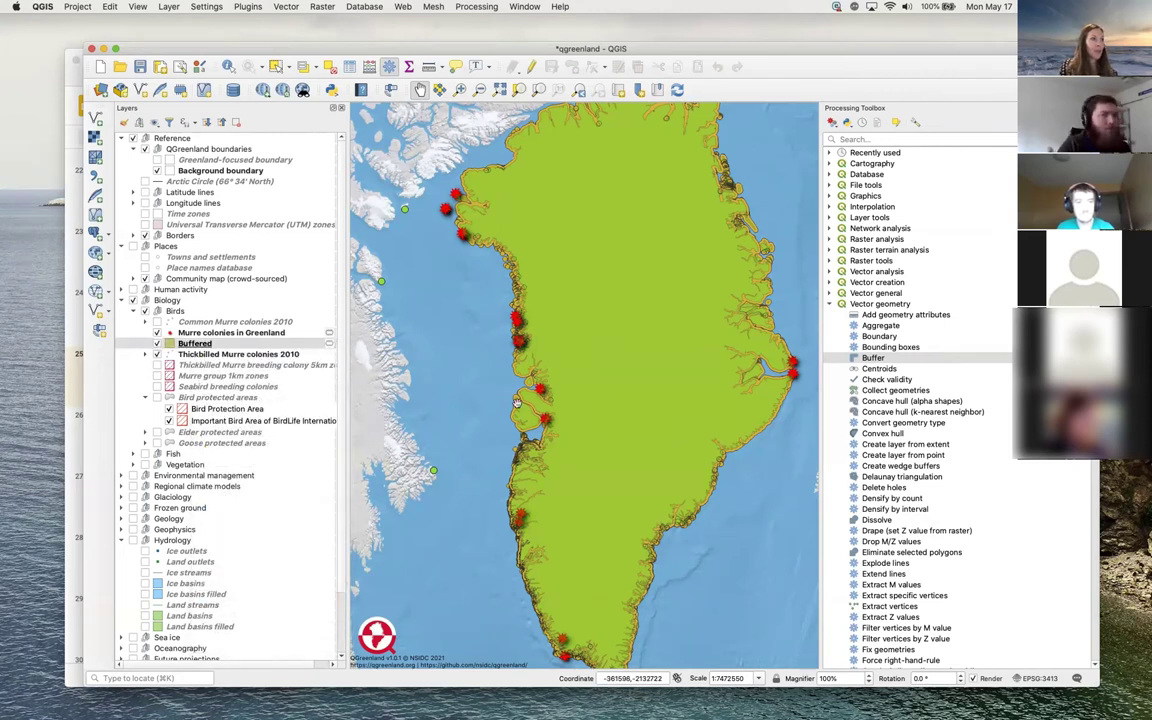
{"action": "scroll", "coordinate": [521, 388], "scroll_direction": "up", "scroll_amount": 1}
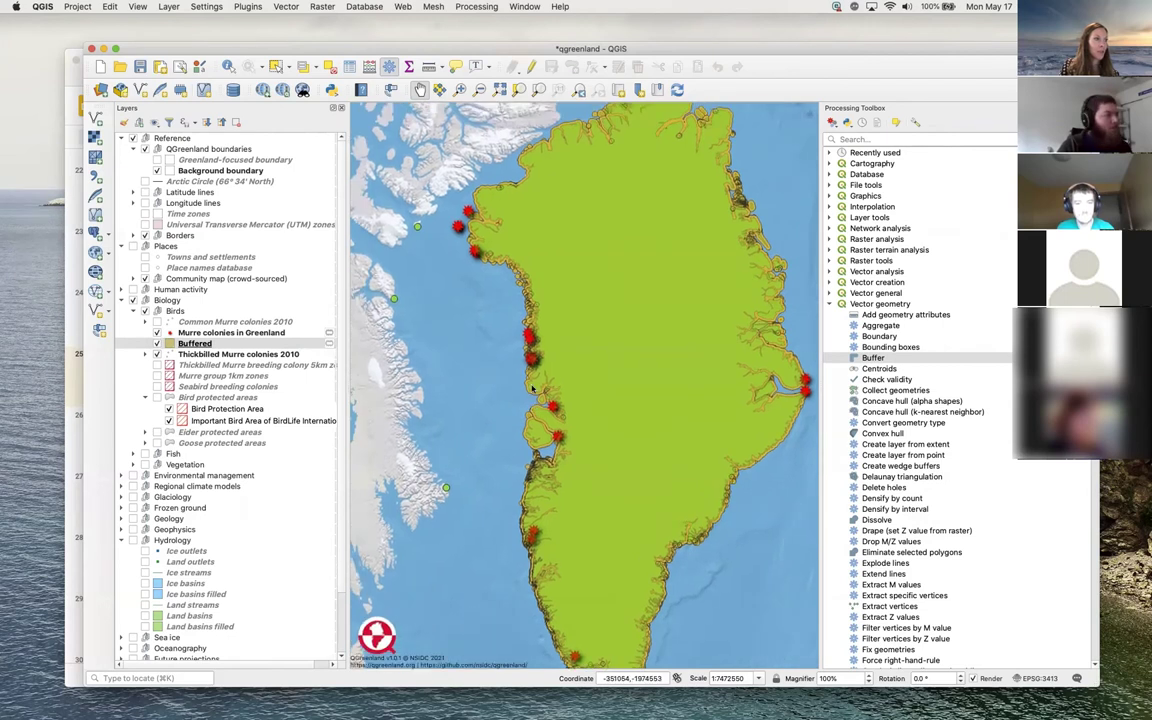
{"action": "scroll", "coordinate": [531, 388], "scroll_direction": "up", "scroll_amount": 2}
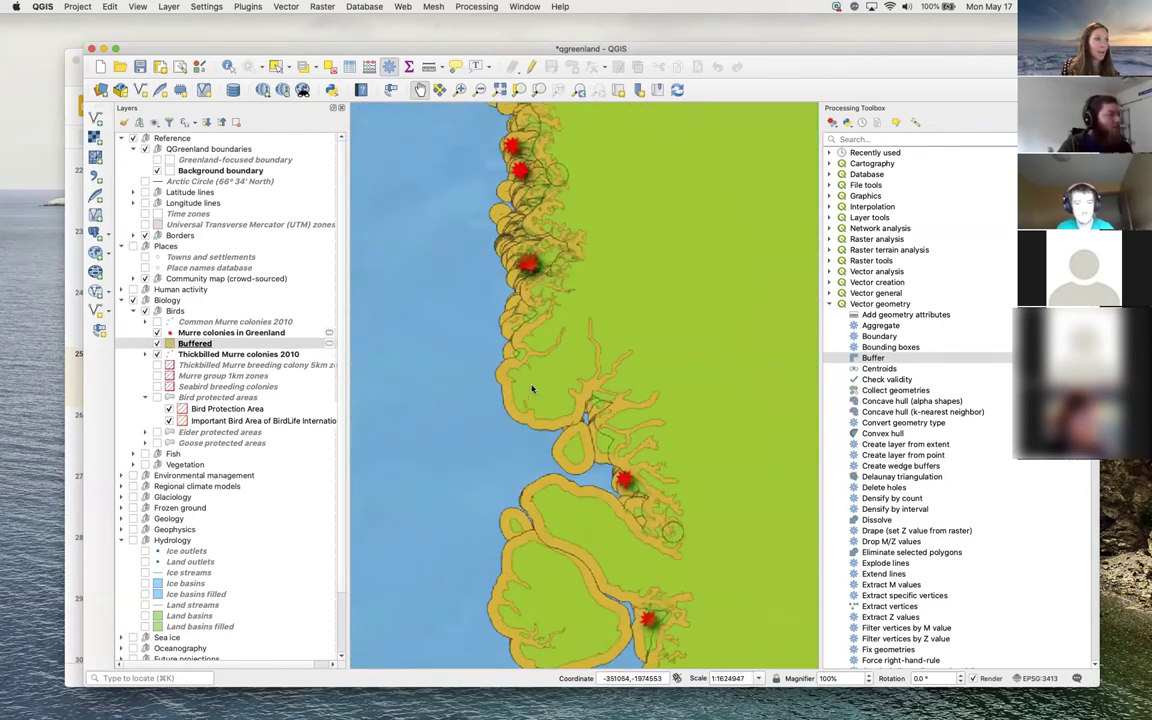
{"action": "scroll", "coordinate": [531, 385], "scroll_direction": "up", "scroll_amount": 1}
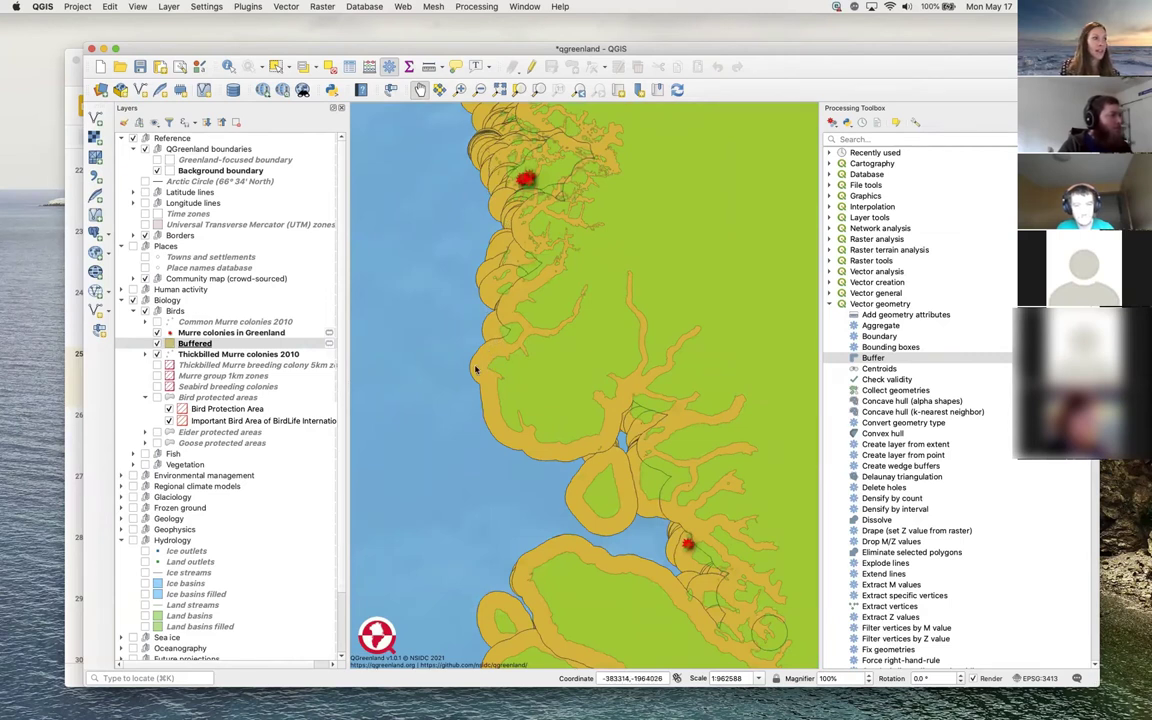
{"action": "scroll", "coordinate": [505, 420], "scroll_direction": "down", "scroll_amount": 1}
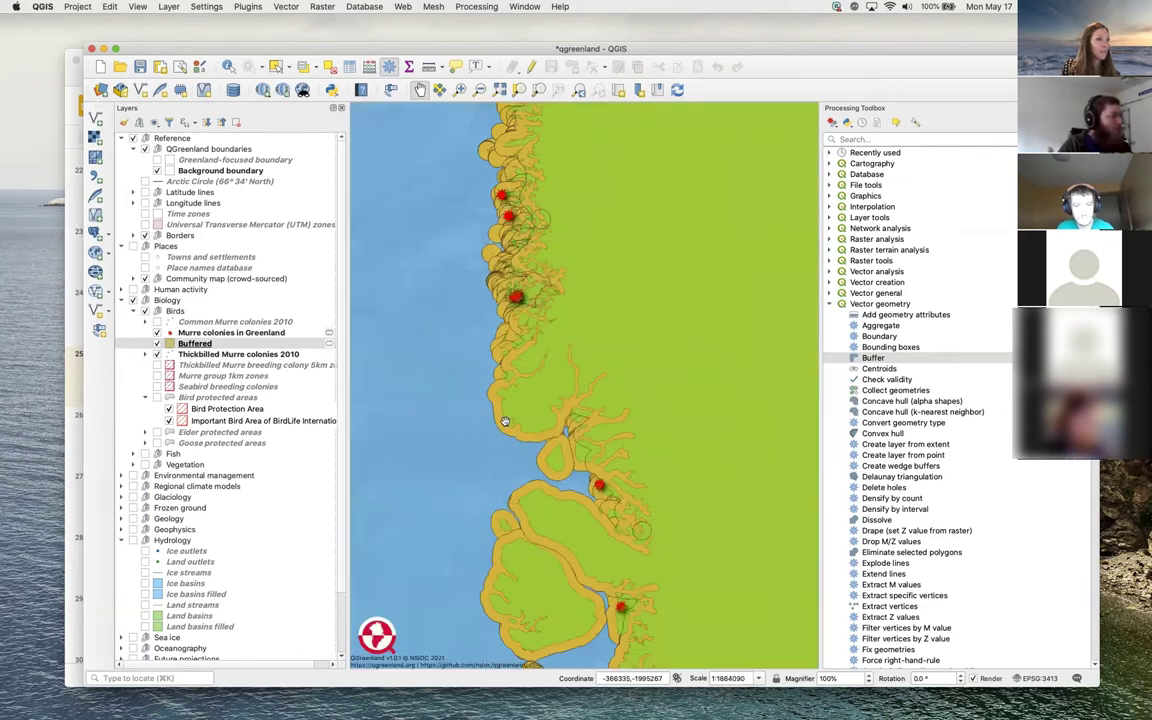
{"action": "scroll", "coordinate": [505, 420], "scroll_direction": "down", "scroll_amount": 2}
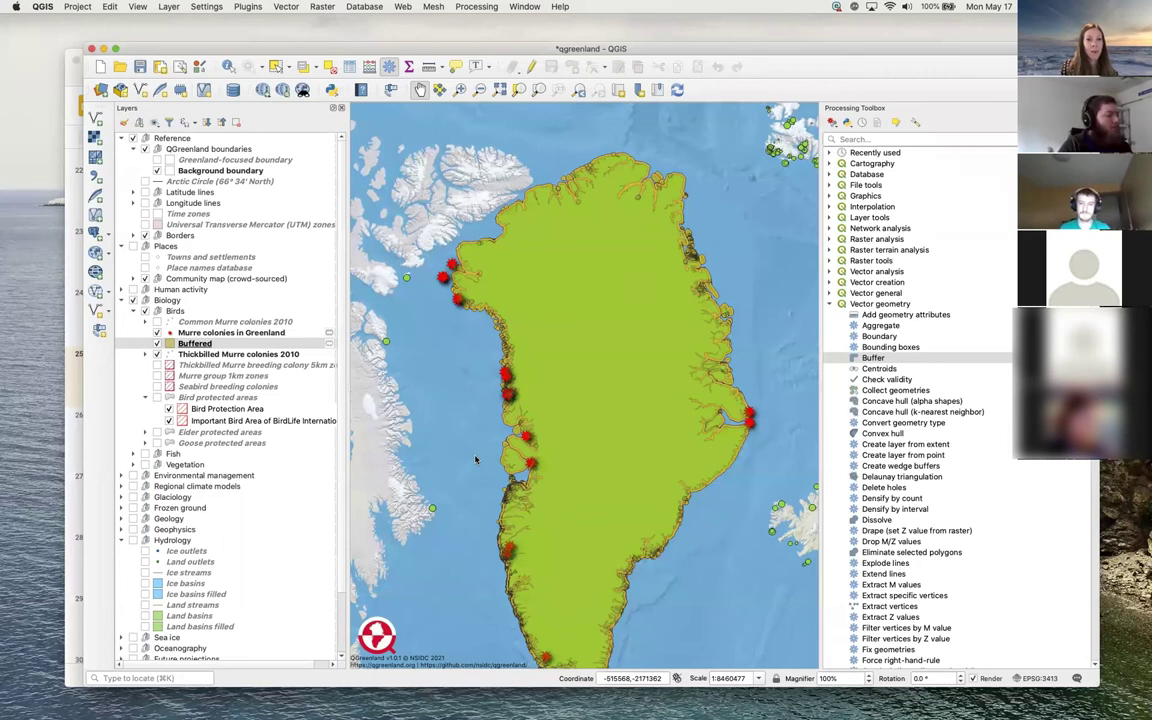
Hide the Murre colonies in Greenland layer and start the Extract by location vector selection tool
{"action": "left_click", "coordinate": [157, 333]}
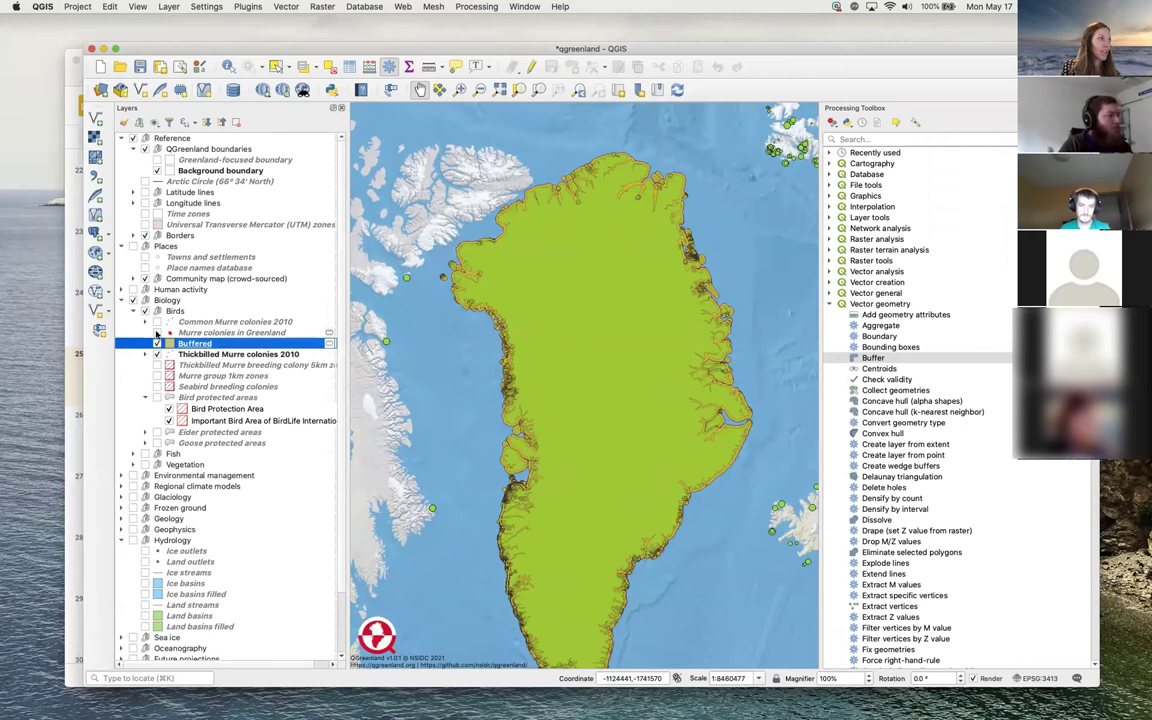
{"action": "left_click", "coordinate": [157, 333]}
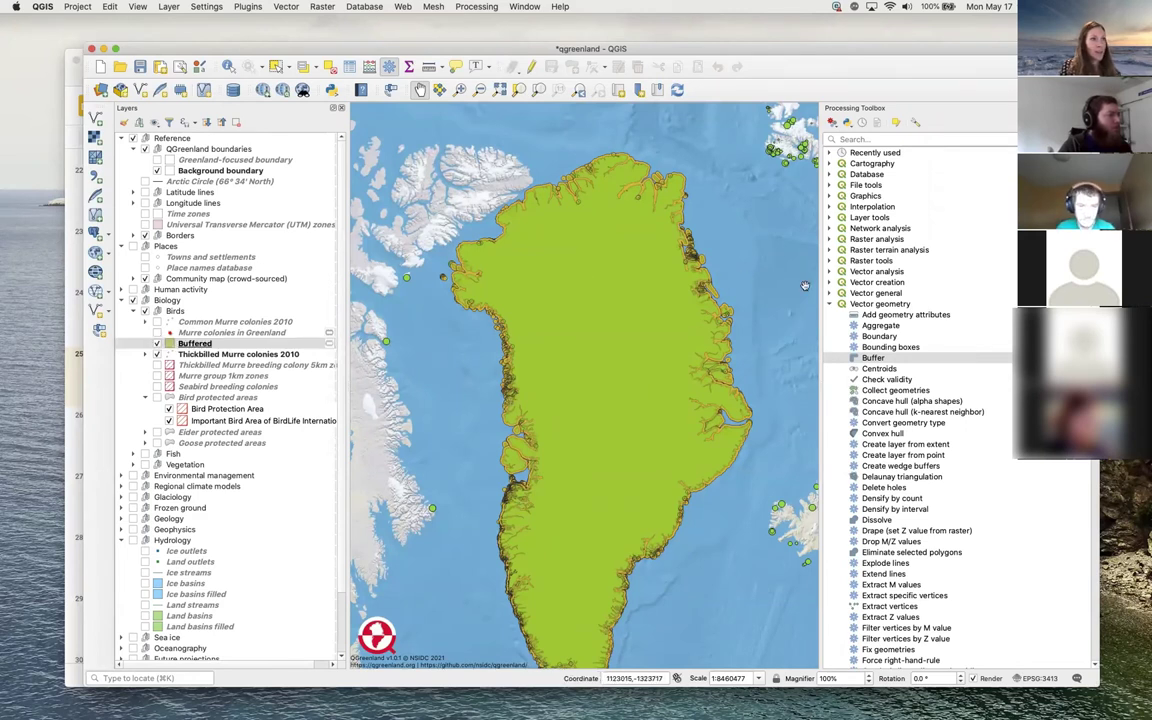
{"action": "left_click", "coordinate": [829, 304]}
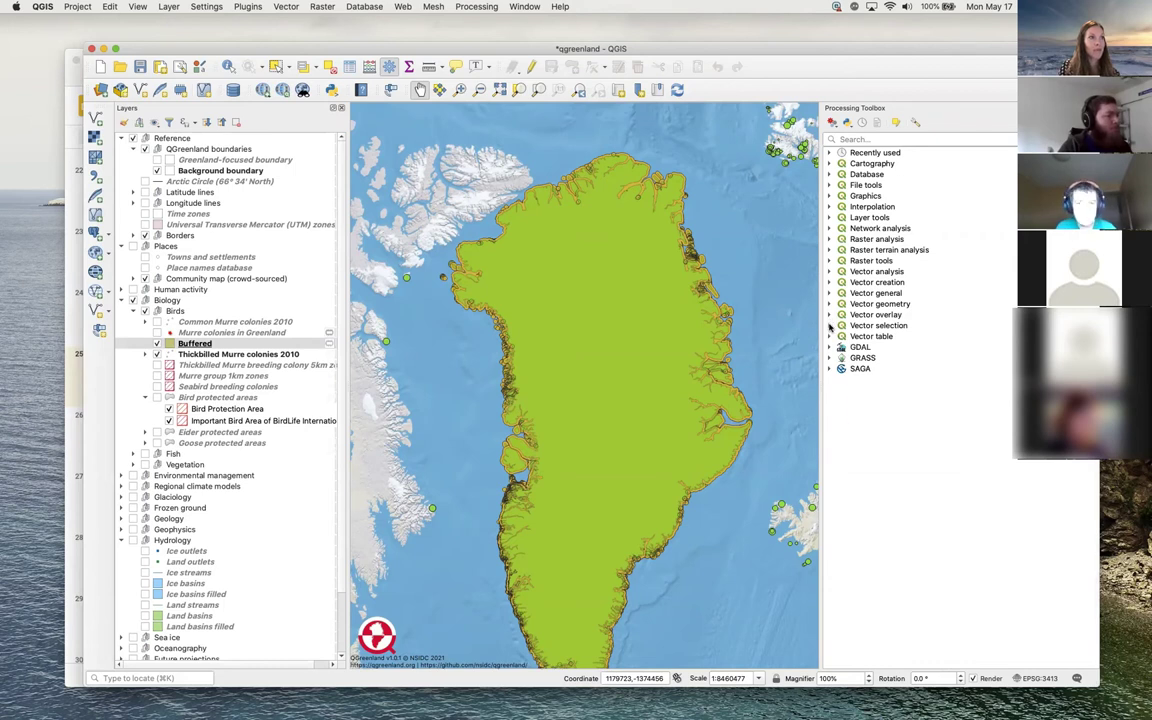
{"action": "left_click", "coordinate": [829, 325]}
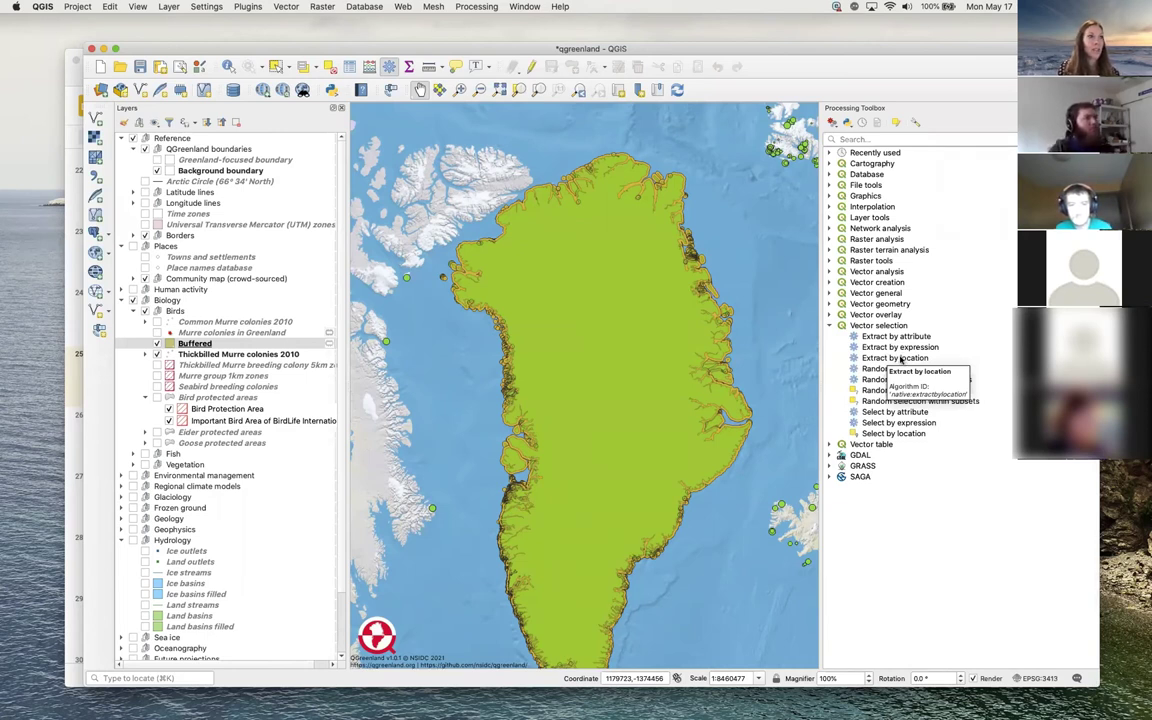
{"action": "double_click", "coordinate": [901, 358]}
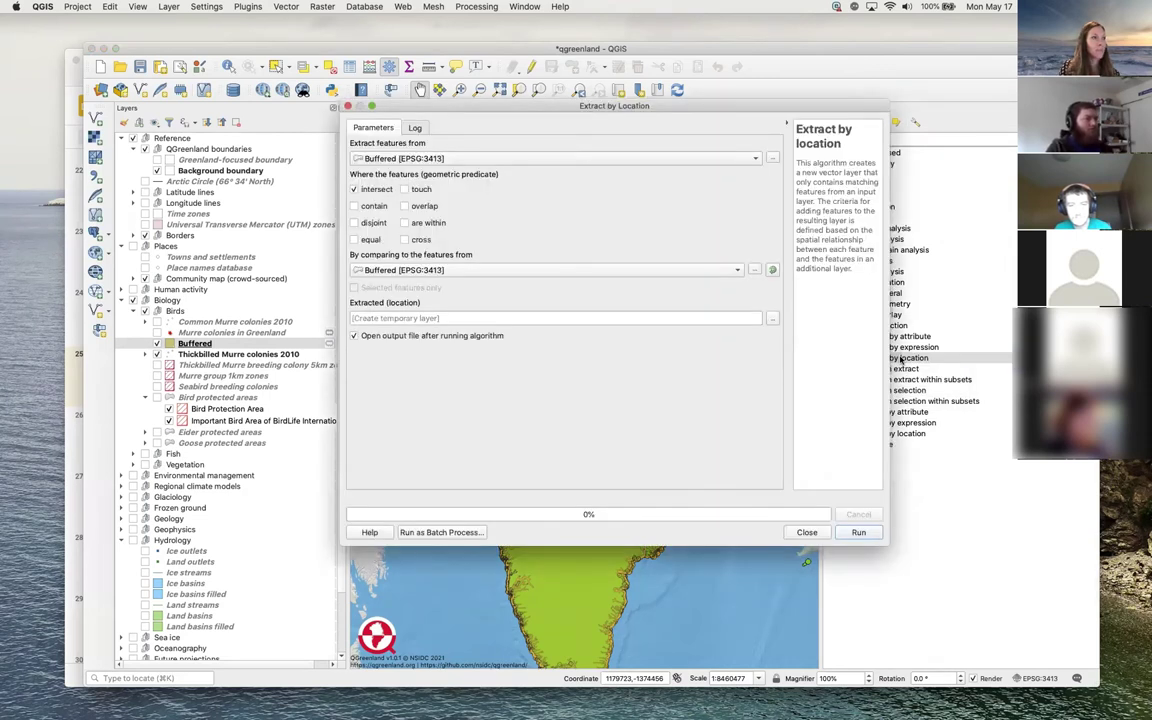
Set Thickbilled Murre colonies 2010 as the layer to extract features from
{"action": "left_click", "coordinate": [559, 163]}
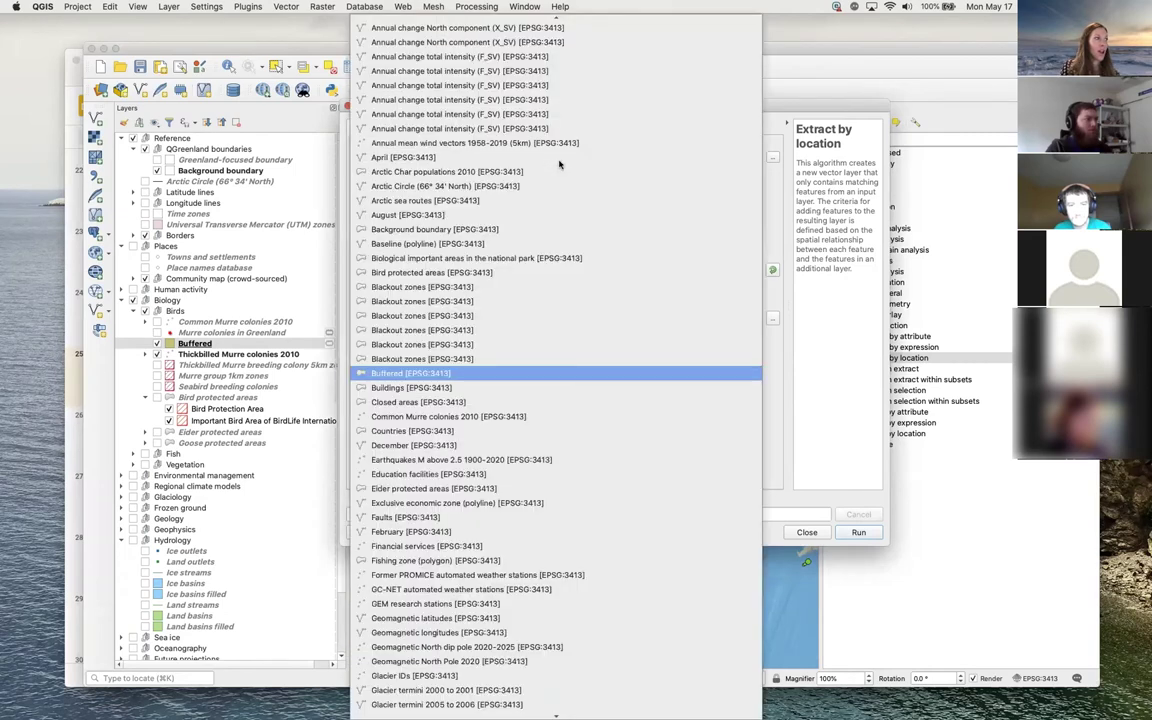
{"action": "scroll", "coordinate": [548, 313], "scroll_direction": "down", "scroll_amount": 10}
{"action": "scroll", "coordinate": [548, 313], "scroll_direction": "down", "scroll_amount": 15}
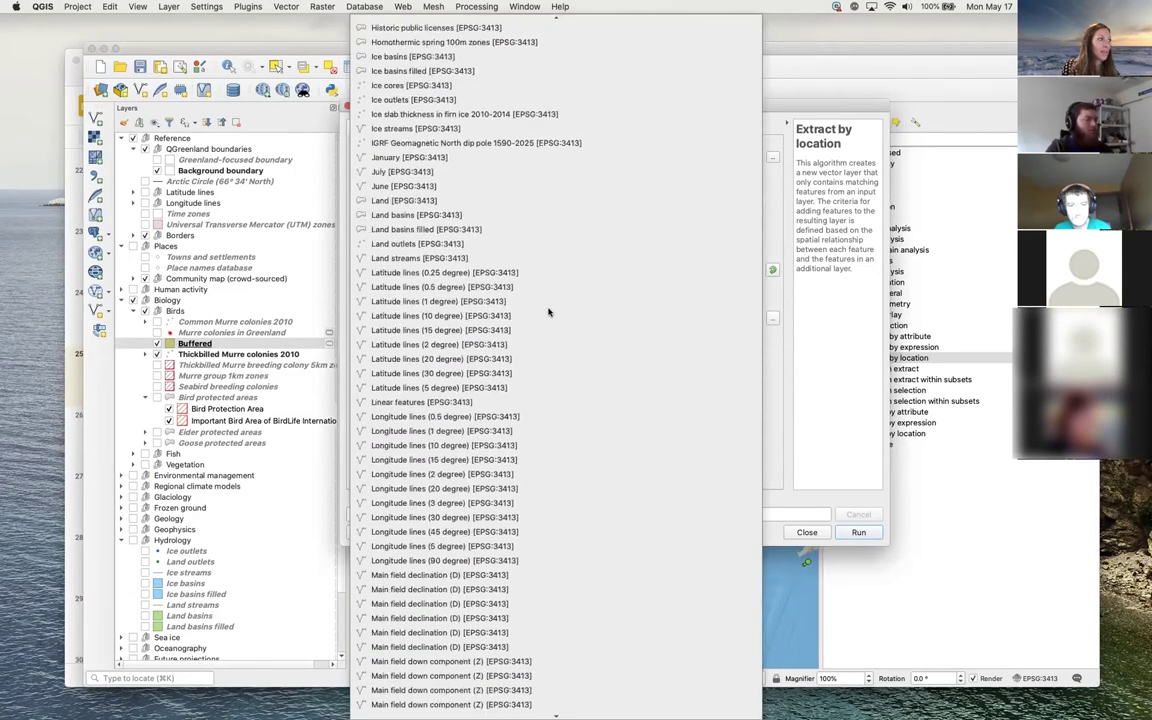
{"action": "scroll", "coordinate": [548, 313], "scroll_direction": "down", "scroll_amount": 9}
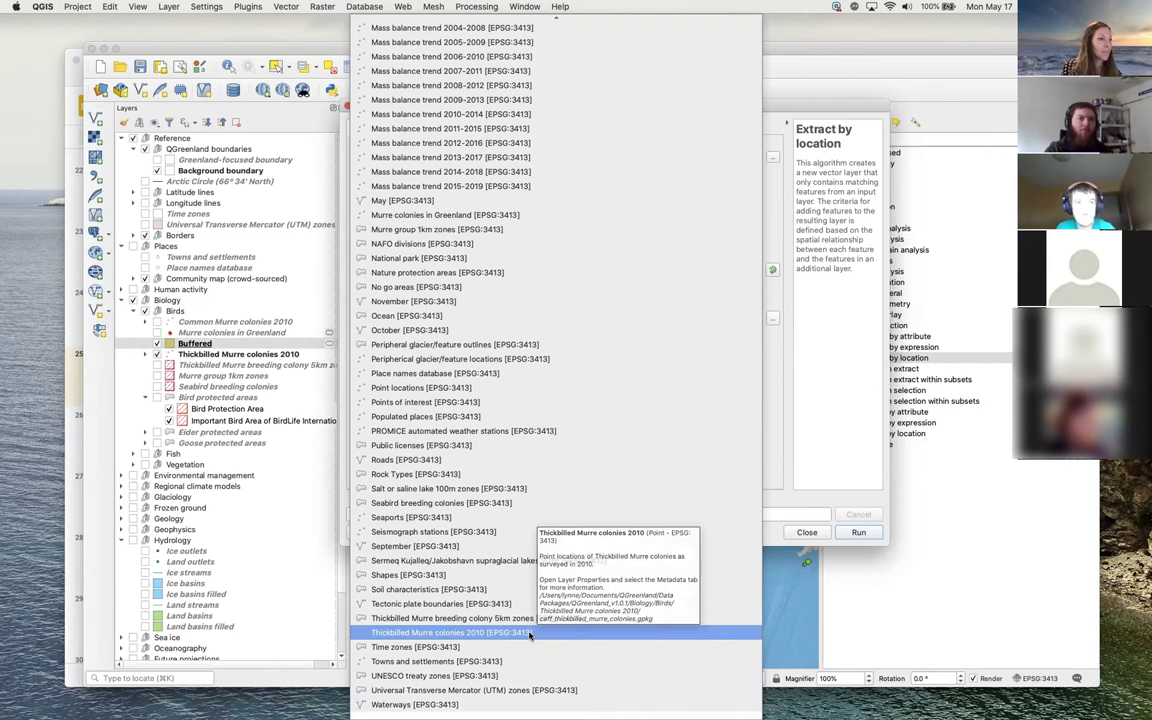
{"action": "left_click", "coordinate": [530, 634]}
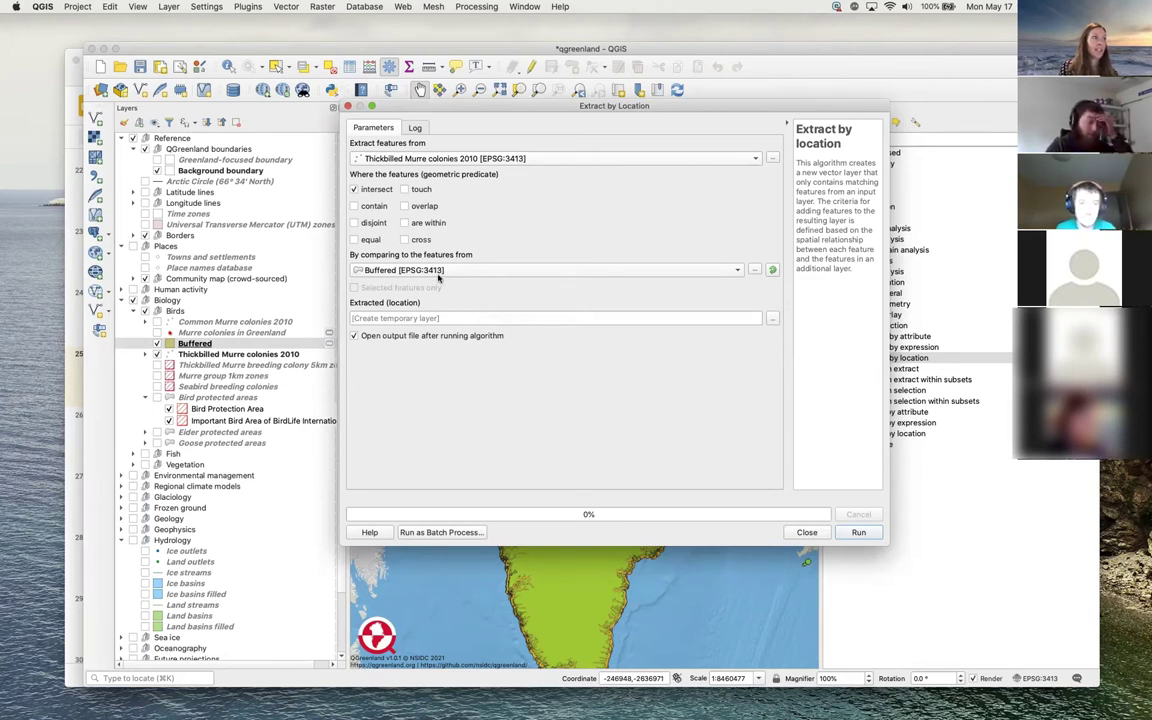
Add the touch, overlap, are within and cross predicates, run the extraction against Buffered into a temporary layer, and close the tool
{"action": "left_click", "coordinate": [404, 189]}
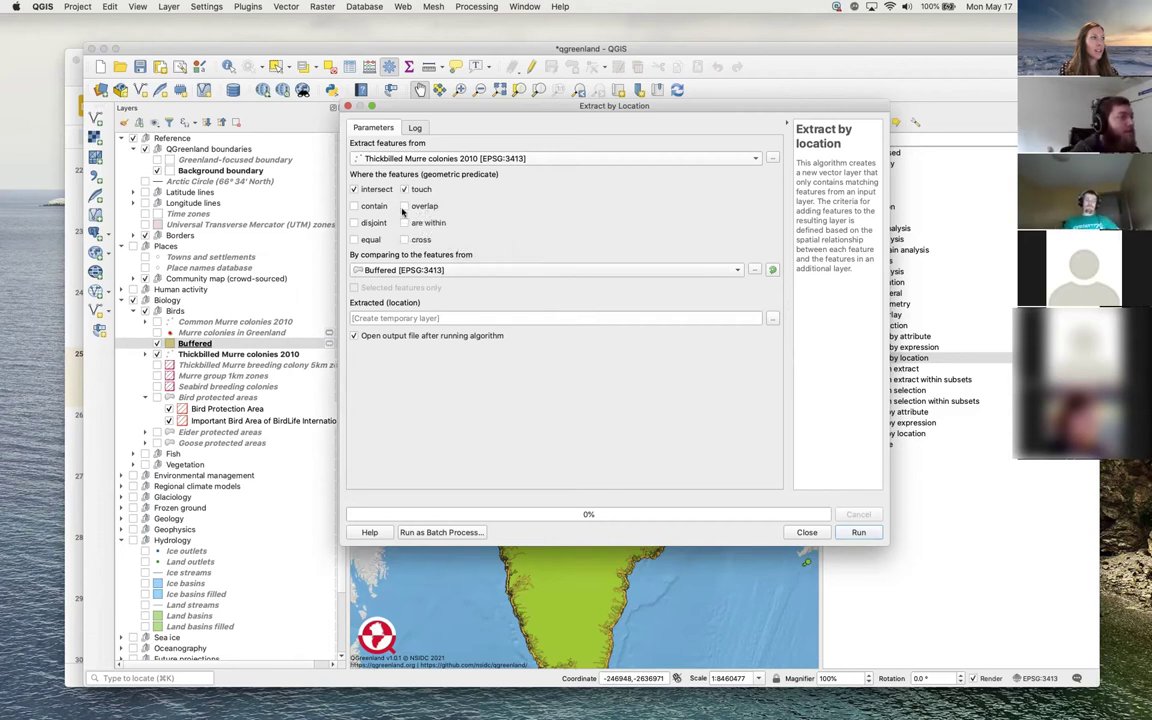
{"action": "left_click", "coordinate": [404, 206]}
{"action": "left_click", "coordinate": [404, 223]}
{"action": "left_click", "coordinate": [404, 239]}
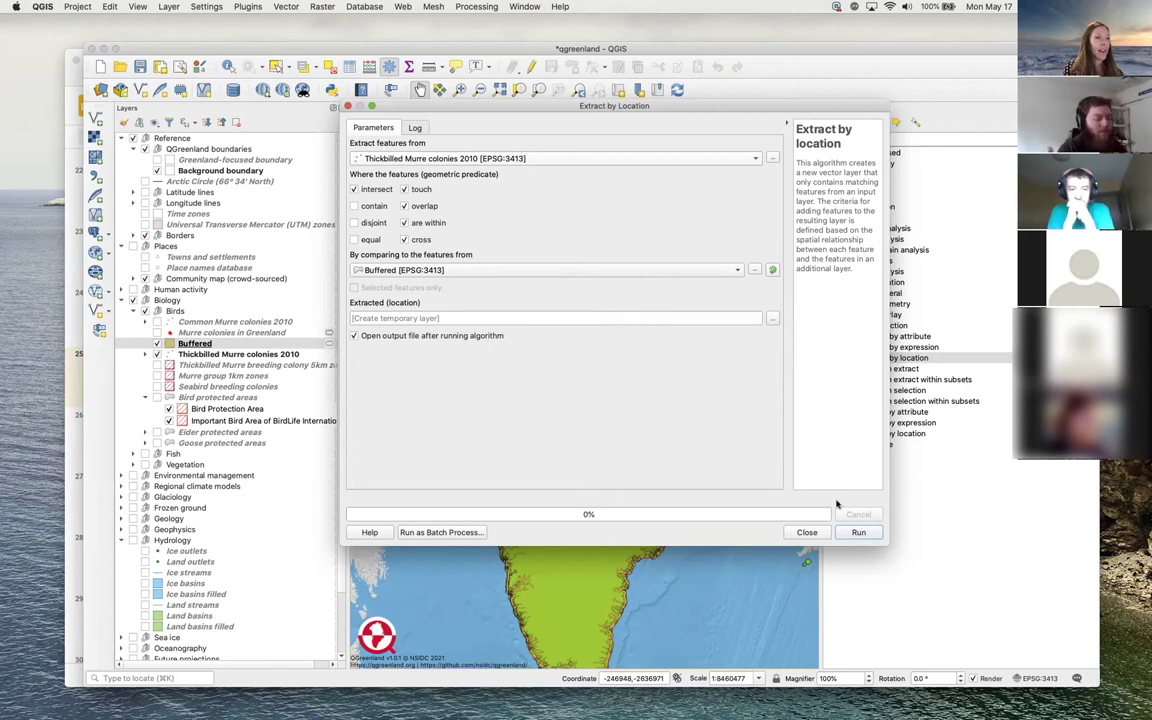
{"action": "left_click", "coordinate": [861, 534]}
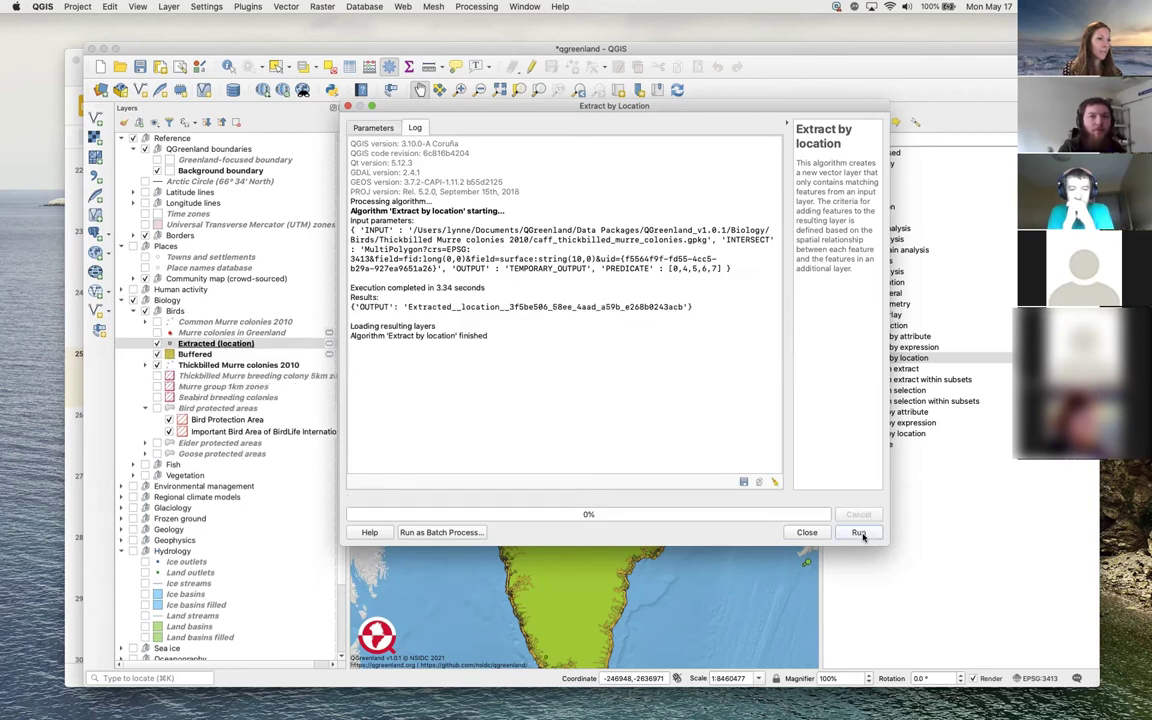
{"action": "left_click", "coordinate": [806, 532]}
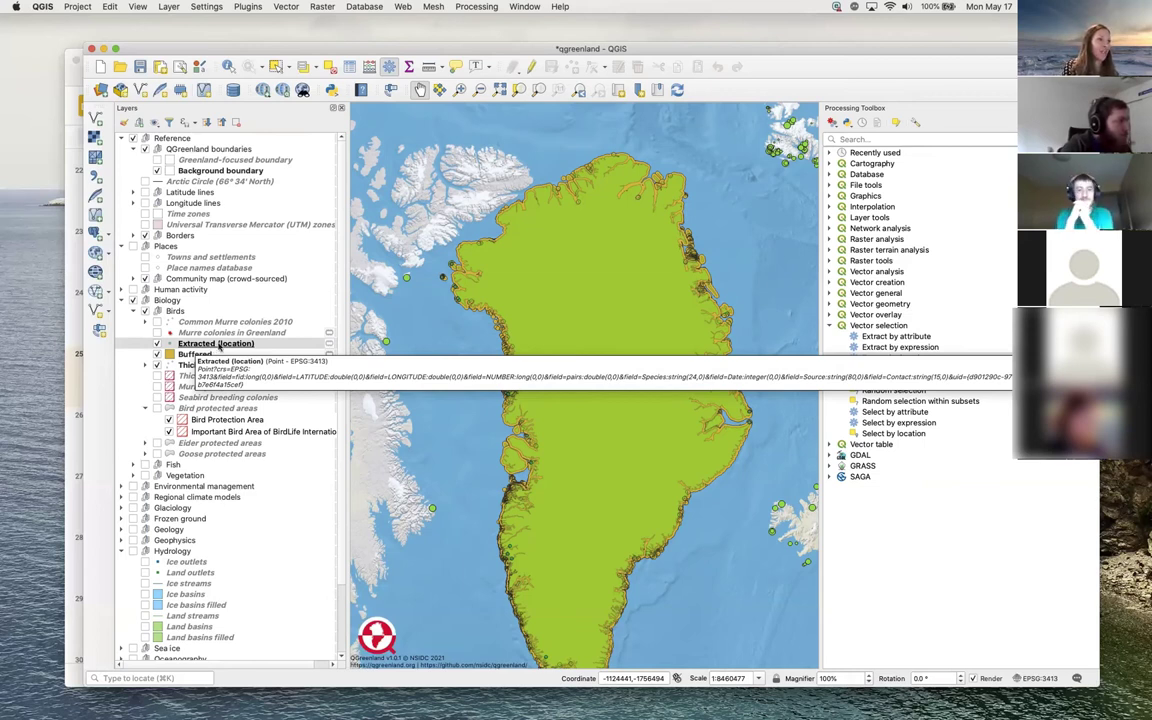
Style the Extracted (location) layer with the diamond red symbol
{"action": "right_click", "coordinate": [213, 343]}
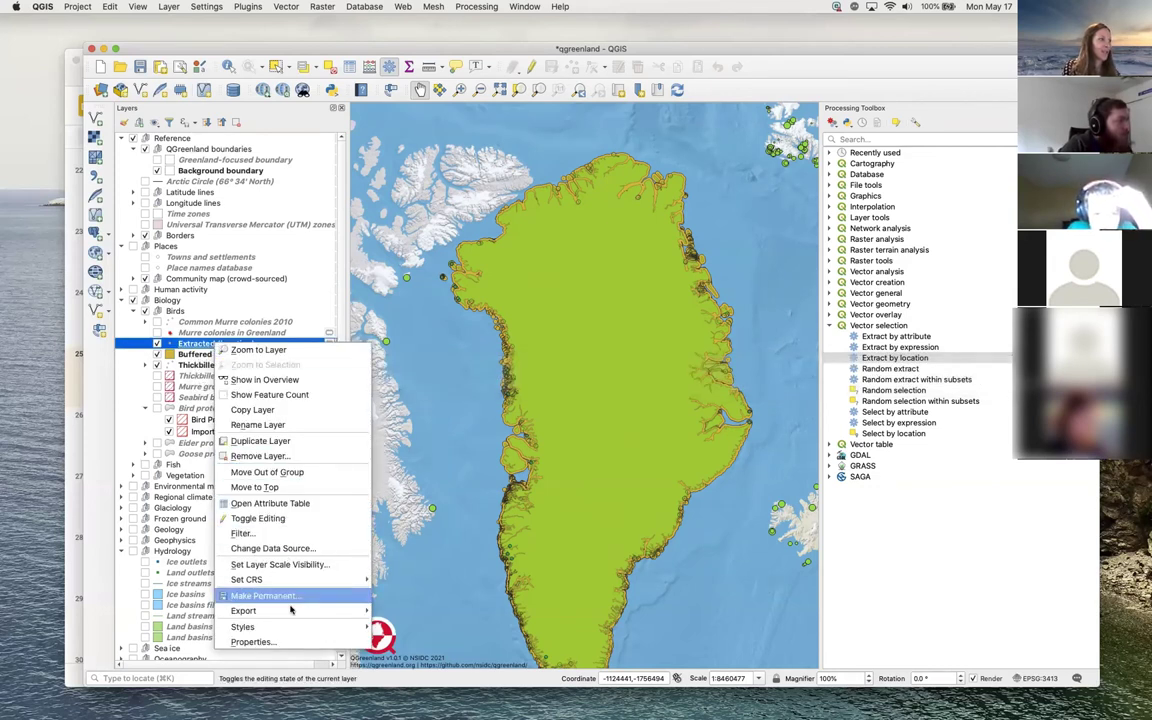
{"action": "left_click", "coordinate": [292, 642]}
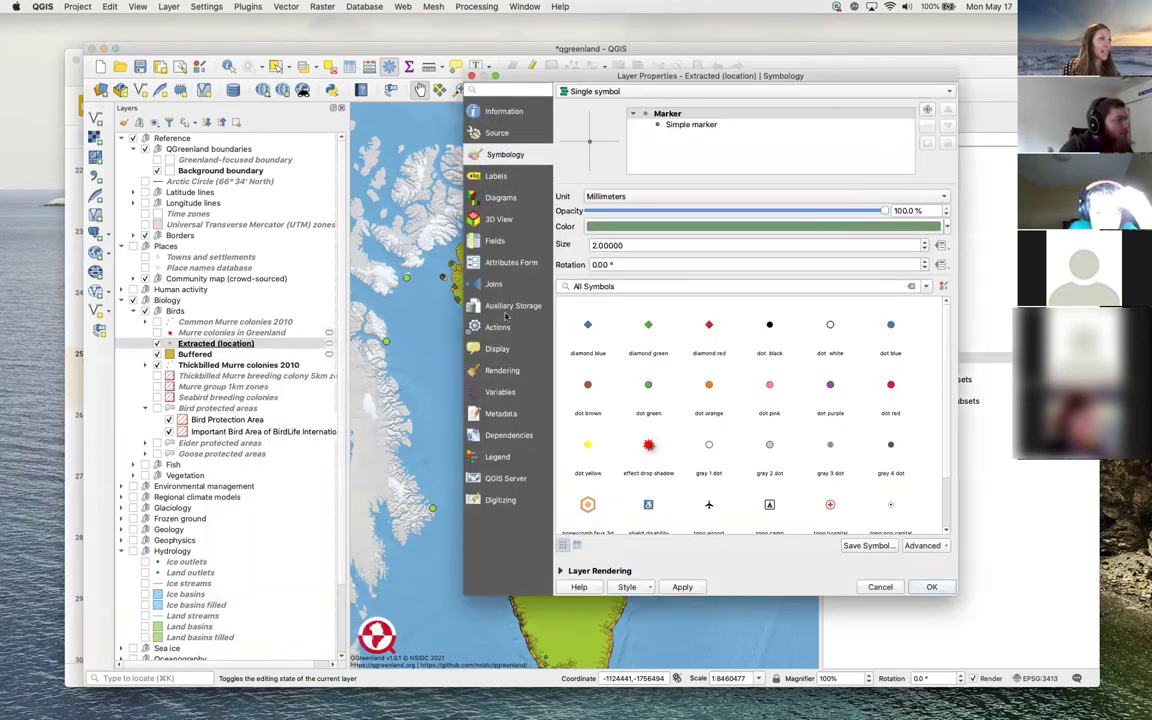
{"action": "left_click", "coordinate": [709, 326]}
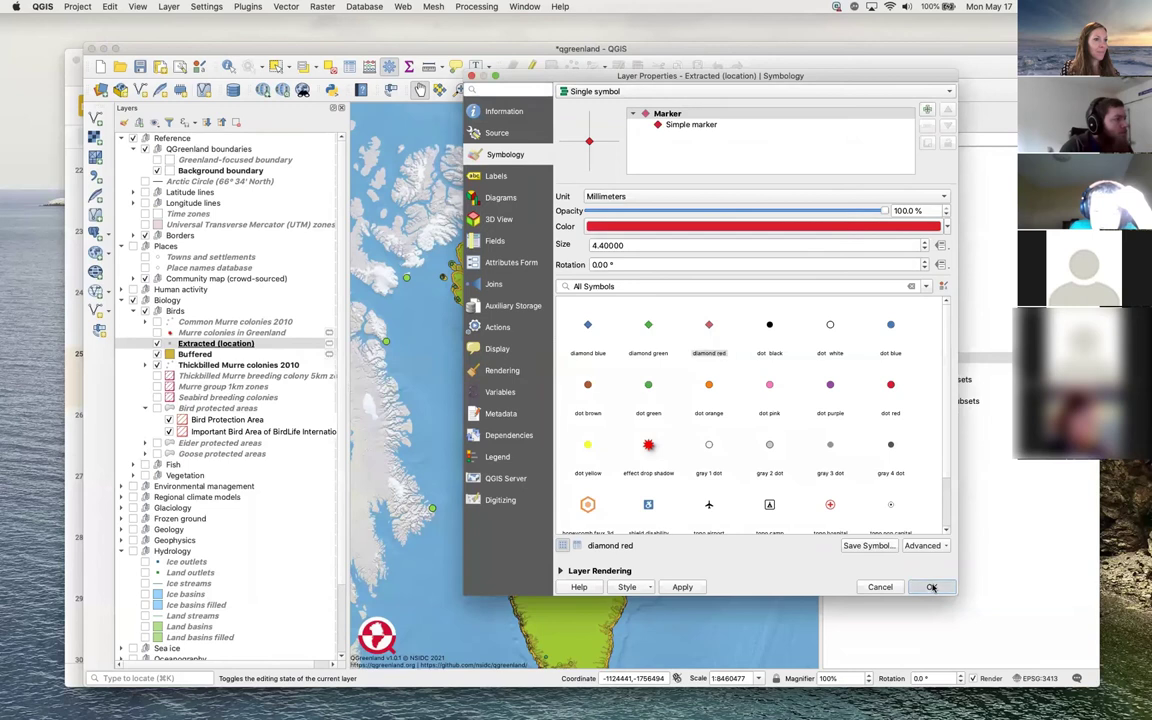
{"action": "left_click", "coordinate": [931, 587]}
{"action": "left_click", "coordinate": [586, 481]}
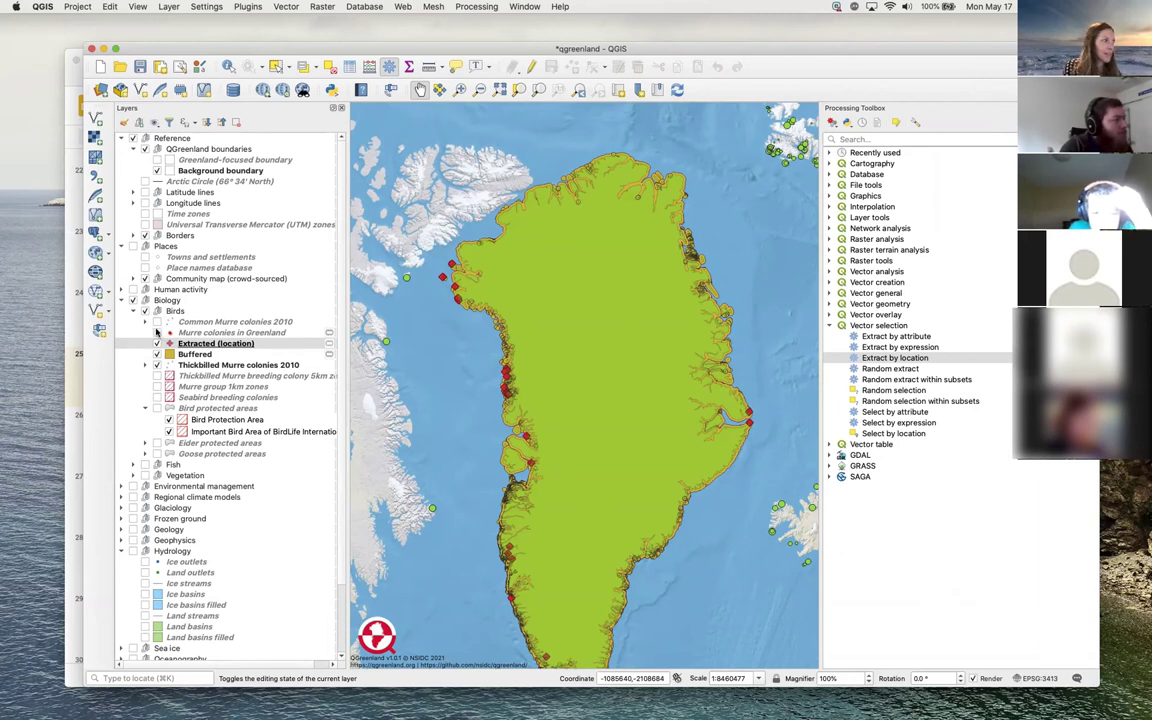
Show the Murre colonies in Greenland layer and compare it with the new extraction along the southwest coast, toggling its visibility
{"action": "left_click", "coordinate": [157, 333]}
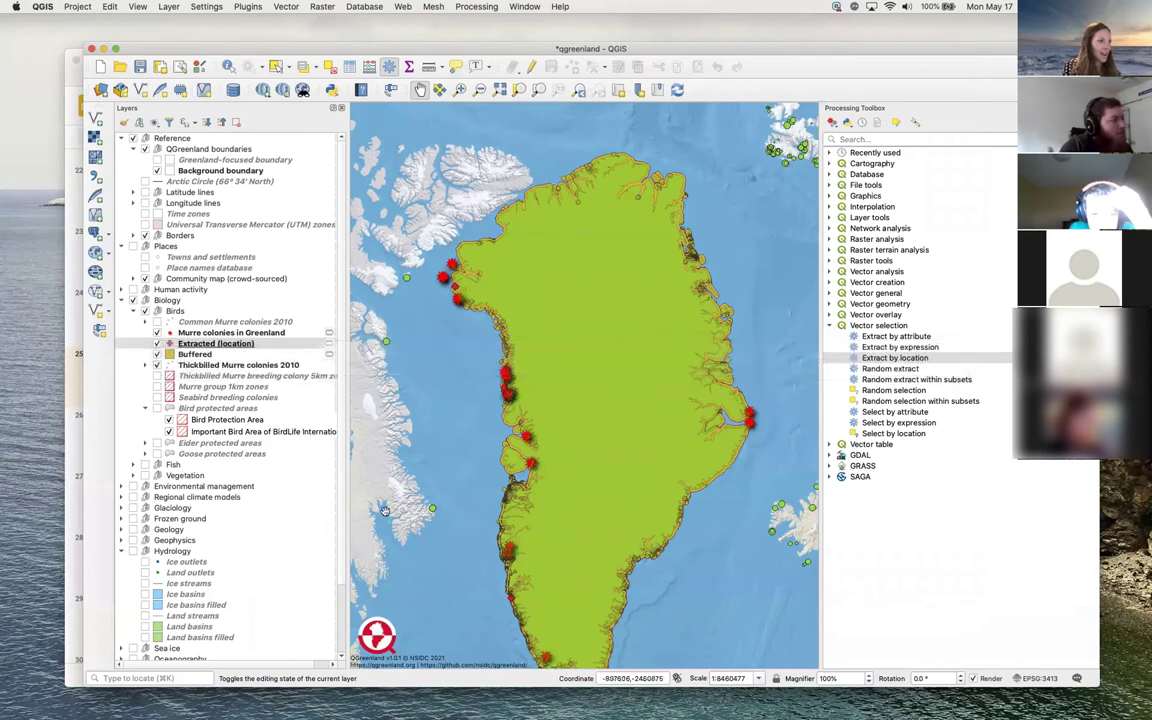
{"action": "left_click_drag", "start_coordinate": [520, 587], "coordinate": [560, 427]}
{"action": "scroll", "coordinate": [560, 427], "scroll_direction": "up", "scroll_amount": 5}
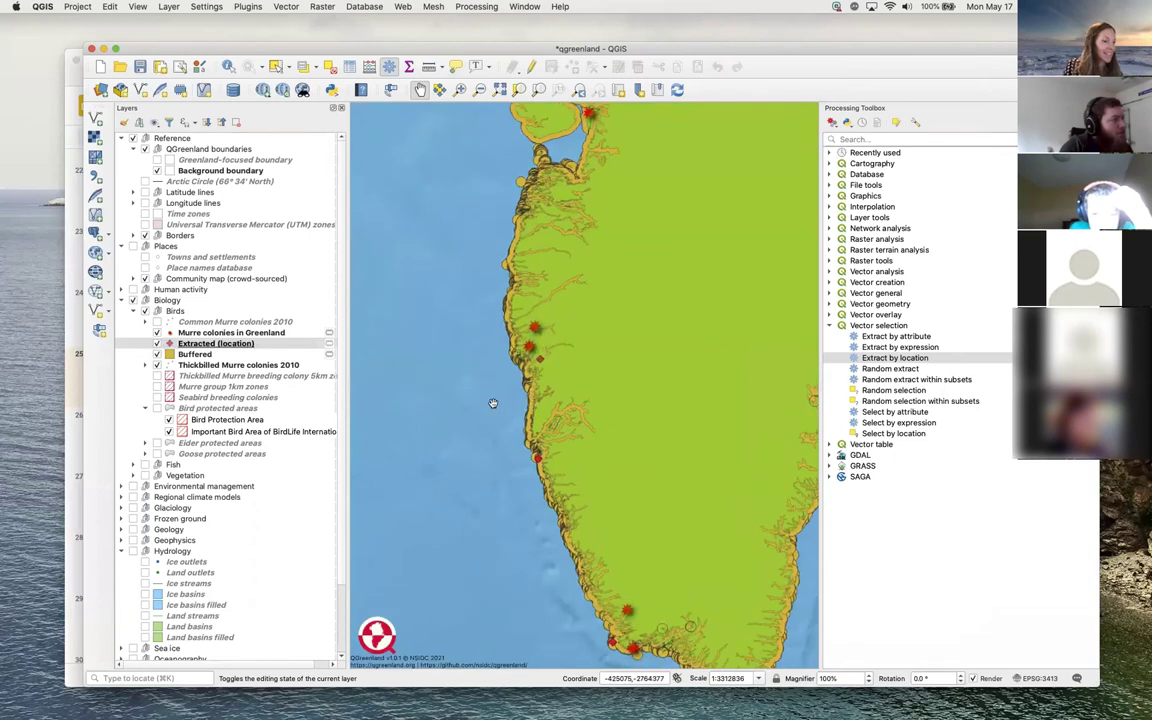
{"action": "left_click", "coordinate": [156, 335]}
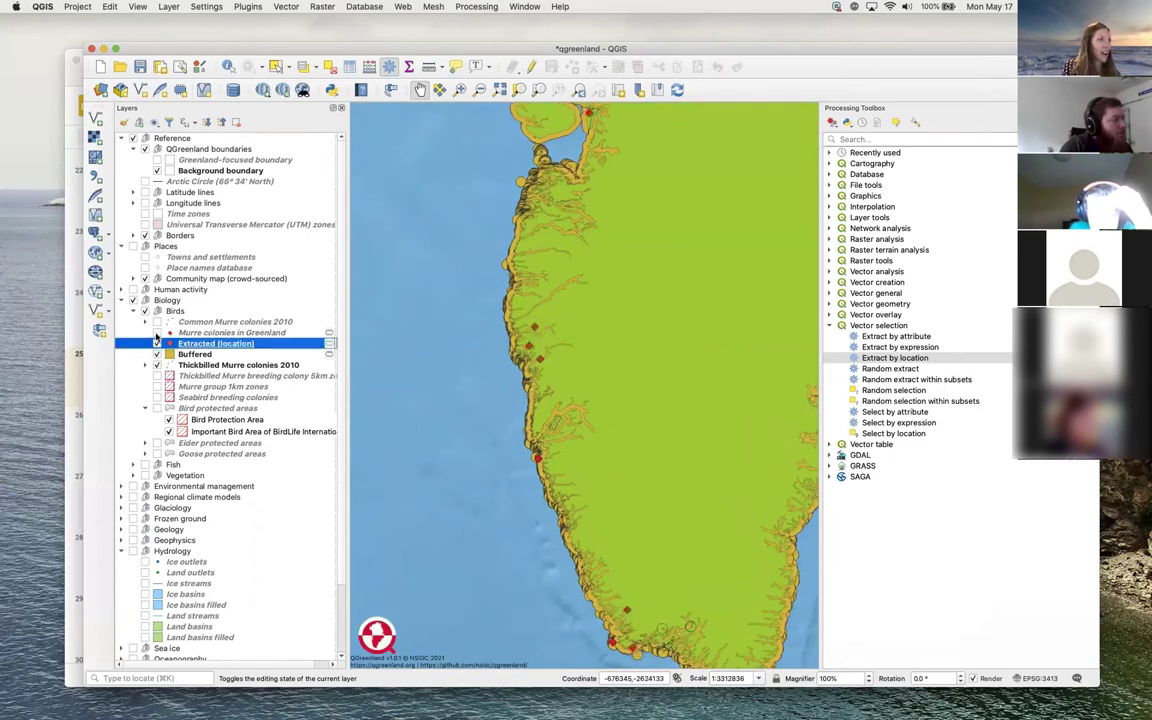
{"action": "left_click", "coordinate": [156, 334]}
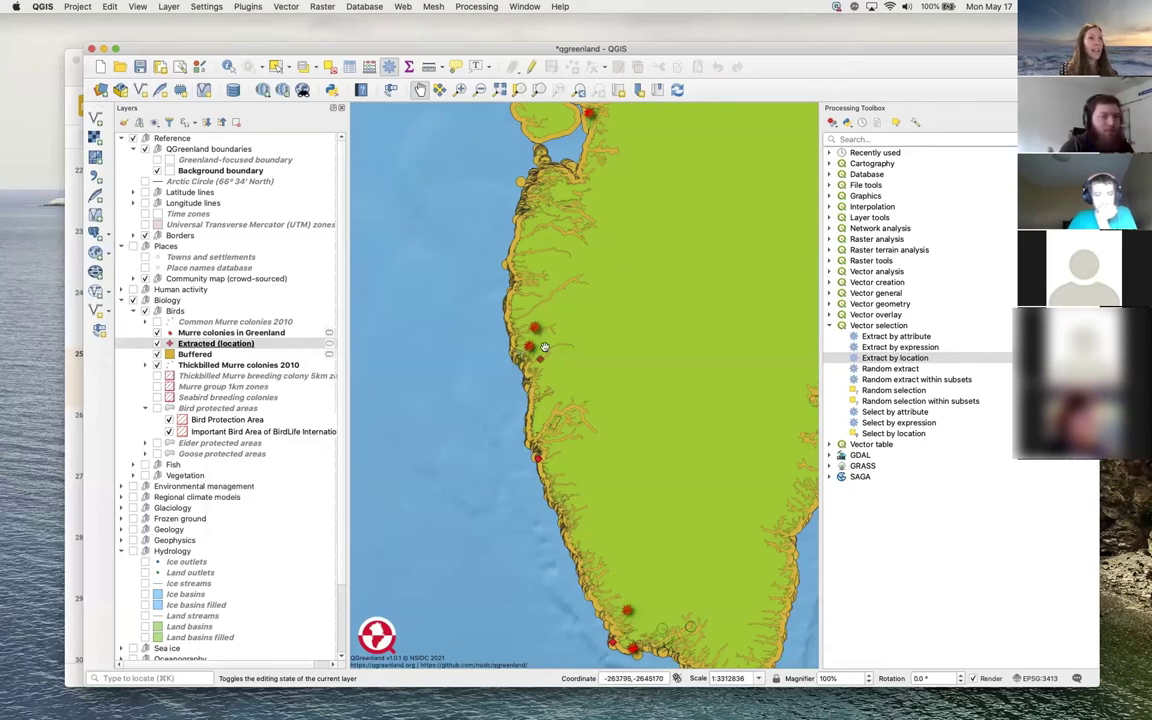
Collapse the vector selection tools, switch to the workshop slide deck in Safari, and view slide 28 on raster surface volume
{"action": "left_click", "coordinate": [830, 327]}
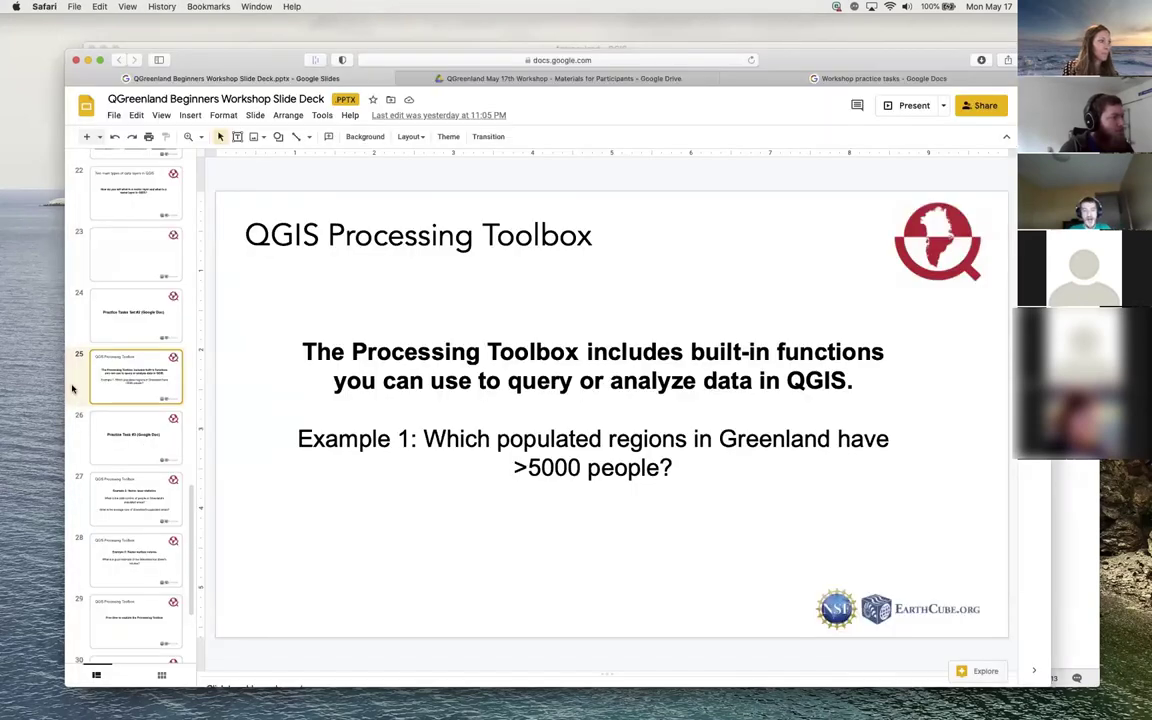
{"action": "left_click", "coordinate": [66, 350]}
{"action": "scroll", "coordinate": [117, 549], "scroll_direction": "down", "scroll_amount": 2}
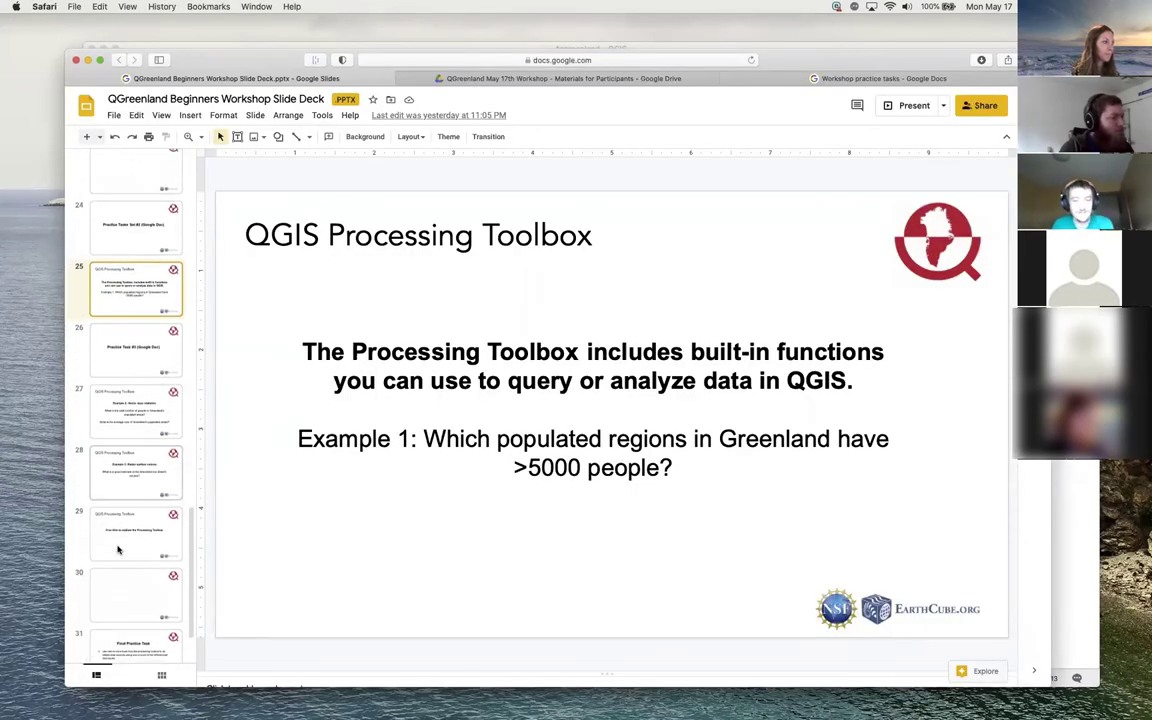
{"action": "left_click", "coordinate": [117, 480]}
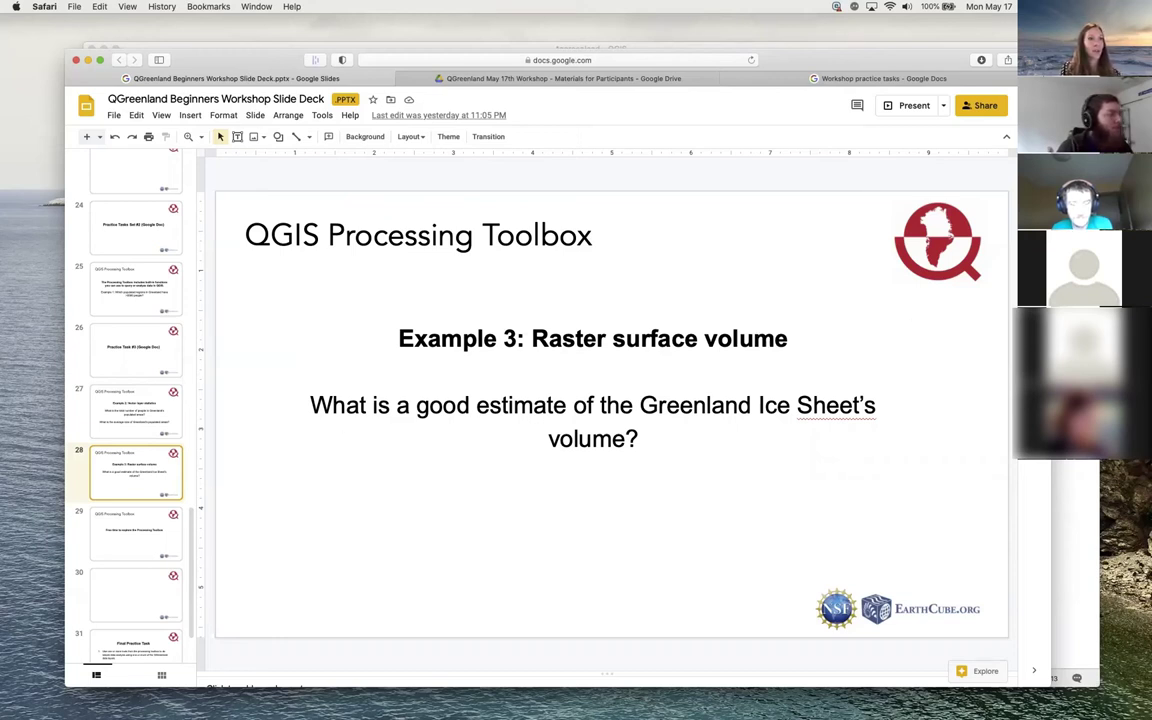
Switch back to QGIS and start the Raster surface volume tool from the raster analysis group
{"action": "key", "text": "super+Tab"}
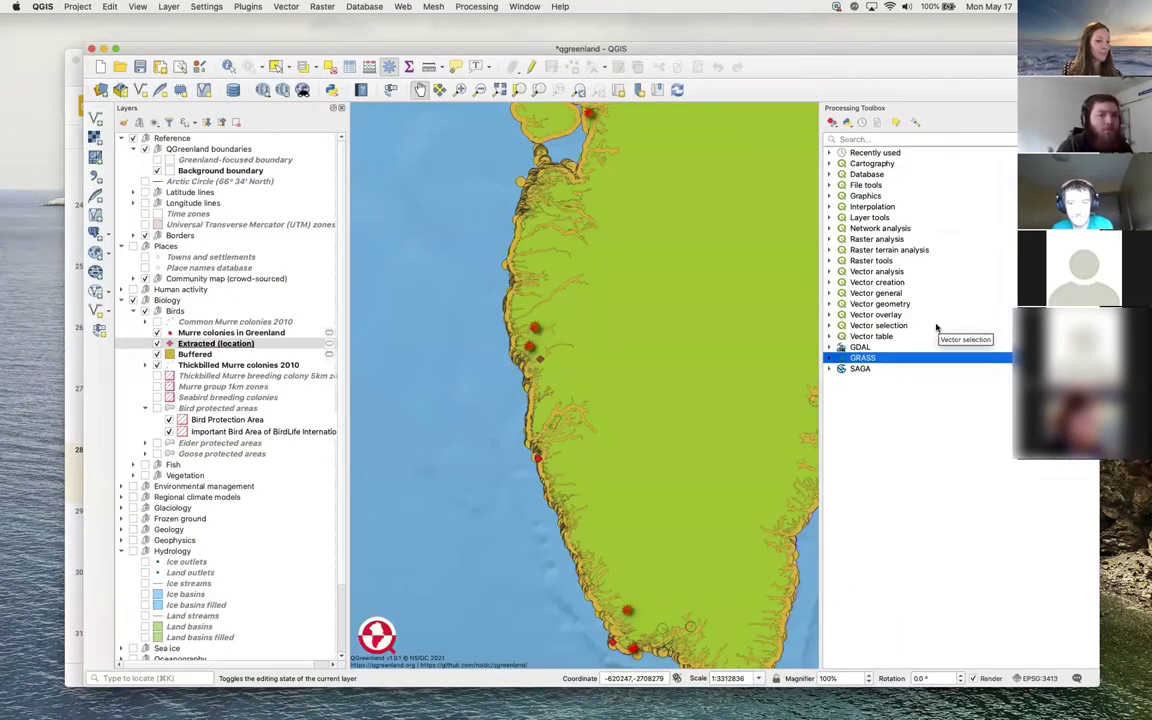
{"action": "left_click", "coordinate": [828, 240]}
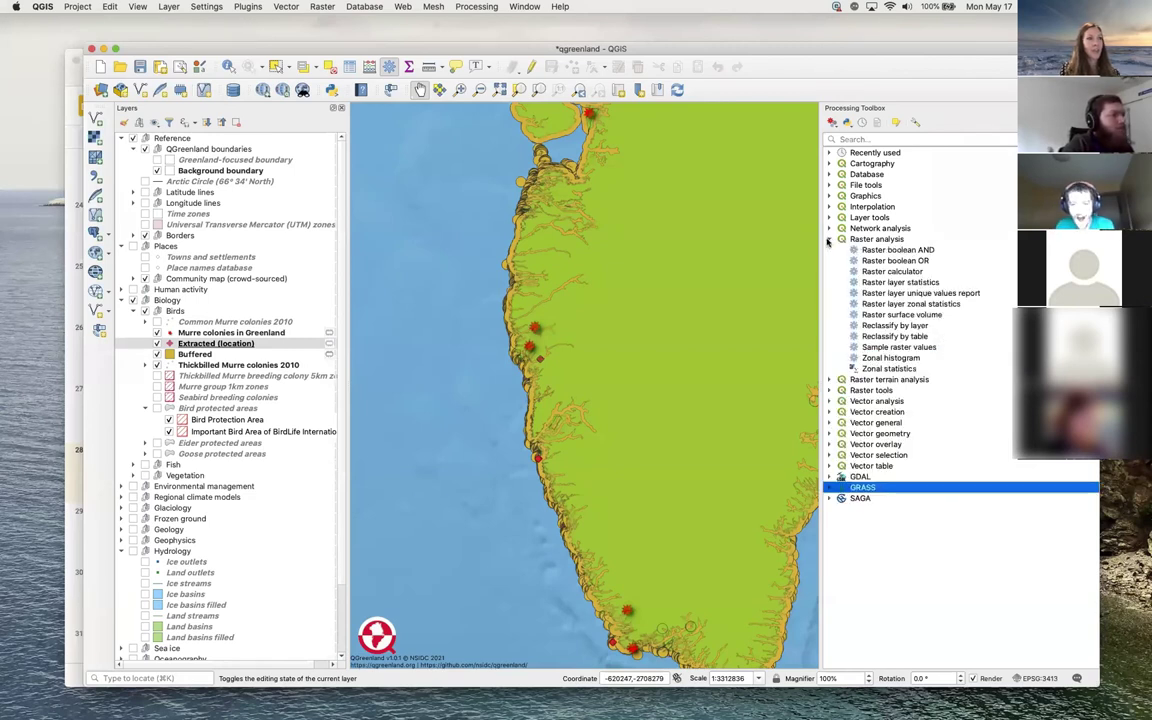
{"action": "double_click", "coordinate": [894, 315]}
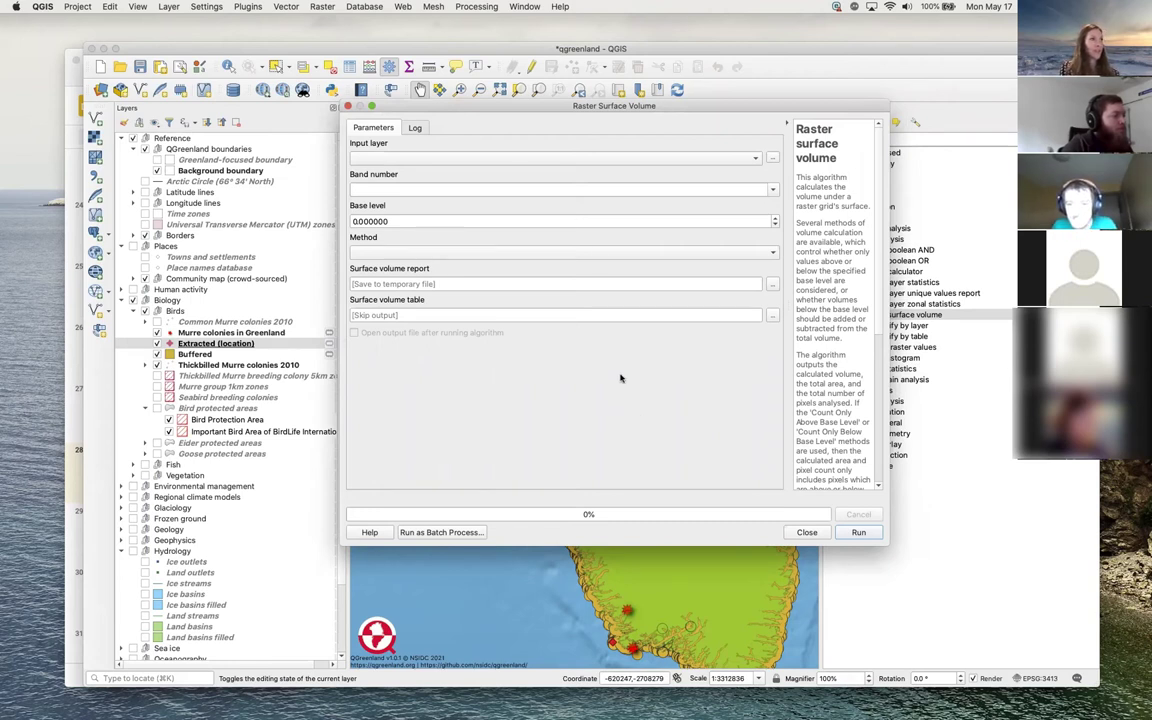
Run Raster surface volume on Ice thickness (150m), band 1, base level 0, counting only above the base level, and close the tool
{"action": "left_click", "coordinate": [510, 163]}
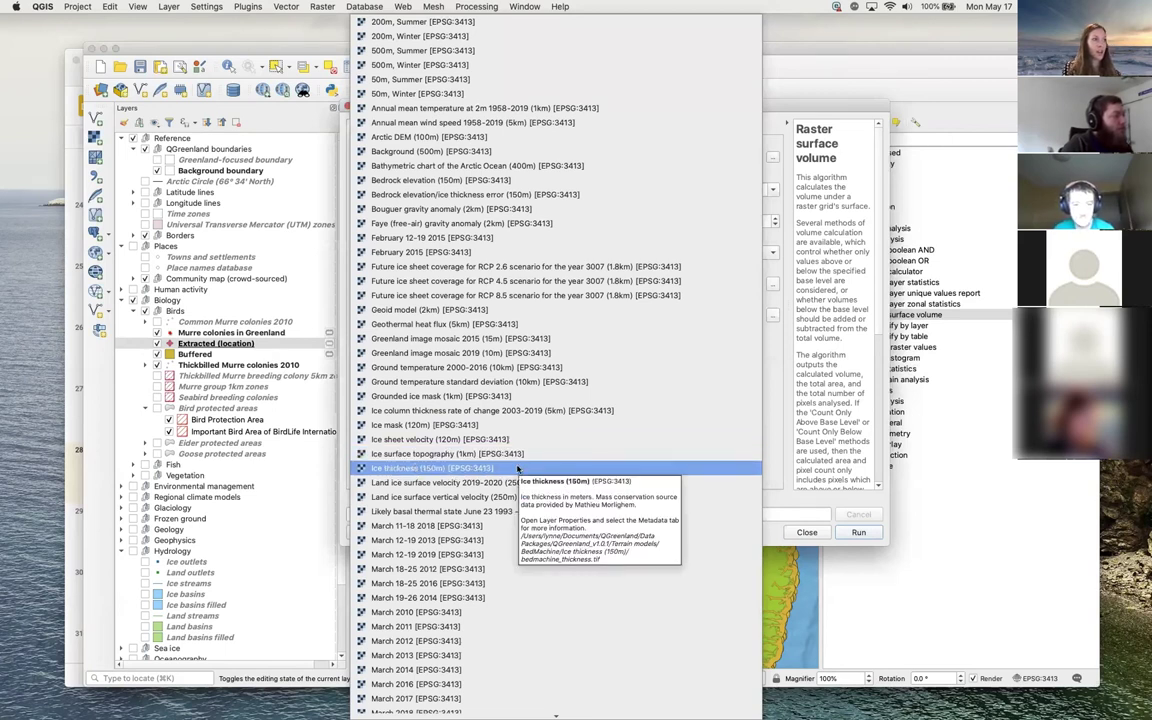
{"action": "left_click", "coordinate": [436, 469]}
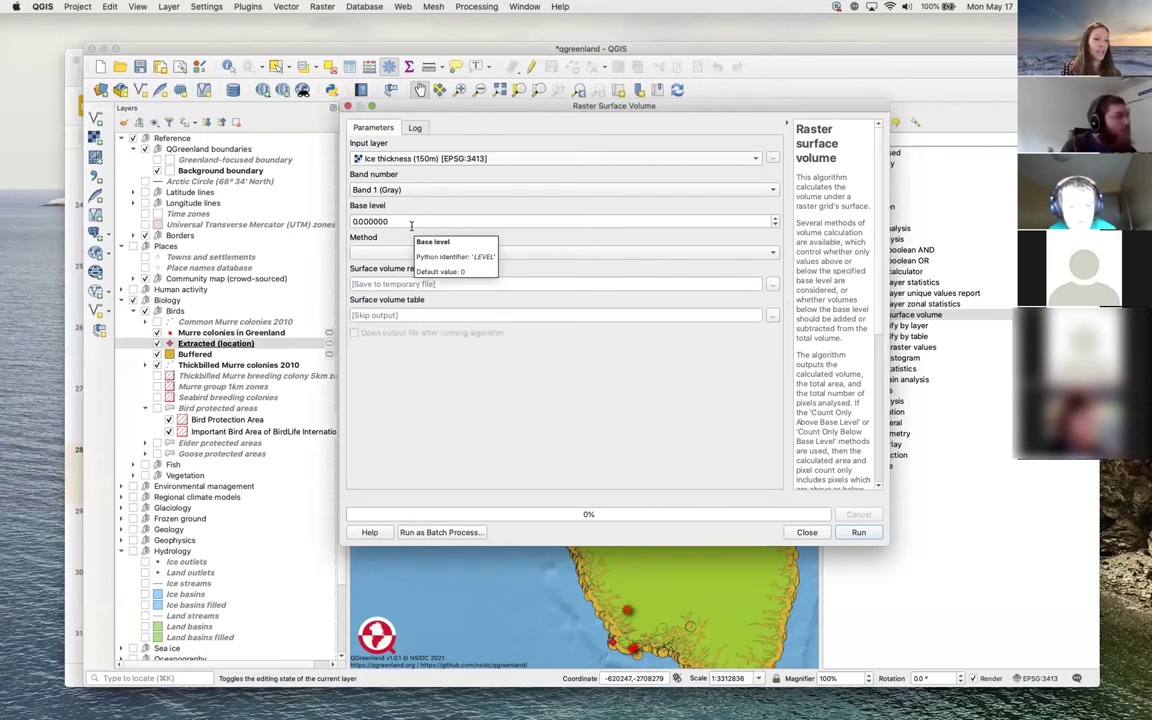
{"action": "left_click", "coordinate": [771, 253]}
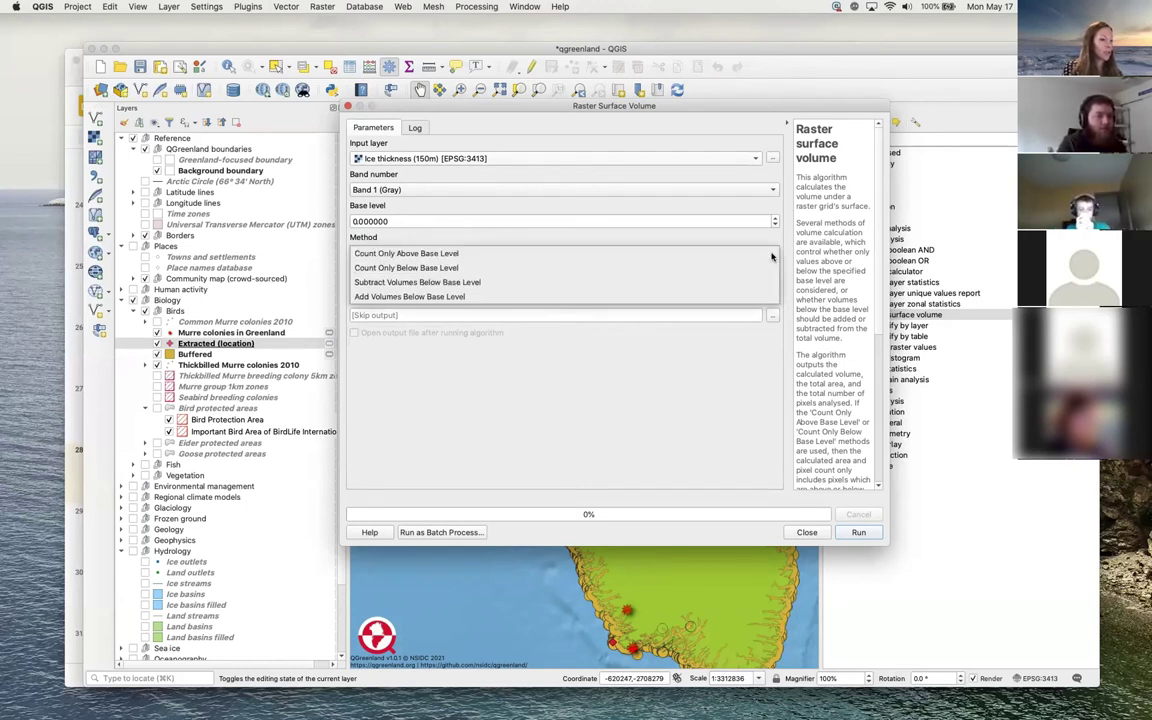
{"action": "left_click", "coordinate": [420, 256]}
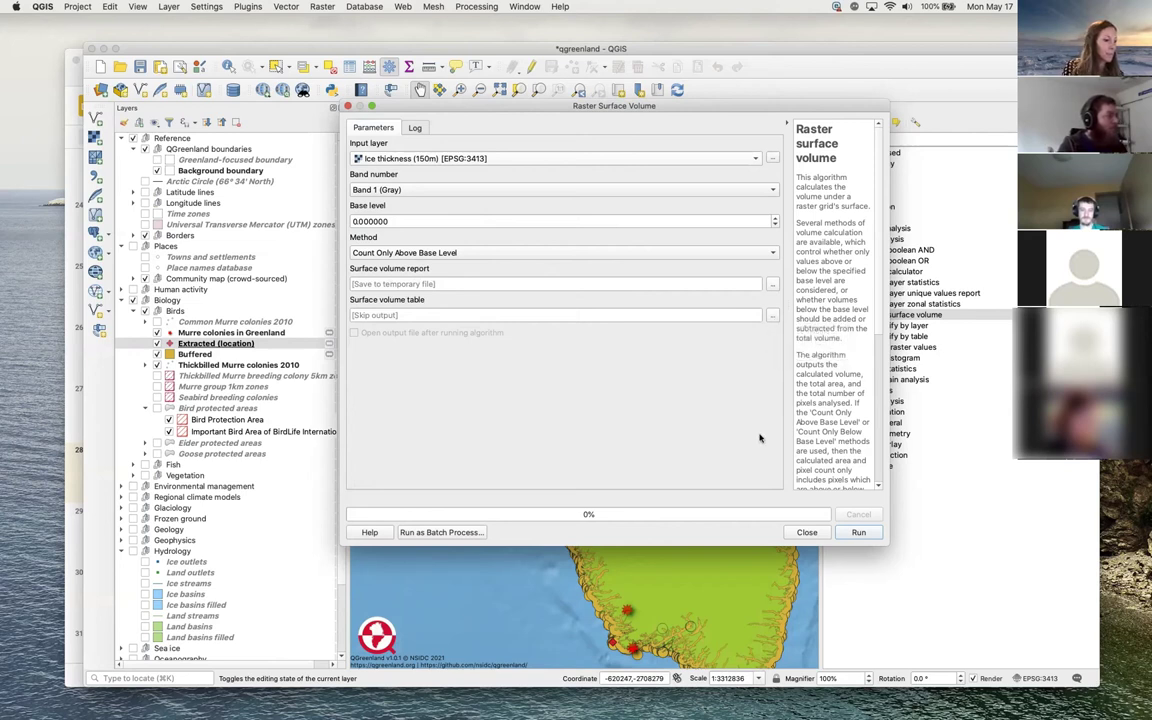
{"action": "left_click", "coordinate": [858, 532]}
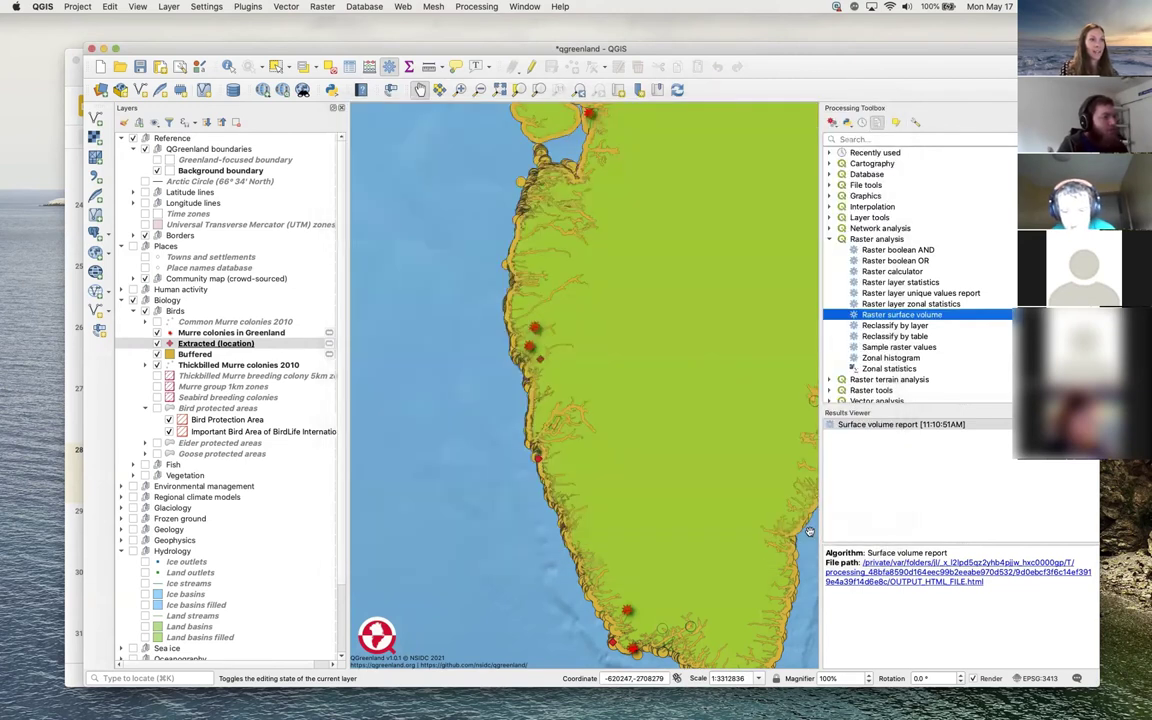
{"action": "left_click", "coordinate": [806, 532]}
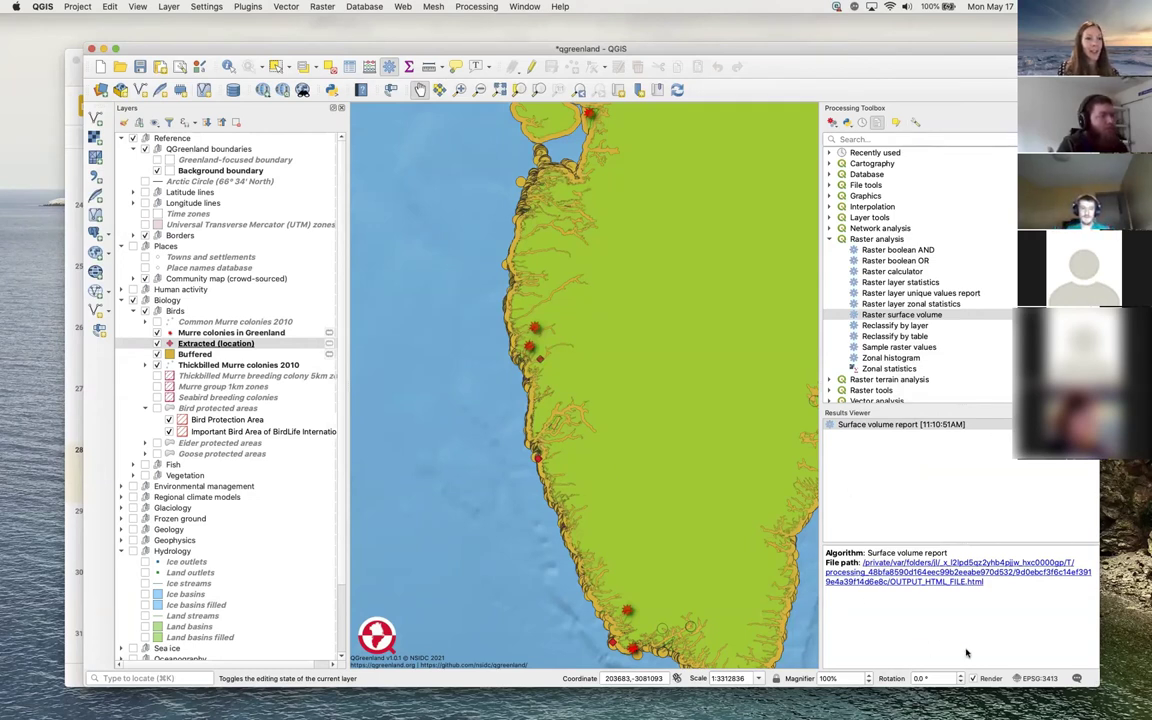
View the surface volume report in Safari and check it against the Greenland Ice Sheet volume question in the slide deck
{"action": "left_click", "coordinate": [926, 578]}
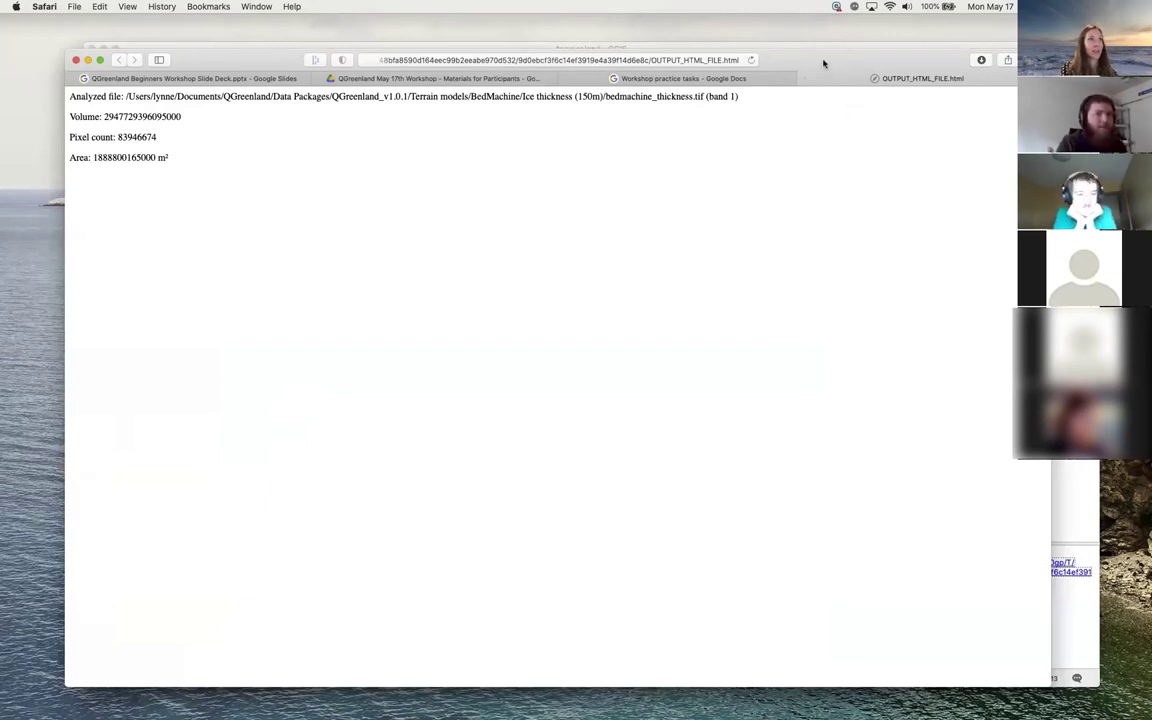
{"action": "left_click_drag", "start_coordinate": [823, 62], "coordinate": [865, 63]}
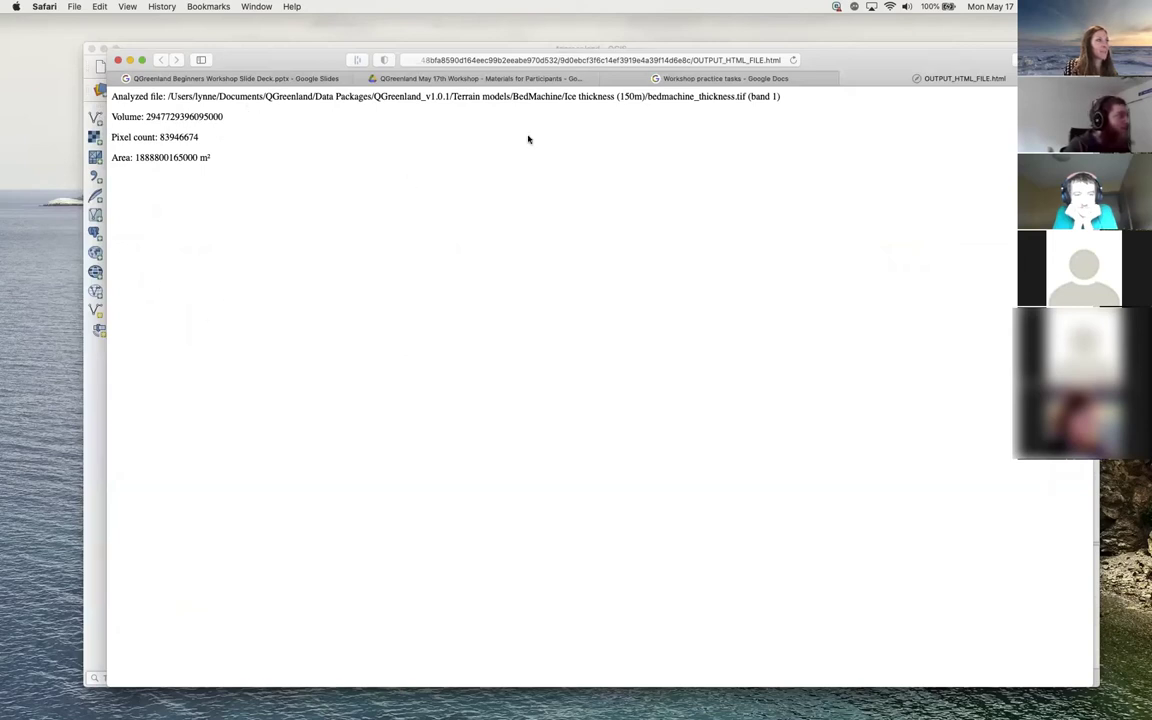
{"action": "left_click", "coordinate": [290, 78]}
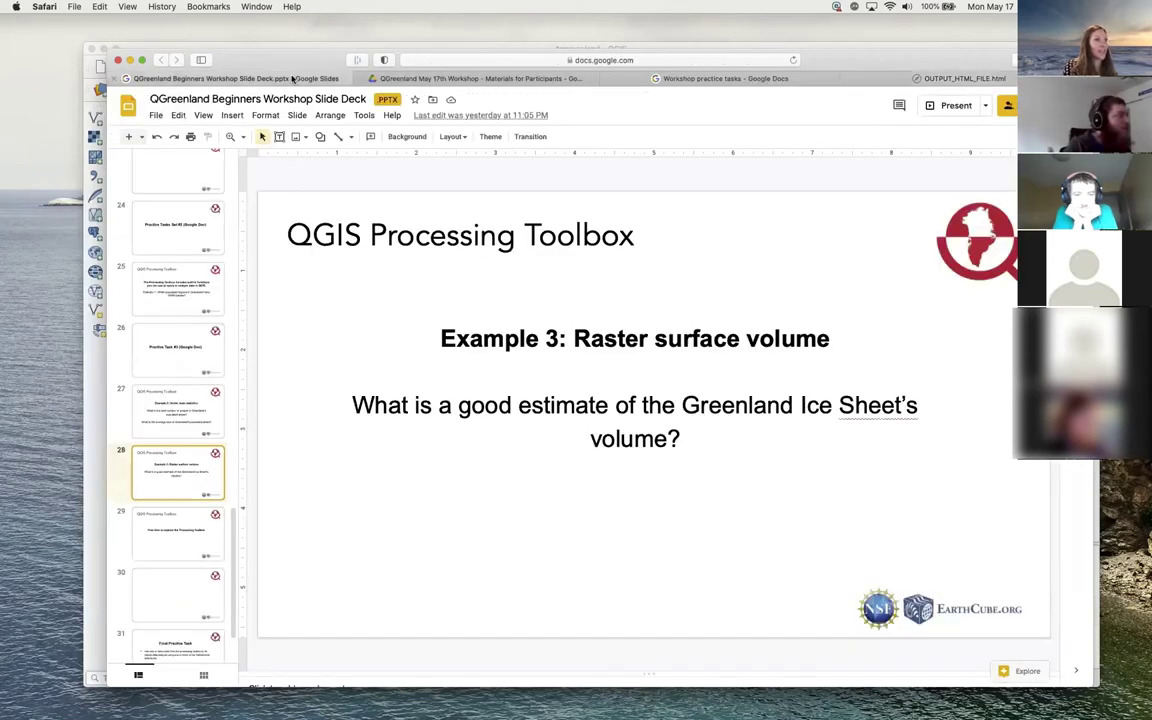
{"action": "left_click", "coordinate": [941, 80]}
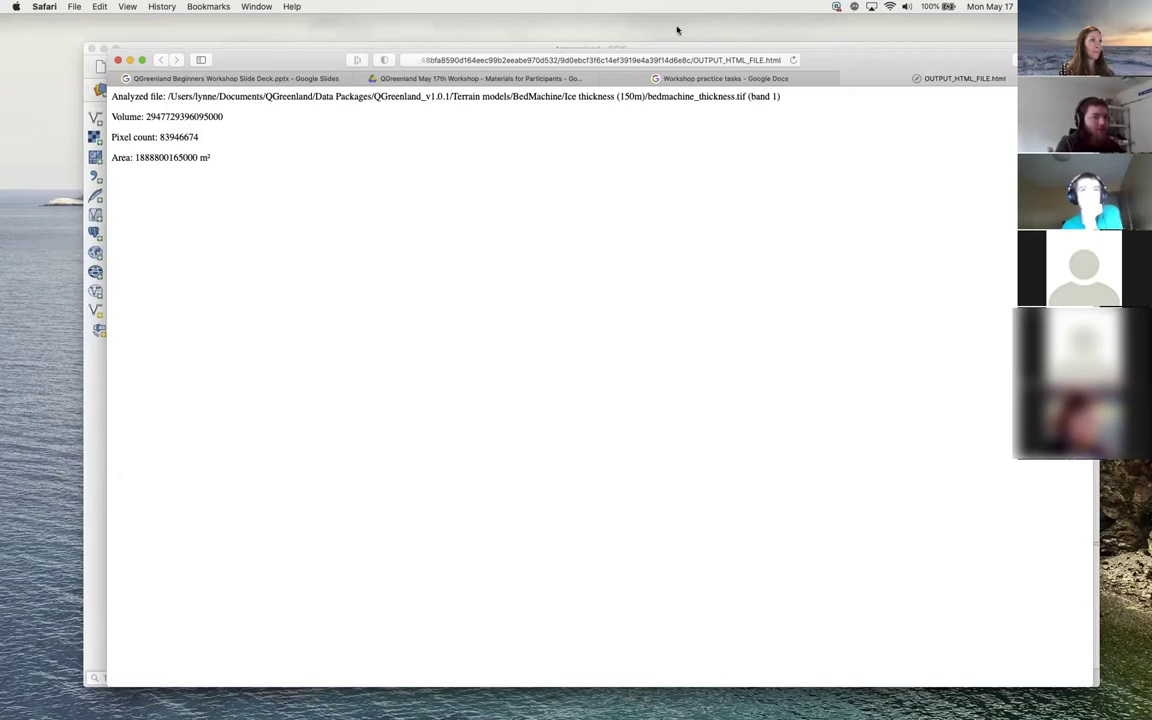
Switch back to QGIS, hide the Murre colonies, Extracted (location), Buffered and Thickbilled Murre colonies 2010 layers, and close the Processing Toolbox
{"action": "left_click", "coordinate": [825, 47]}
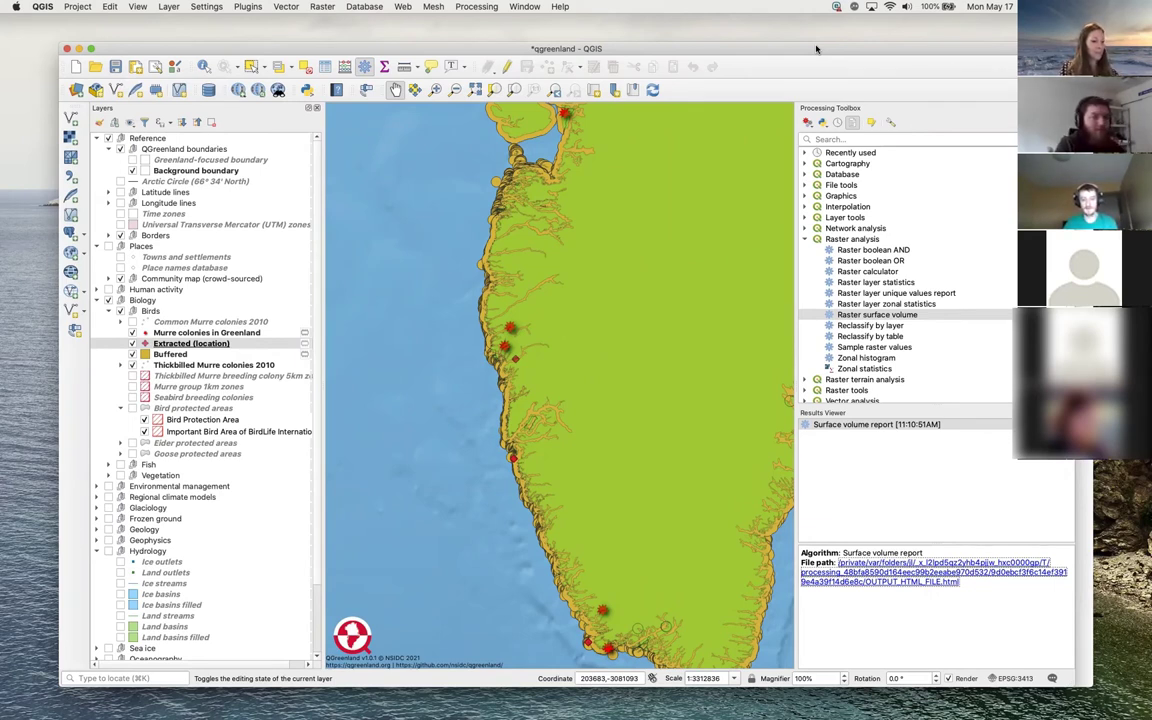
{"action": "left_click_drag", "start_coordinate": [816, 48], "coordinate": [819, 48]}
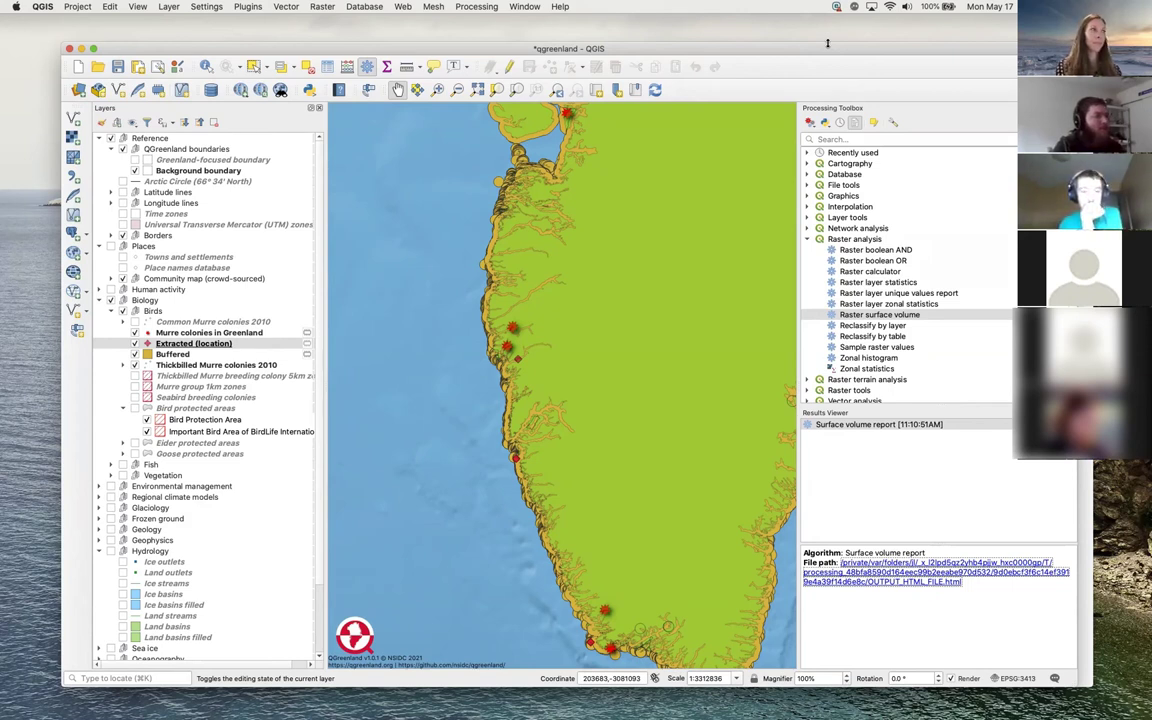
{"action": "left_click", "coordinate": [136, 343]}
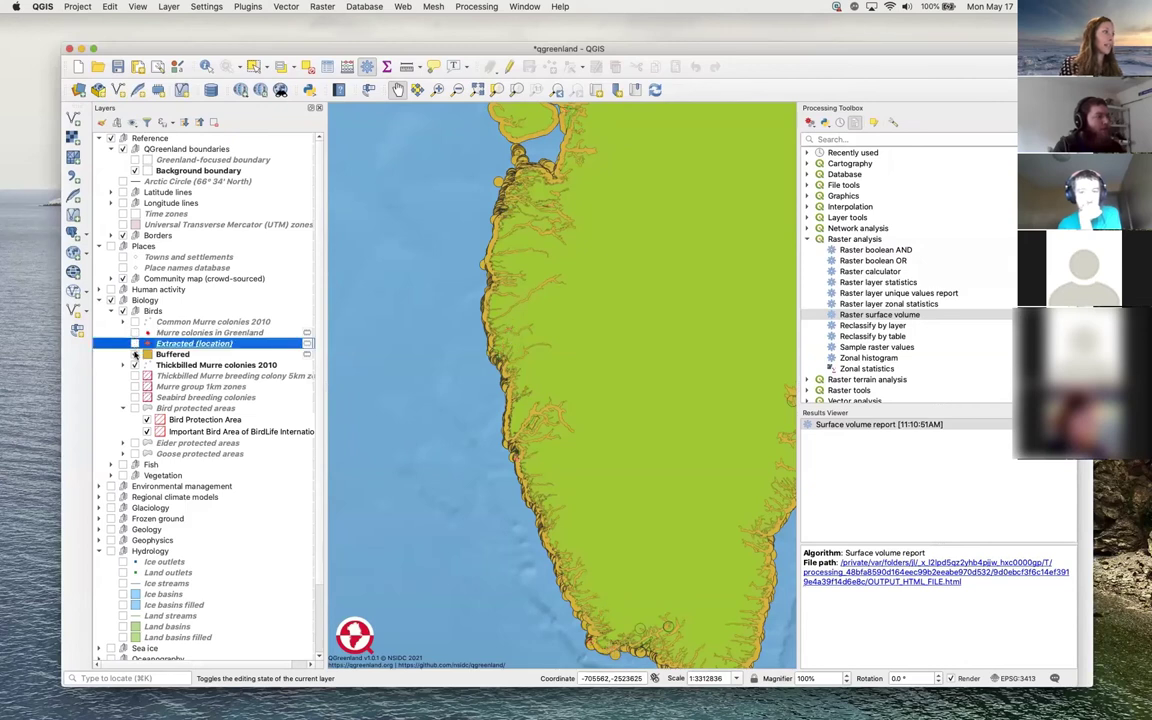
{"action": "left_click", "coordinate": [135, 355]}
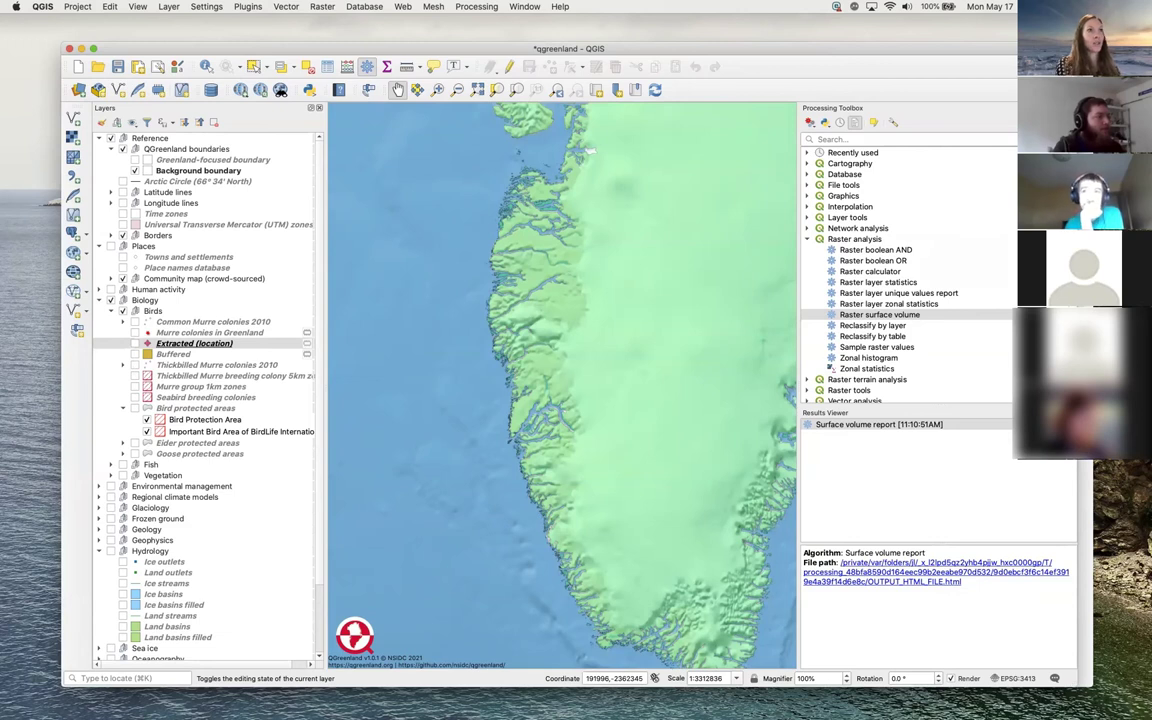
{"action": "key", "text": "ctrl+alt+t"}
{"action": "left_click", "coordinate": [1005, 107]}
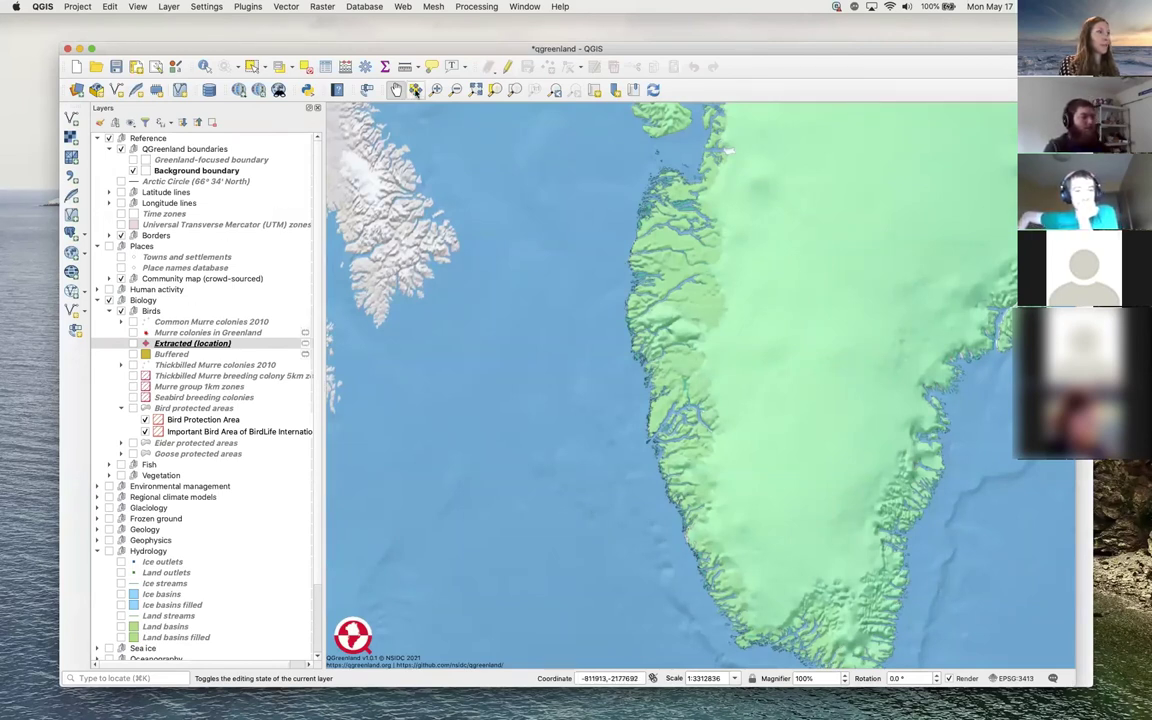
Collapse the Biology and Hydrology layer groups and expand the Glaciology group
{"action": "left_click", "coordinate": [475, 90]}
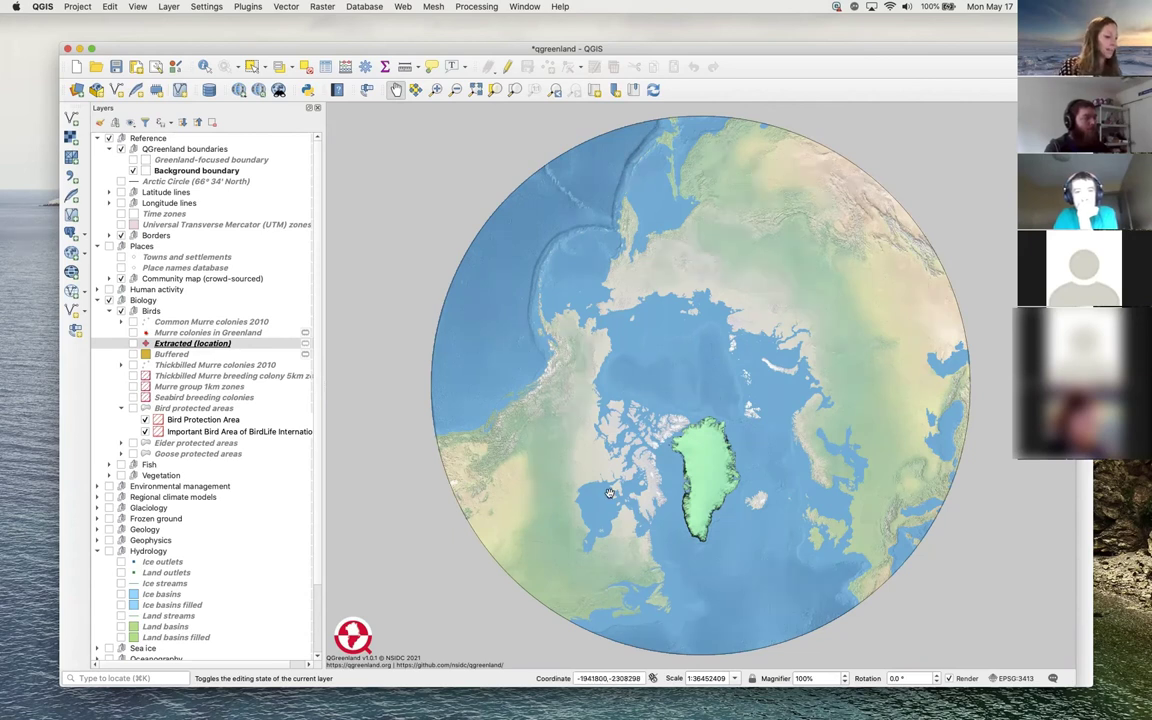
{"action": "left_click_drag", "start_coordinate": [650, 509], "coordinate": [632, 491]}
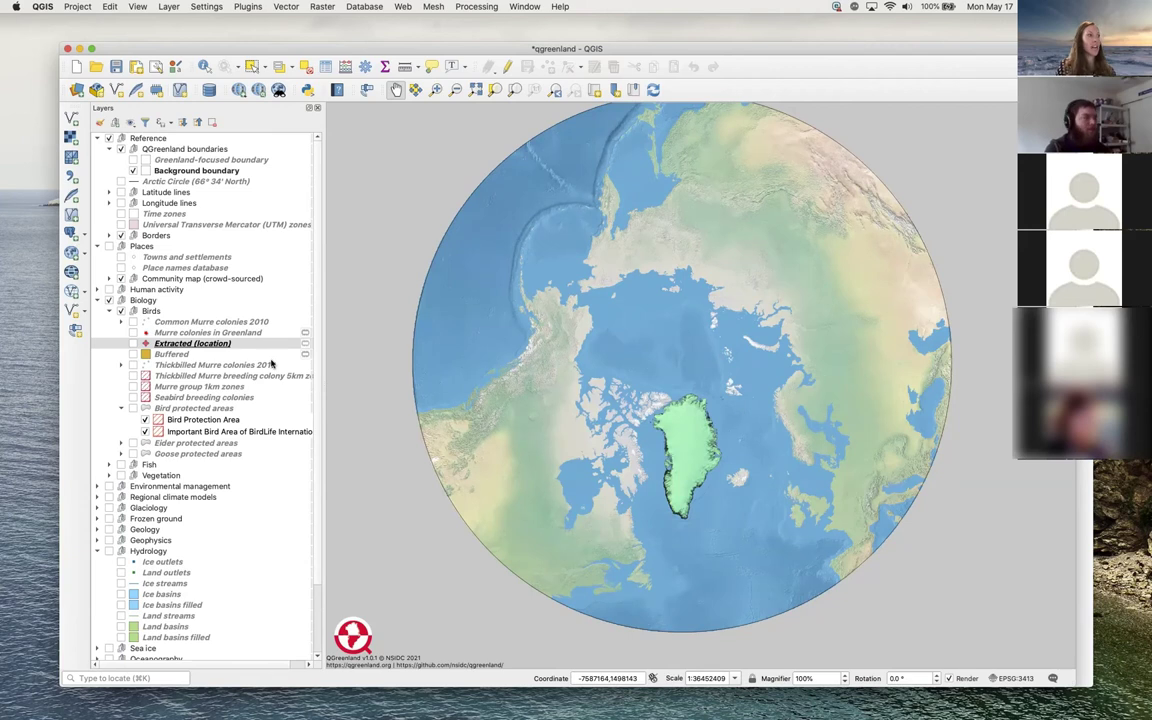
{"action": "mouse_move", "coordinate": [270, 364]}
{"action": "mouse_move", "coordinate": [234, 400]}
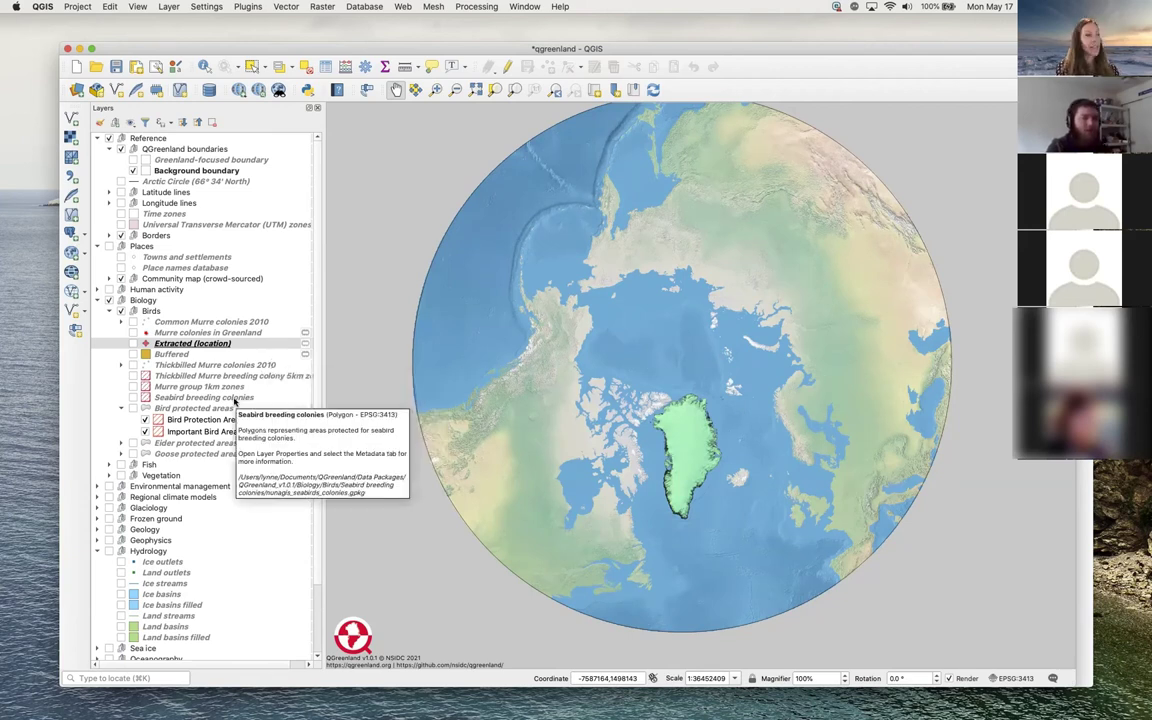
{"action": "left_click", "coordinate": [97, 300]}
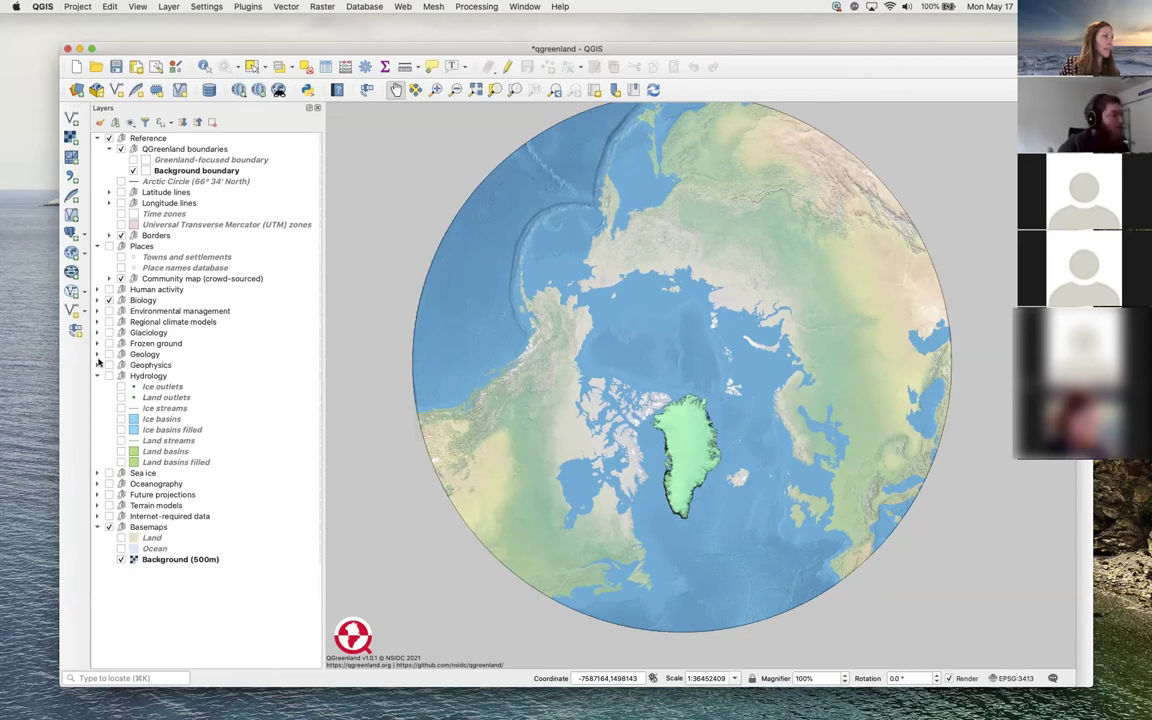
{"action": "left_click", "coordinate": [97, 376]}
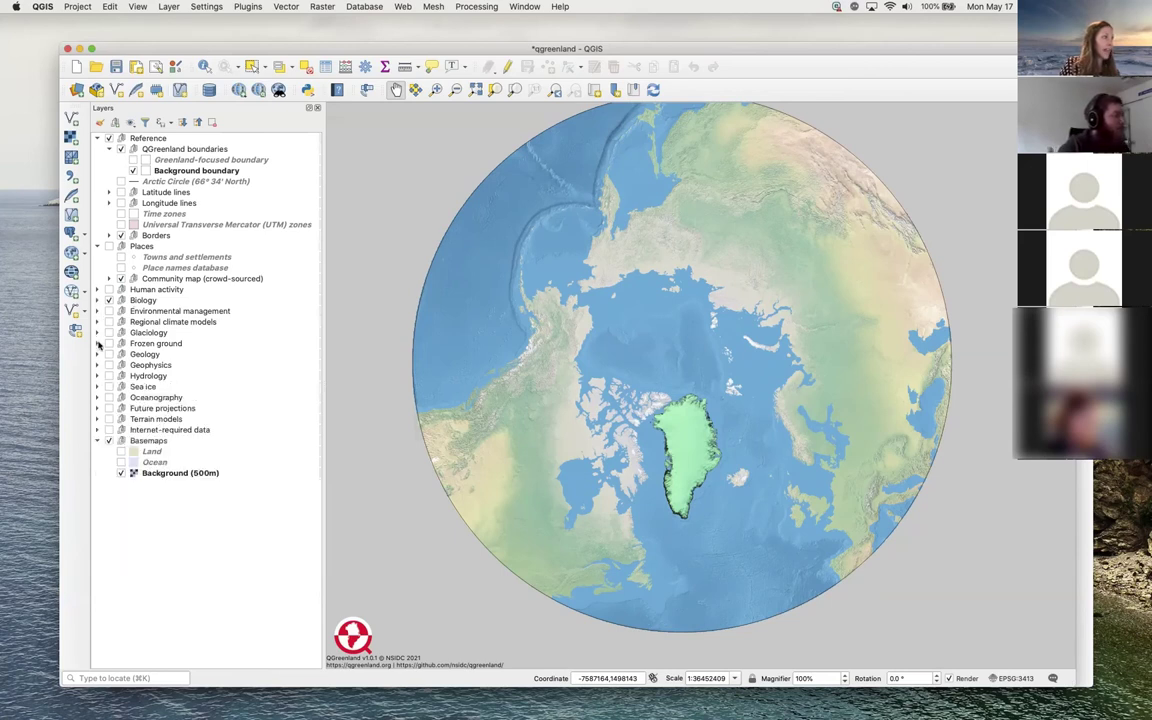
{"action": "left_click", "coordinate": [97, 333]}
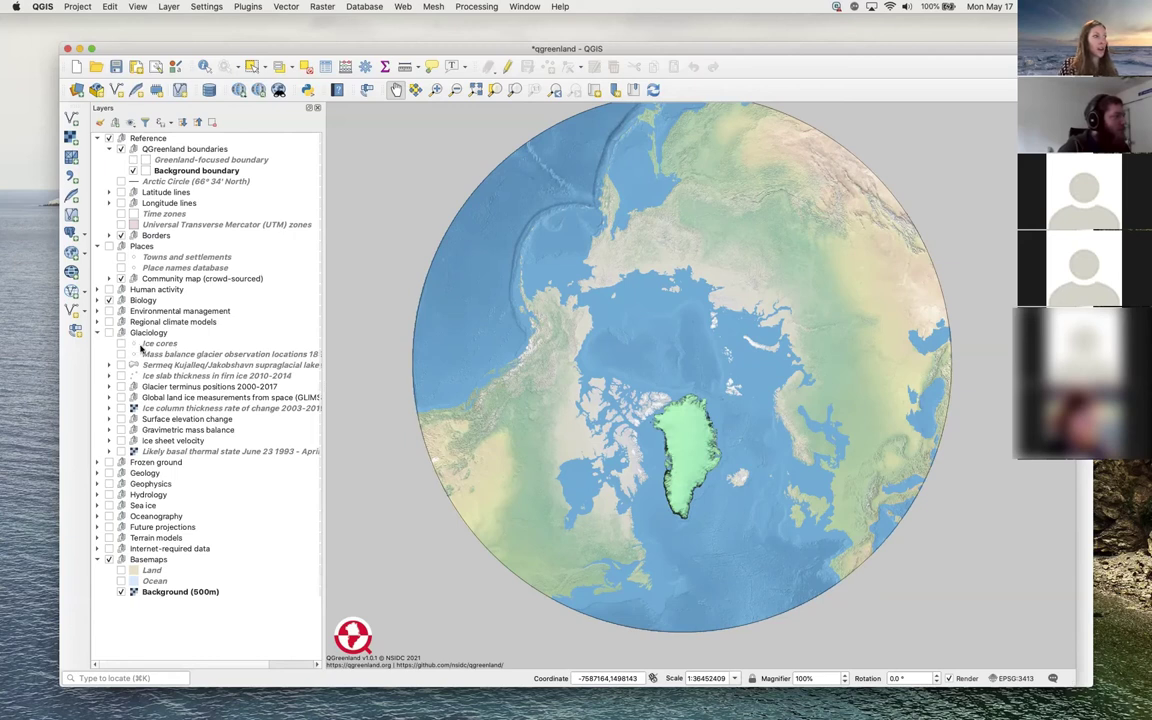
Show the Ice cores layer and fit the map to its extent, centred on Greenland
{"action": "mouse_move", "coordinate": [142, 348]}
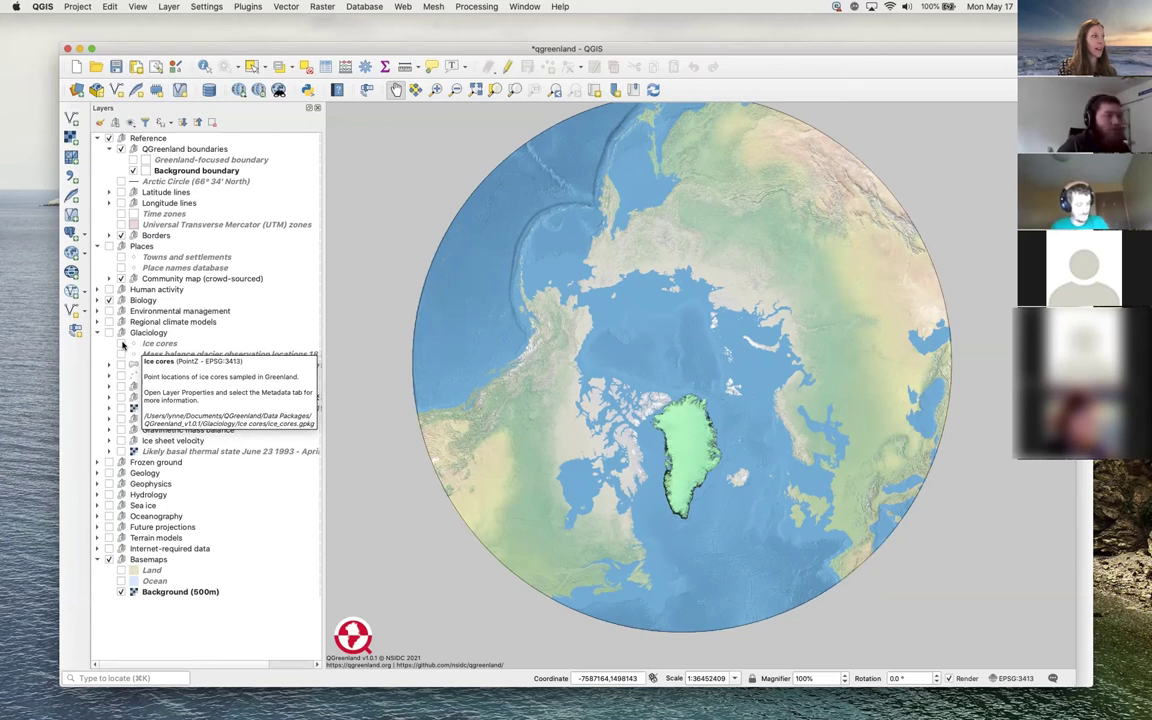
{"action": "left_click", "coordinate": [122, 344]}
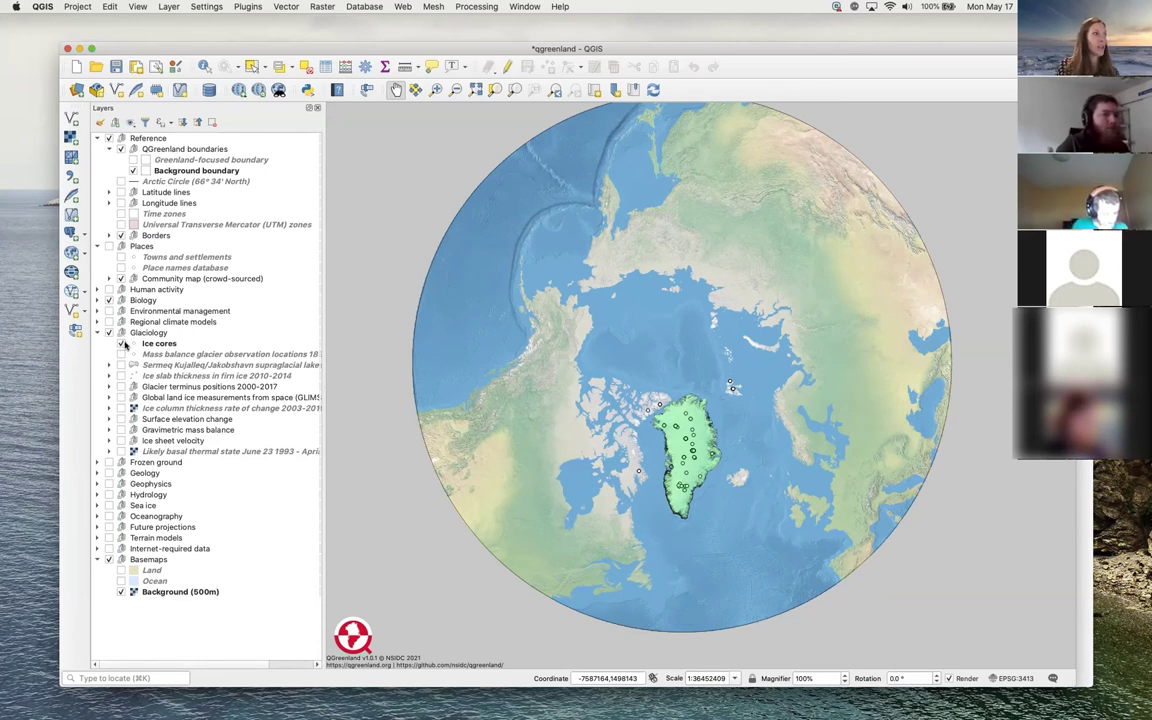
{"action": "right_click", "coordinate": [170, 345]}
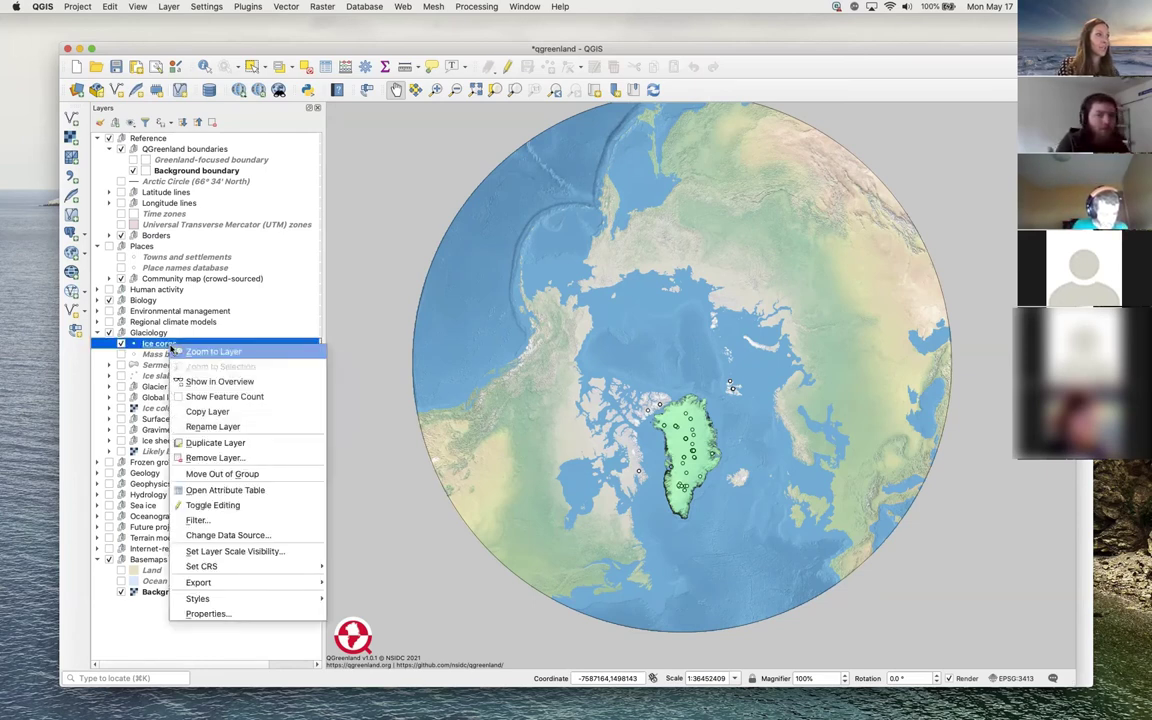
{"action": "left_click", "coordinate": [176, 351]}
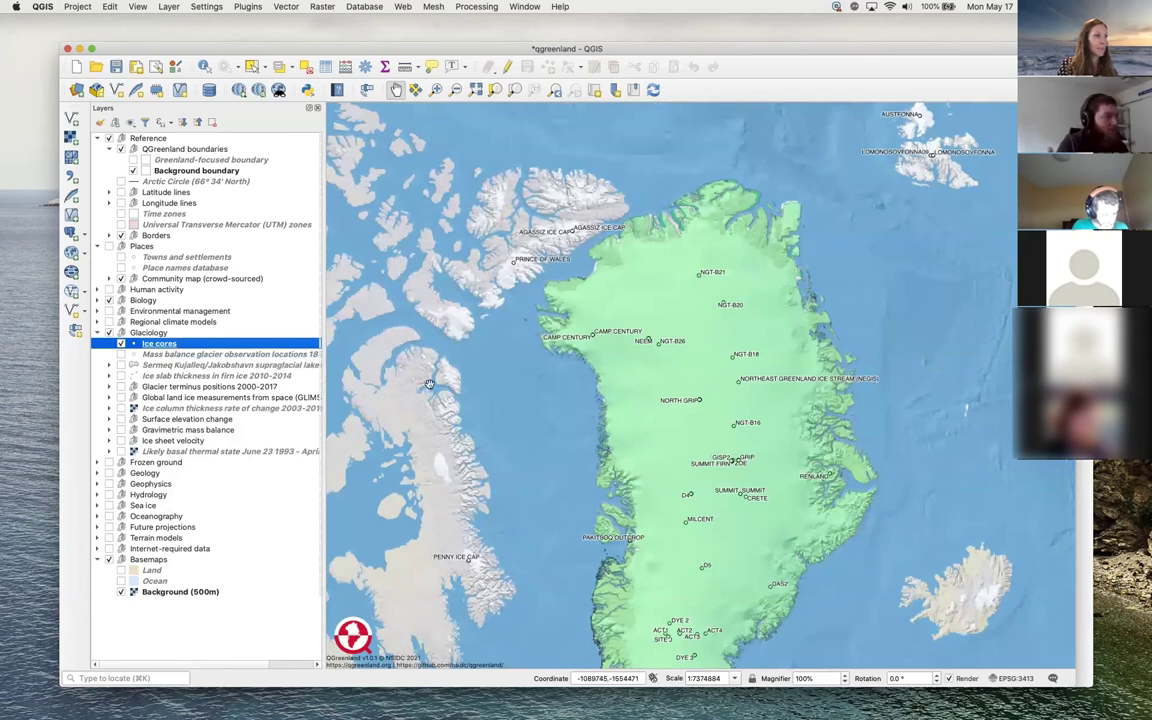
{"action": "left_click_drag", "start_coordinate": [428, 384], "coordinate": [419, 313]}
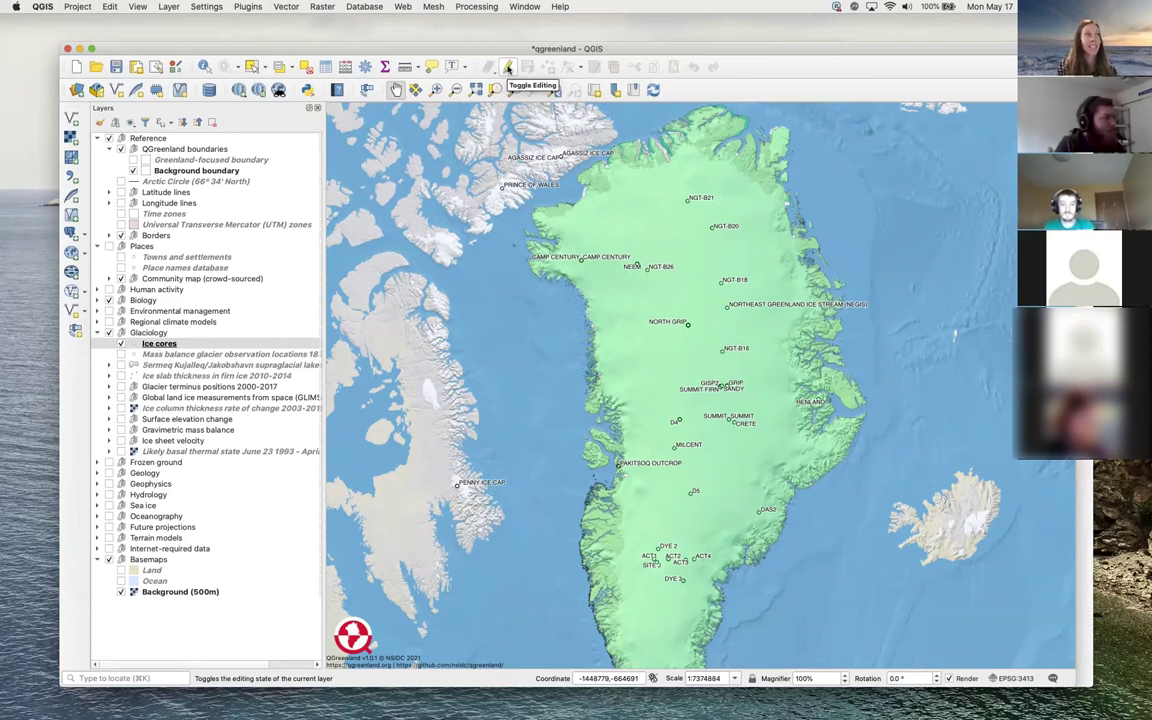
Enable editing on the Ice cores layer and add a new point feature, keeping its attribute form clear of the map
{"action": "left_click", "coordinate": [508, 67]}
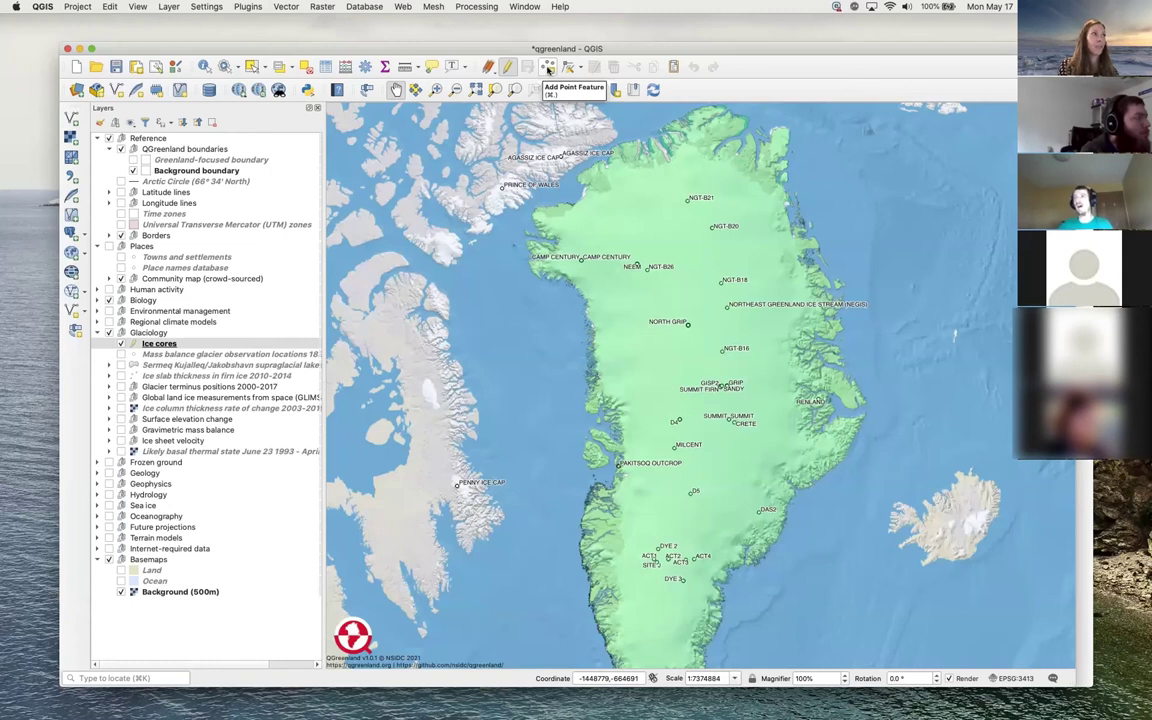
{"action": "left_click", "coordinate": [548, 68]}
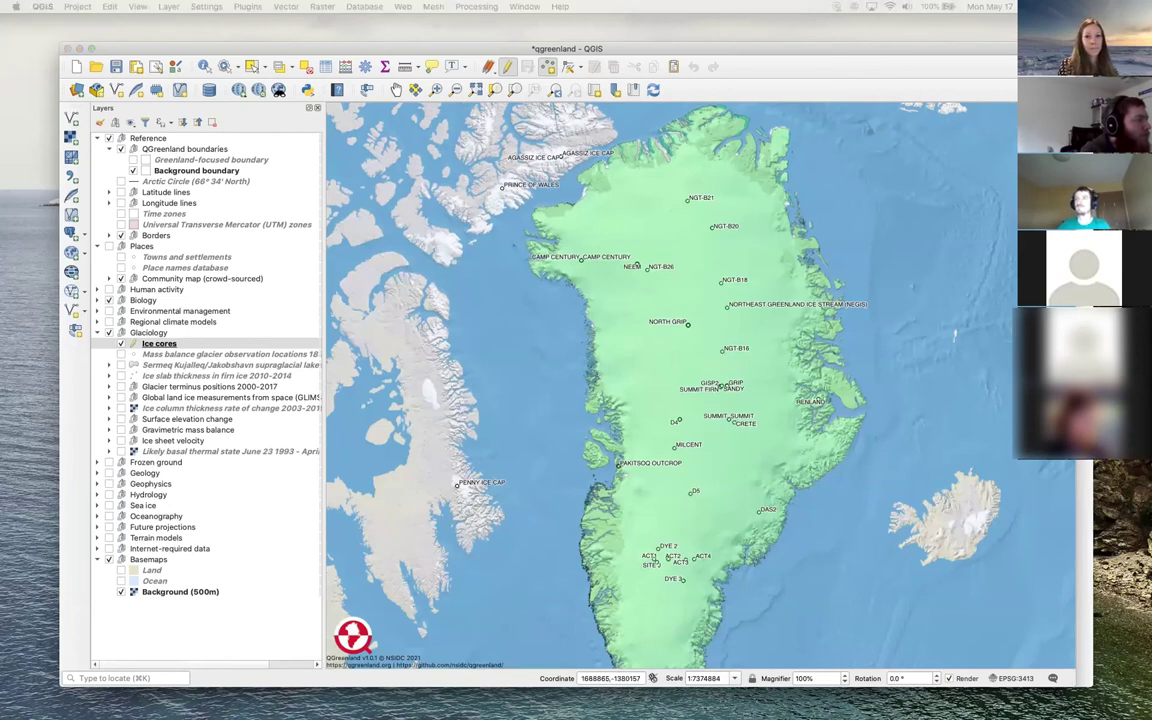
{"action": "left_click_drag", "start_coordinate": [652, 167], "coordinate": [217, 100]}
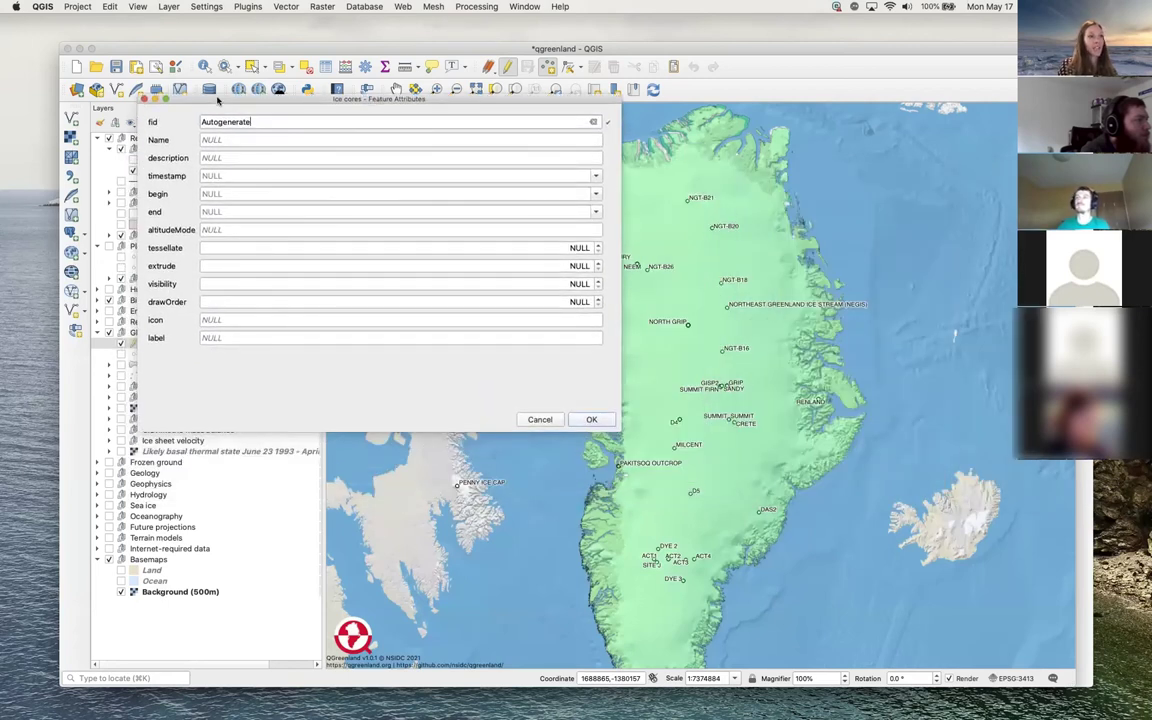
{"action": "left_click_drag", "start_coordinate": [217, 103], "coordinate": [319, 92]}
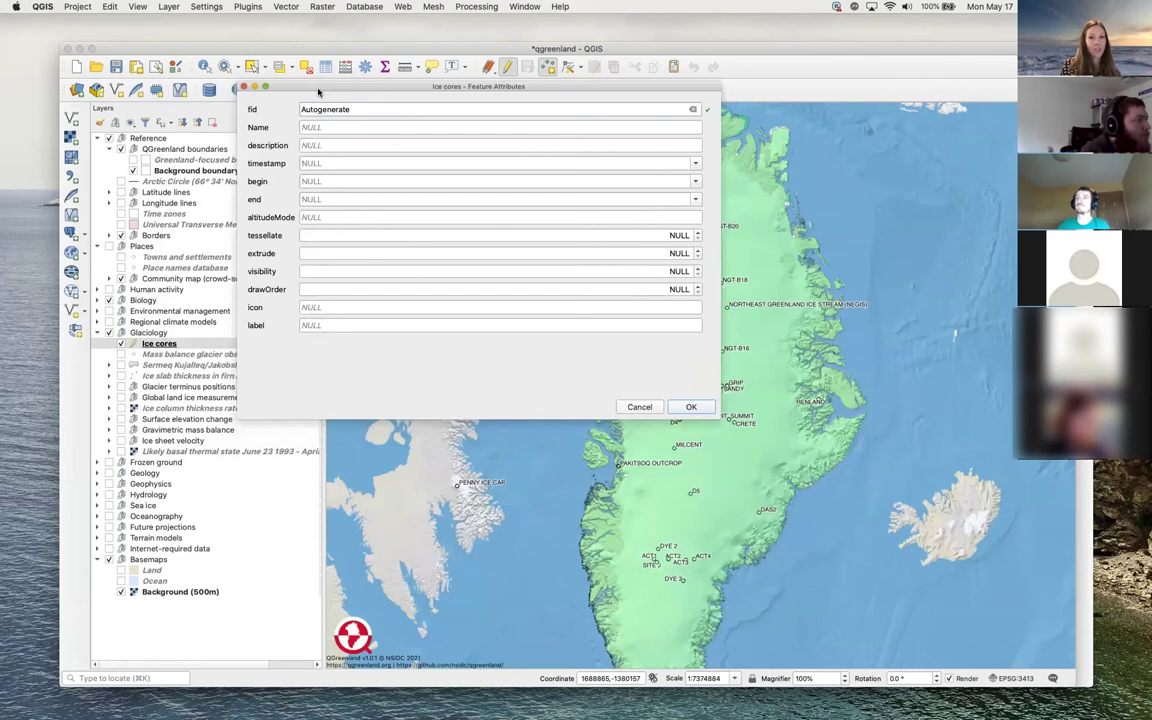
Name the new point with the person's first name plus "new ice core", set its timestamp to 2021-05-10 and accept the attributes
{"action": "left_click", "coordinate": [380, 127]}
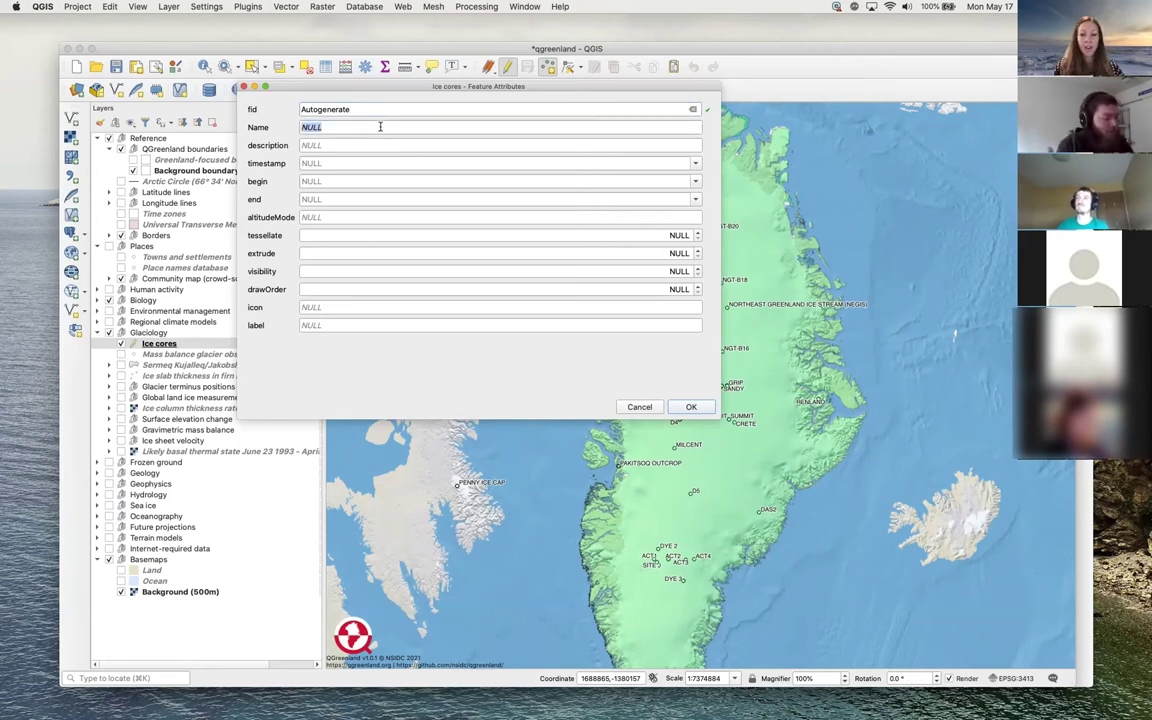
{"action": "type", "text": "Lynne's new ice core"}
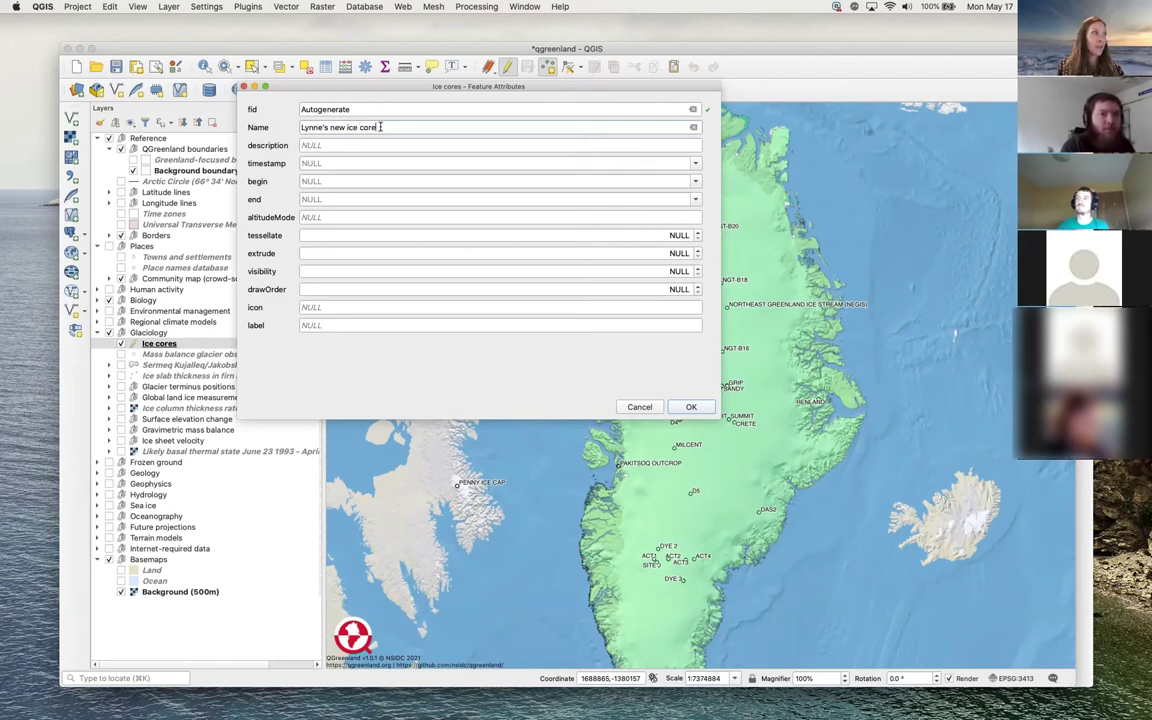
{"action": "left_click", "coordinate": [326, 145]}
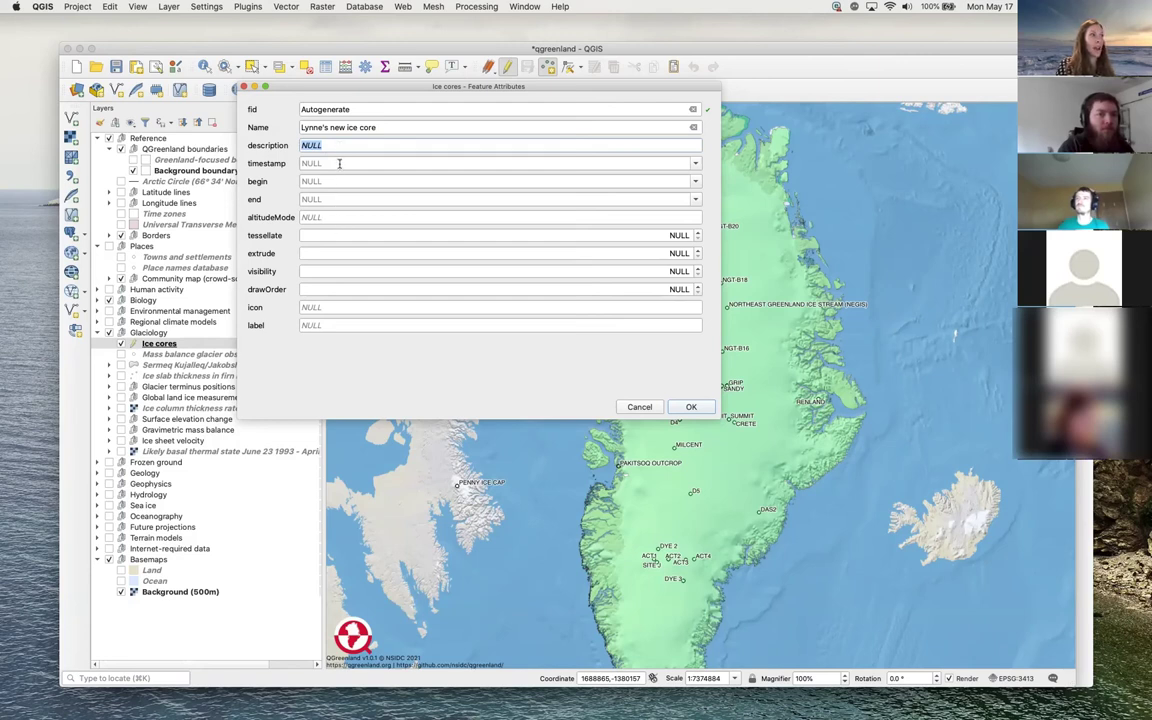
{"action": "left_click", "coordinate": [325, 166]}
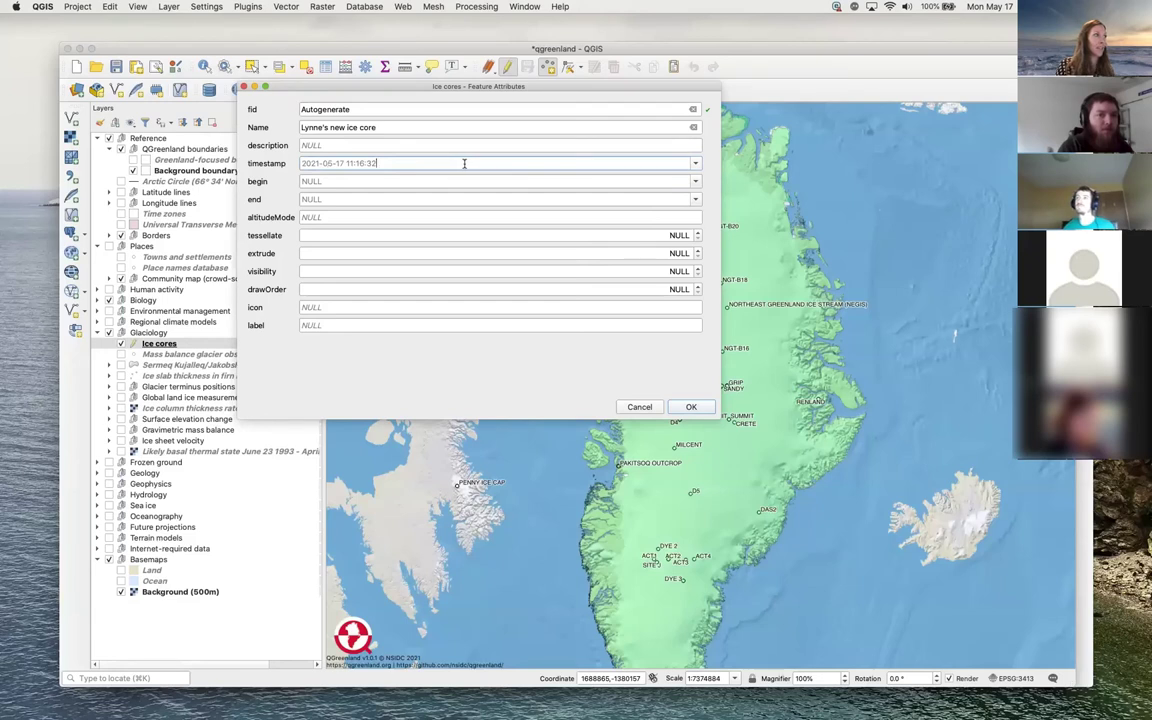
{"action": "left_click", "coordinate": [631, 157]}
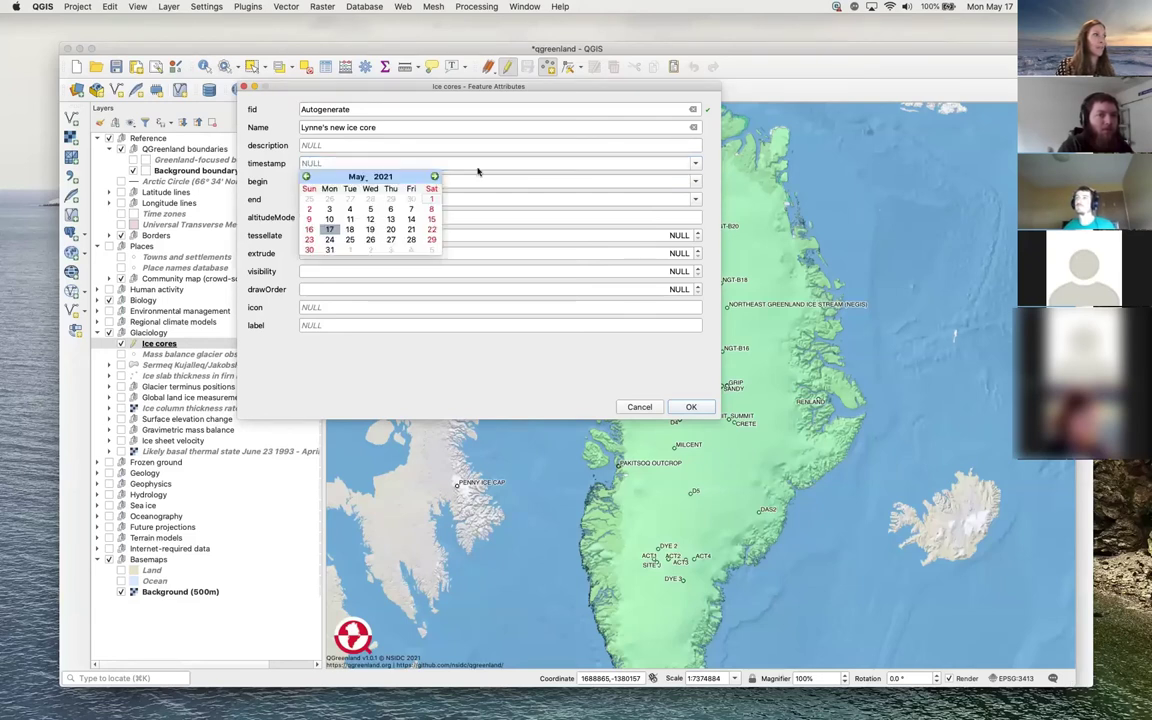
{"action": "left_click", "coordinate": [329, 218]}
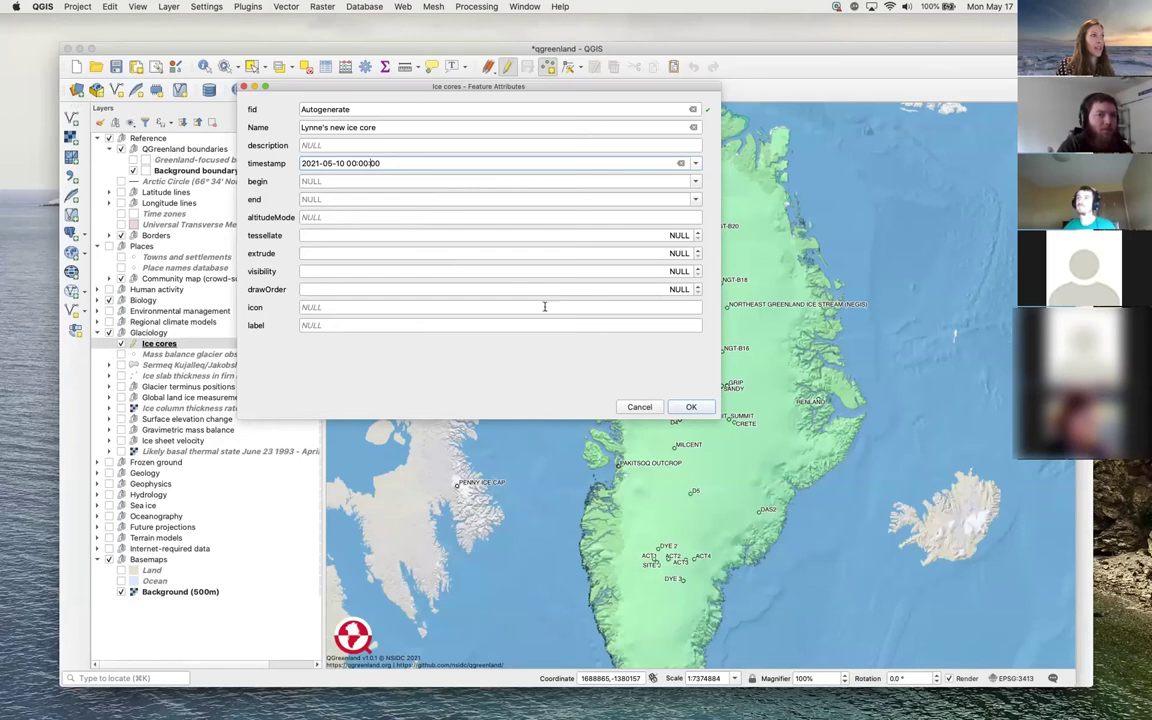
{"action": "left_click", "coordinate": [692, 407]}
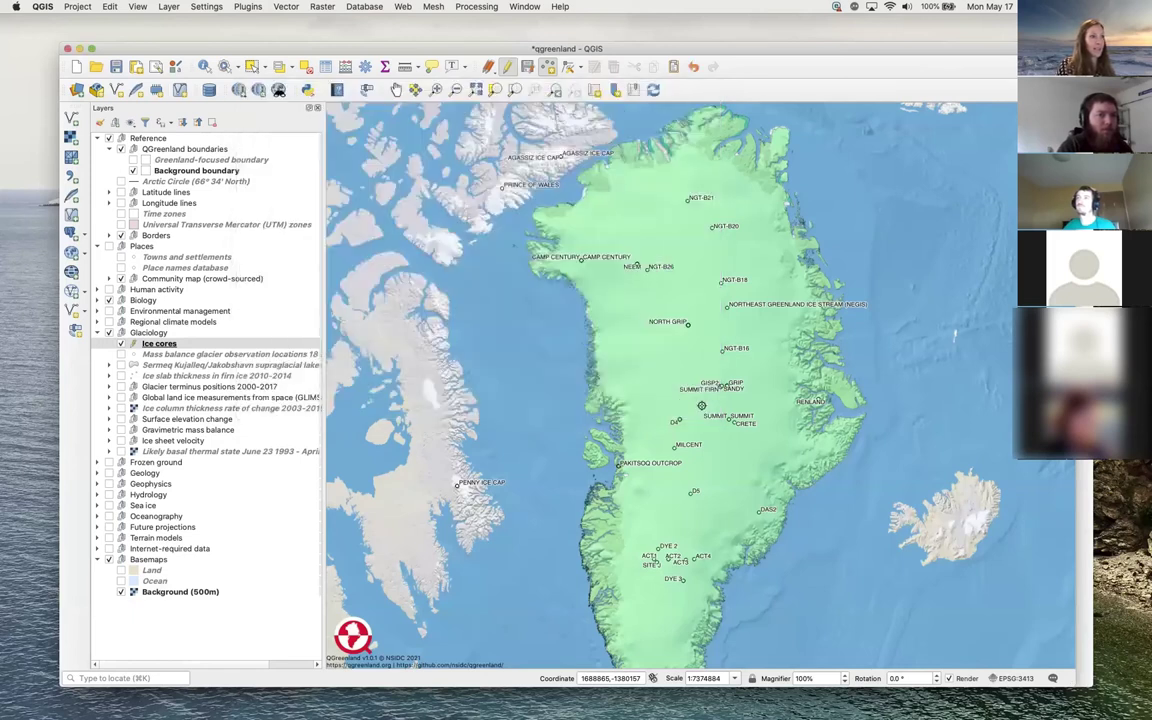
Select the new ice core's record in the Ice cores attribute table and widen the Name column to show its full name
{"action": "key", "text": "ctrl+alt+plus"}
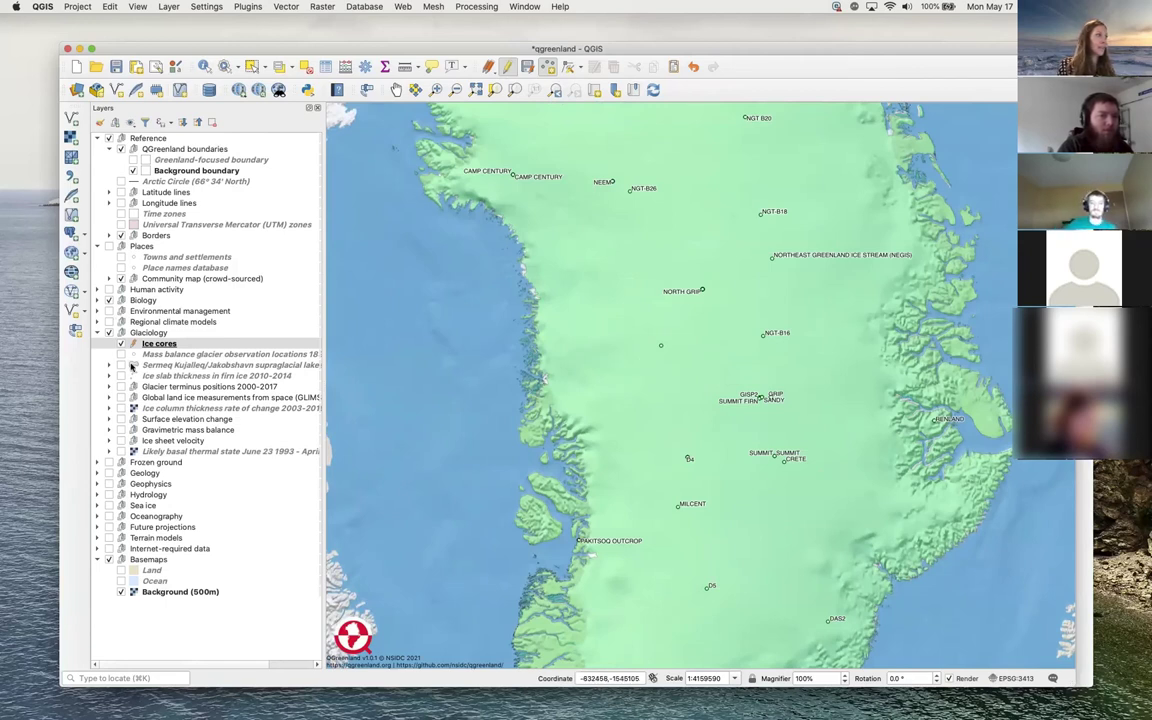
{"action": "right_click", "coordinate": [155, 344]}
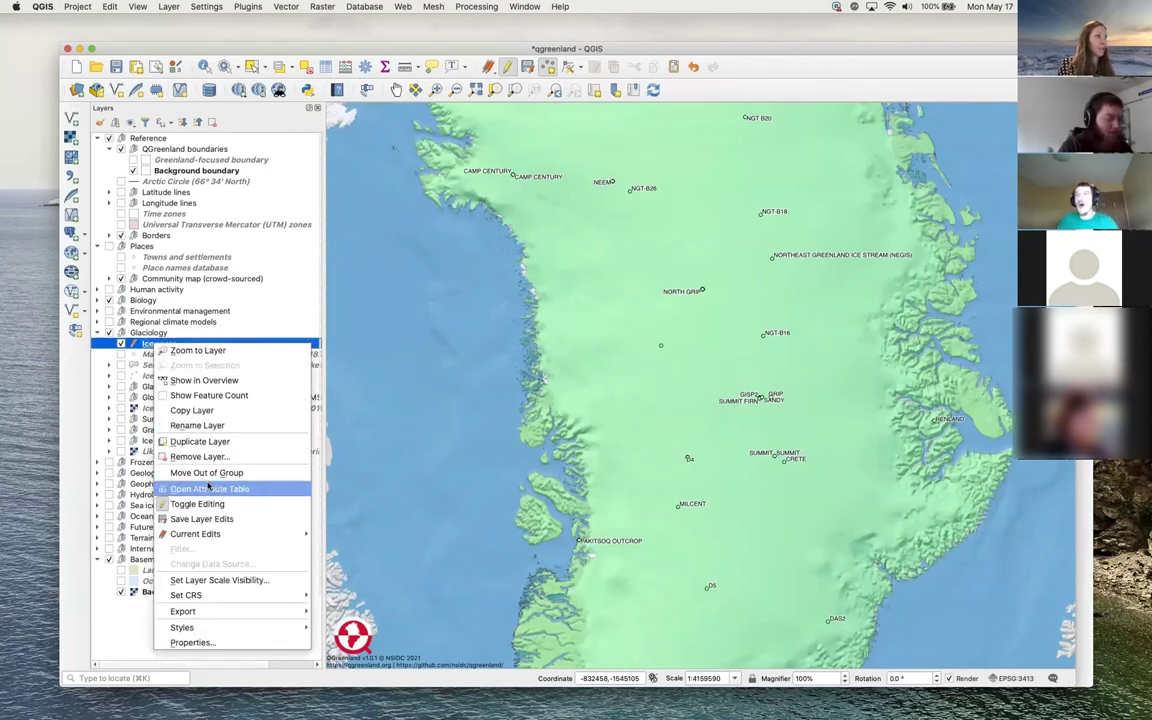
{"action": "left_click", "coordinate": [208, 488]}
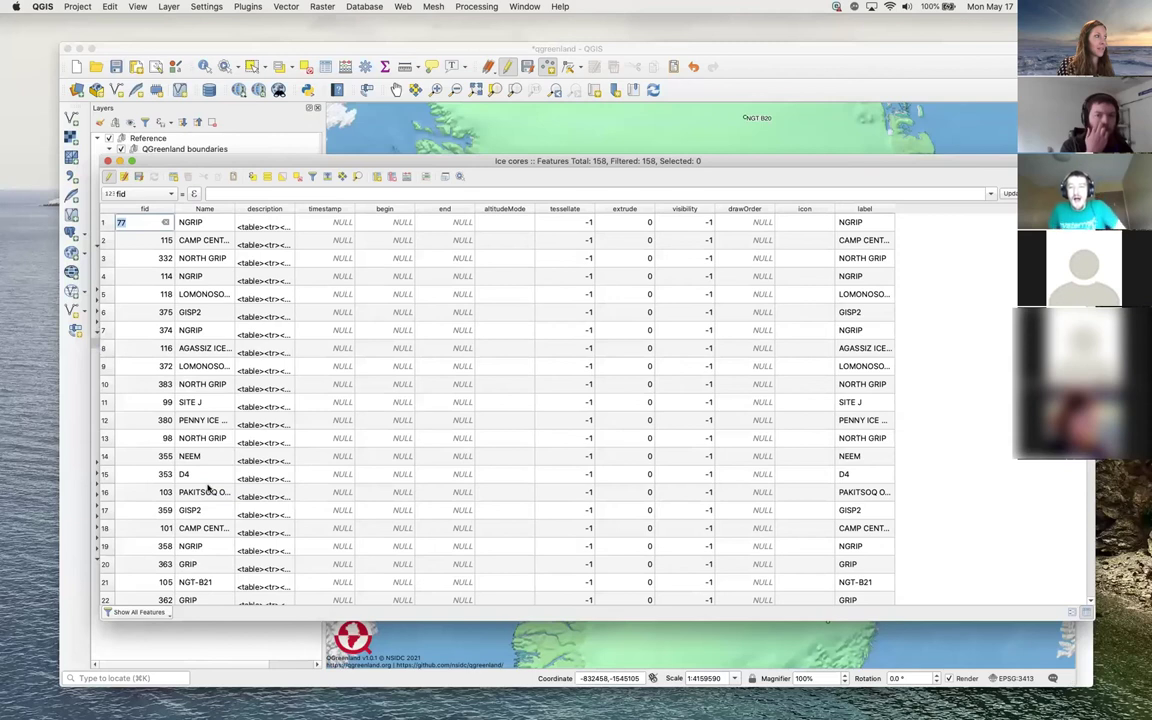
{"action": "scroll", "coordinate": [208, 488], "scroll_direction": "down", "scroll_amount": 5}
{"action": "scroll", "coordinate": [208, 488], "scroll_direction": "down", "scroll_amount": 8}
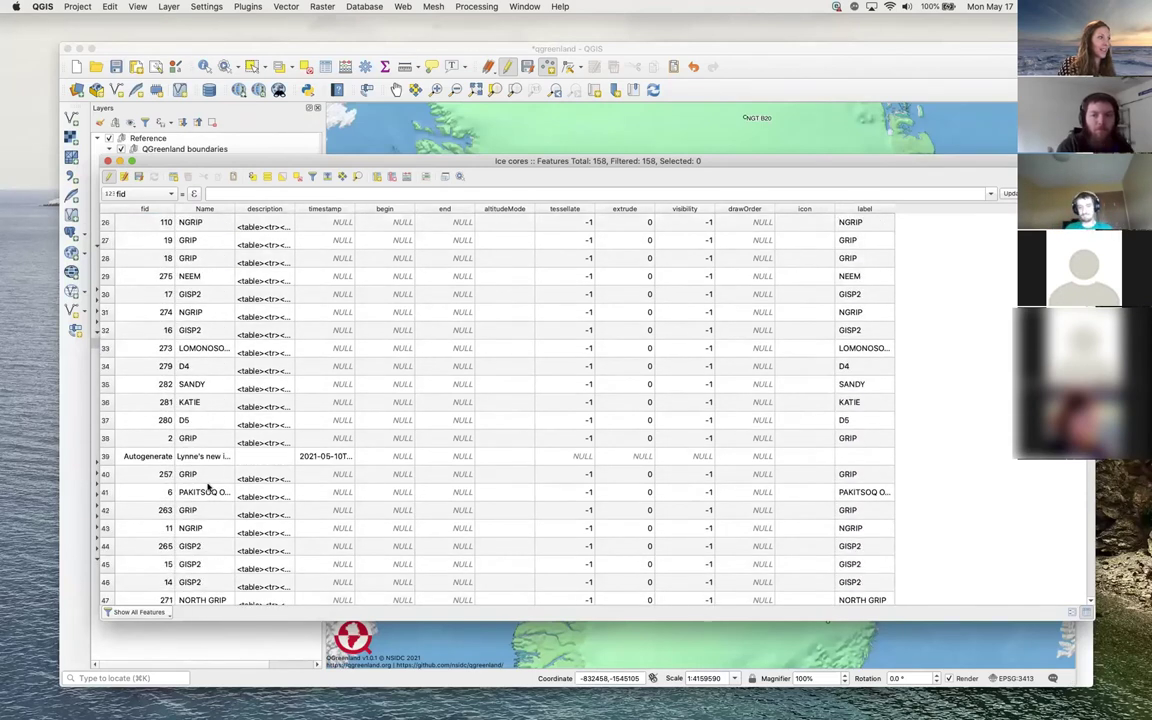
{"action": "scroll", "coordinate": [208, 488], "scroll_direction": "down", "scroll_amount": 1}
{"action": "left_click", "coordinate": [106, 439]}
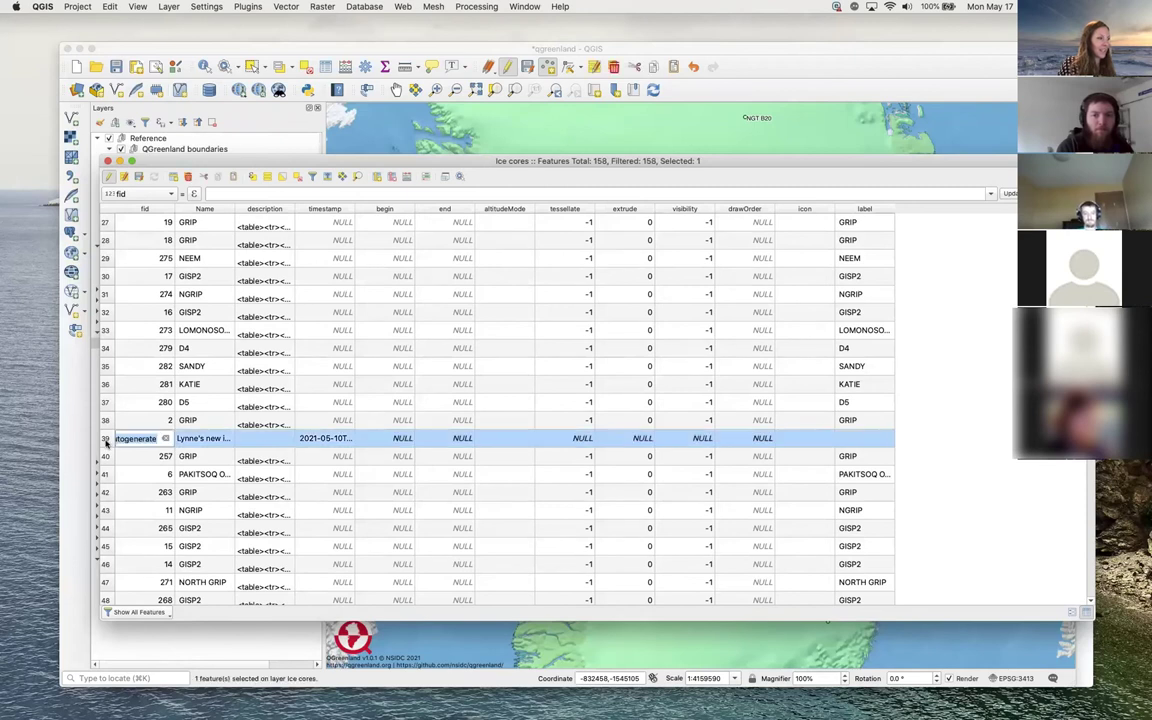
{"action": "left_click_drag", "start_coordinate": [232, 210], "coordinate": [279, 211]}
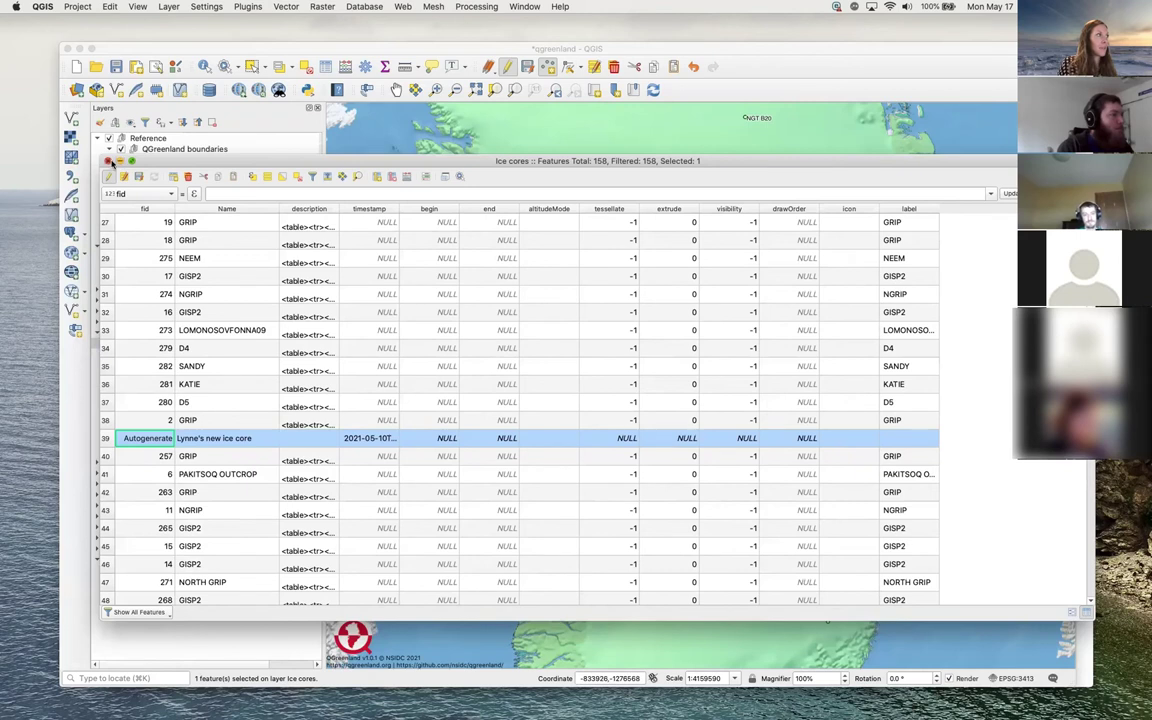
{"action": "left_click", "coordinate": [108, 161]}
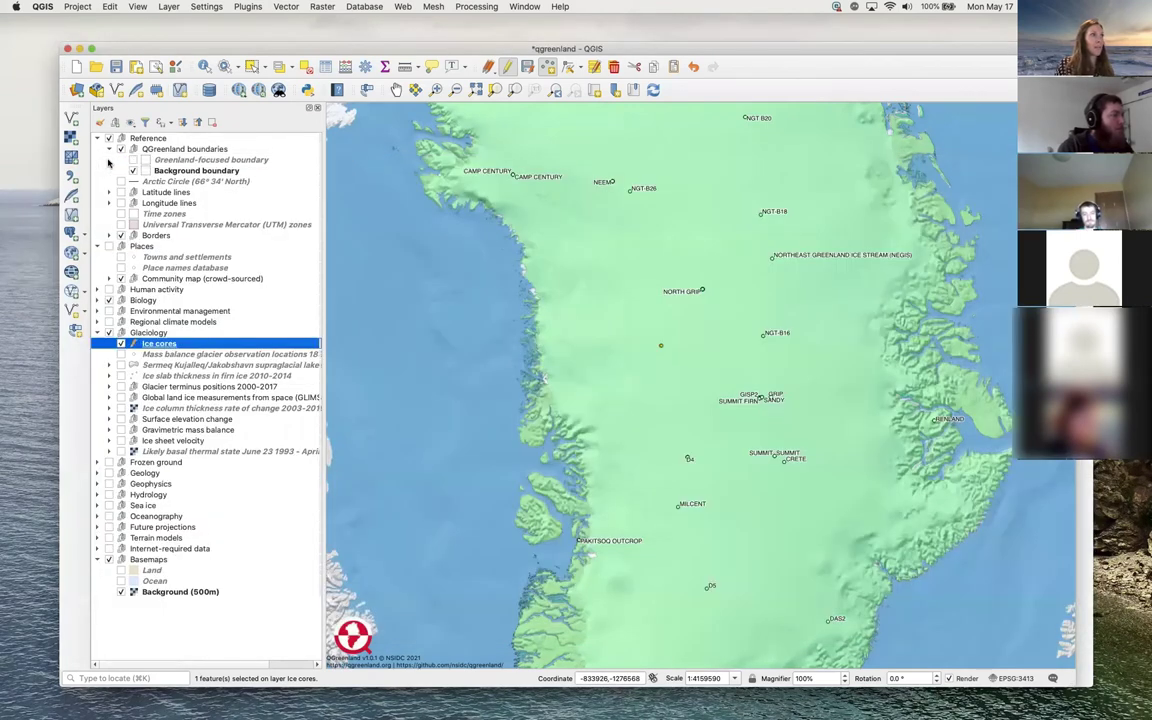
Save the edits to the Ice cores layer and turn off its editing mode
{"action": "left_click", "coordinate": [569, 237]}
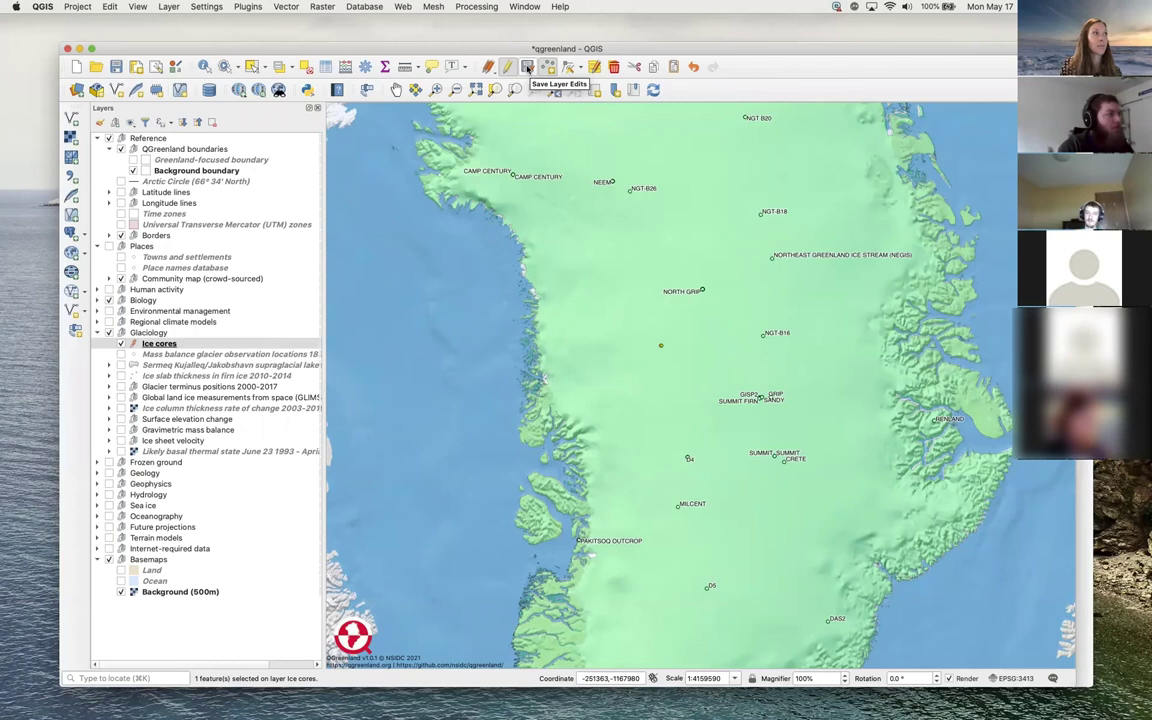
{"action": "left_click", "coordinate": [527, 67]}
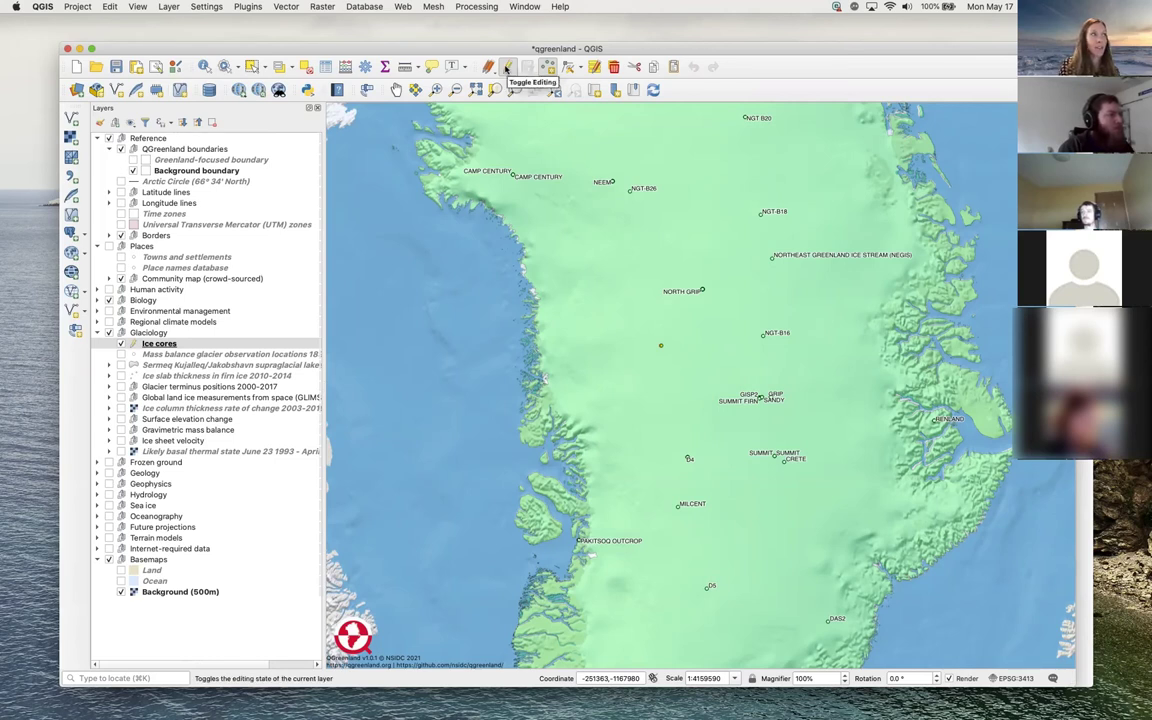
{"action": "left_click", "coordinate": [507, 67]}
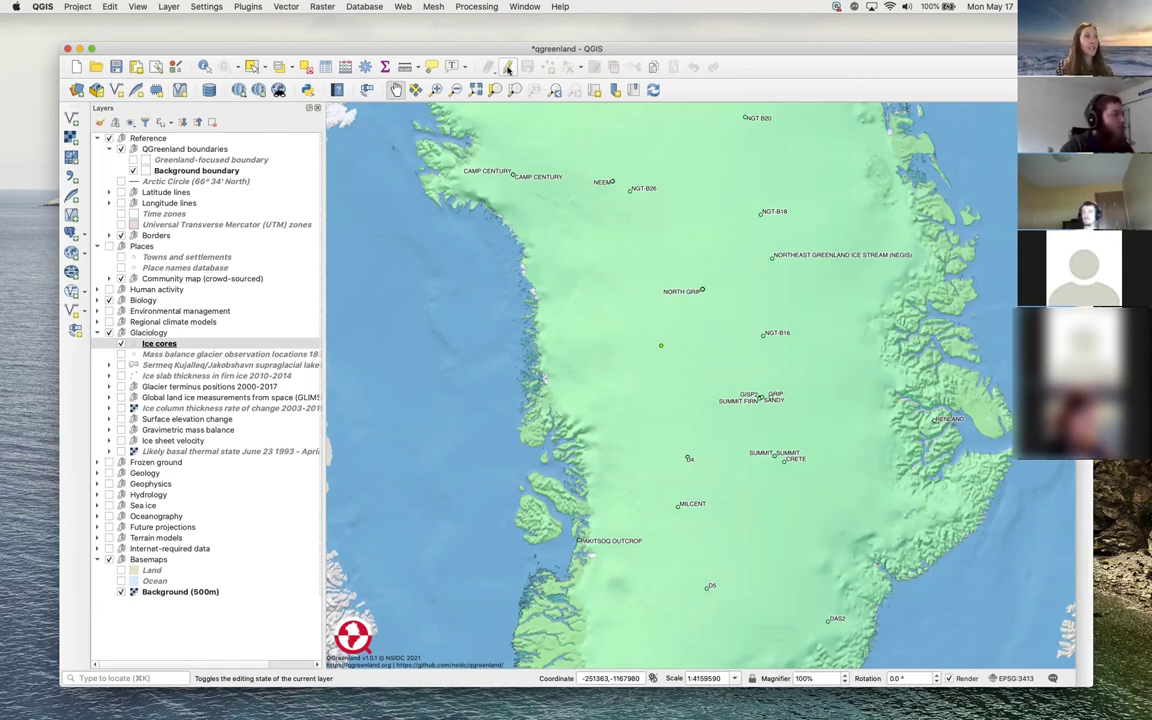
Enable editing on the Ice cores layer again and open its attribute table, placed higher over the map
{"action": "left_click", "coordinate": [507, 67]}
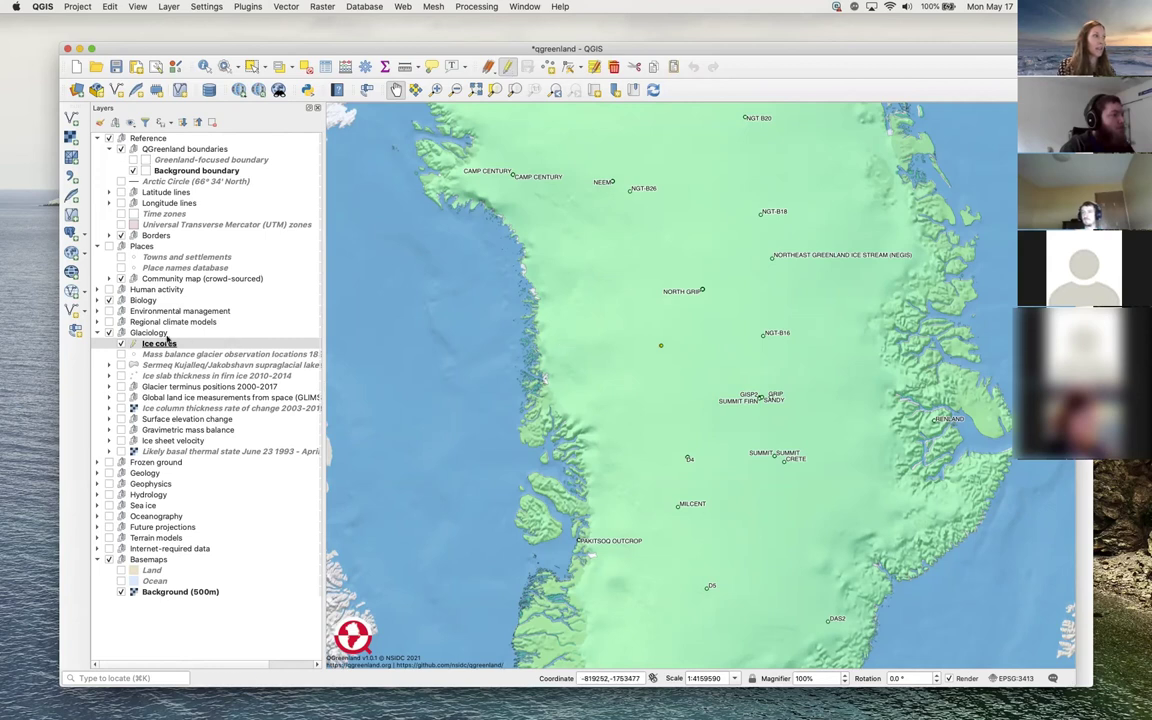
{"action": "right_click", "coordinate": [158, 345]}
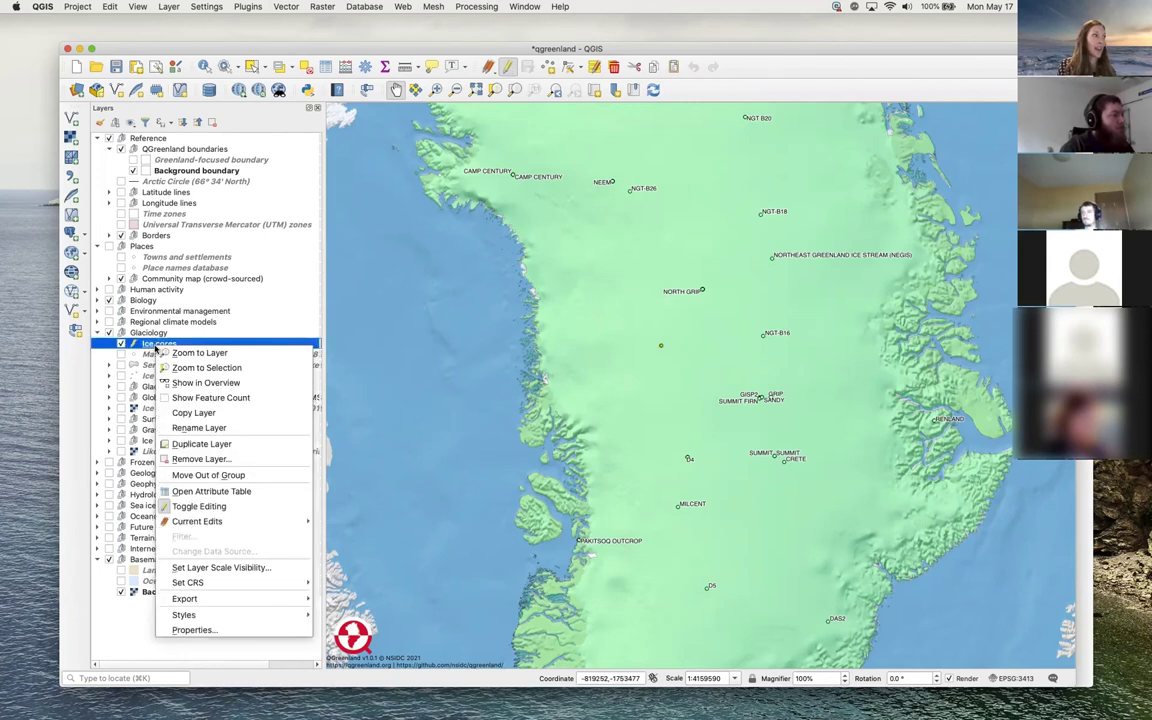
{"action": "left_click", "coordinate": [203, 492]}
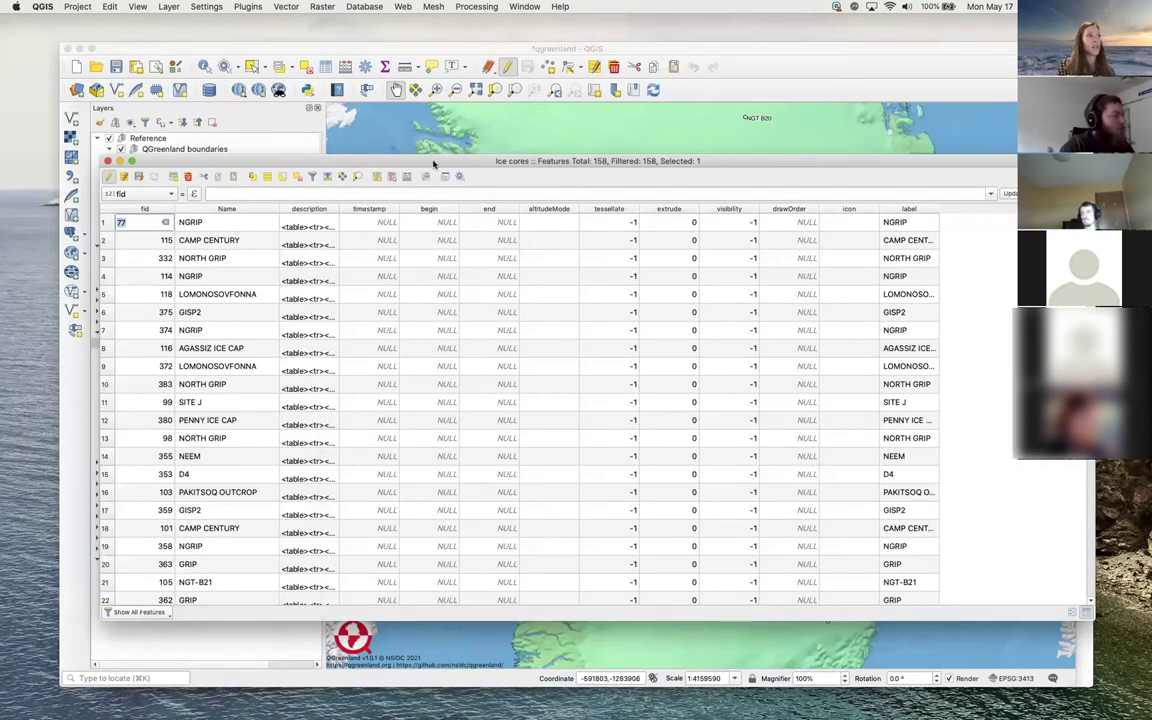
{"action": "left_click_drag", "start_coordinate": [435, 164], "coordinate": [438, 131]}
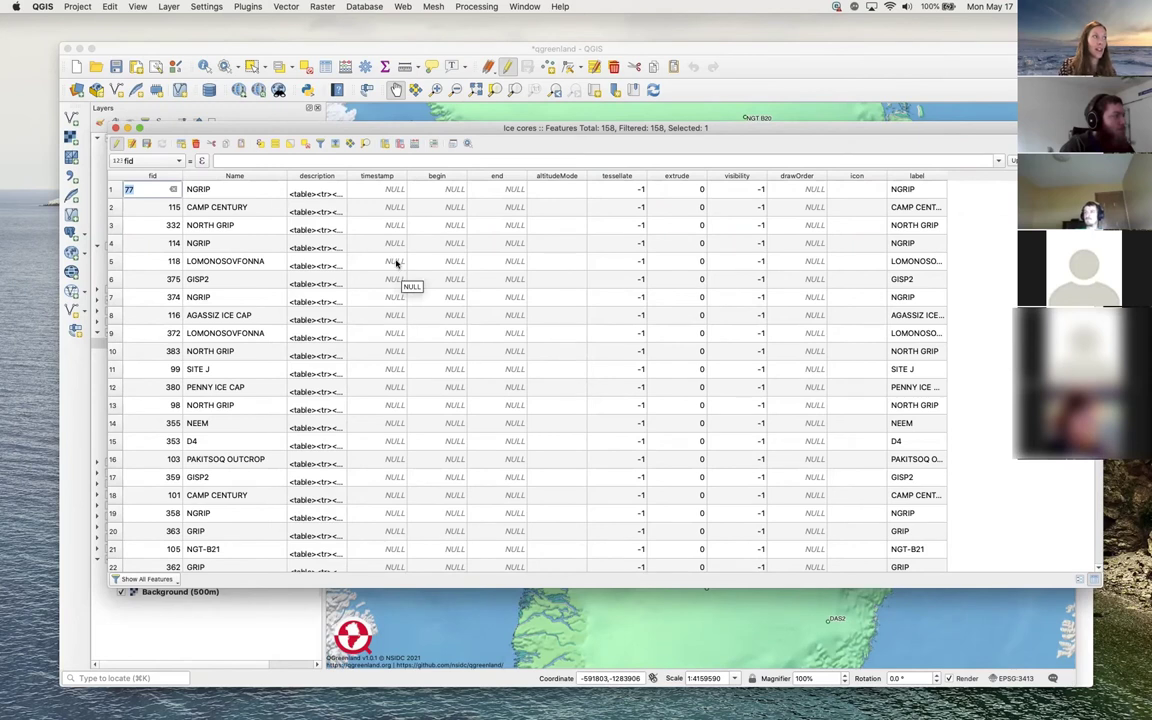
{"action": "left_click", "coordinate": [116, 146]}
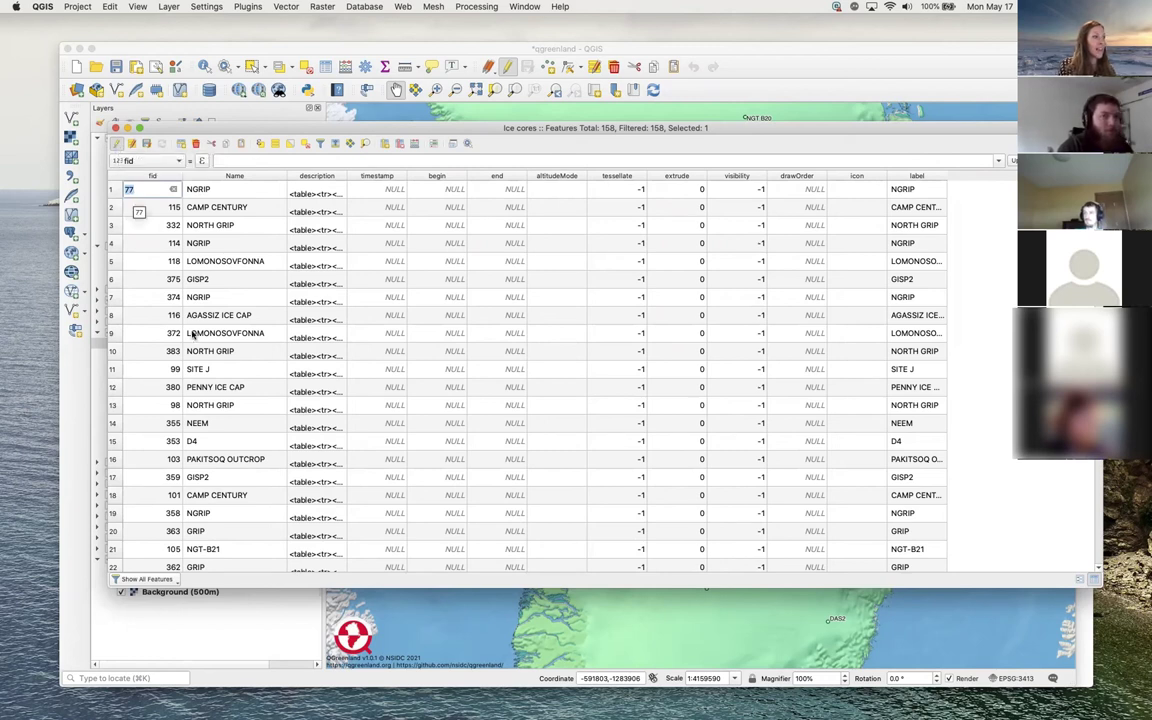
Find the new ice core's record in the attribute table and set its description to "Add description here"
{"action": "scroll", "coordinate": [193, 335], "scroll_direction": "down", "scroll_amount": 1}
{"action": "scroll", "coordinate": [193, 335], "scroll_direction": "down", "scroll_amount": 8}
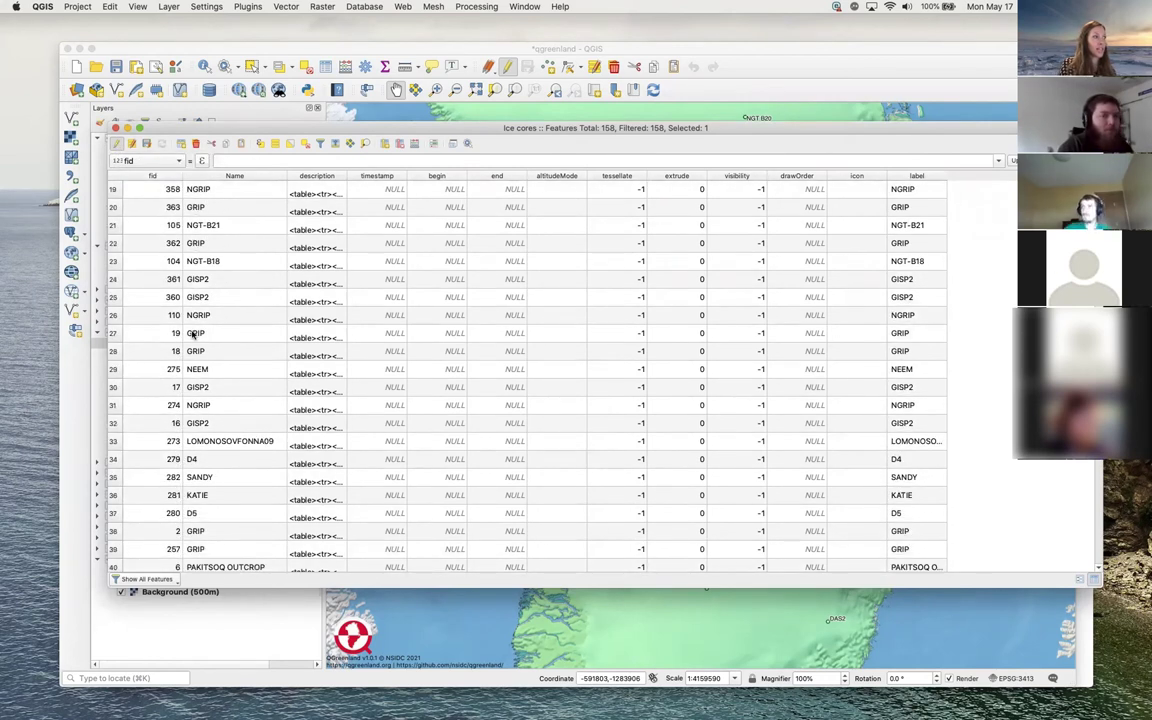
{"action": "scroll", "coordinate": [193, 335], "scroll_direction": "down", "scroll_amount": 5}
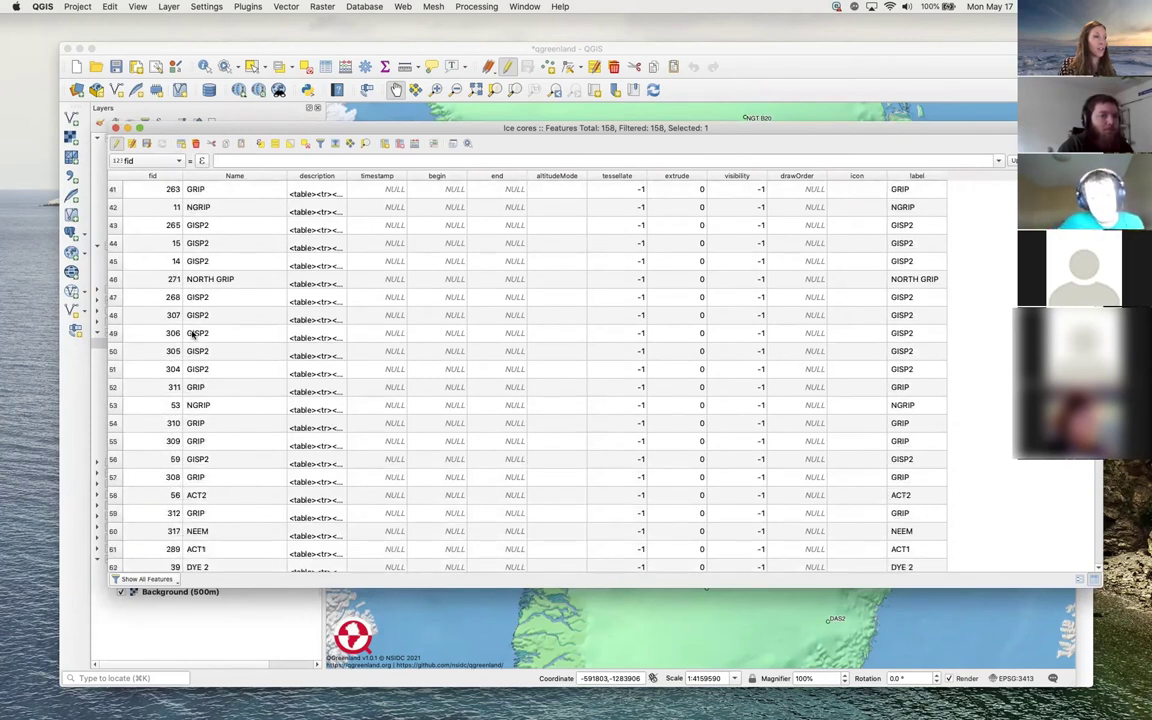
{"action": "scroll", "coordinate": [193, 335], "scroll_direction": "down", "scroll_amount": 8}
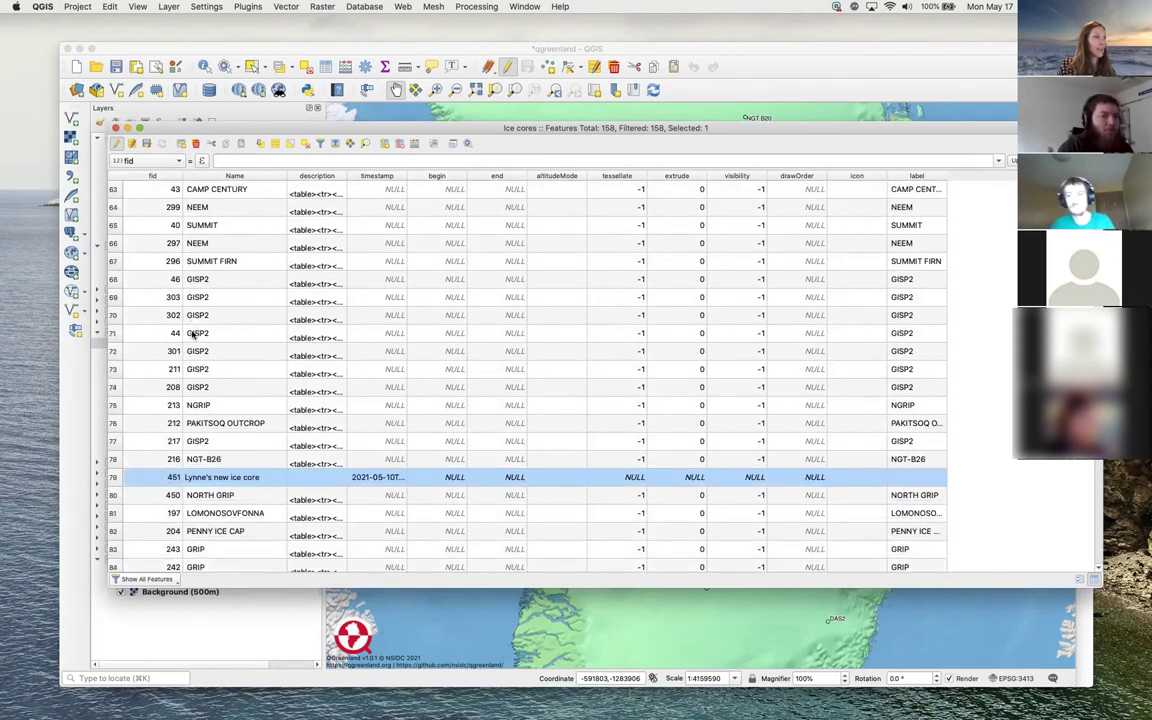
{"action": "double_click", "coordinate": [300, 387]}
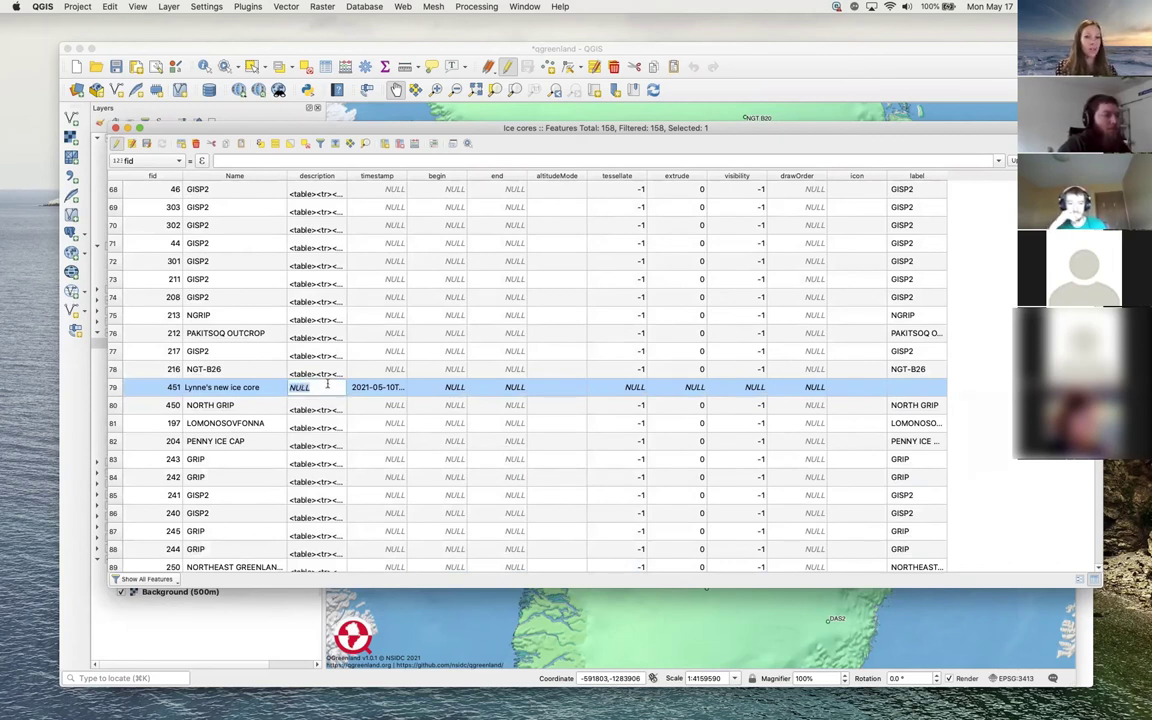
{"action": "type", "text": "Add "}
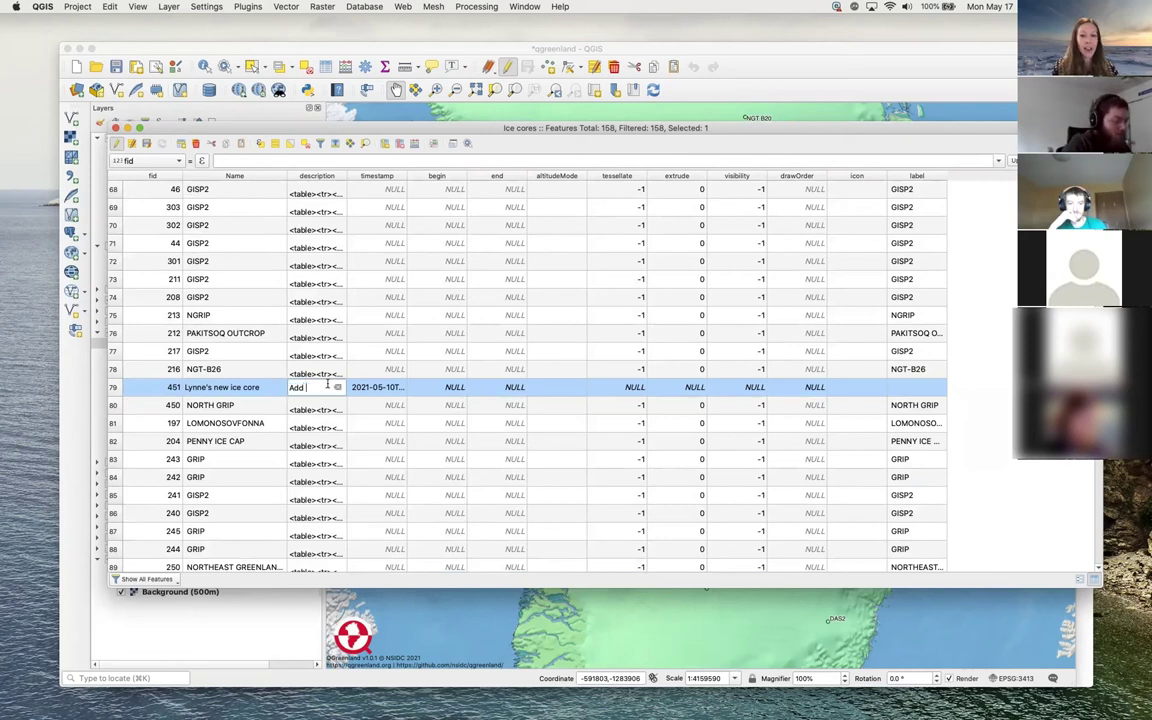
{"action": "type", "text": "eescripti"}
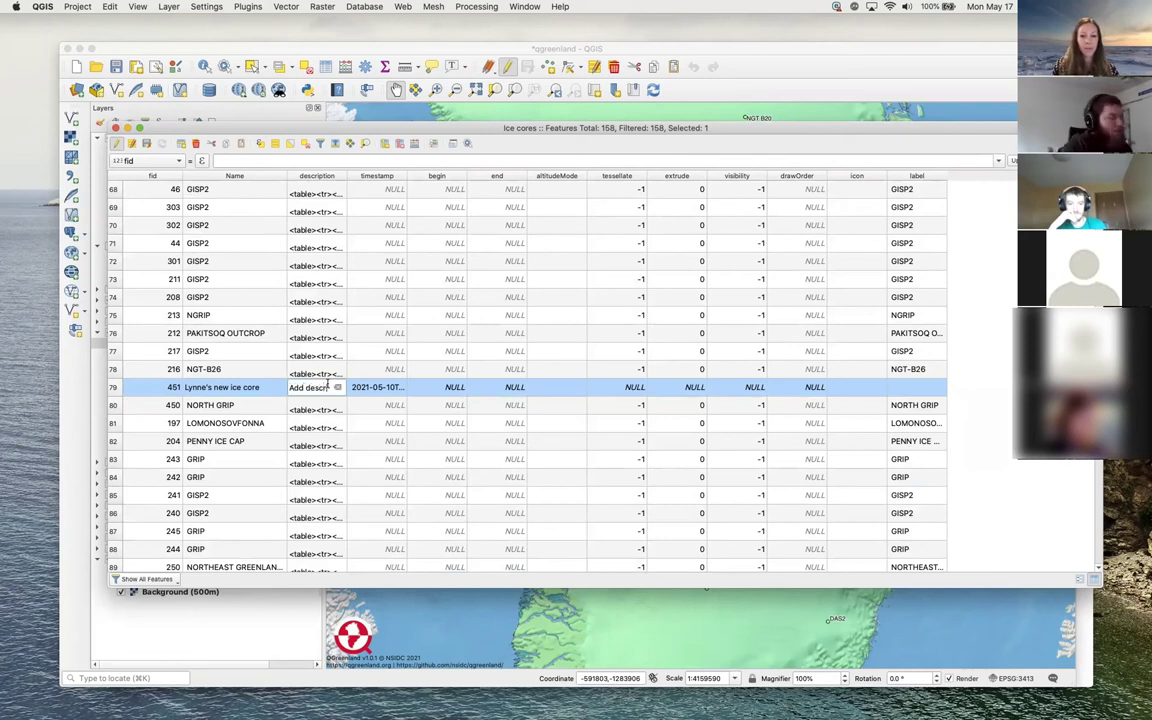
{"action": "type", "text": "on here"}
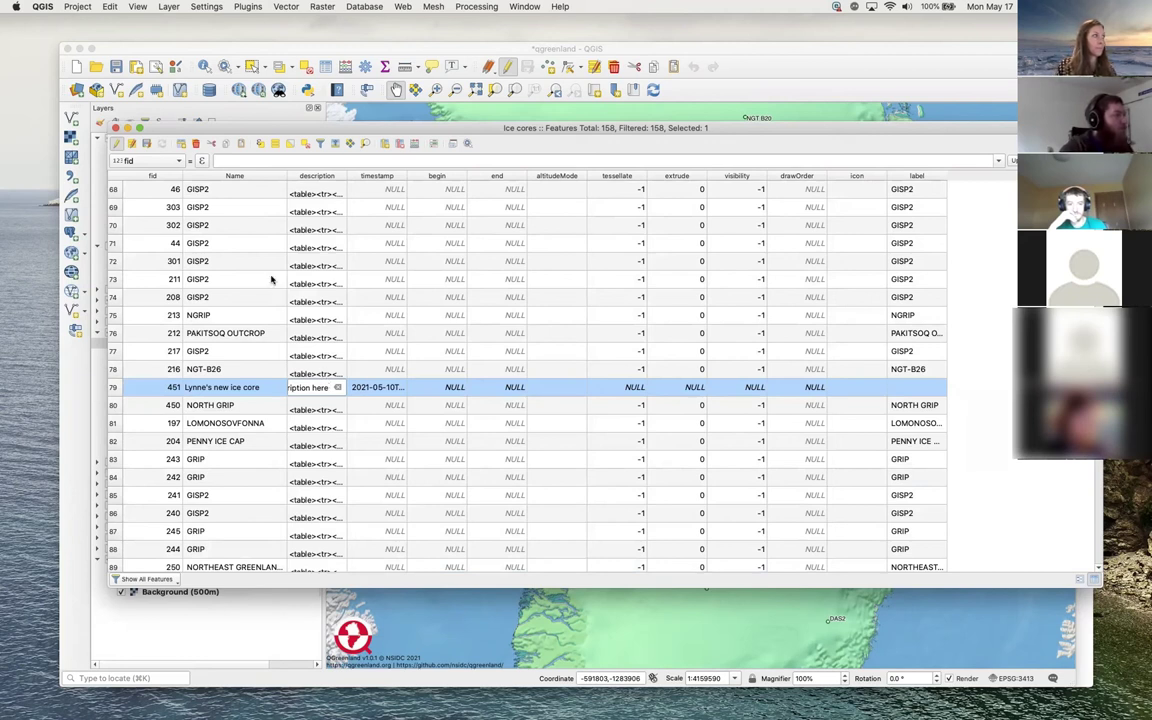
End editing of the Ice cores layer, saving the changes, and close the attribute table
{"action": "left_click", "coordinate": [118, 145]}
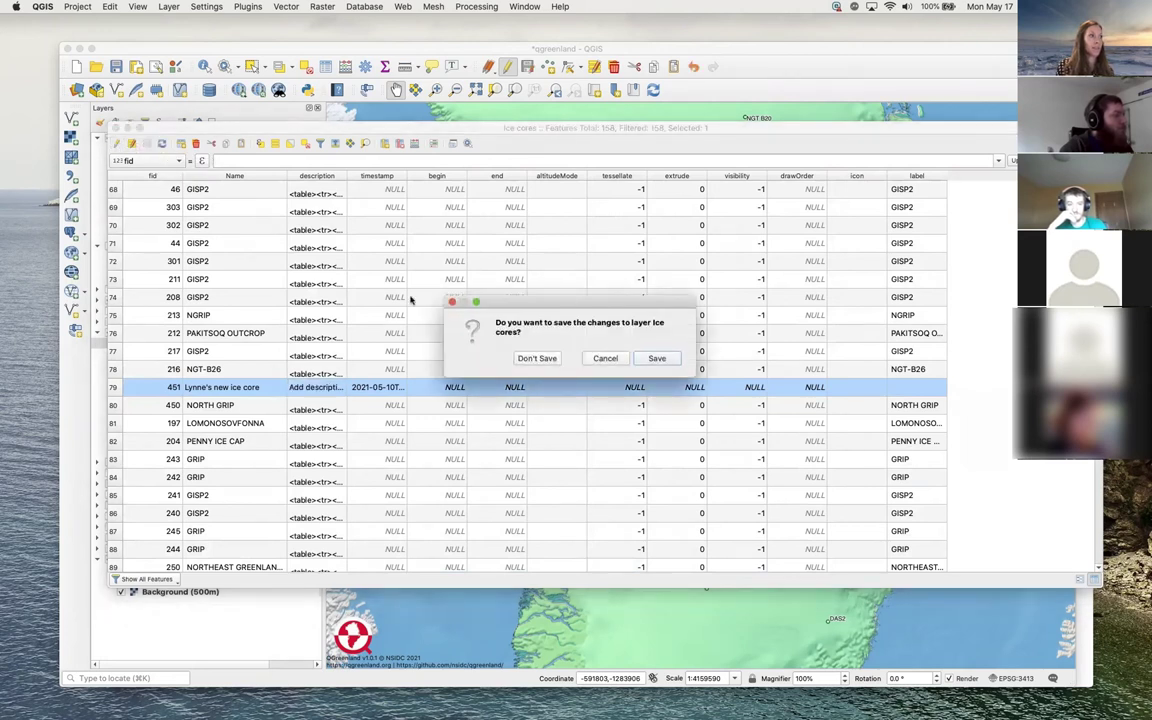
{"action": "left_click", "coordinate": [658, 357]}
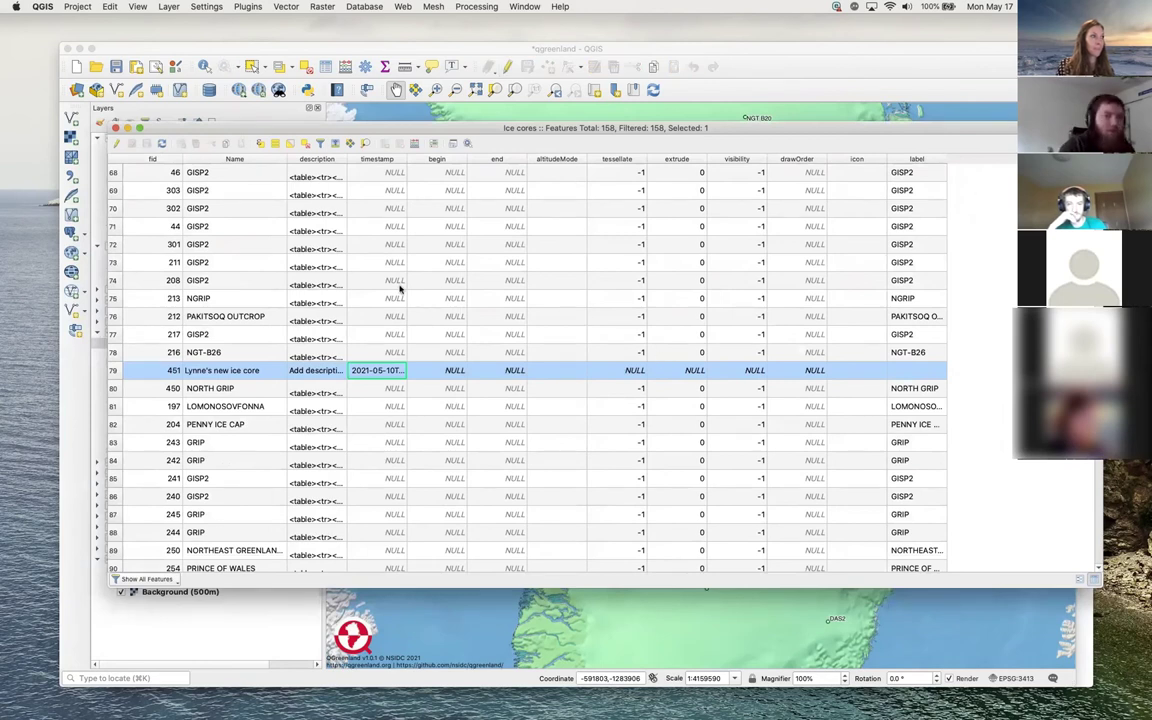
{"action": "left_click", "coordinate": [115, 128]}
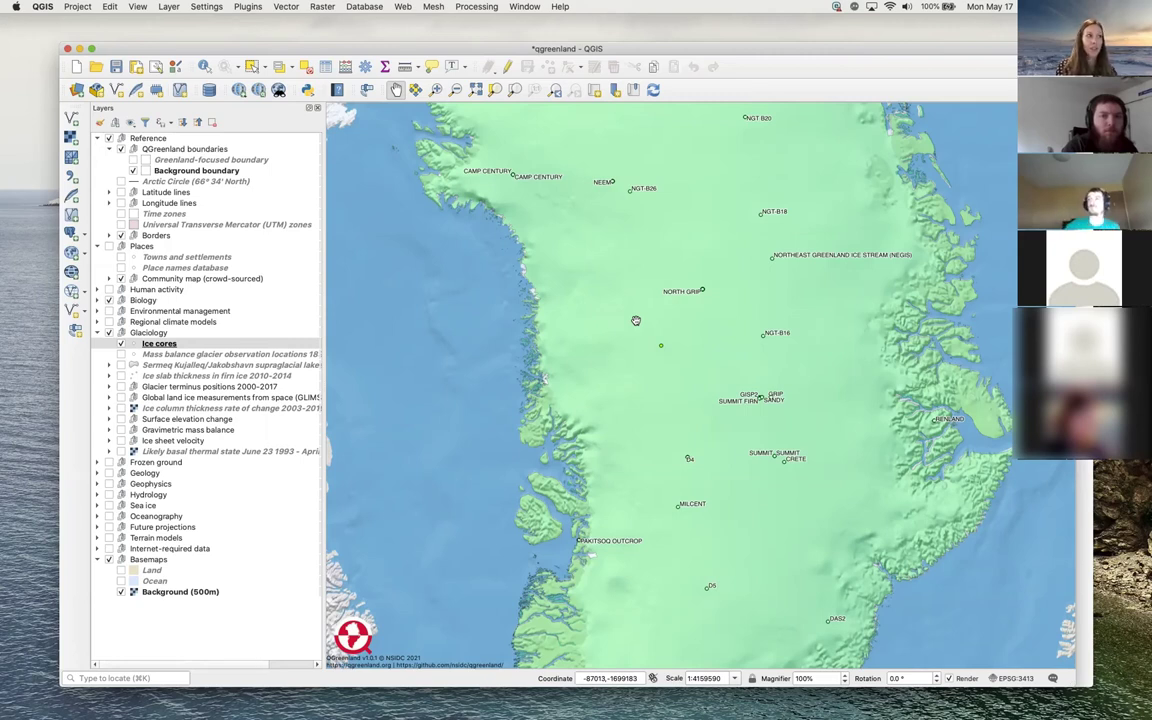
Hide the Ice cores layer and collapse the Glaciology group
{"action": "left_click", "coordinate": [121, 344]}
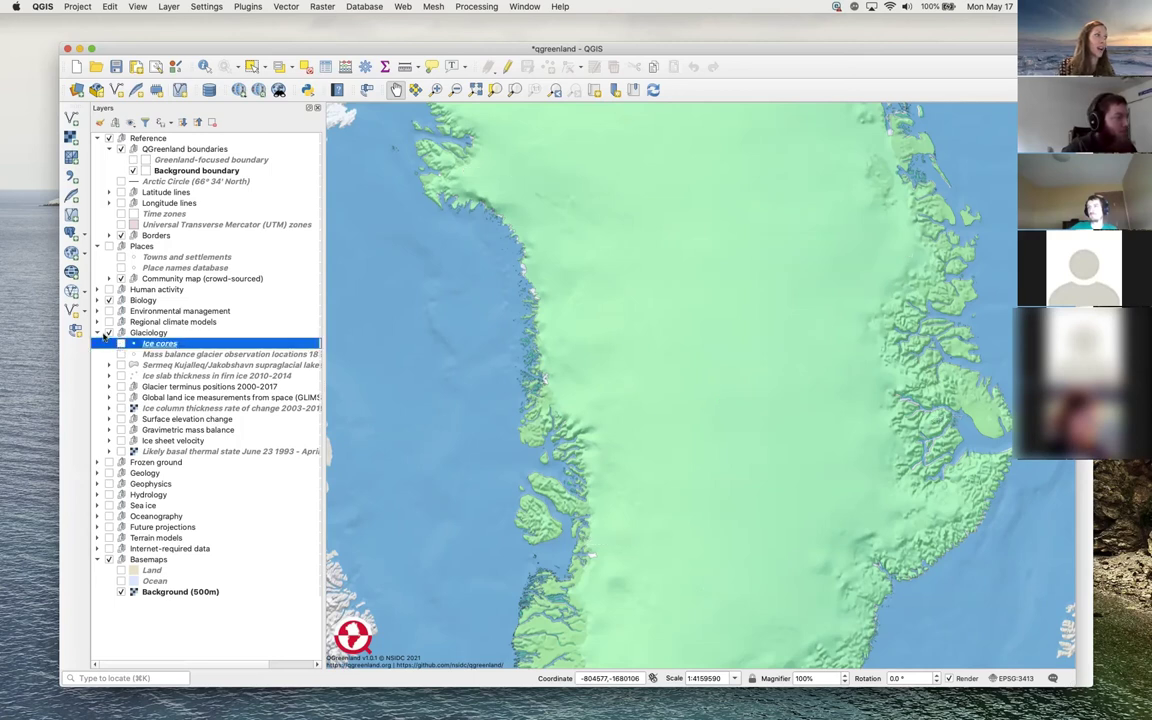
{"action": "left_click", "coordinate": [96, 333]}
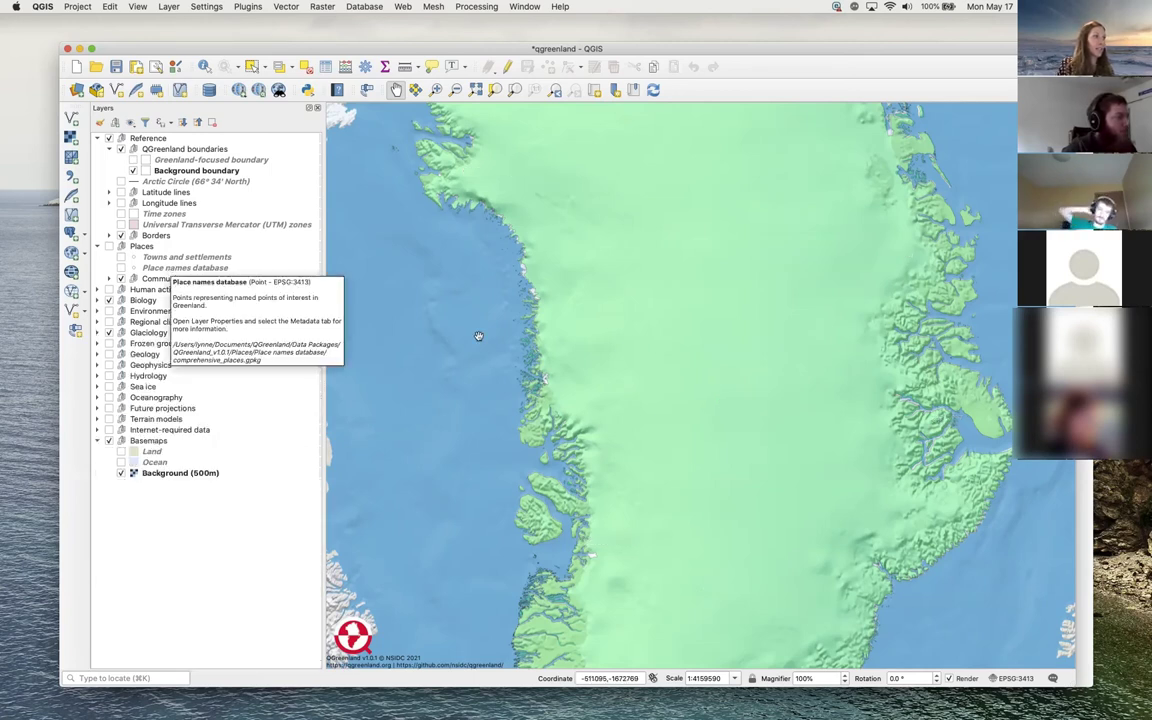
{"action": "scroll", "coordinate": [478, 340], "scroll_direction": "down", "scroll_amount": 2}
{"action": "scroll", "coordinate": [478, 340], "scroll_direction": "down", "scroll_amount": 1}
{"action": "left_click_drag", "start_coordinate": [476, 339], "coordinate": [587, 346]}
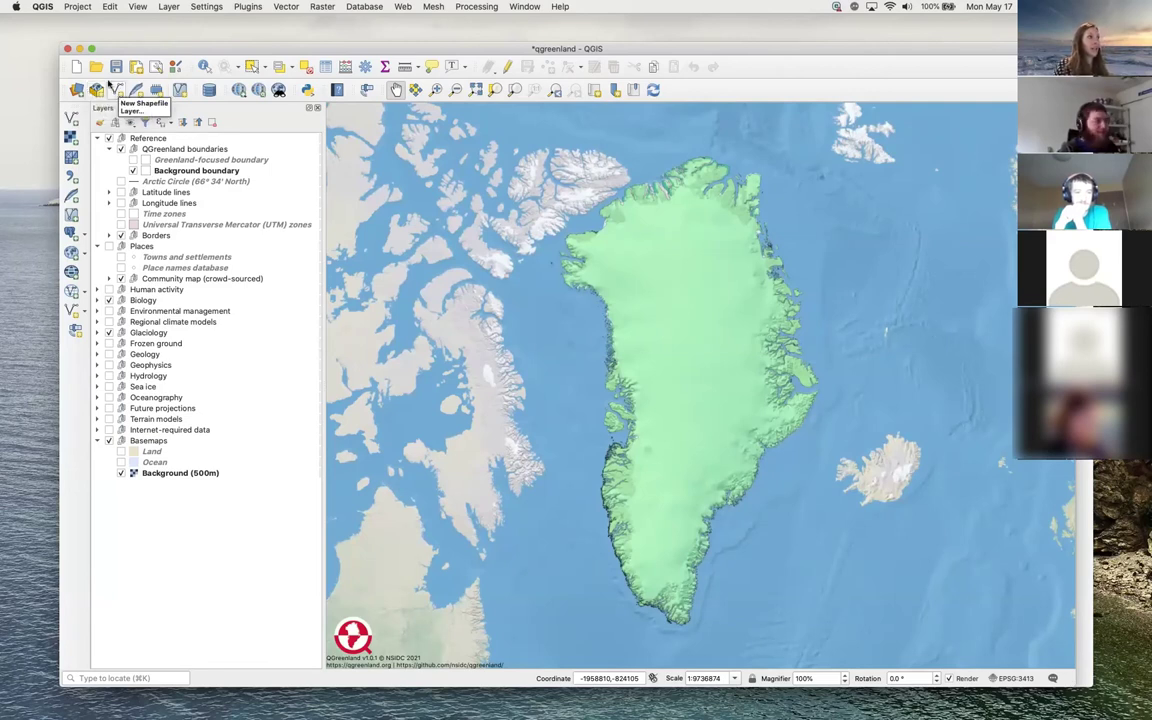
Start a new shapefile layer with the file name "New point layer" and Point geometry
{"action": "left_click", "coordinate": [116, 90]}
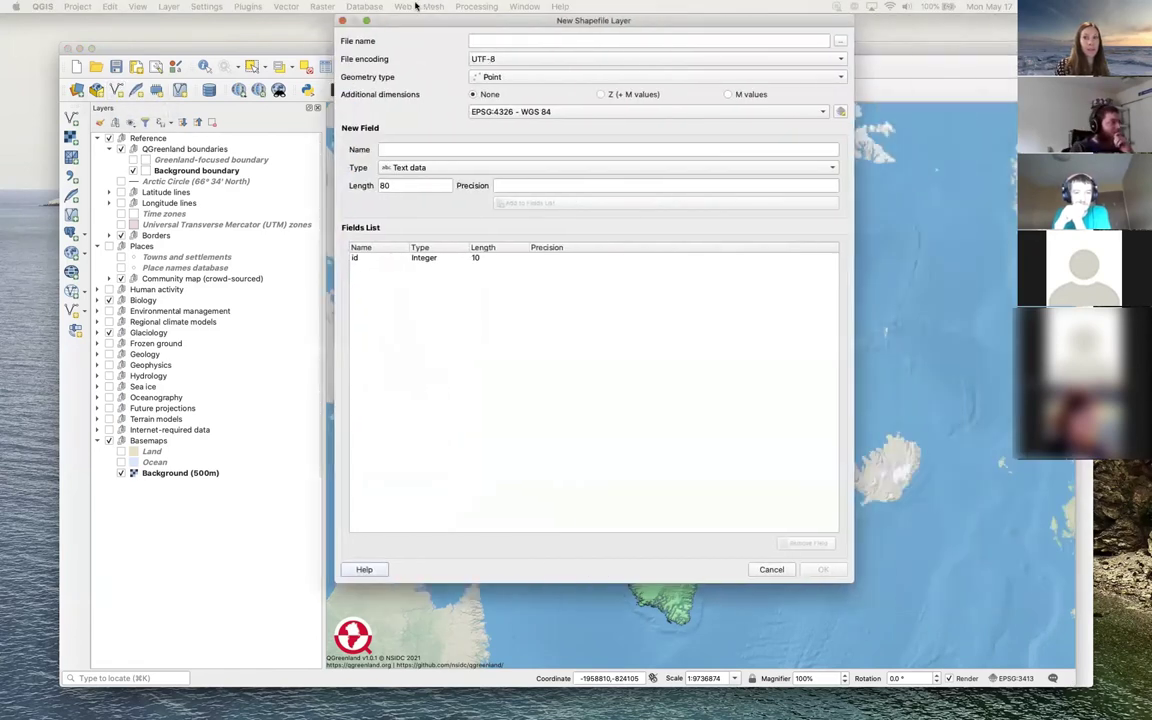
{"action": "left_click_drag", "start_coordinate": [427, 8], "coordinate": [418, 67]}
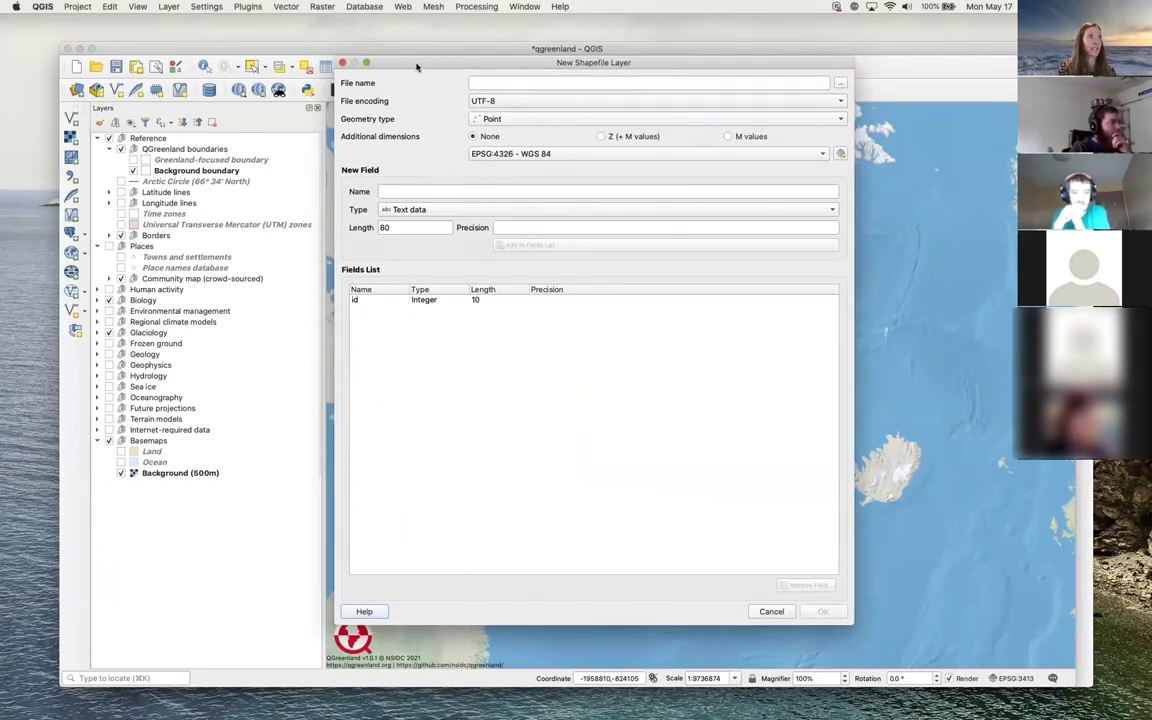
{"action": "left_click_drag", "start_coordinate": [418, 67], "coordinate": [411, 65]}
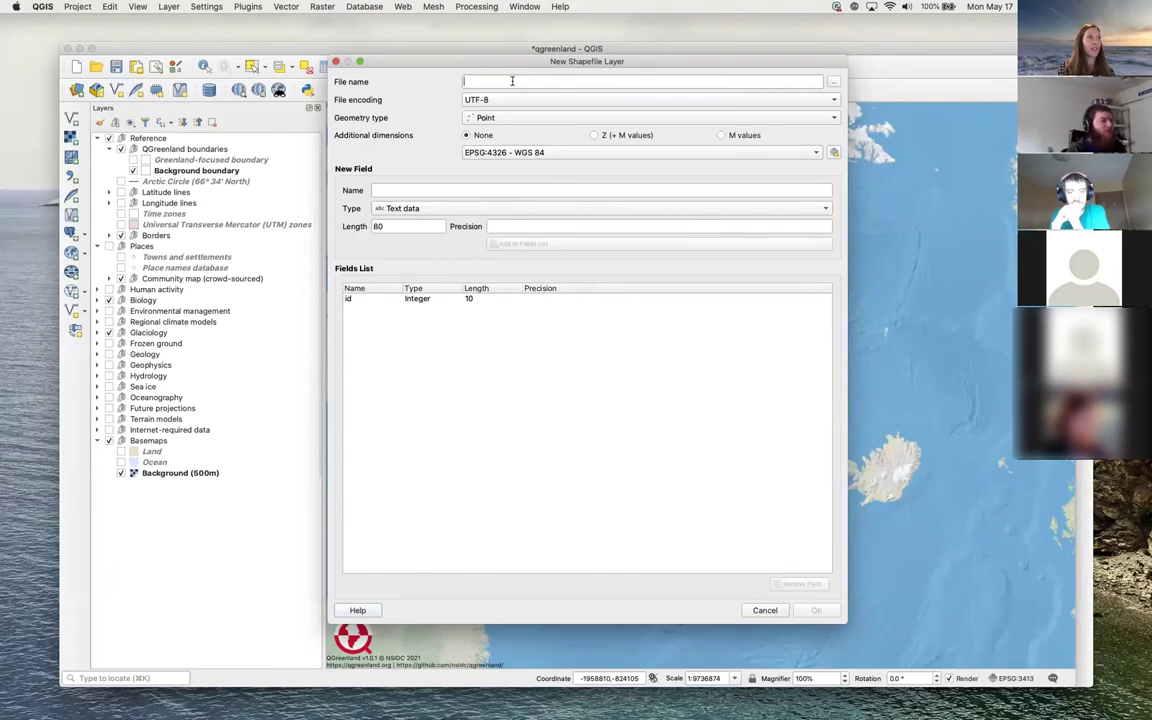
{"action": "type", "text": "New"}
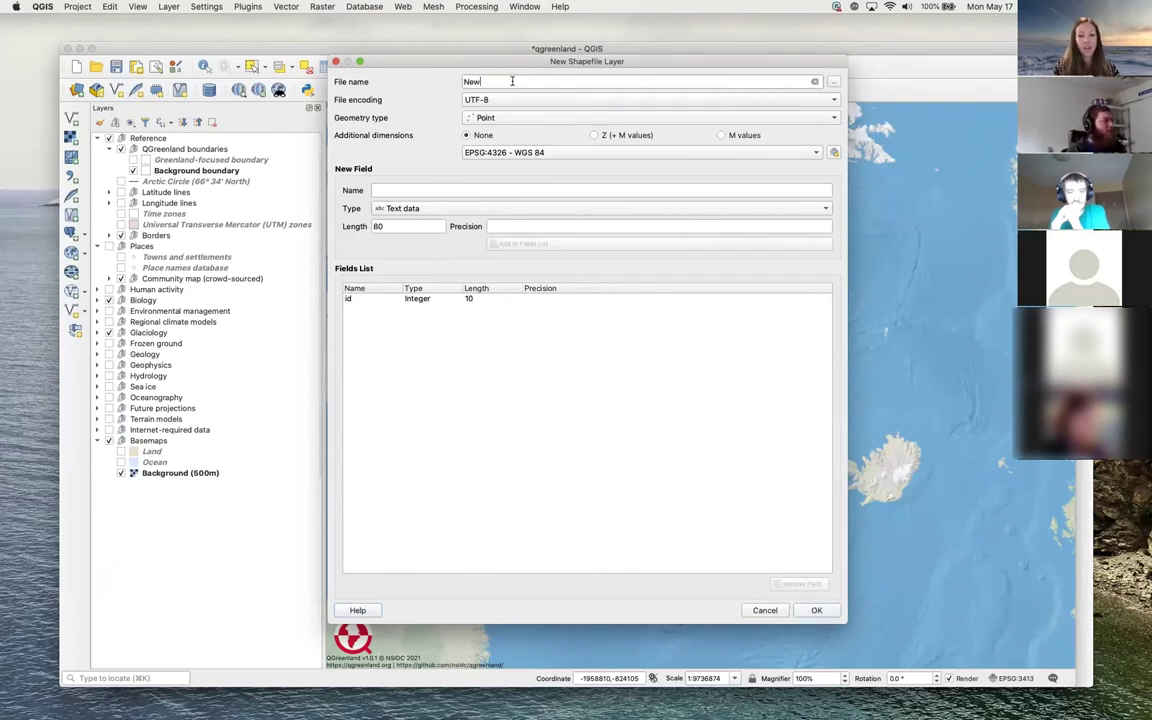
{"action": "type", "text": " point layer"}
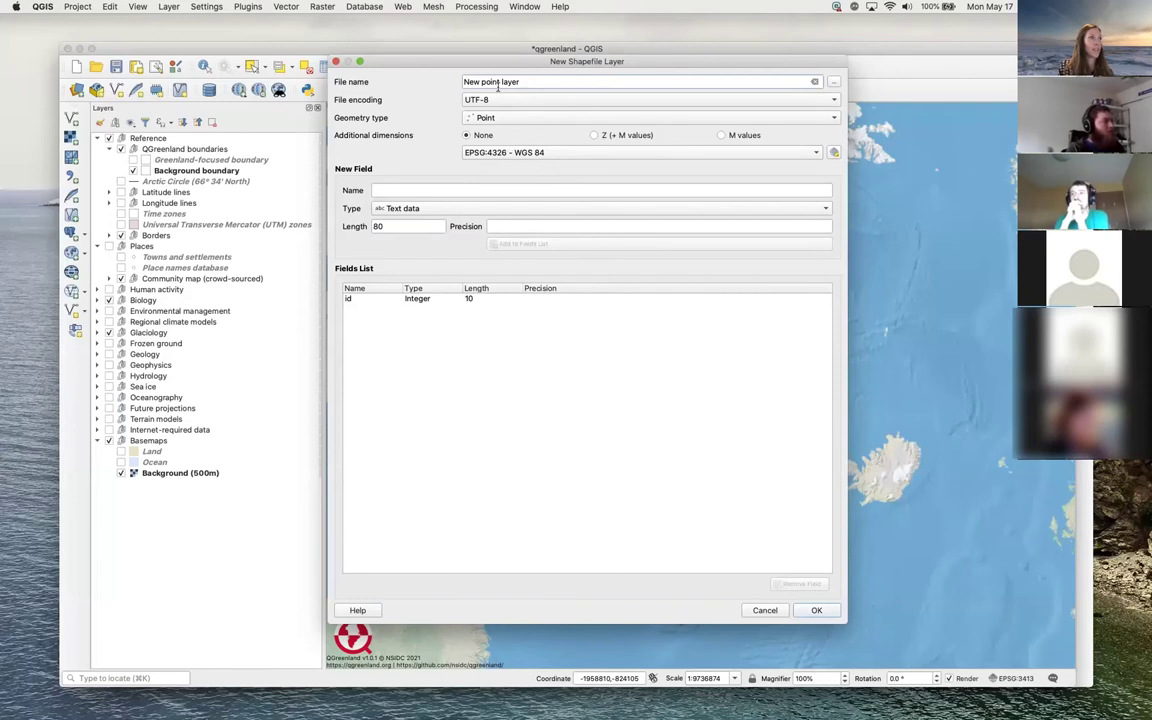
{"action": "left_click", "coordinate": [519, 118]}
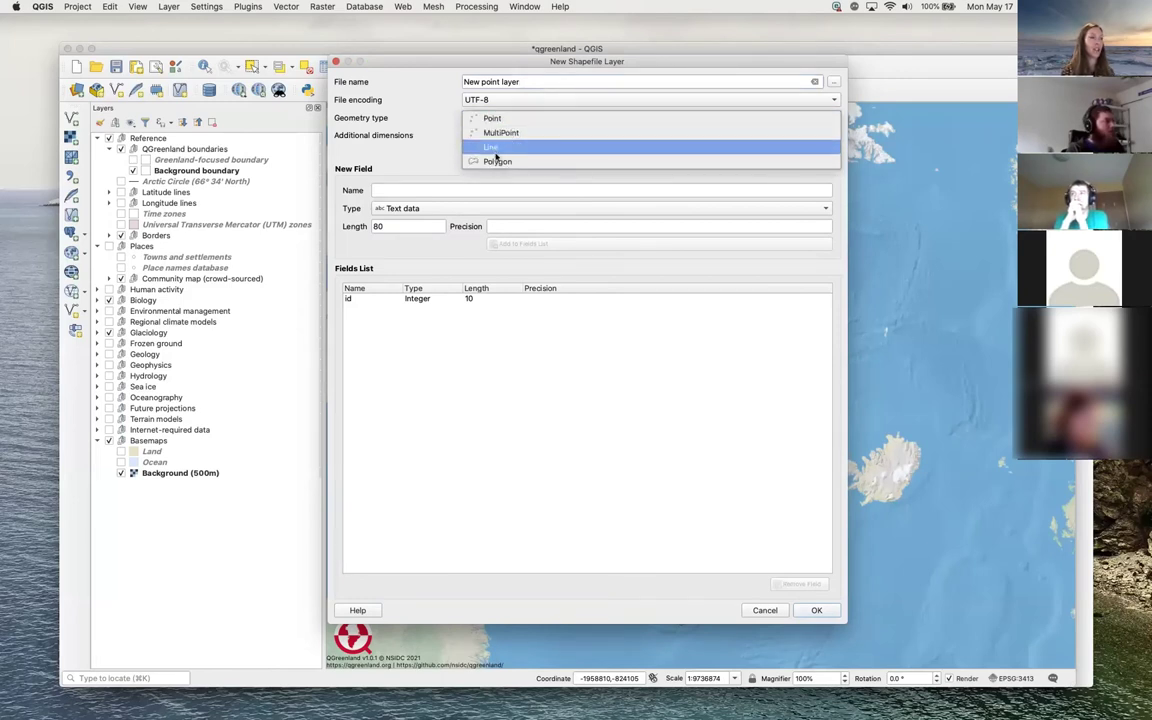
{"action": "left_click", "coordinate": [437, 117]}
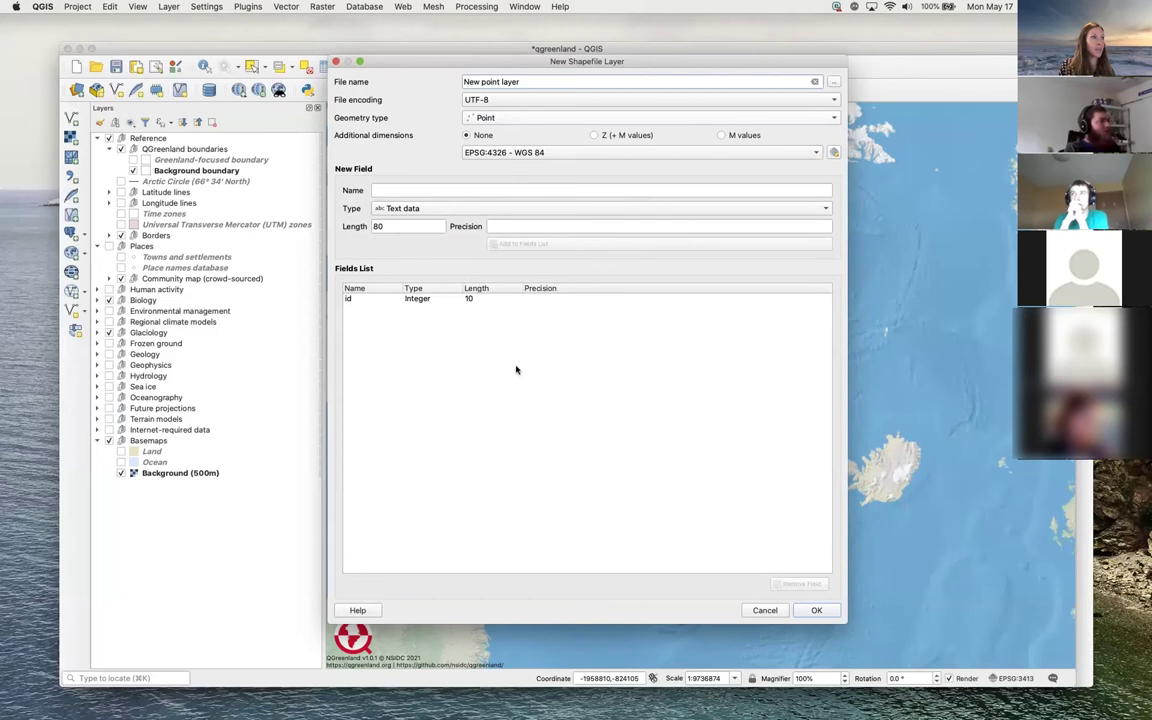
Add a text field "Site name" with length 30 to the fields list and create the shapefile layer
{"action": "left_click", "coordinate": [493, 190]}
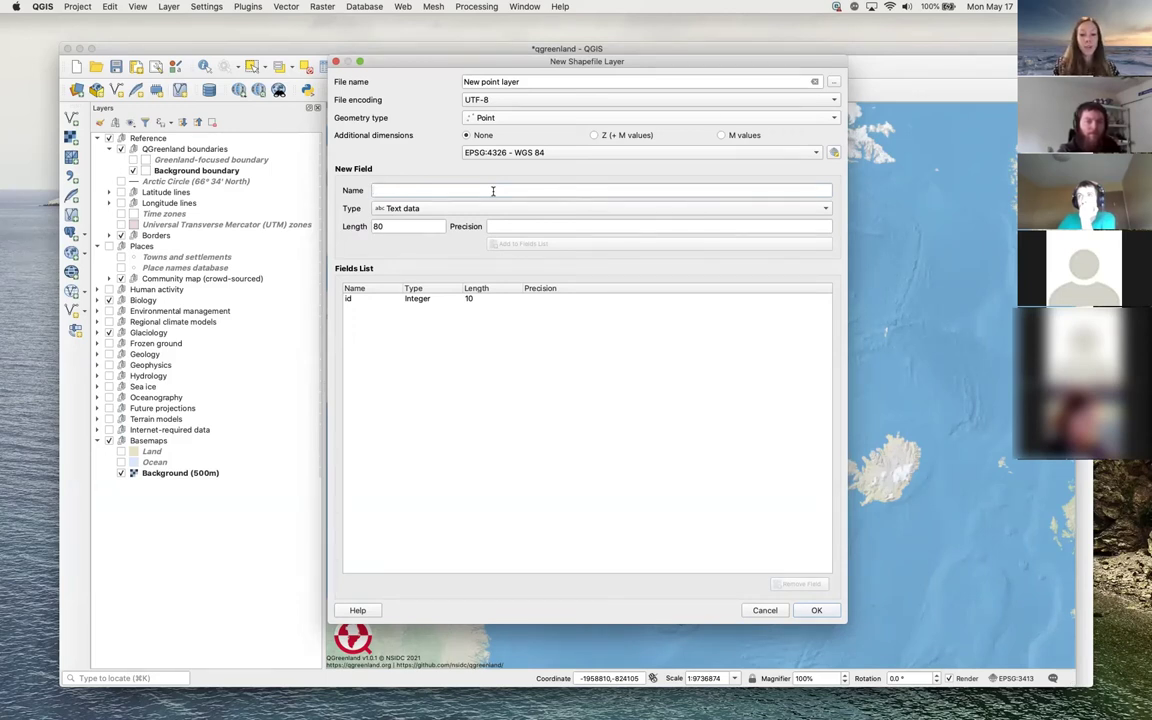
{"action": "type", "text": "Si"}
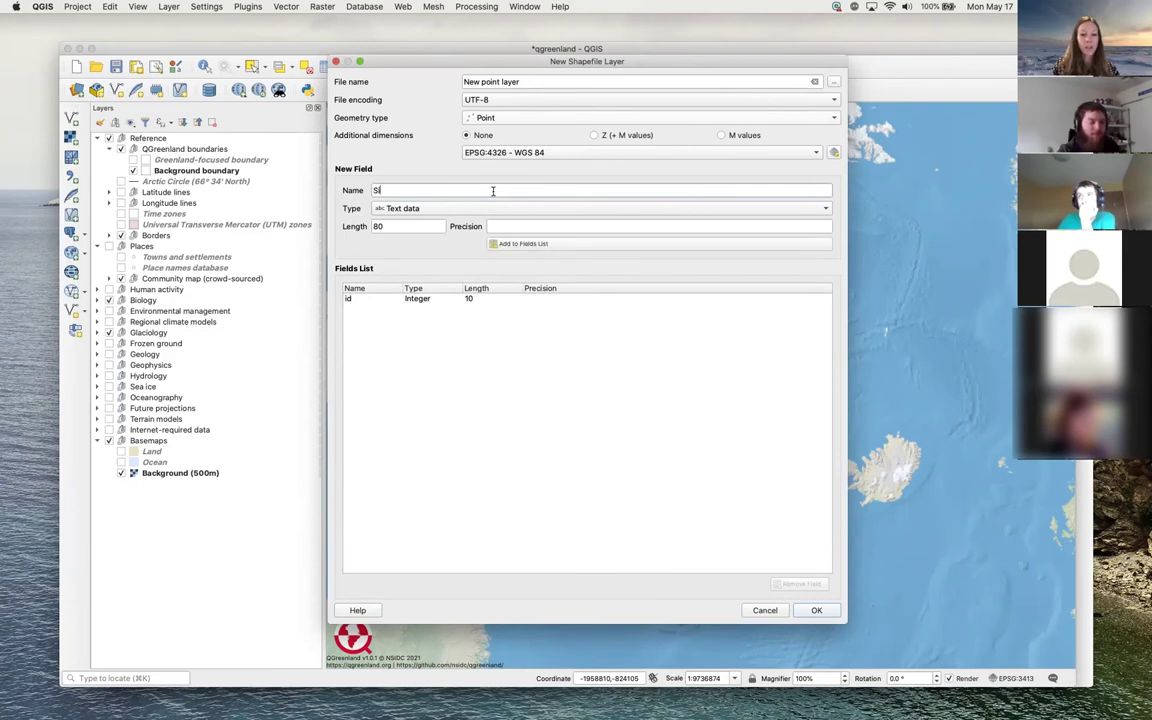
{"action": "type", "text": "te name"}
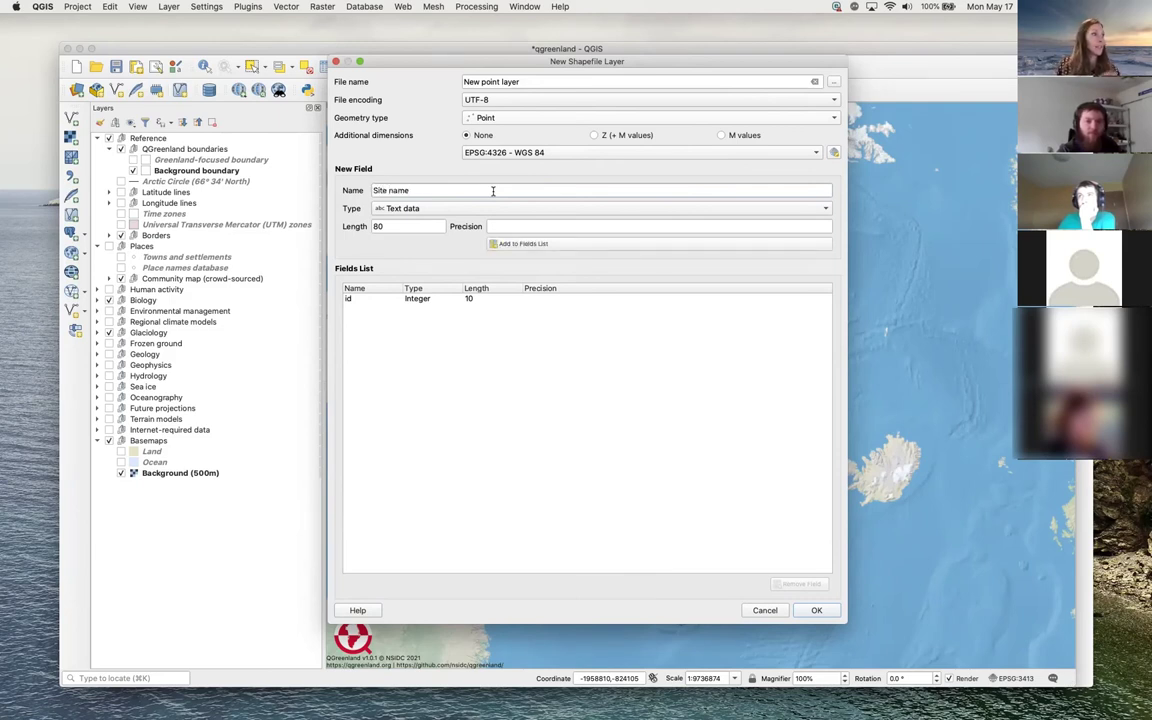
{"action": "left_click", "coordinate": [435, 209]}
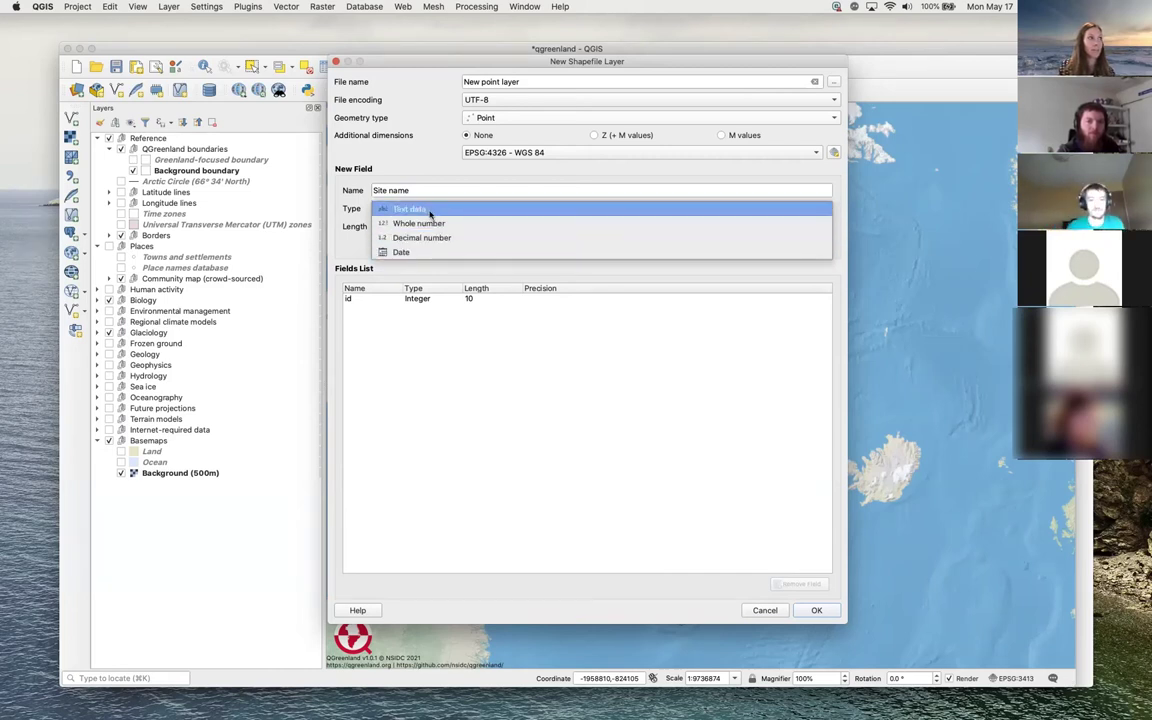
{"action": "left_click", "coordinate": [428, 210]}
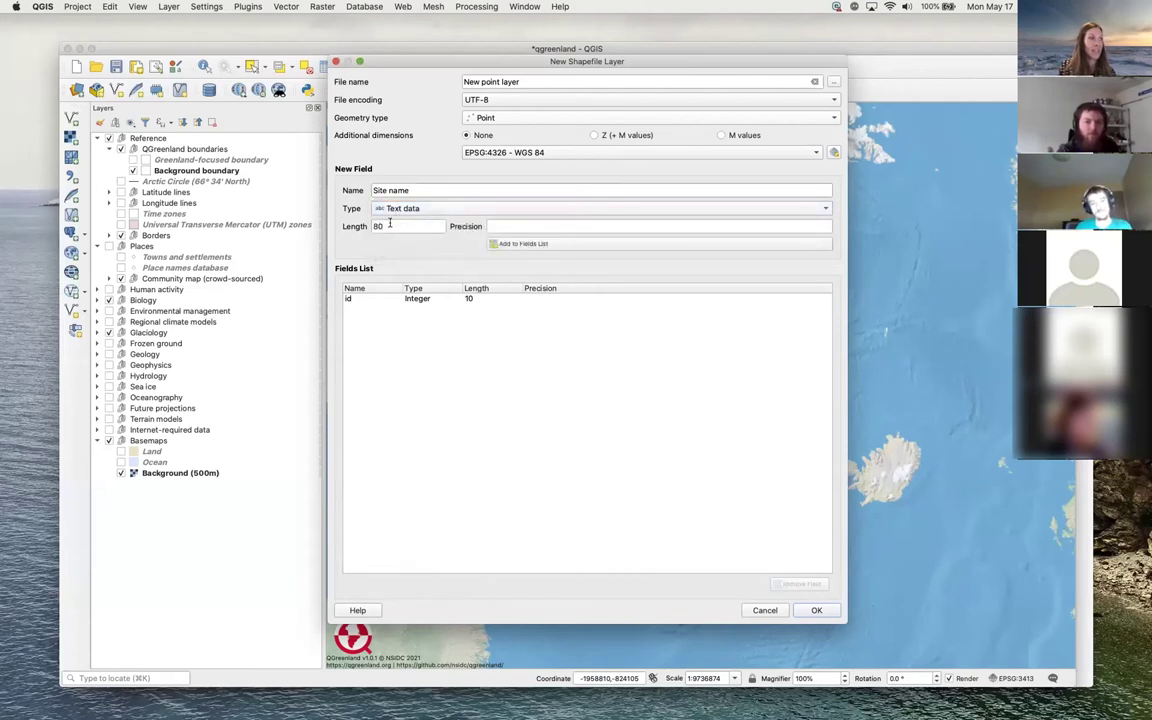
{"action": "left_click_drag", "start_coordinate": [384, 226], "coordinate": [372, 226]}
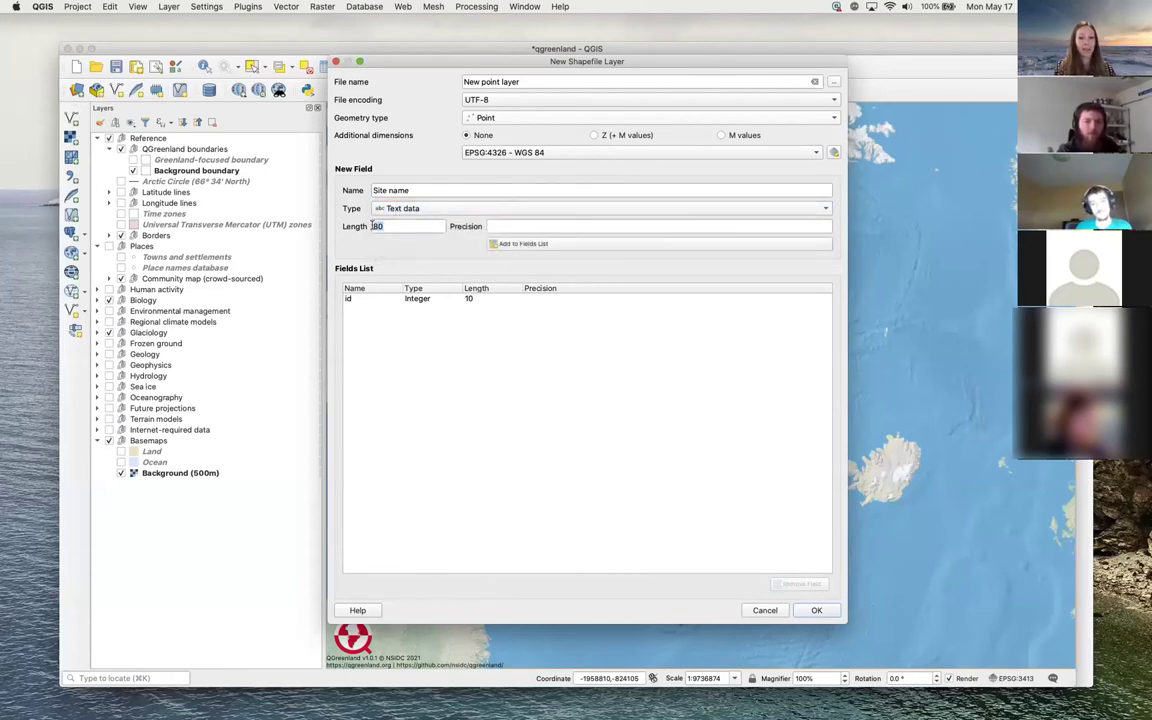
{"action": "type", "text": "30"}
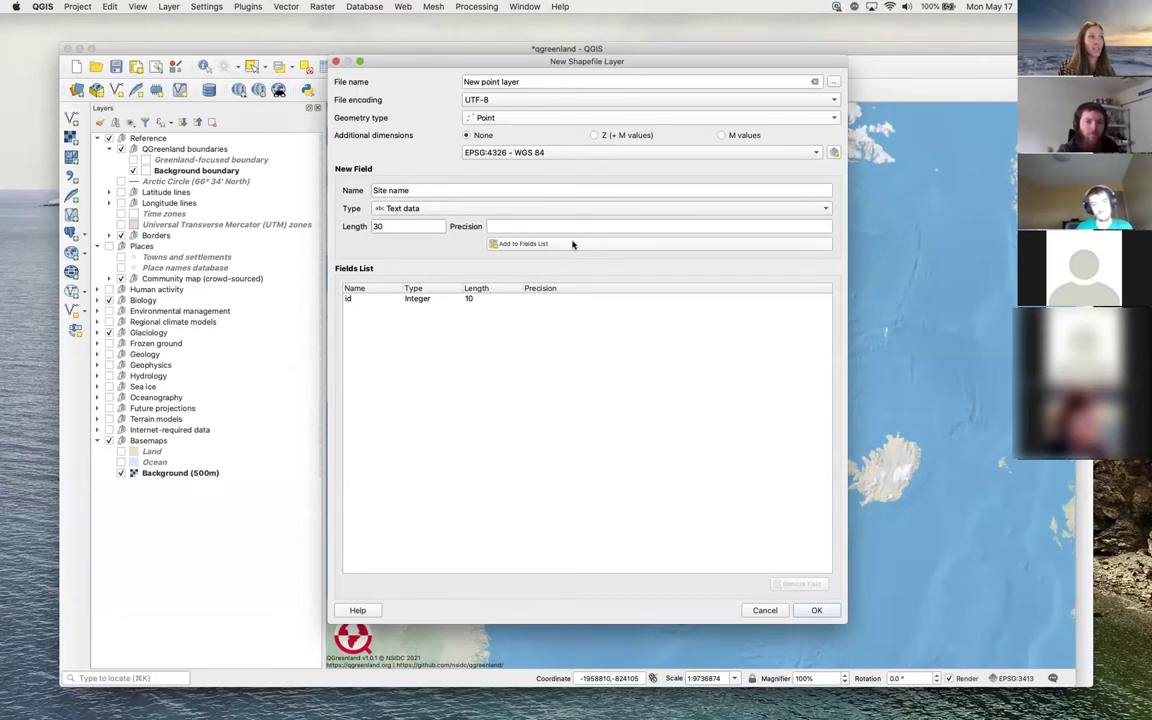
{"action": "left_click", "coordinate": [492, 245]}
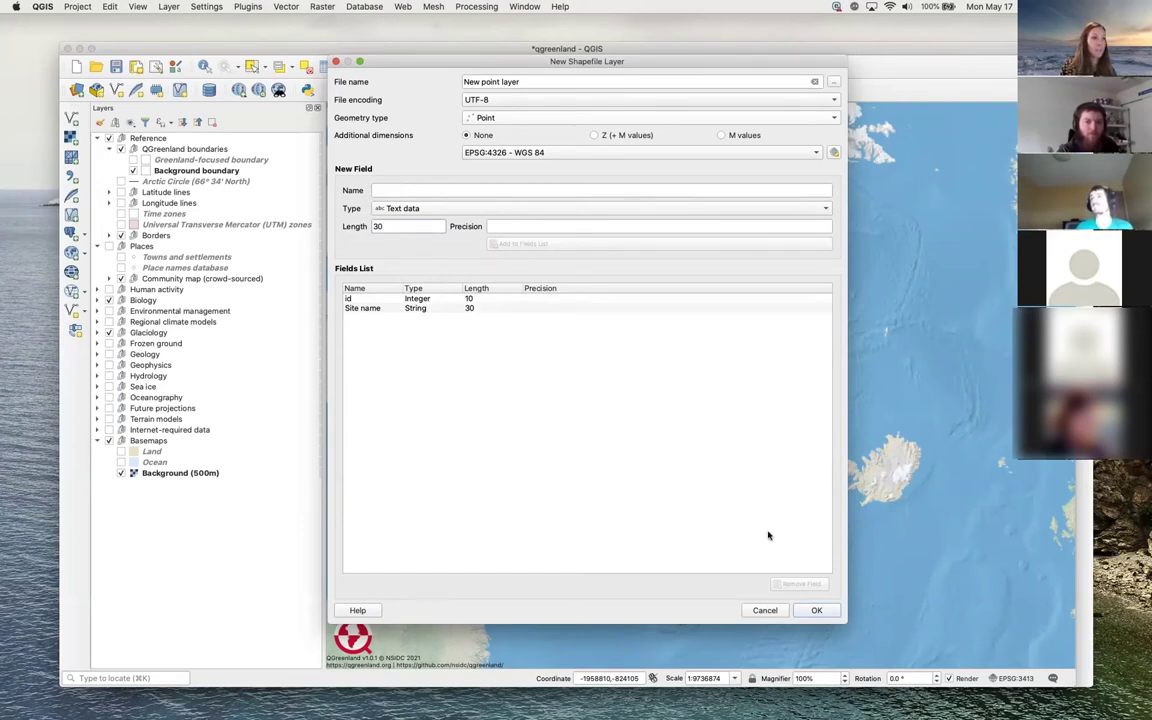
{"action": "left_click", "coordinate": [817, 611]}
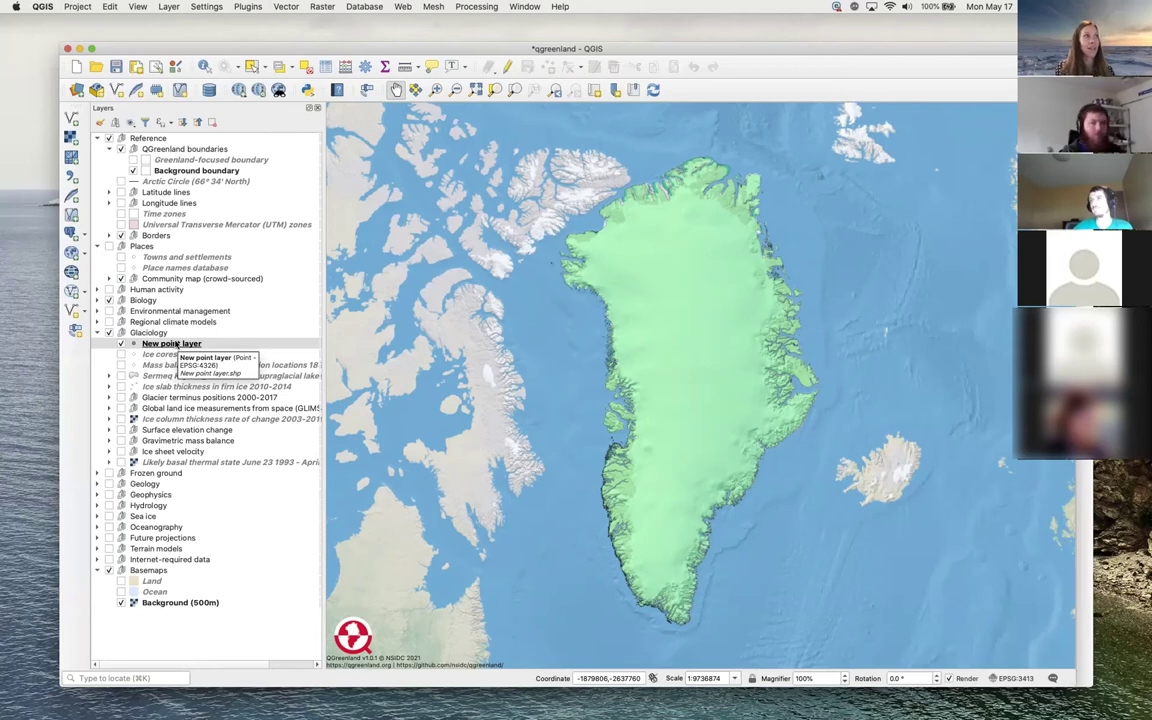
Select New point layer and switch its editing on and back off
{"action": "left_click", "coordinate": [176, 344]}
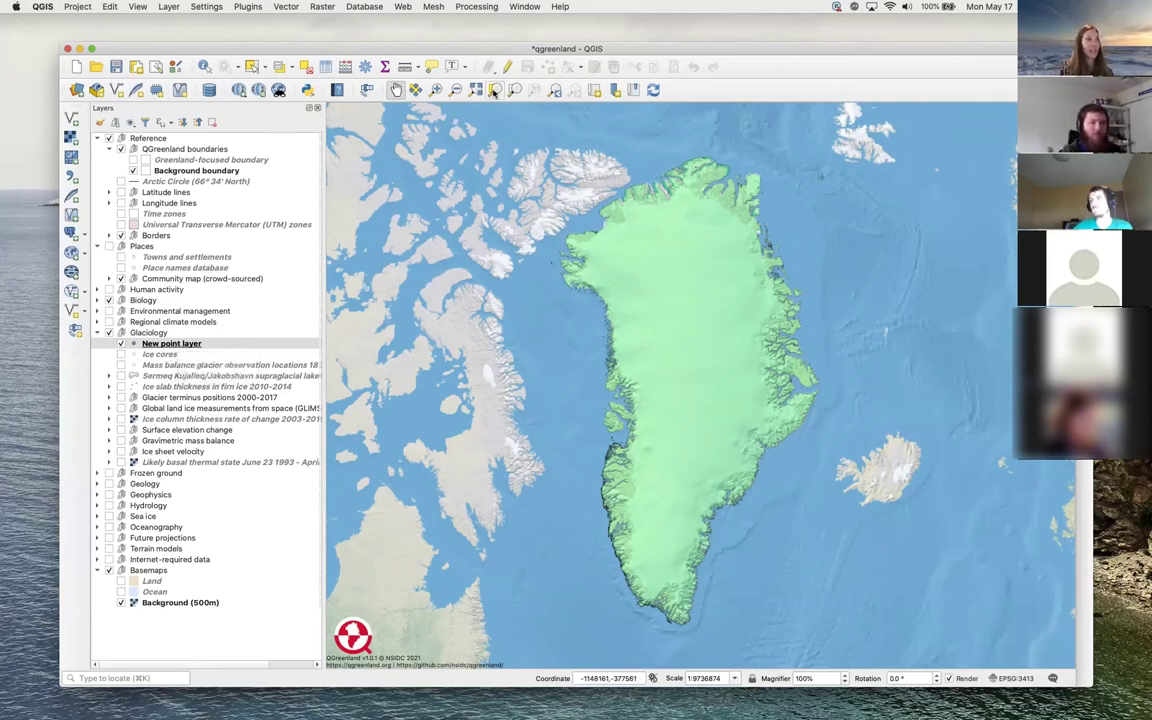
{"action": "left_click", "coordinate": [507, 67]}
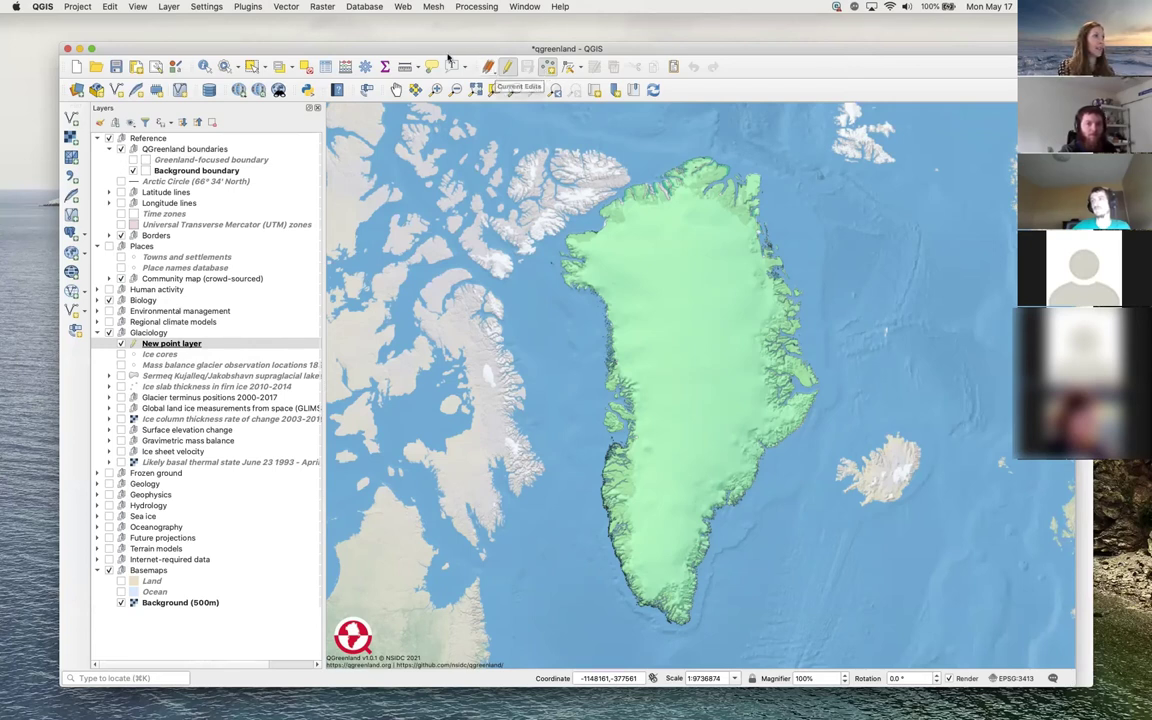
{"action": "left_click_drag", "start_coordinate": [446, 53], "coordinate": [450, 47]}
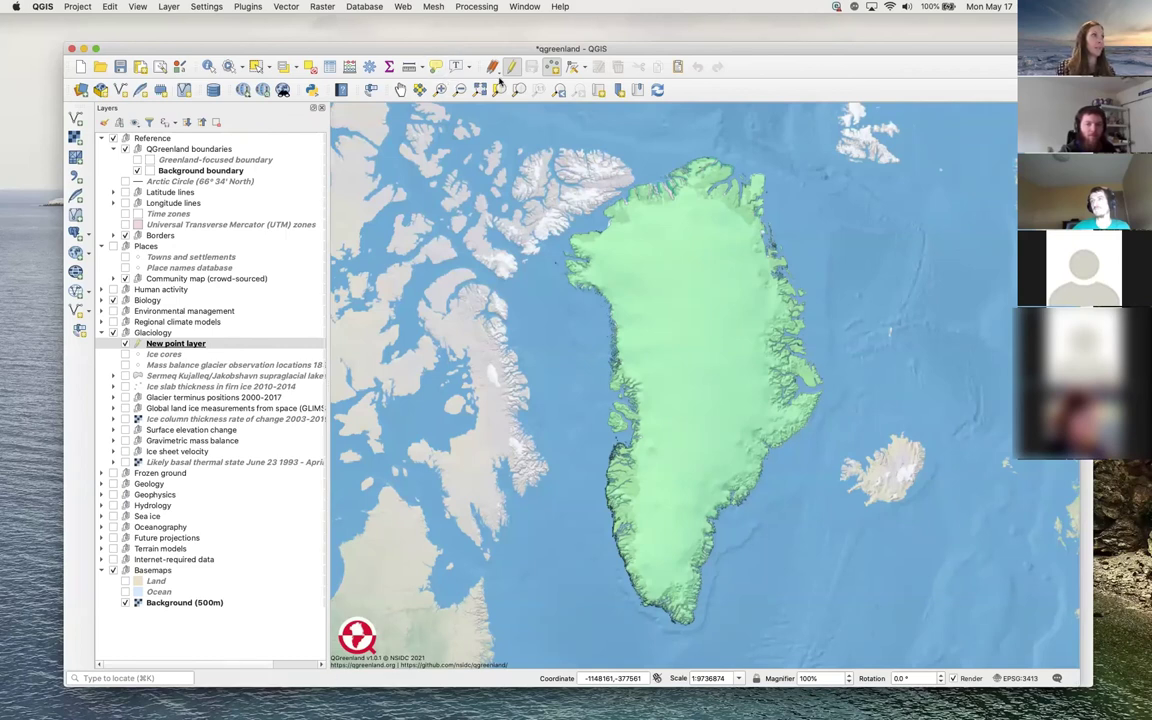
{"action": "left_click", "coordinate": [511, 67]}
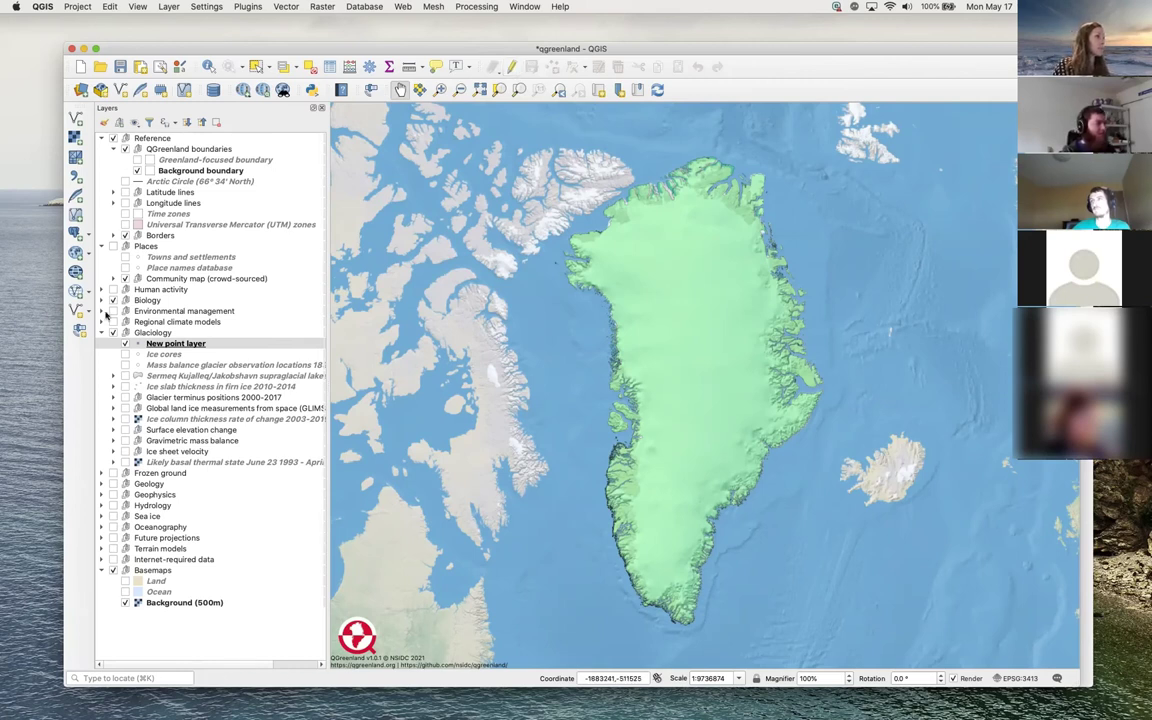
Hide New point layer and collapse the Glaciology group
{"action": "left_click", "coordinate": [126, 344]}
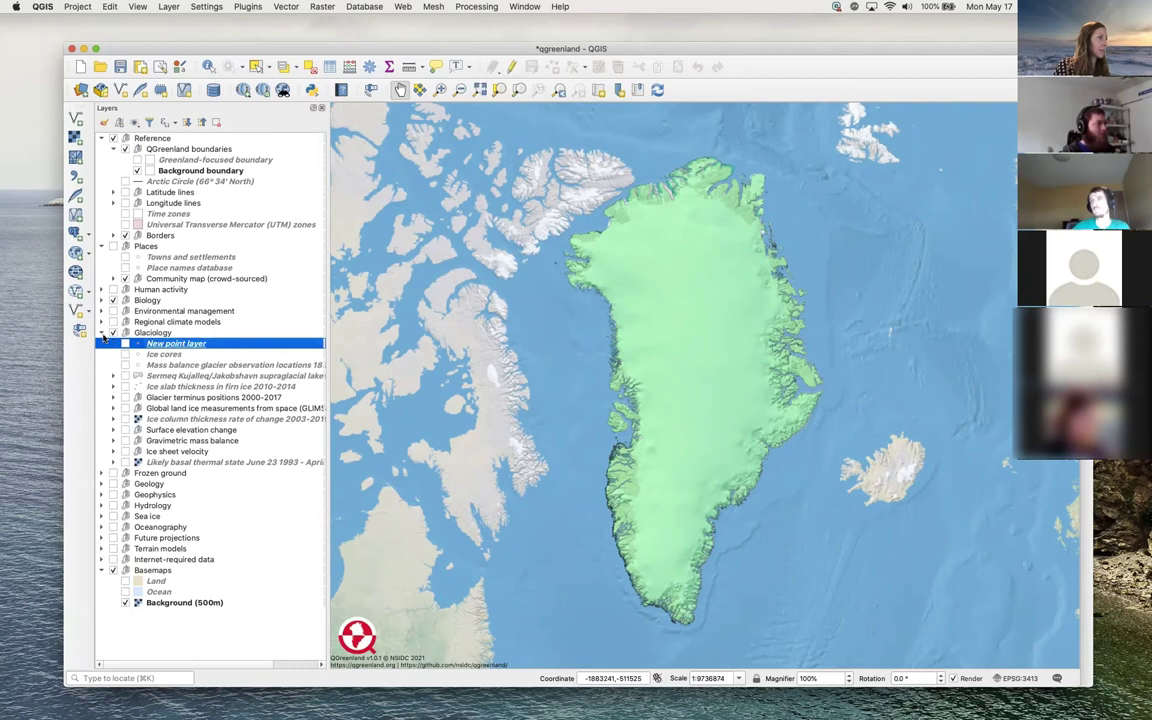
{"action": "left_click", "coordinate": [101, 333]}
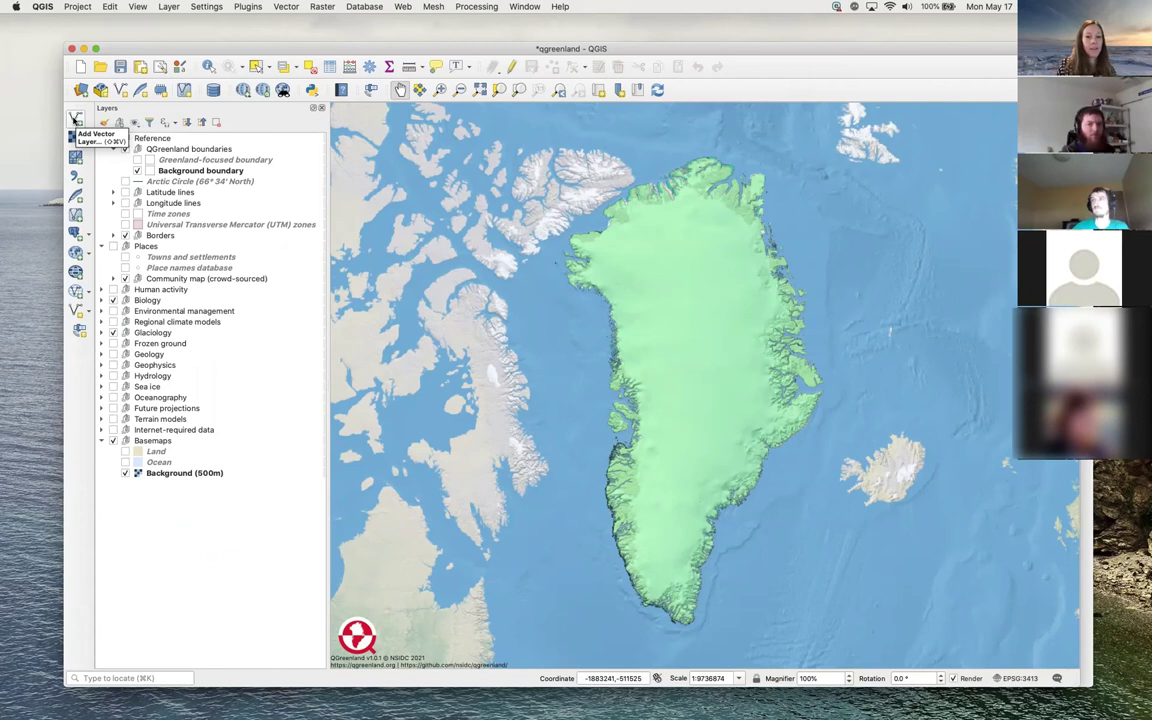
Open the data source dialog for adding a vector layer and shift the main window slightly aside
{"action": "left_click", "coordinate": [76, 119]}
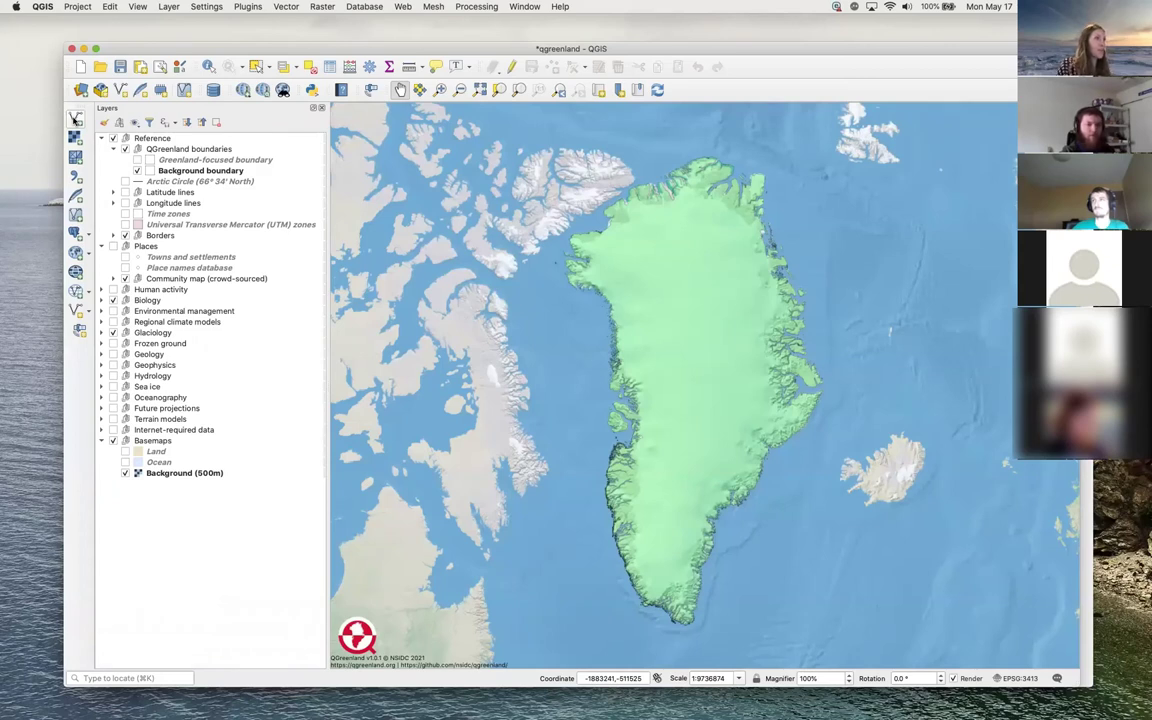
{"action": "left_click_drag", "start_coordinate": [578, 45], "coordinate": [546, 45]}
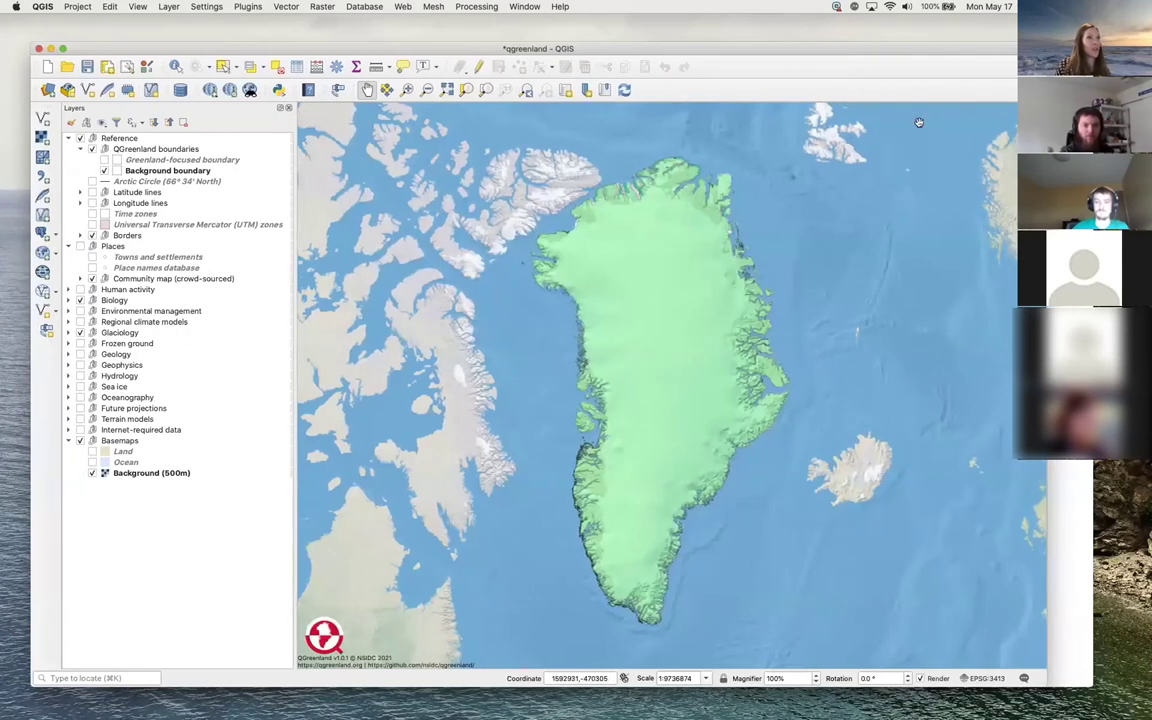
Switch to Safari and open the "Adding a new dataset" folder in the workshop's Google Drive materials
{"action": "key", "text": "super+Tab"}
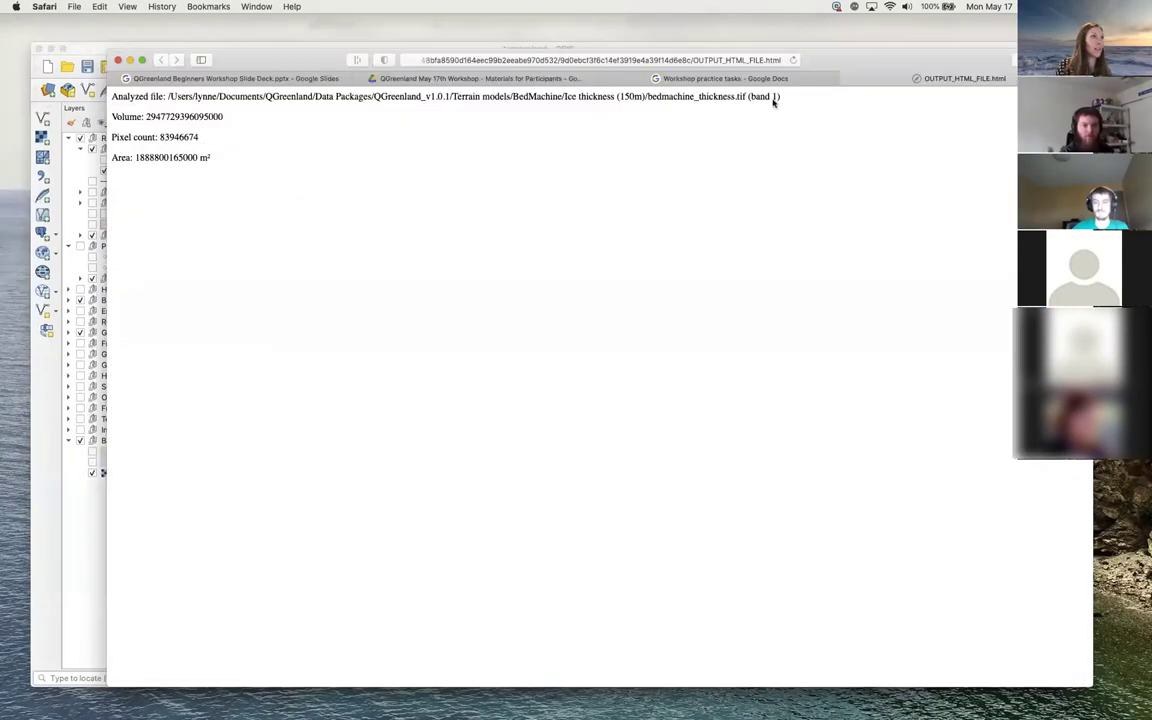
{"action": "left_click", "coordinate": [740, 79]}
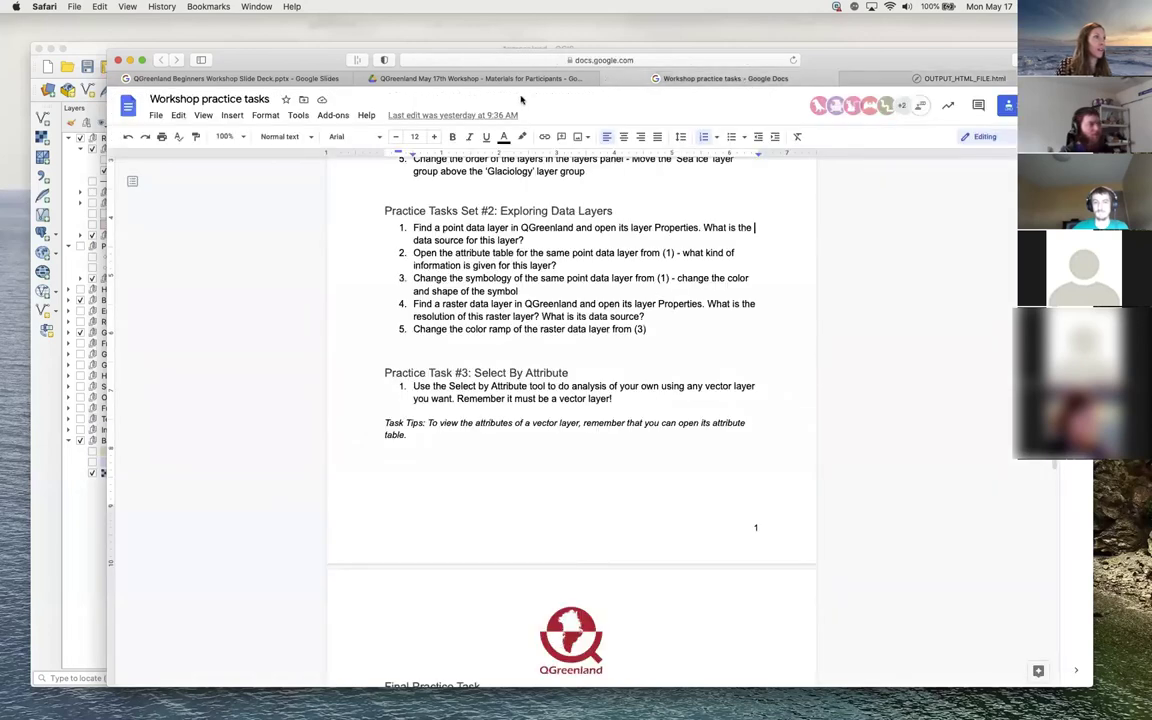
{"action": "left_click", "coordinate": [470, 80]}
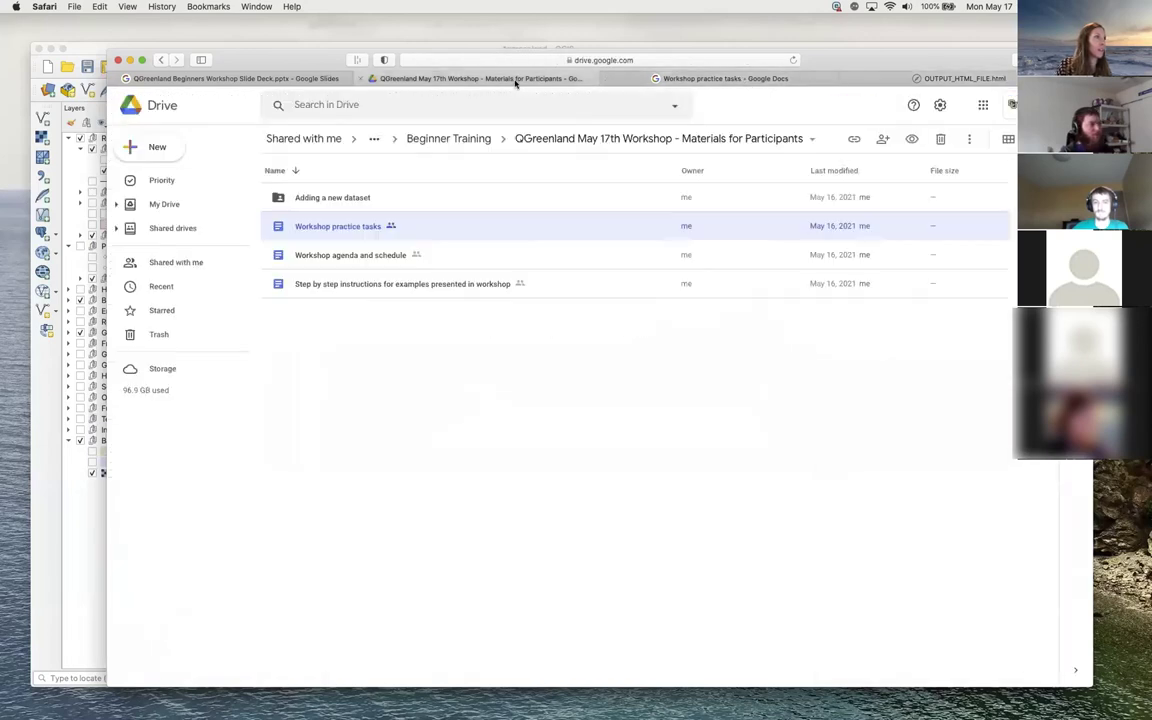
{"action": "left_click", "coordinate": [356, 203]}
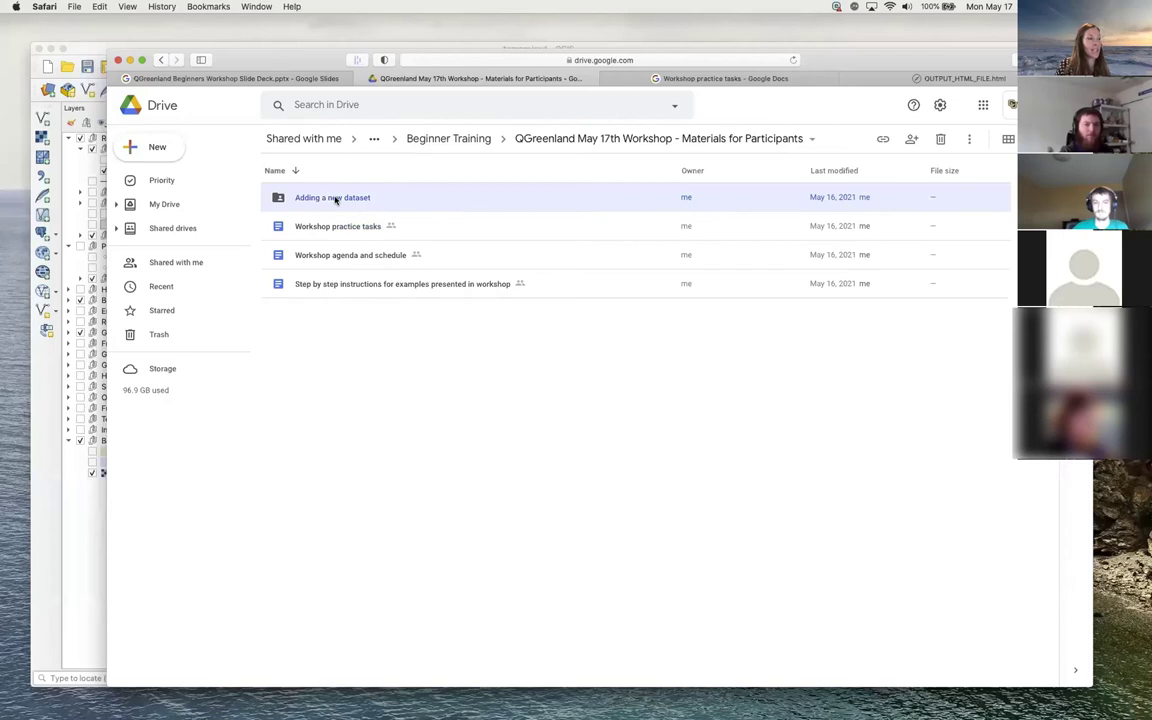
{"action": "double_click", "coordinate": [336, 199]}
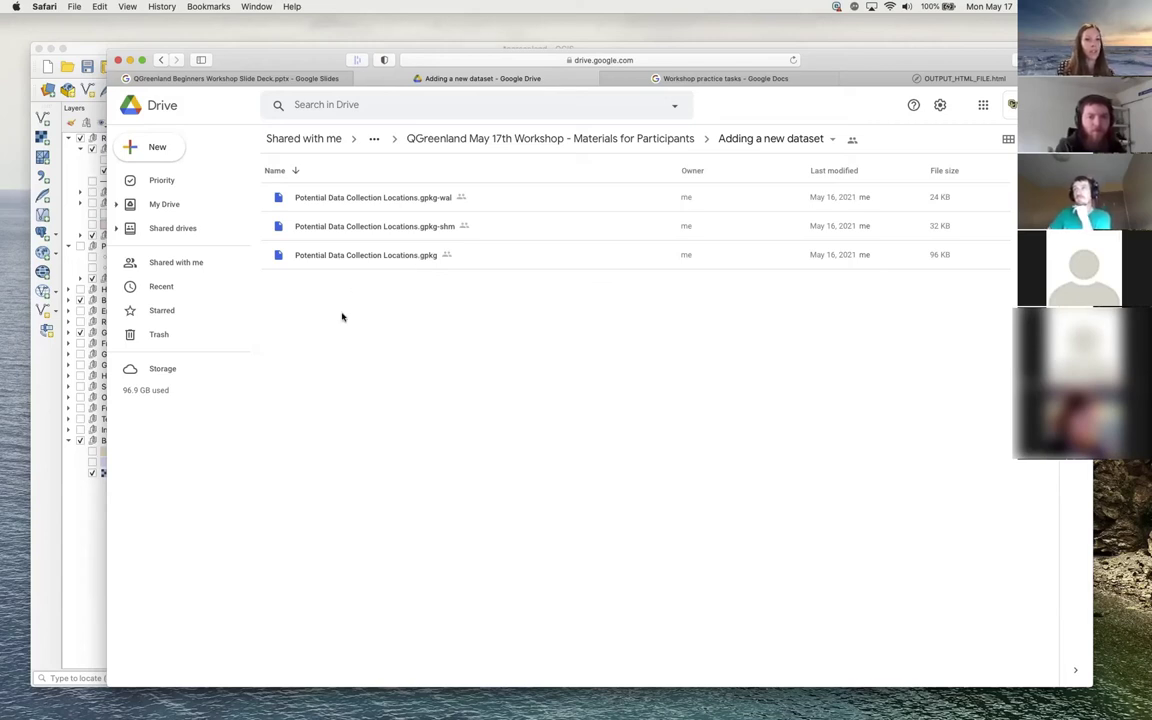
Return to QGIS and add Potential Data Collection Locations.gpkg from the Beginner Workshop folder as a vector layer, closing the data source dialog
{"action": "left_click", "coordinate": [41, 382]}
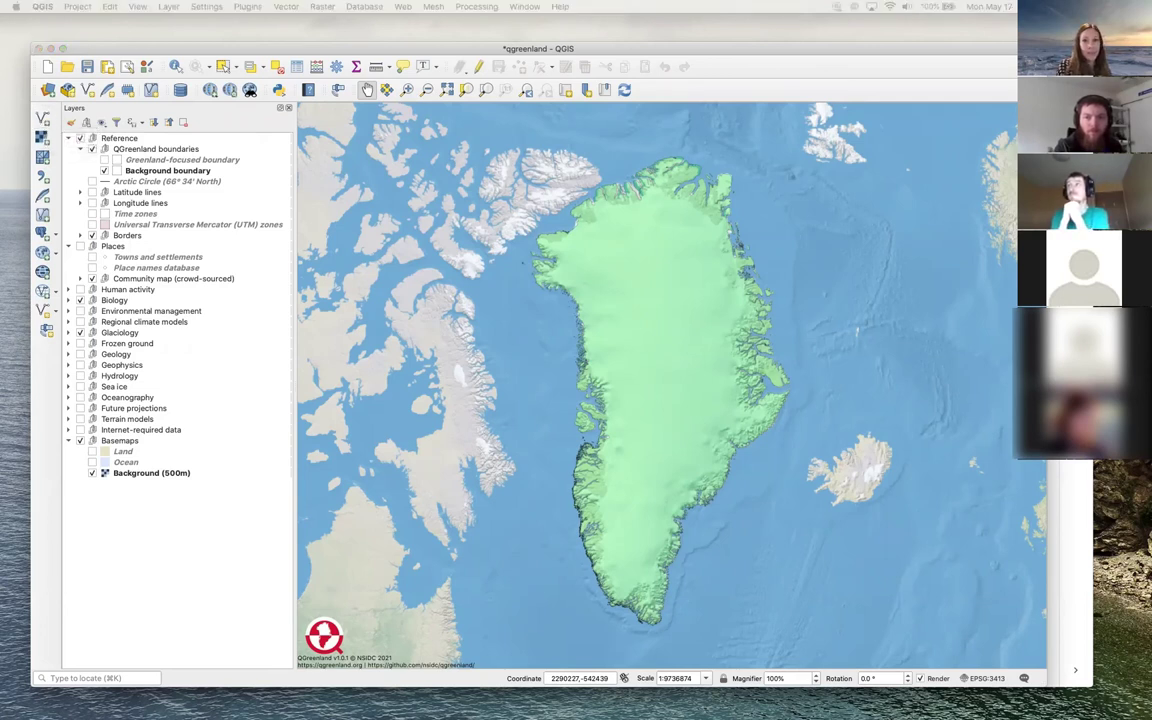
{"action": "left_click_drag", "start_coordinate": [483, 160], "coordinate": [474, 139]}
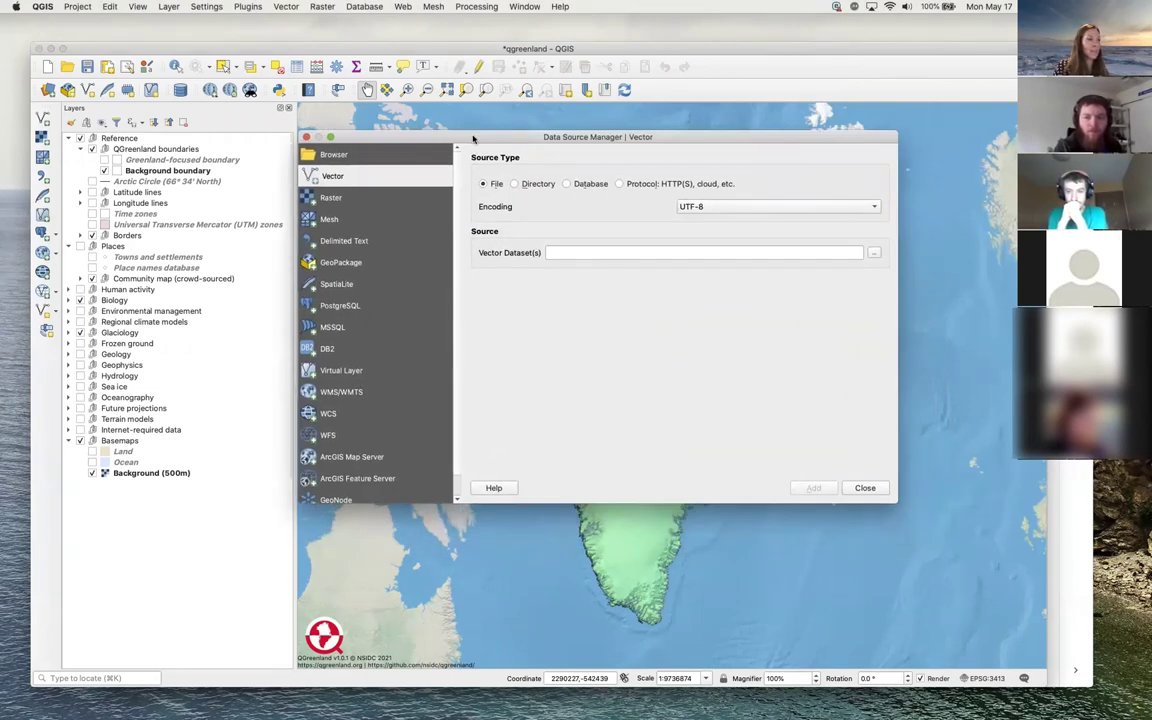
{"action": "left_click", "coordinate": [875, 253]}
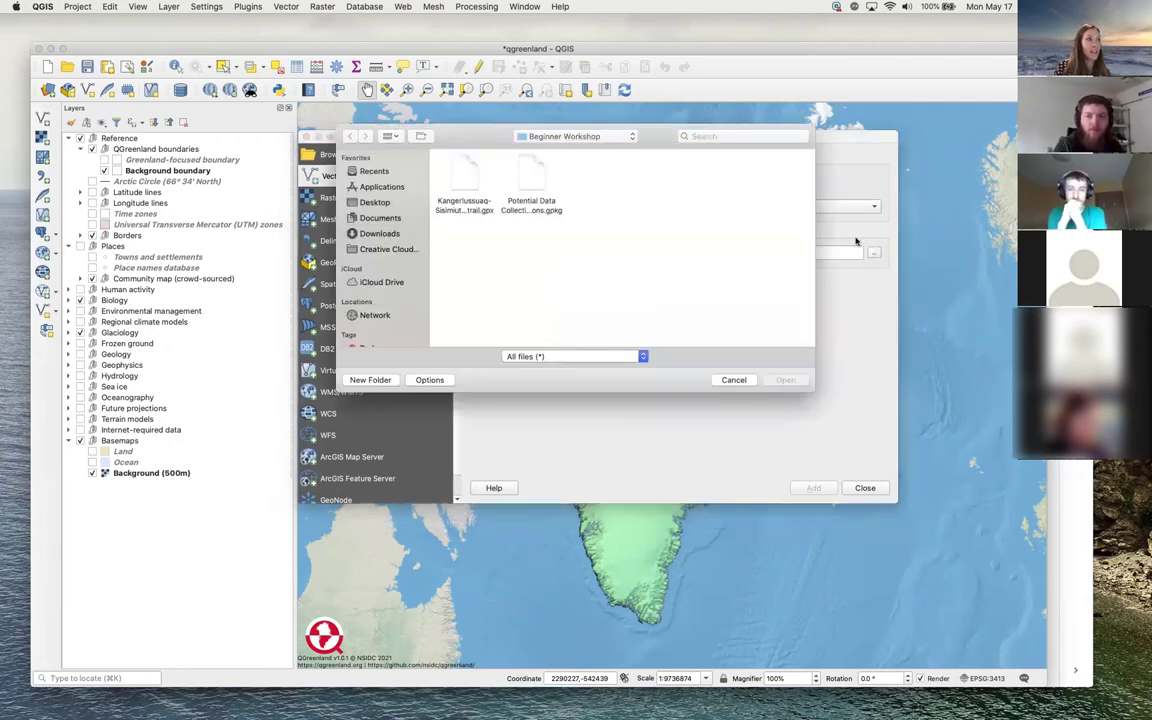
{"action": "left_click", "coordinate": [541, 178]}
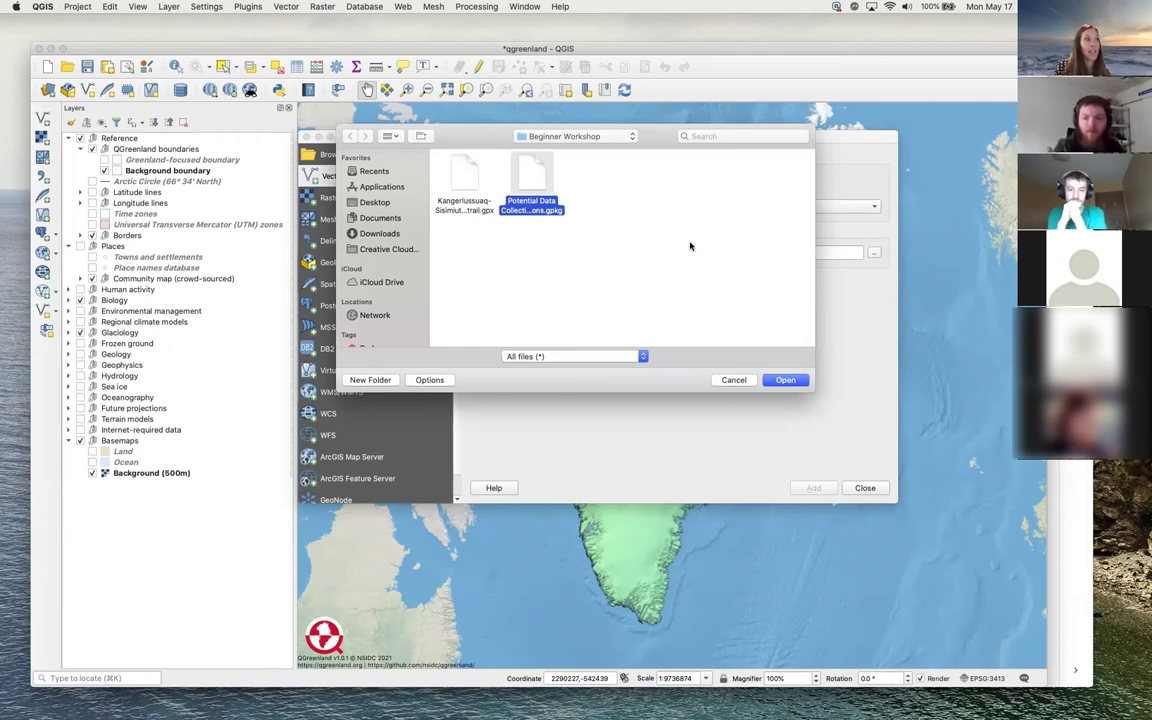
{"action": "left_click", "coordinate": [790, 381]}
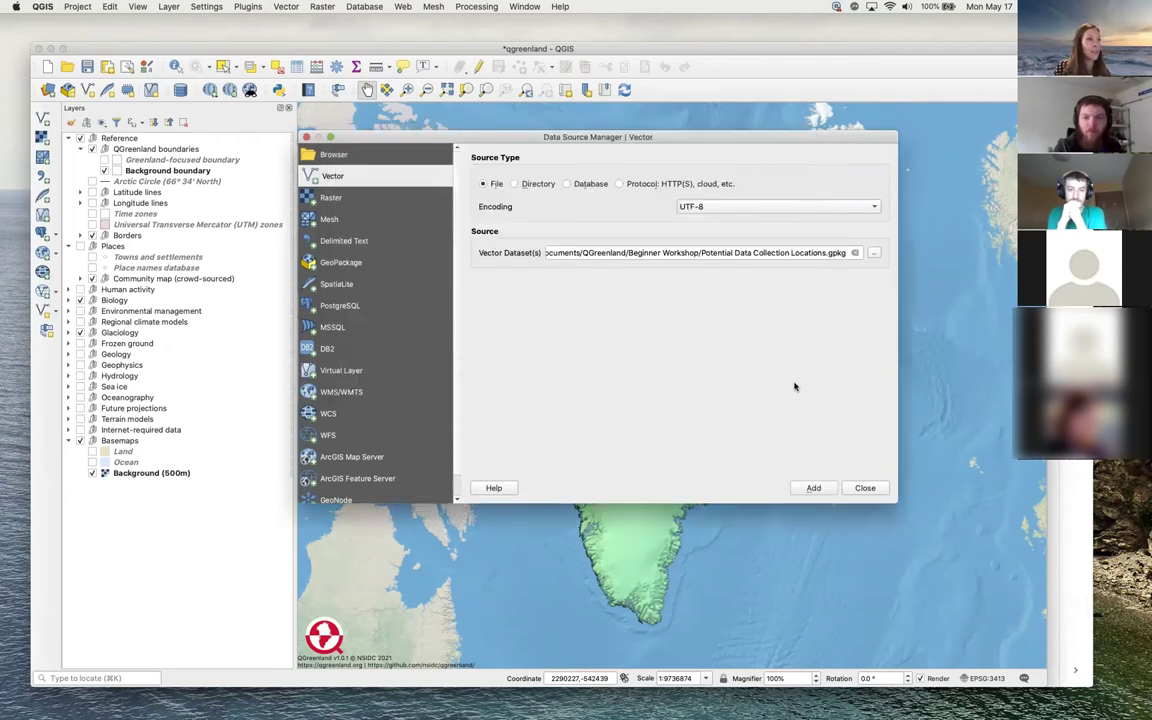
{"action": "left_click", "coordinate": [823, 489]}
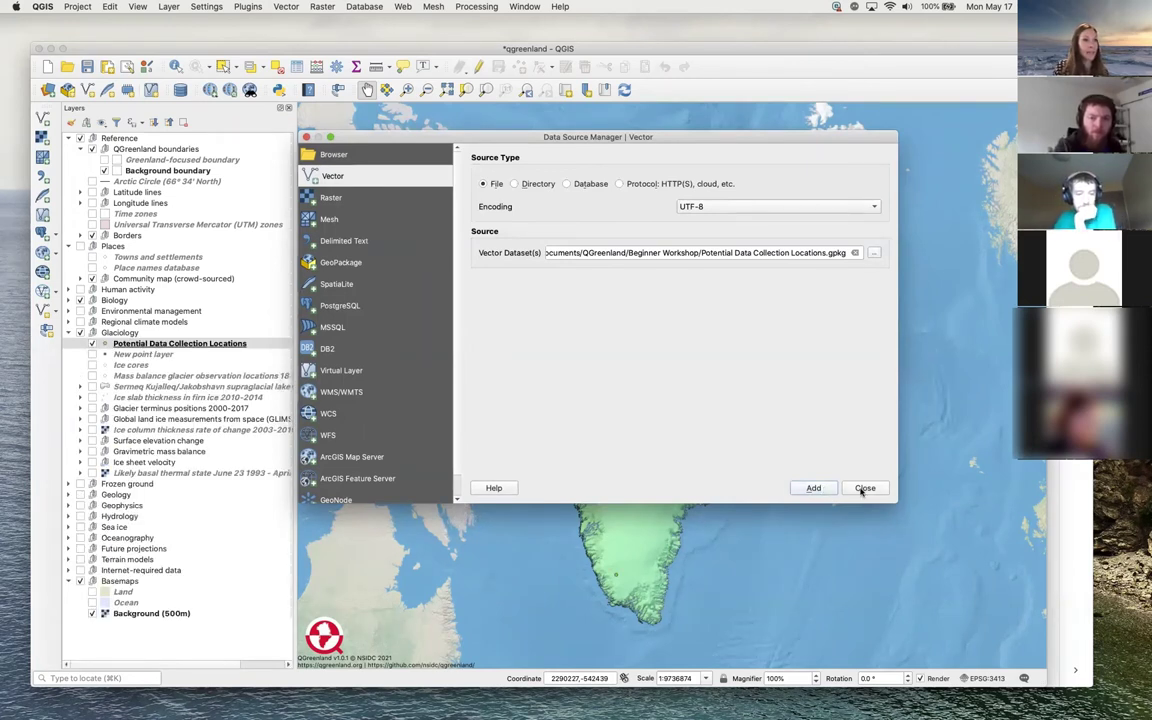
{"action": "left_click", "coordinate": [864, 488]}
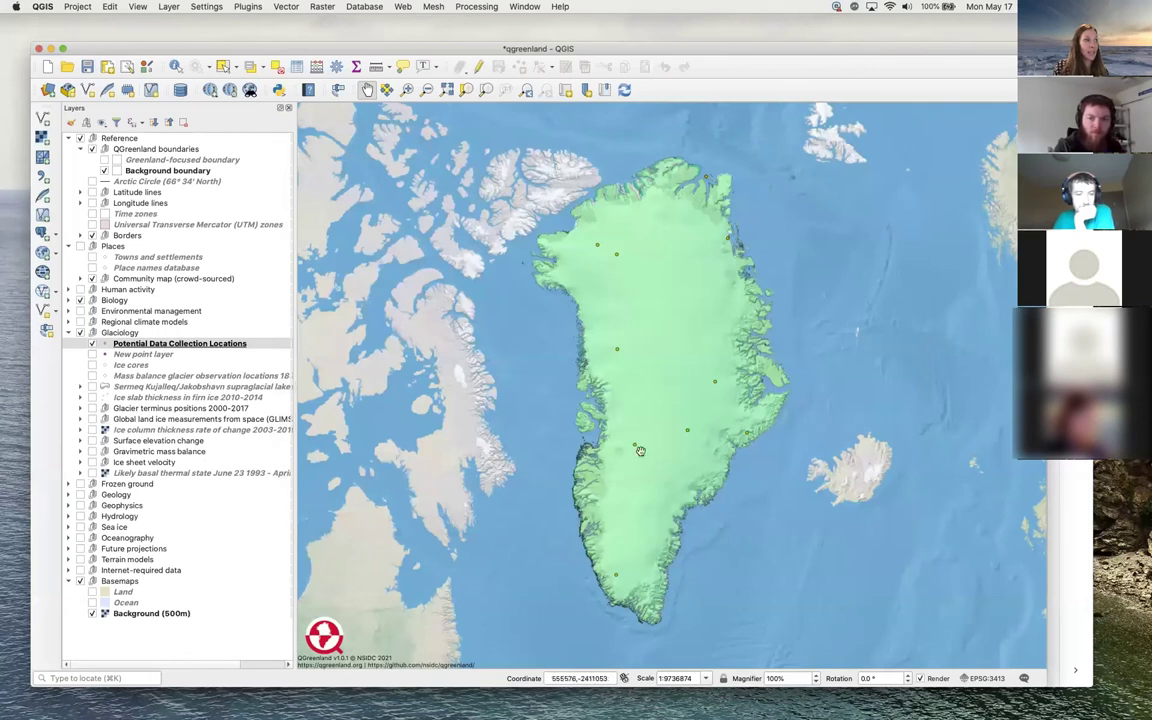